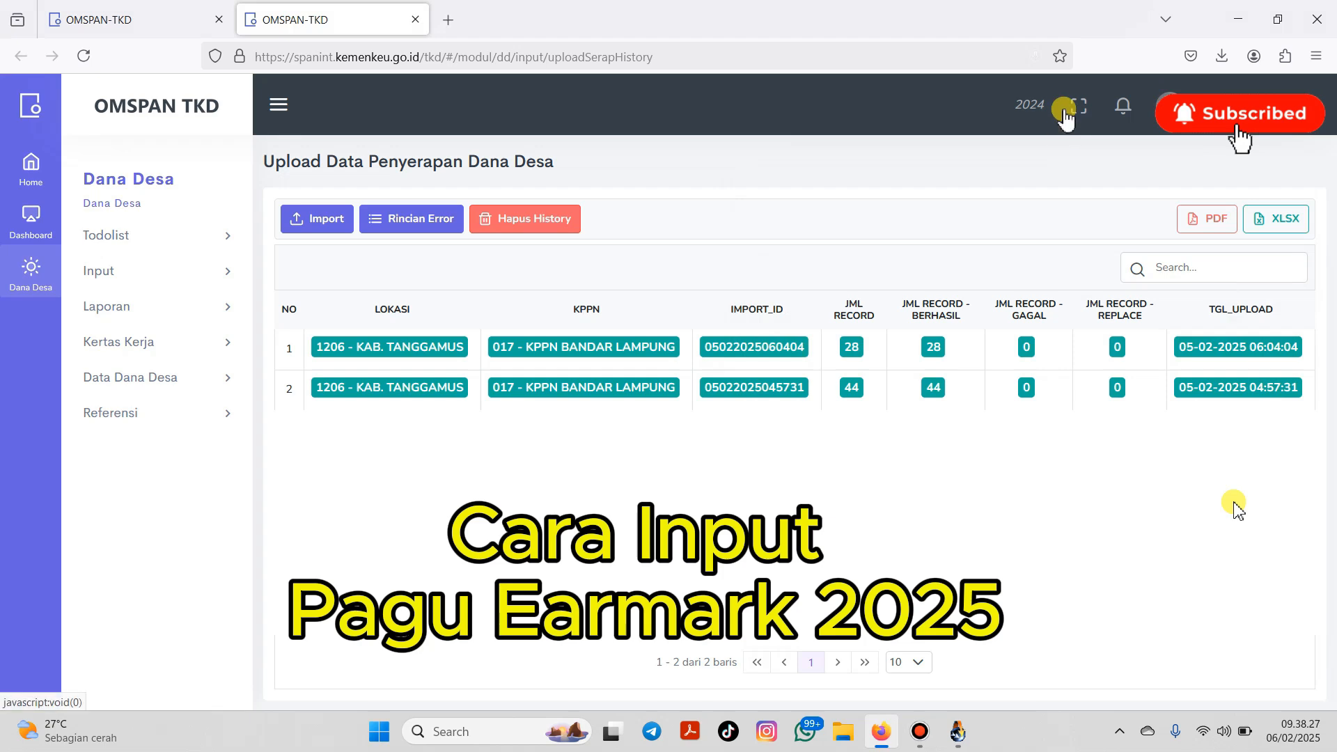
# Step: Switch the OMSPAN TKD fiscal year from 2024 to 2025
pyautogui.click(1036, 112)
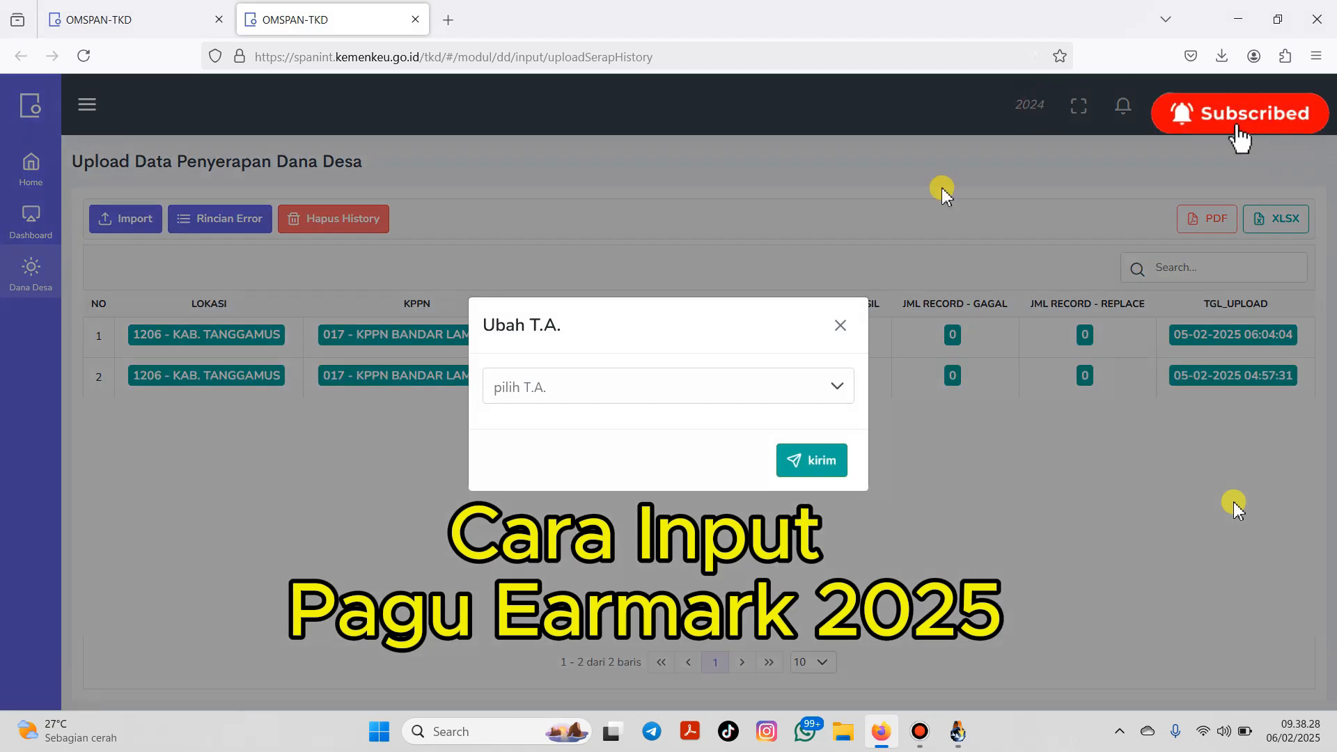
pyautogui.click(824, 385)
pyautogui.click(681, 439)
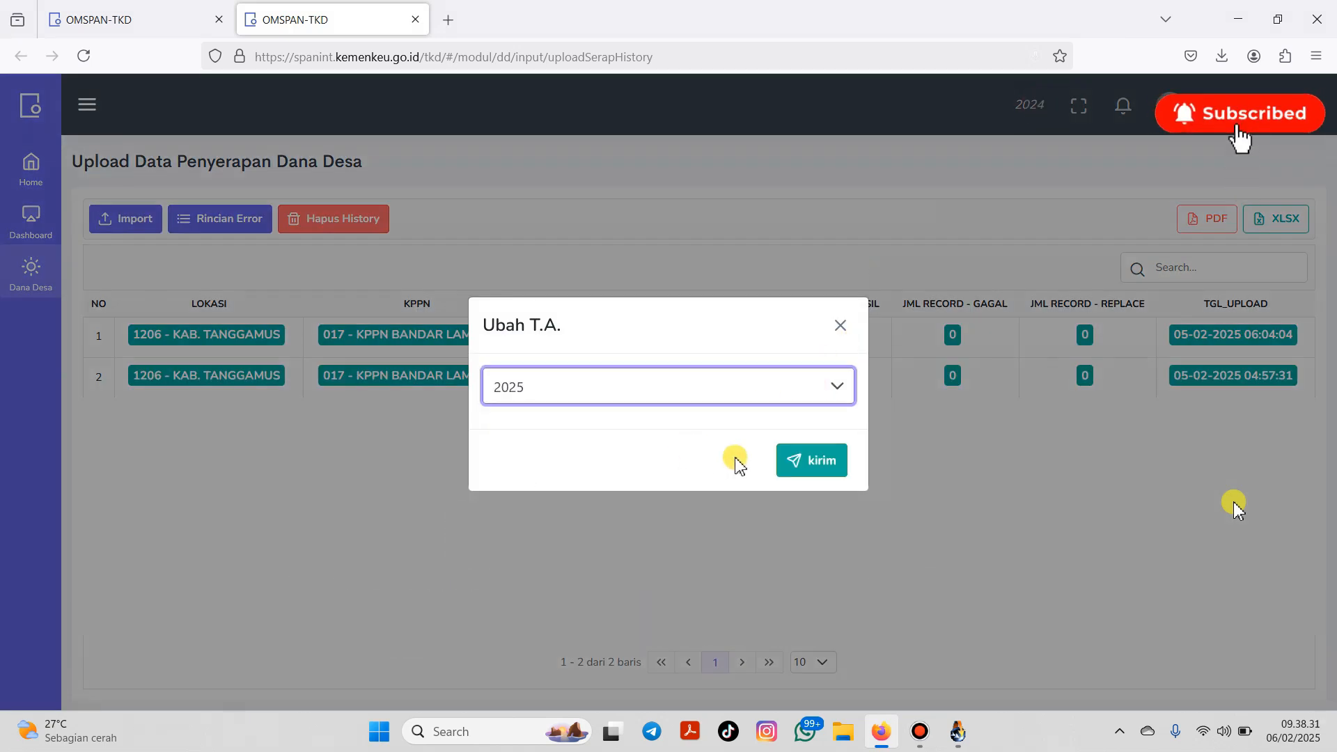
pyautogui.click(808, 475)
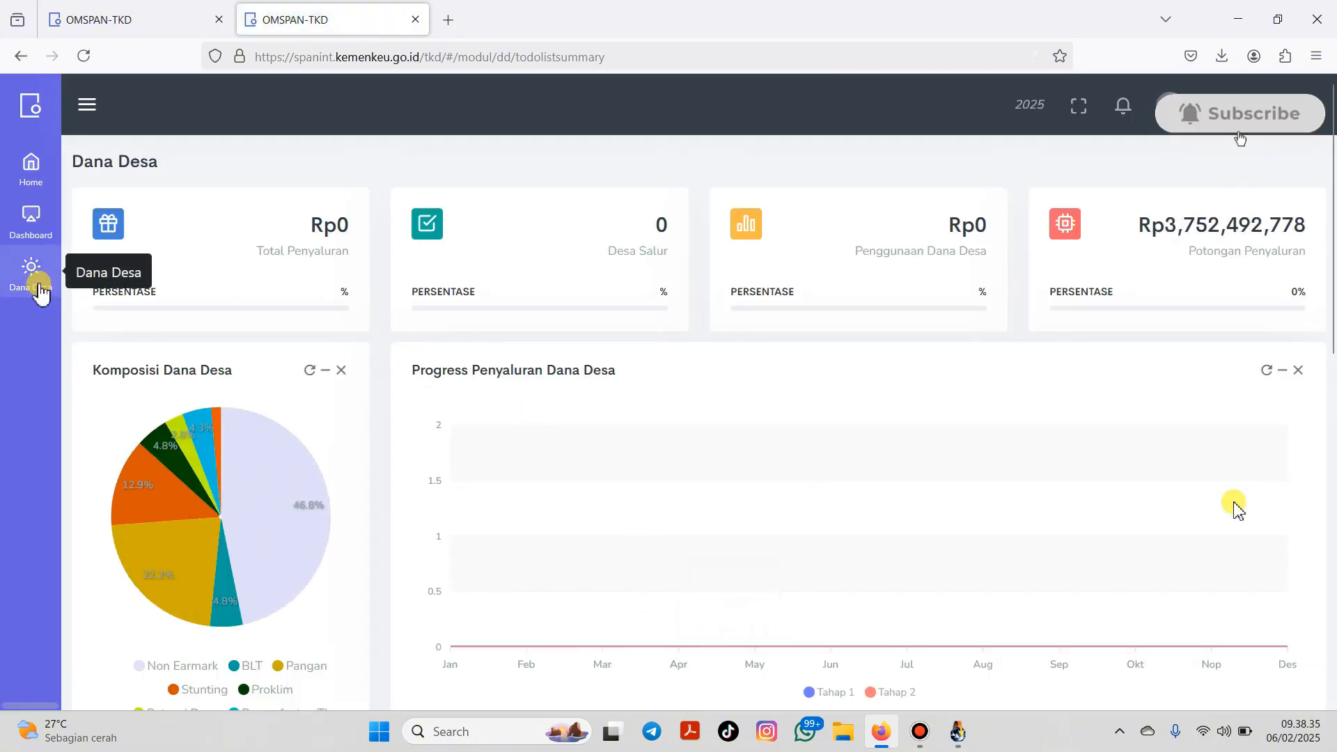
# Step: Open Input Pagu Earmark details for Tanggamus and filter the villages by 'sampang'
pyautogui.click(38, 282)
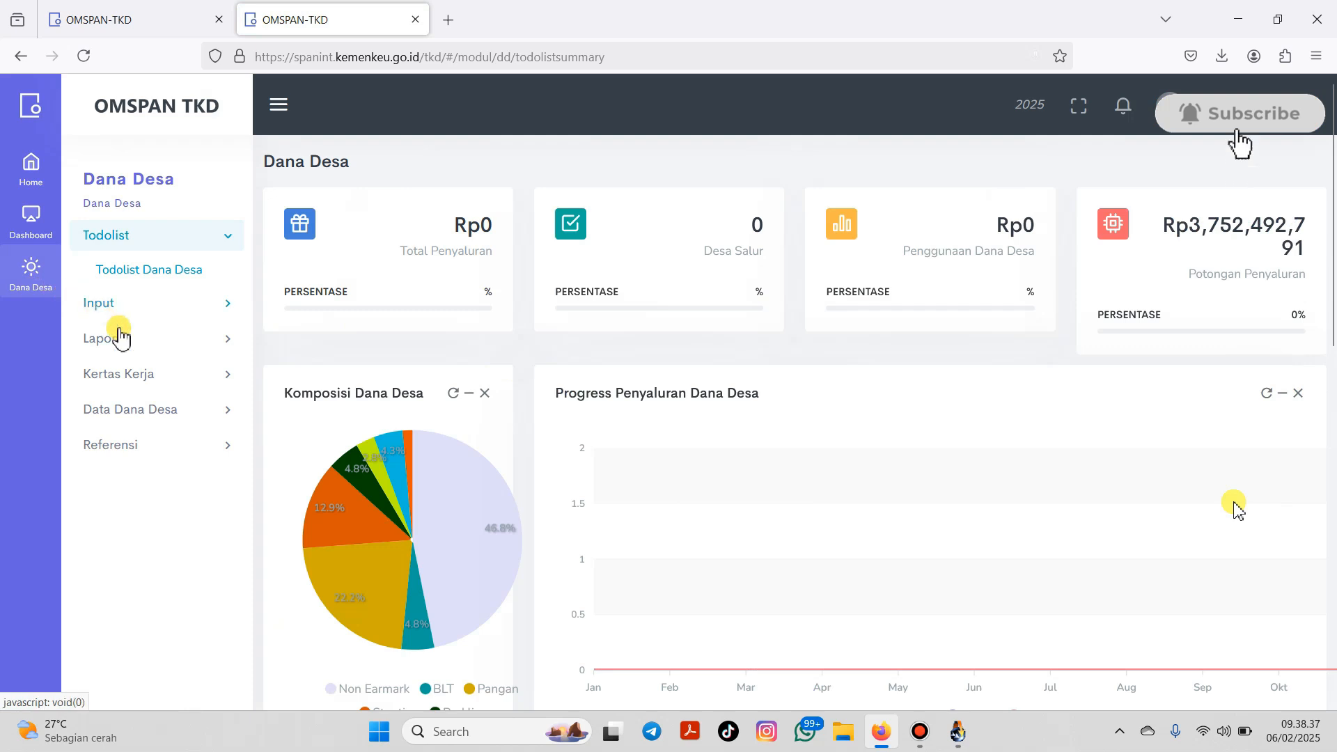
pyautogui.click(184, 314)
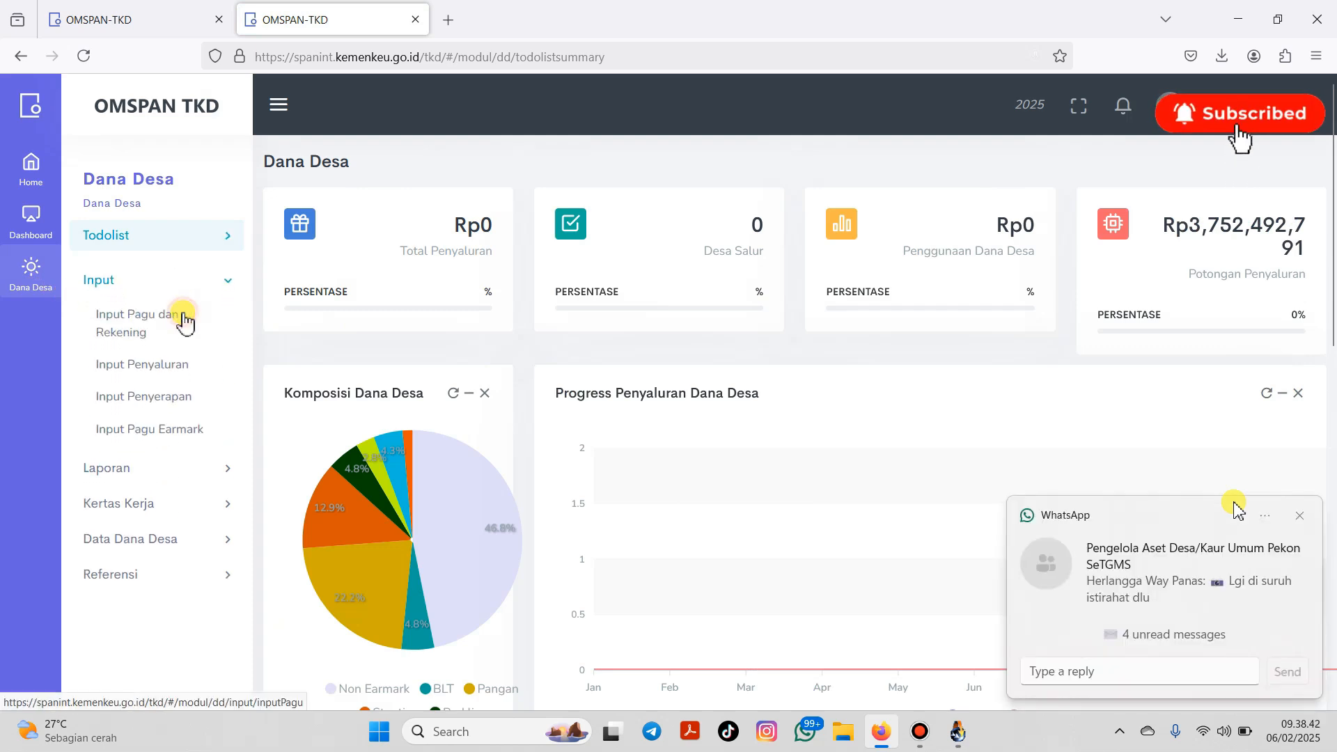
pyautogui.click(183, 422)
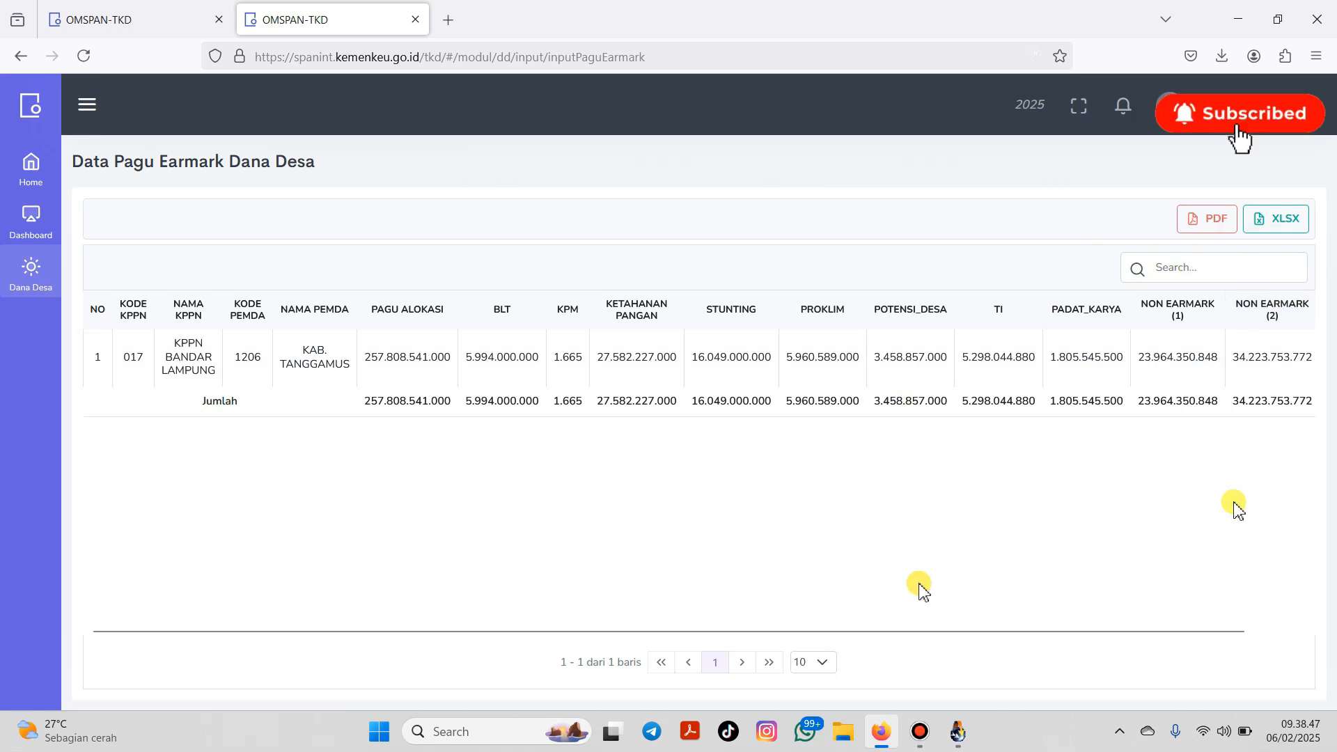
pyautogui.moveTo(925, 636); pyautogui.dragTo(1173, 615)
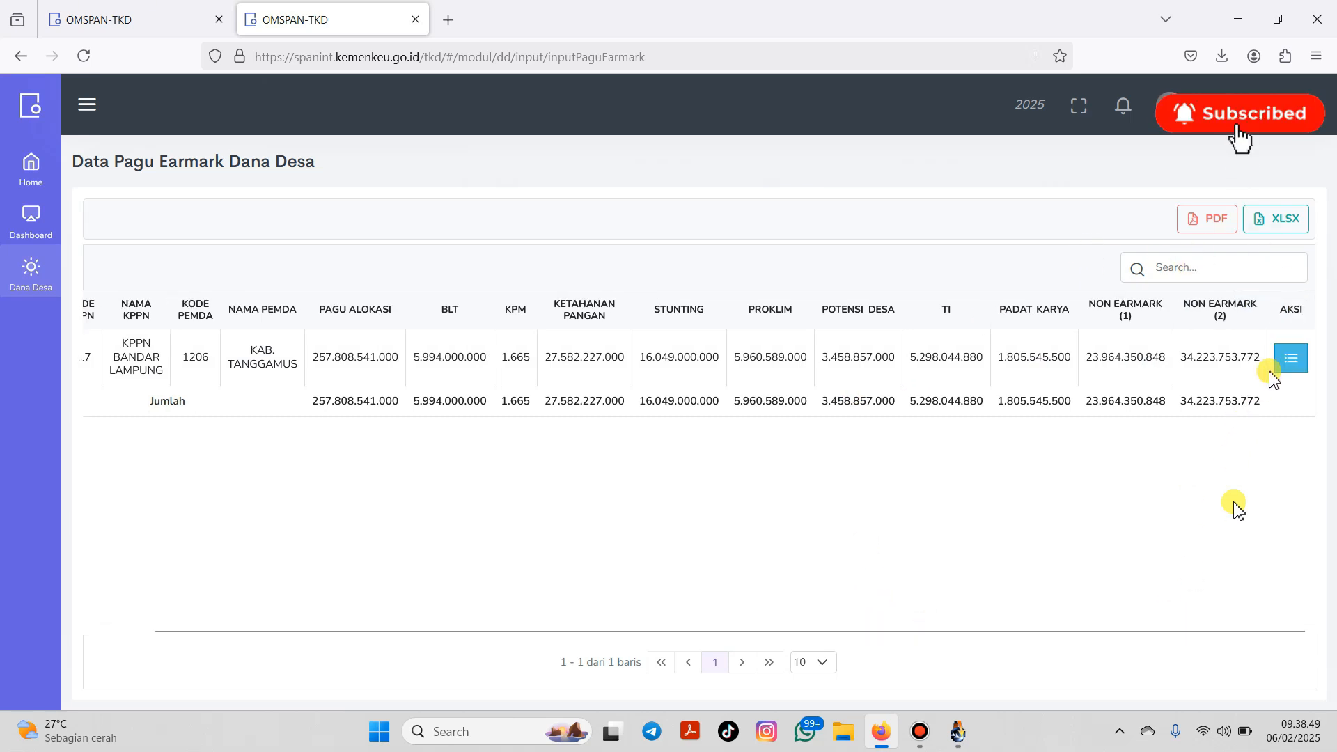
pyautogui.click(1287, 358)
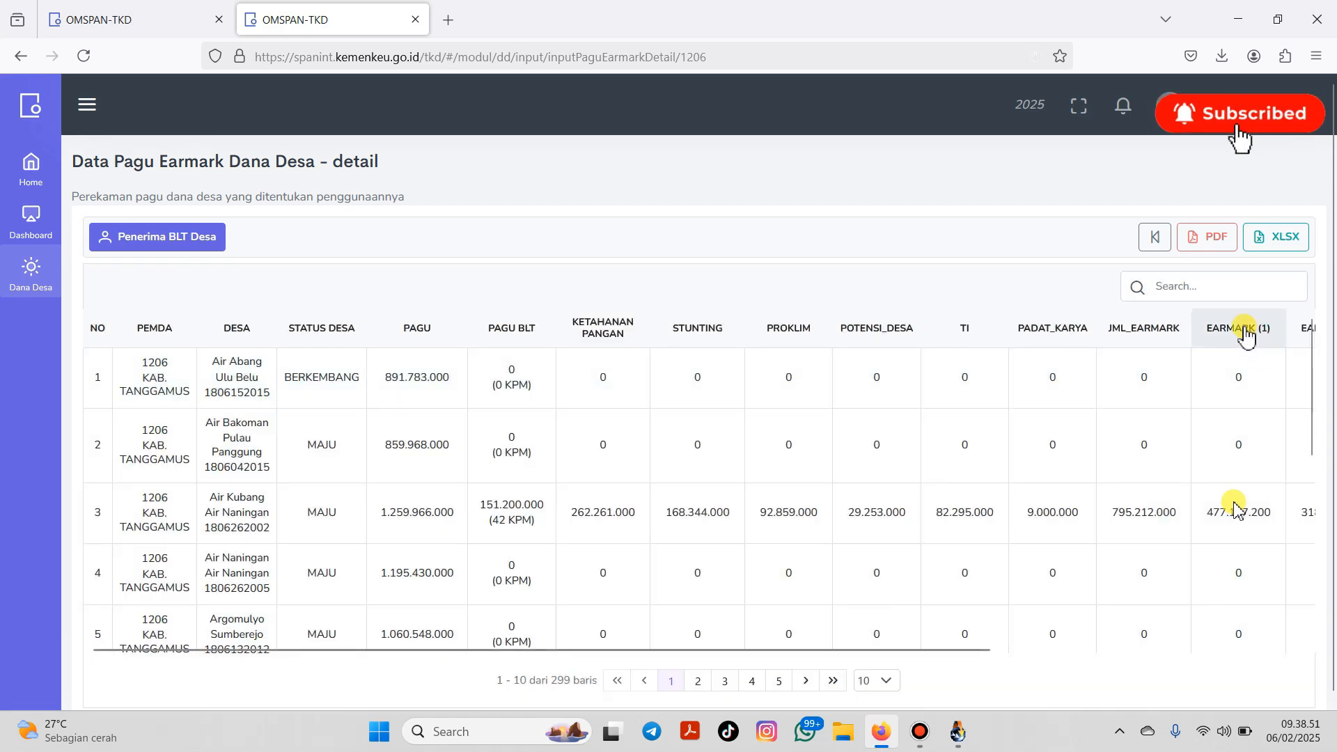
pyautogui.click(1211, 291)
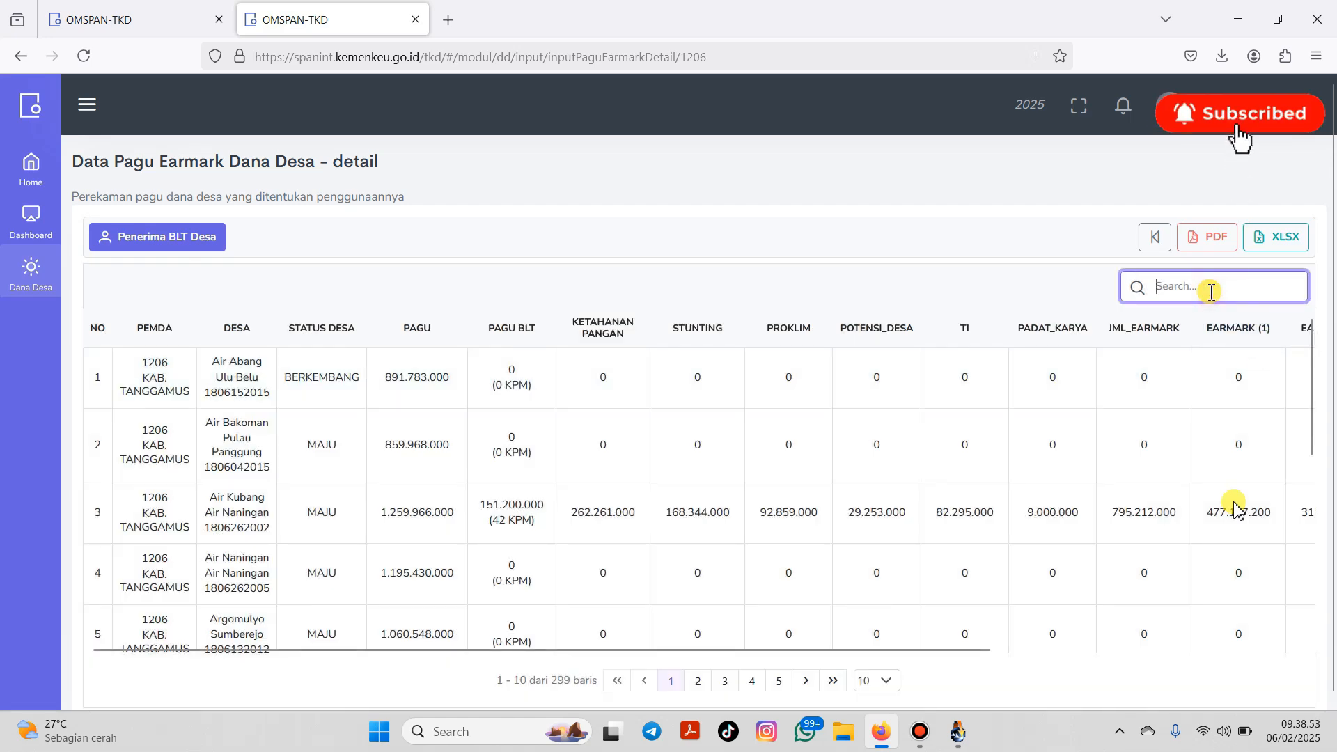
pyautogui.write('sampan')
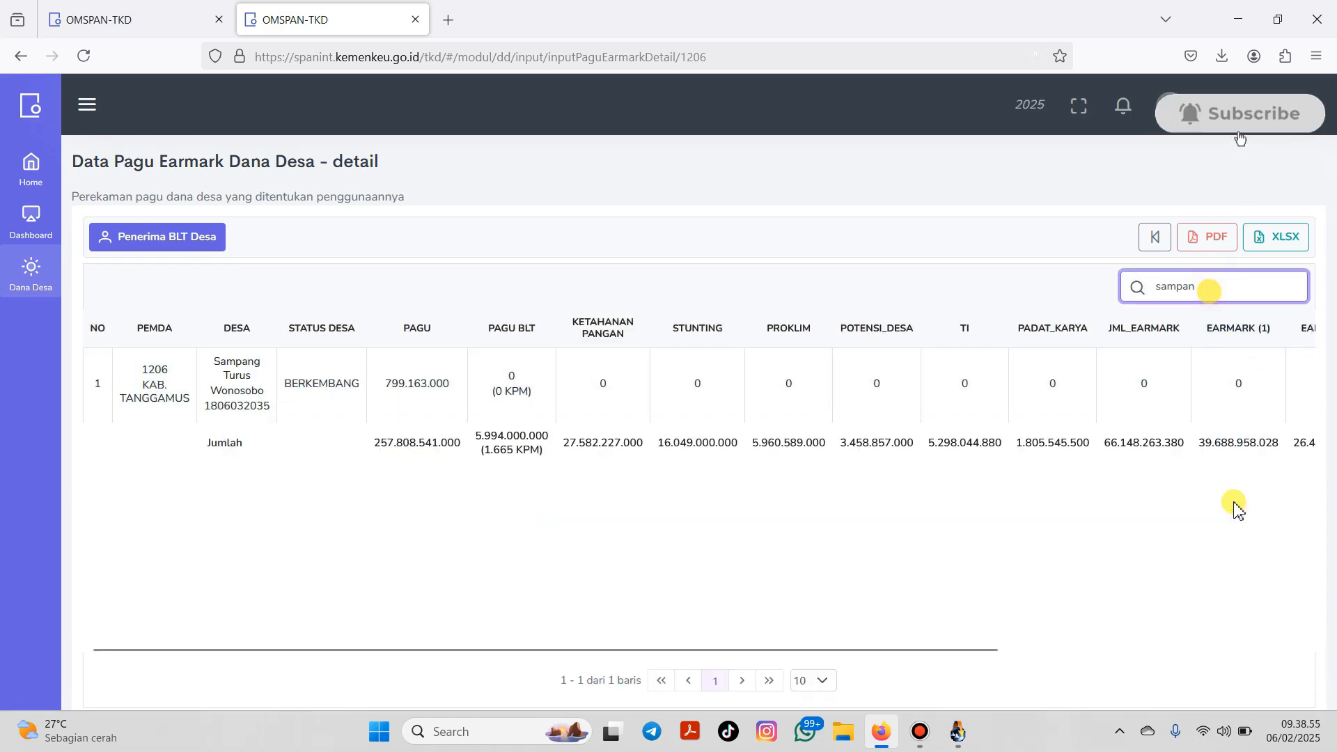
pyautogui.write('g')
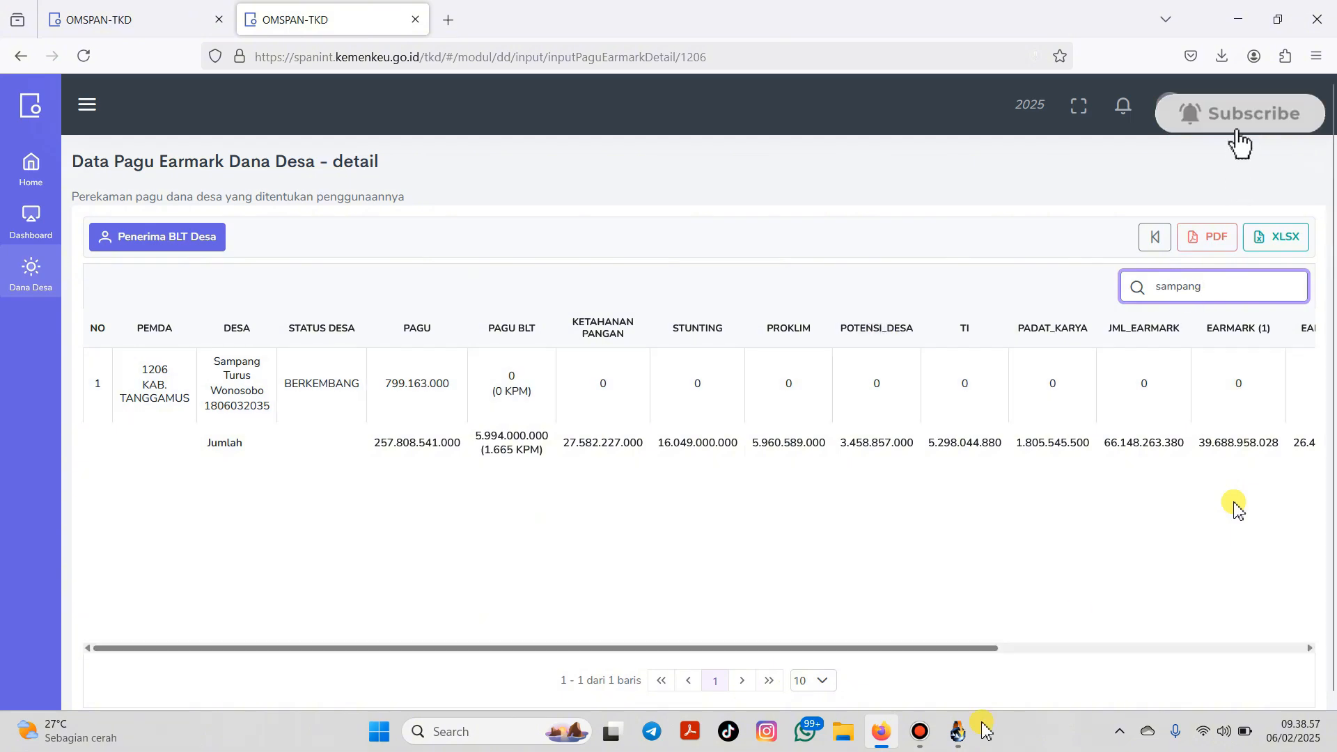
pyautogui.moveTo(982, 648); pyautogui.dragTo(1333, 611)
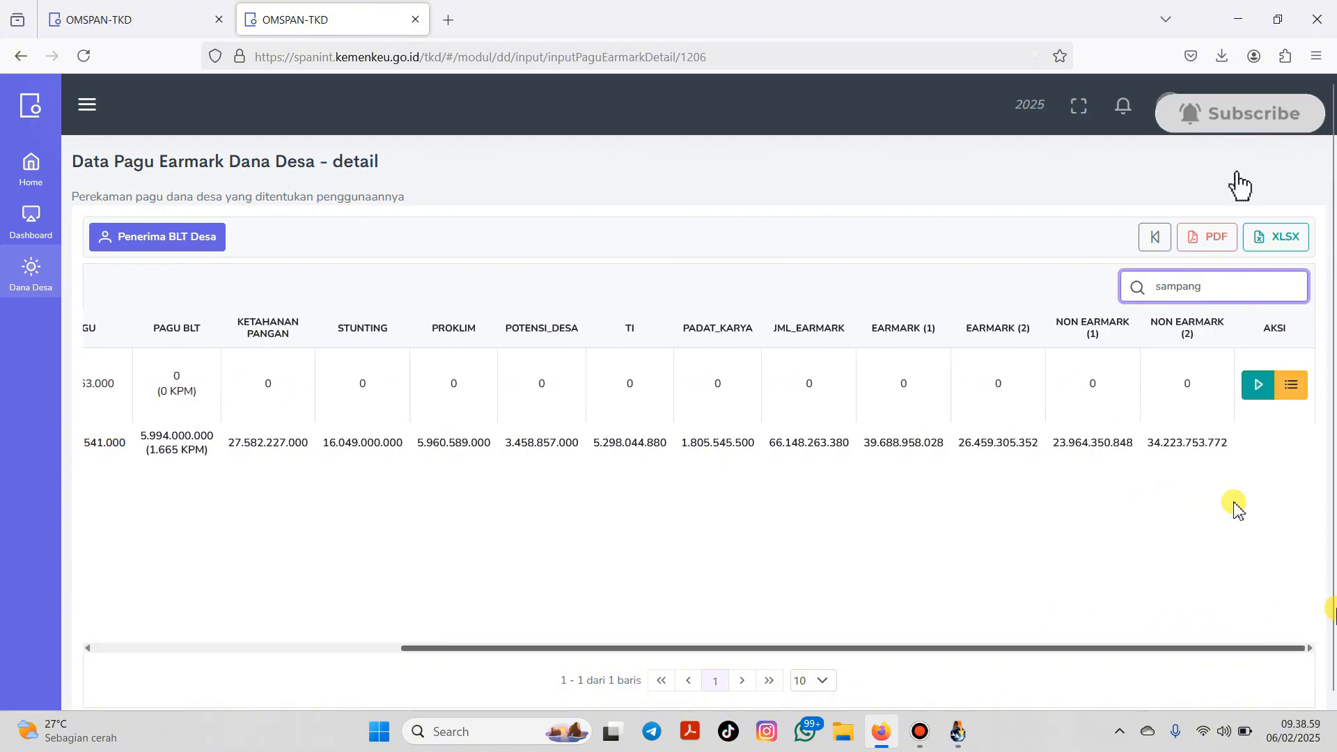
# Step: Open Sampang Turus's earmark form and enter 6 KPM, climate 44,400,000 and stunting 105,250,000
pyautogui.click(1258, 390)
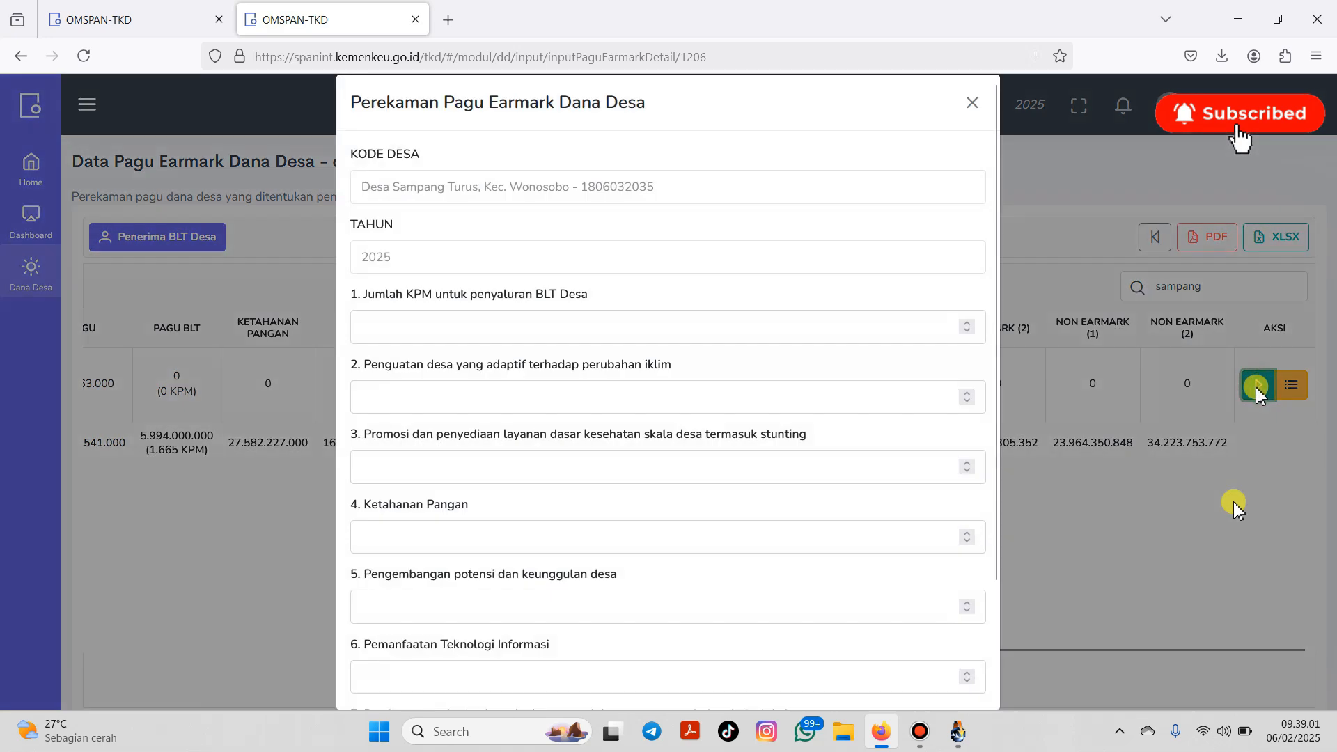
pyautogui.click(428, 329)
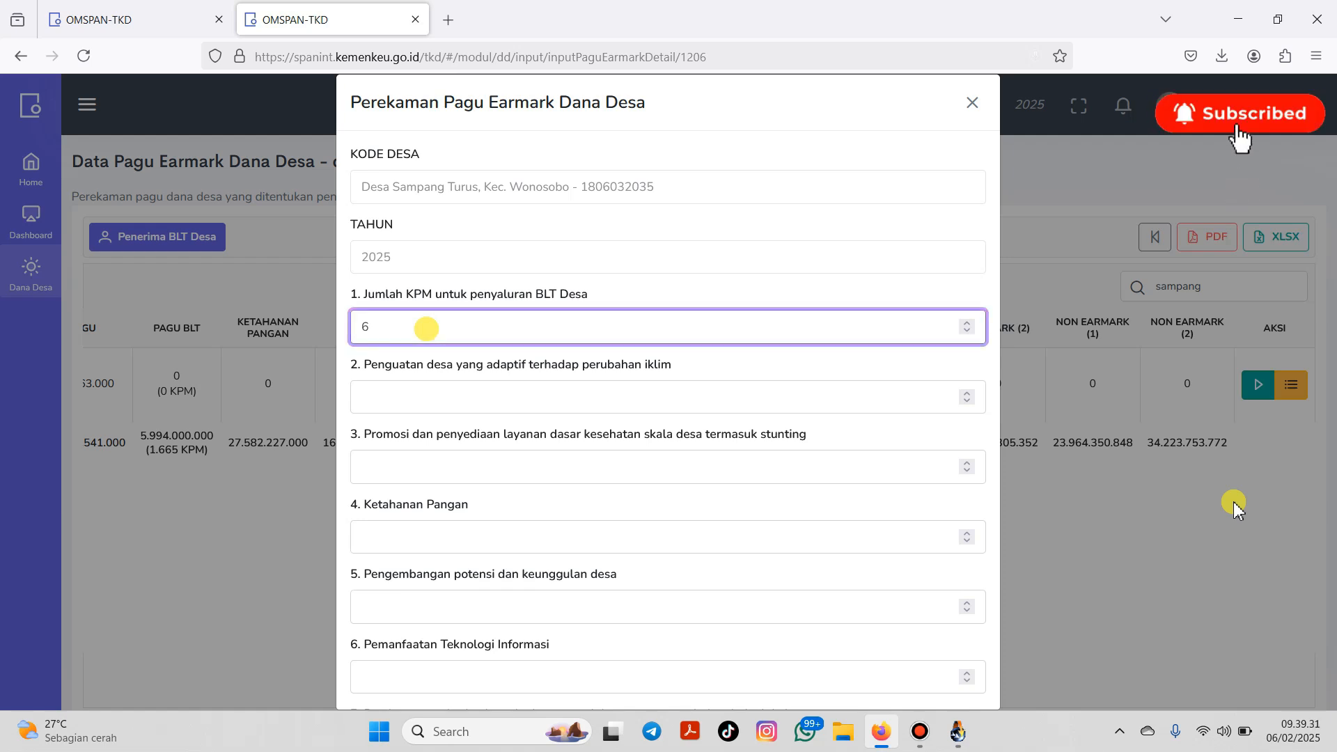
pyautogui.click(407, 397)
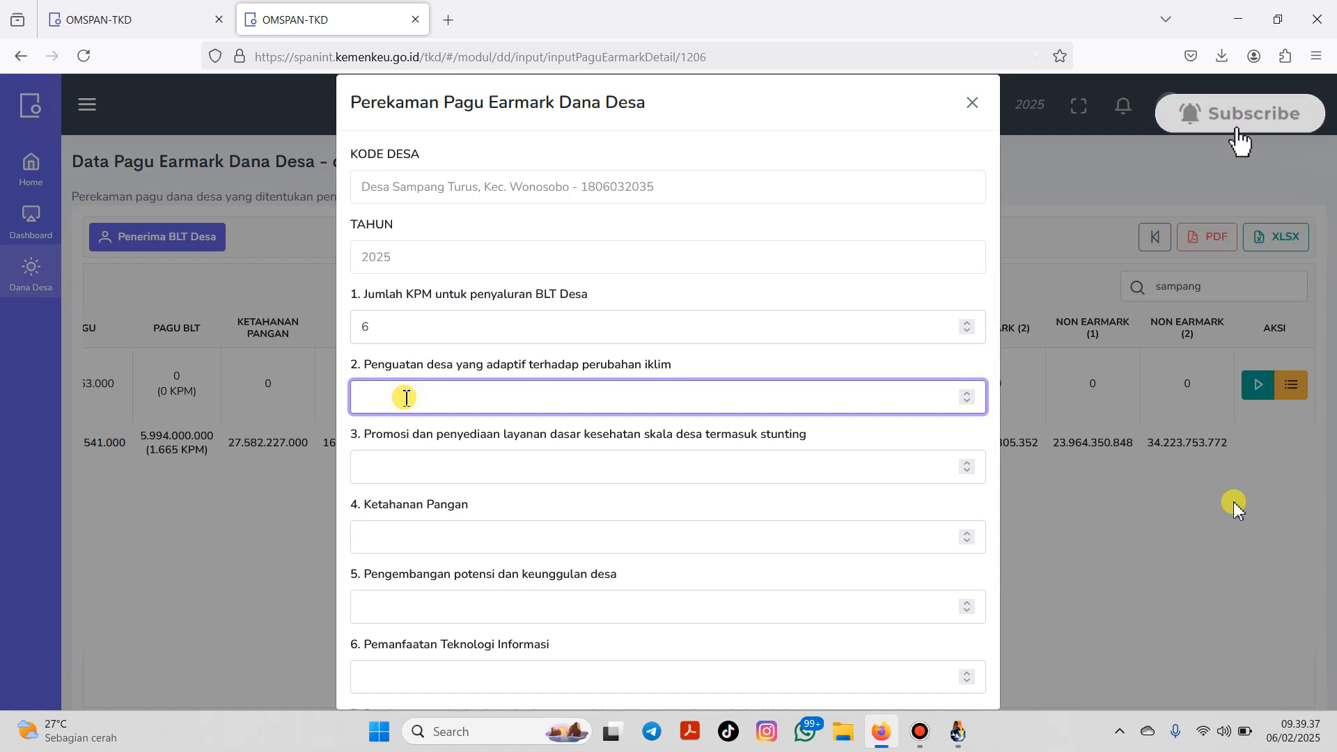
pyautogui.write('44')
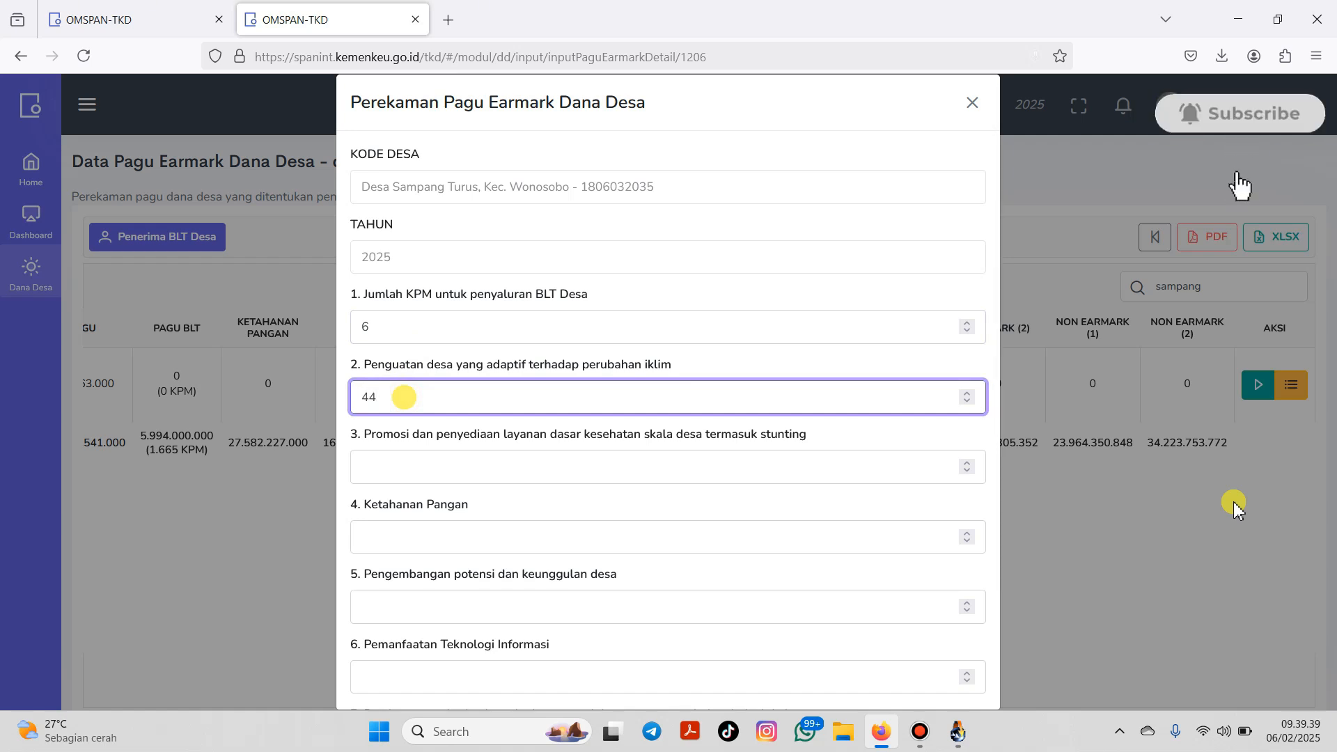
pyautogui.write('400')
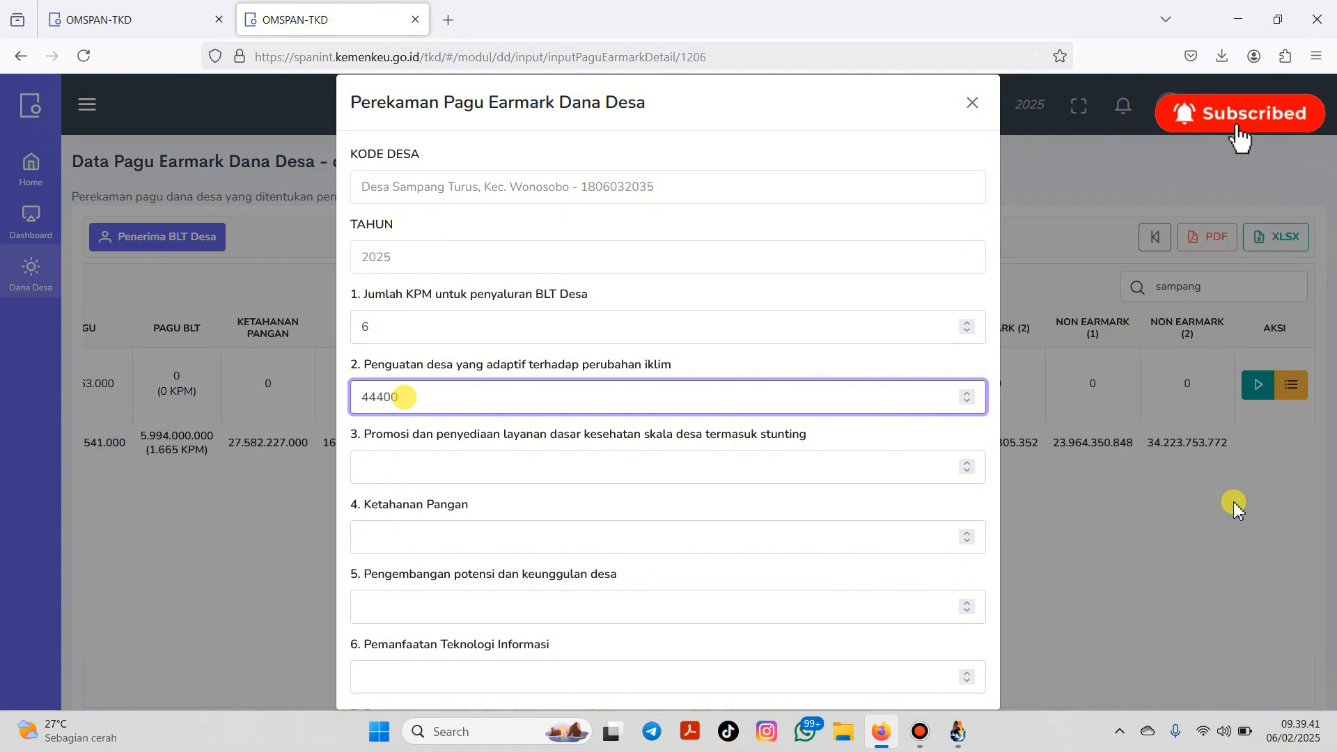
pyautogui.write('000')
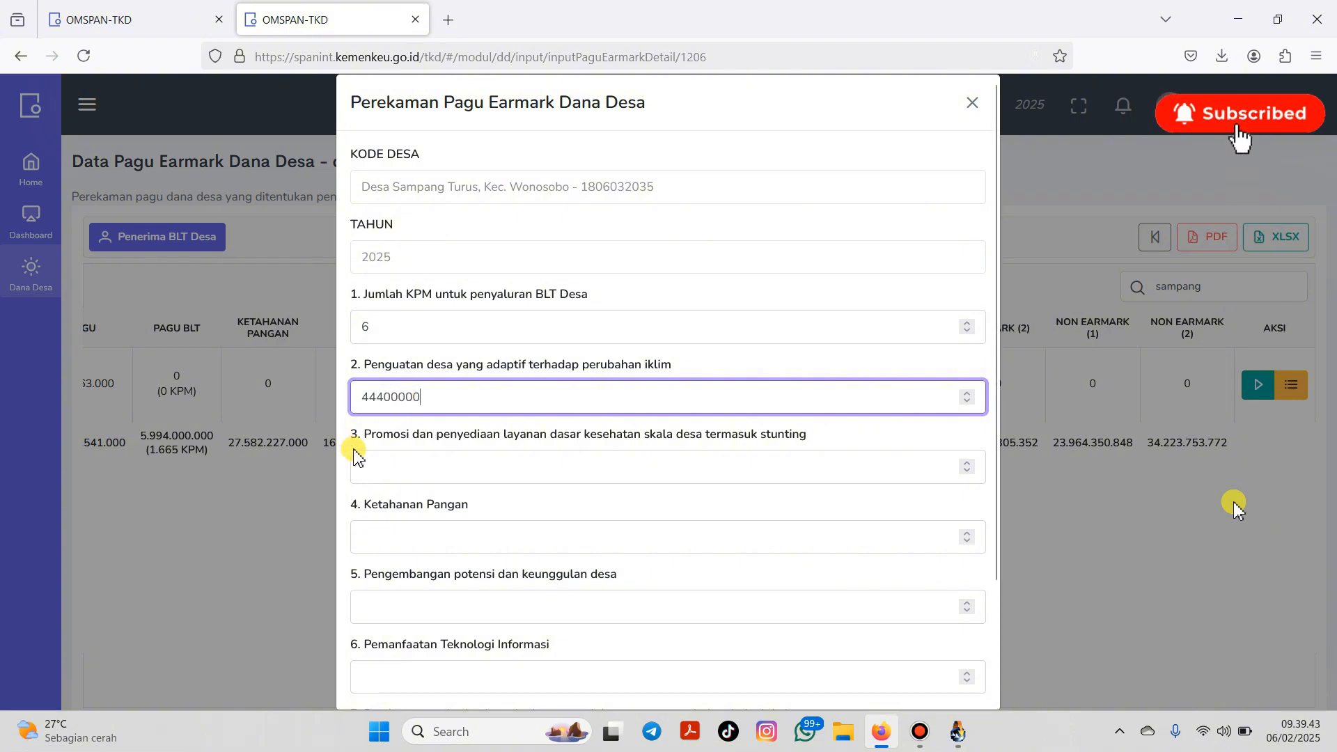
pyautogui.click(355, 459)
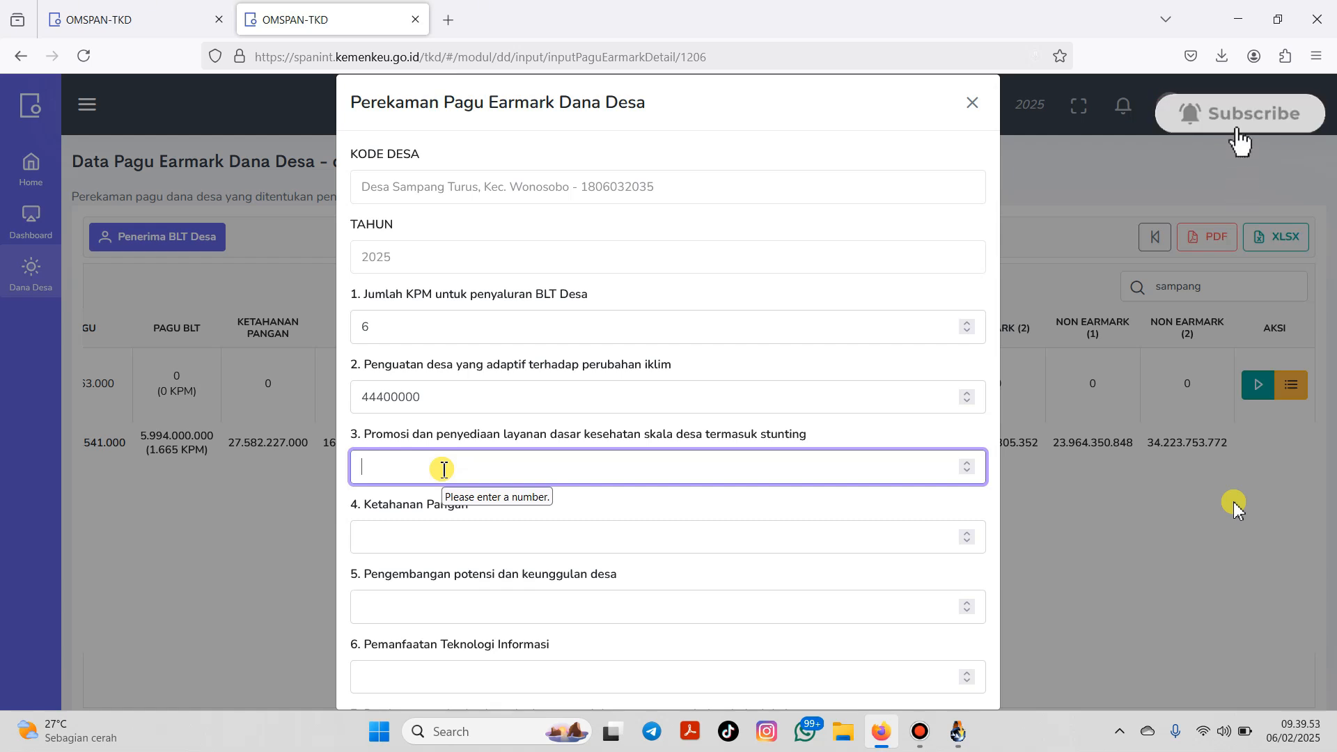
pyautogui.write('105')
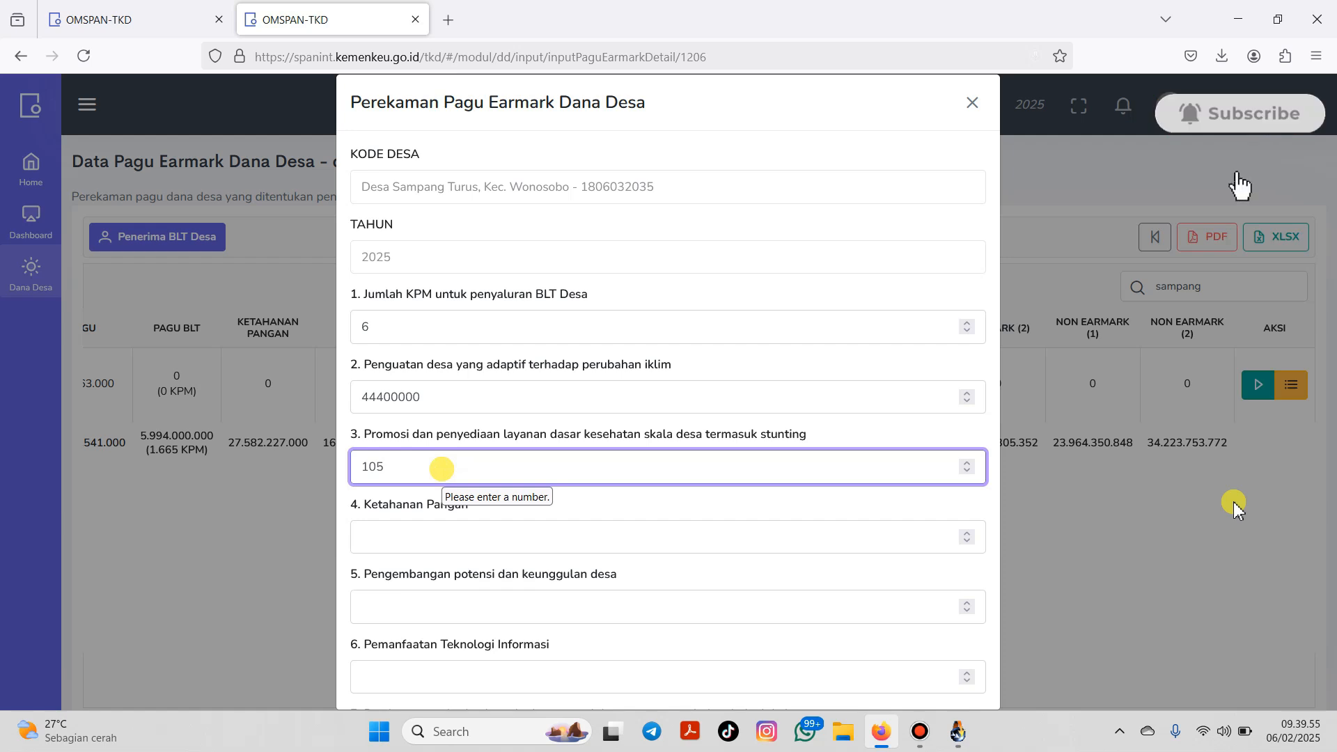
pyautogui.write('25')
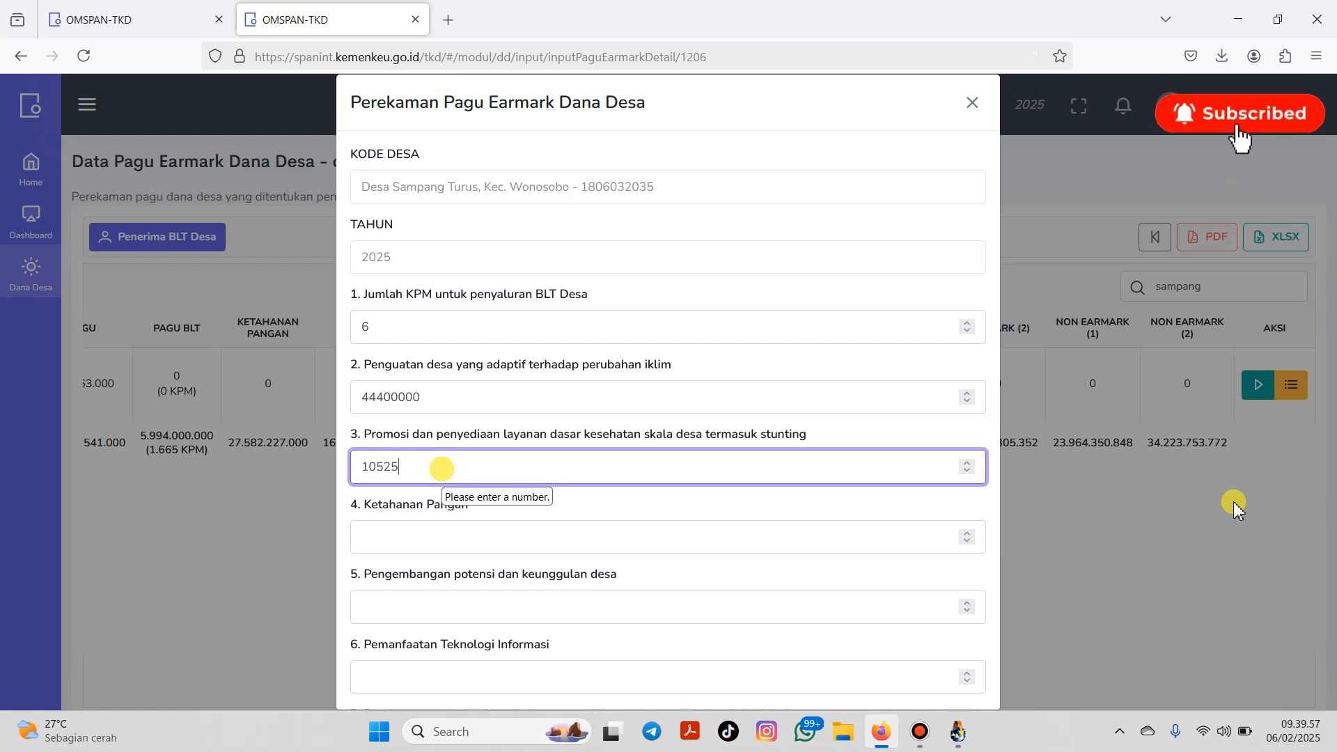
pyautogui.write('0000')
# Step: Enter Ketahanan Pangan 186,333,000, village potential 68,355,000 and information technology 20,147,000
pyautogui.click(421, 544)
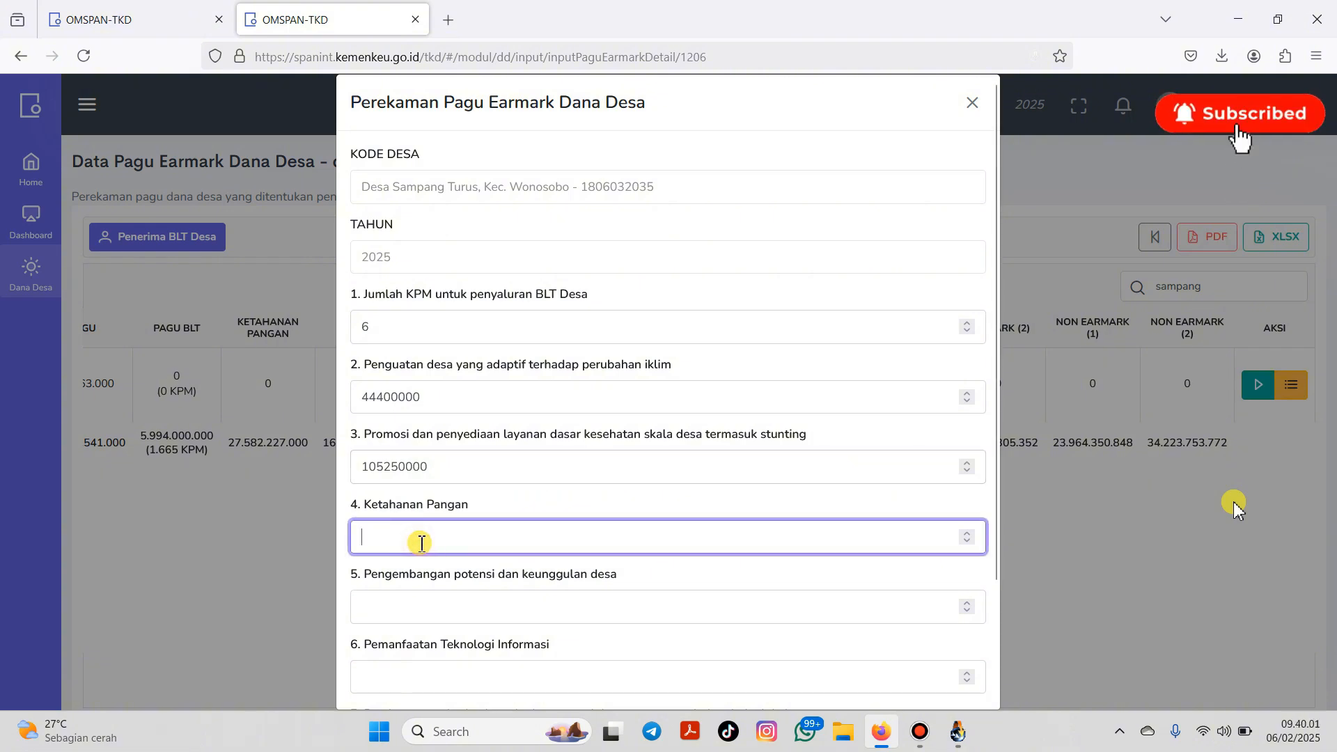
pyautogui.write('1')
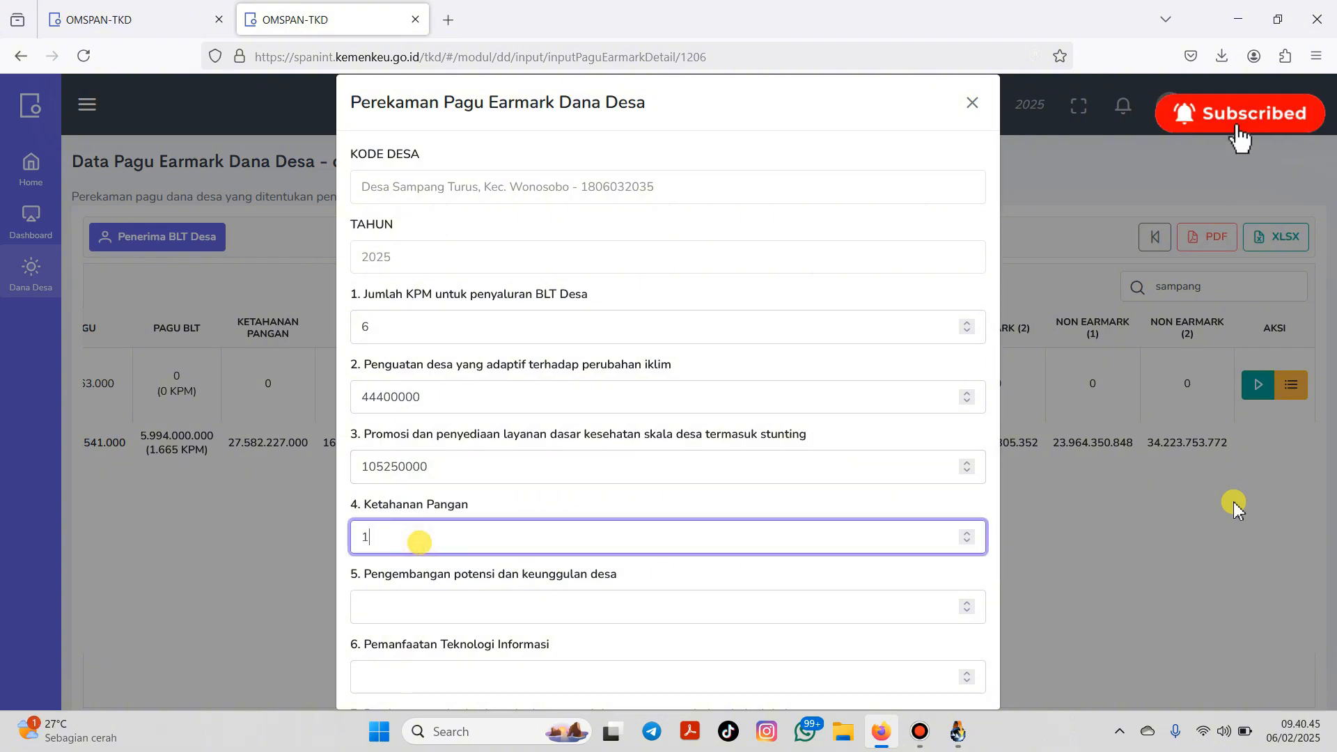
pyautogui.write('86333')
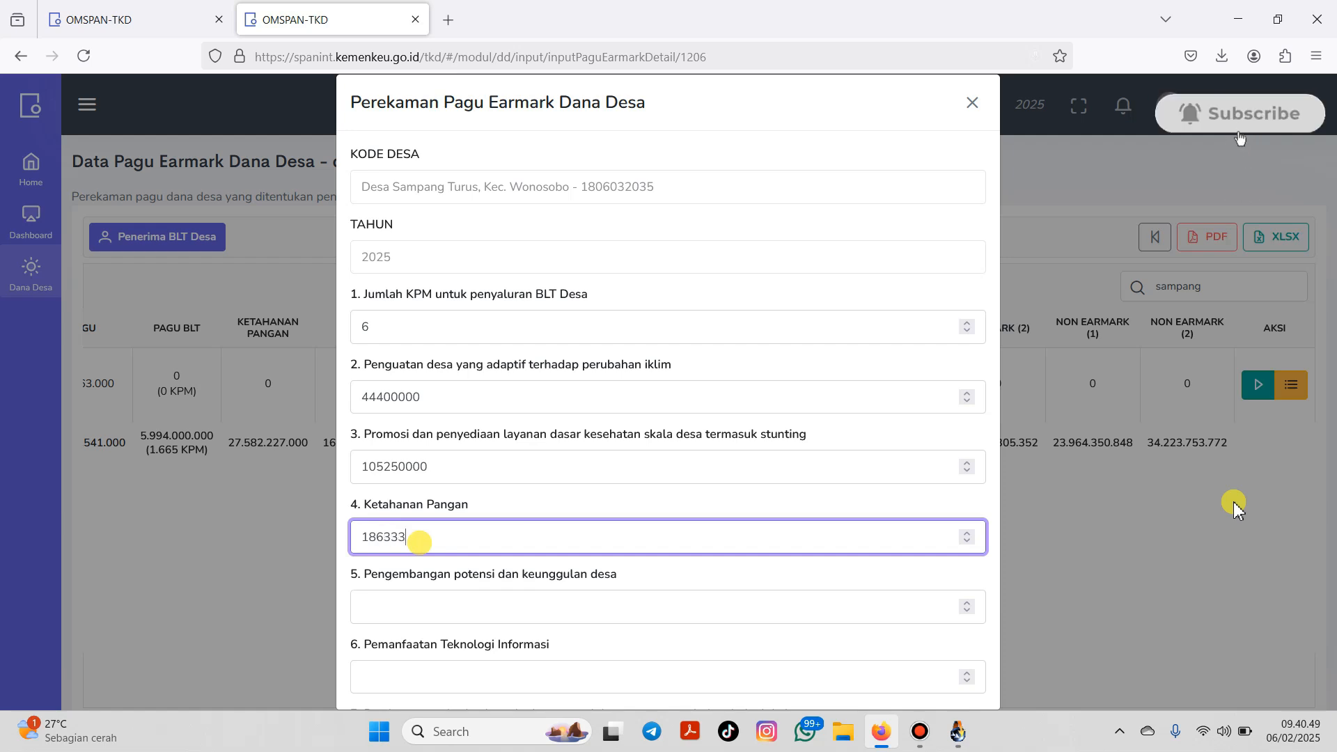
pyautogui.write('000')
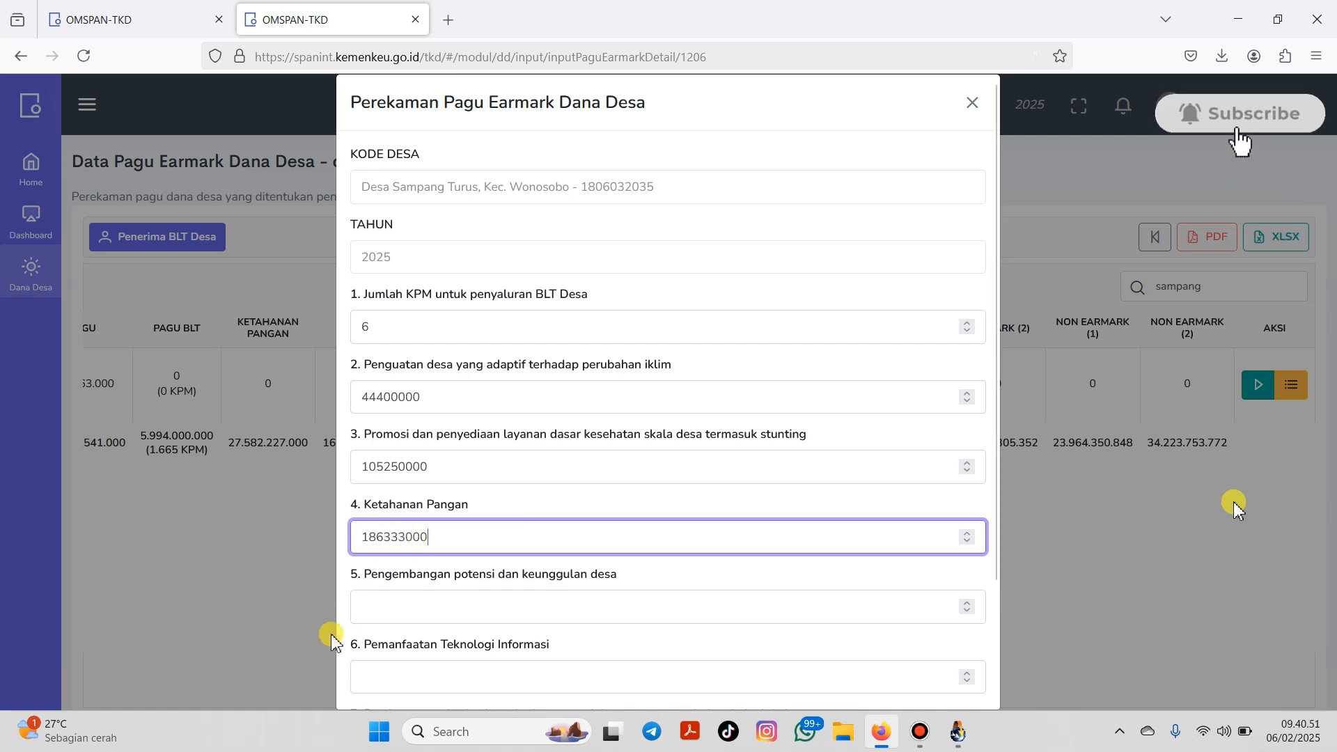
pyautogui.click(413, 618)
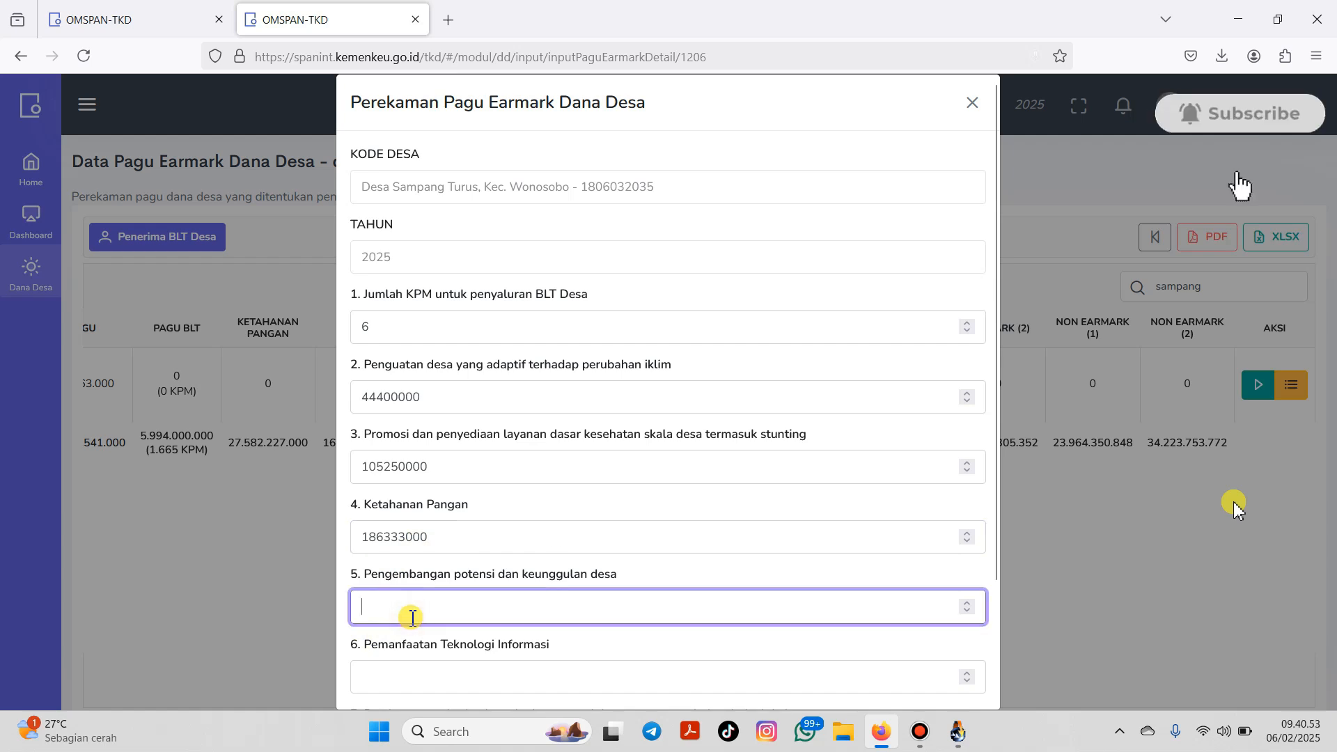
pyautogui.write('68')
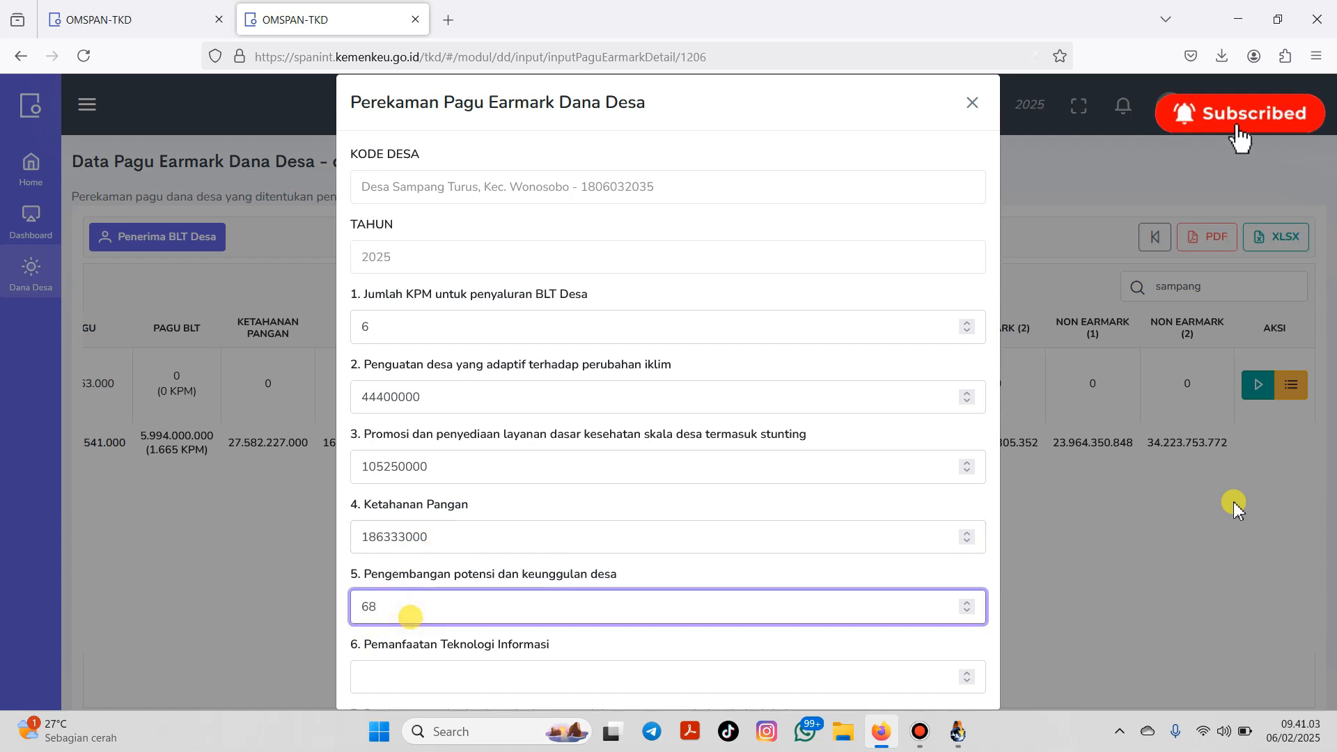
pyautogui.write('355000')
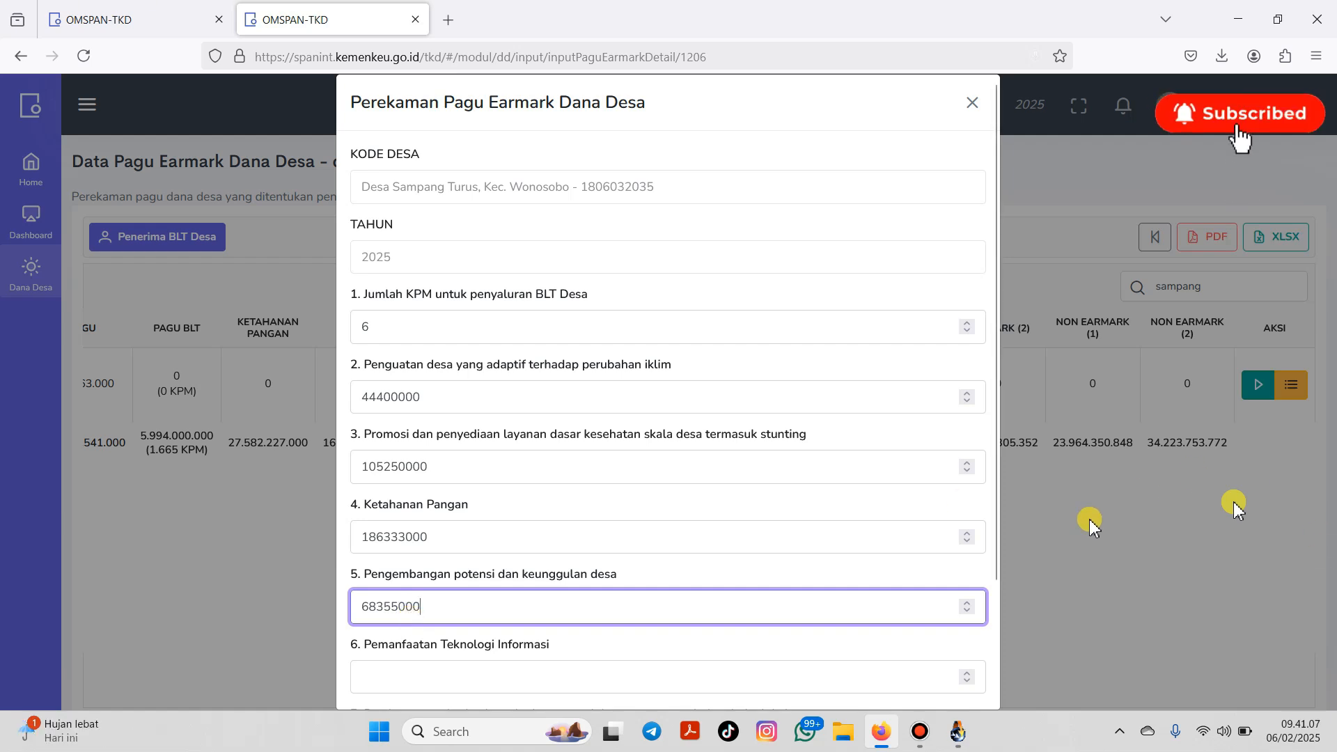
pyautogui.moveTo(1000, 473); pyautogui.dragTo(996, 592)
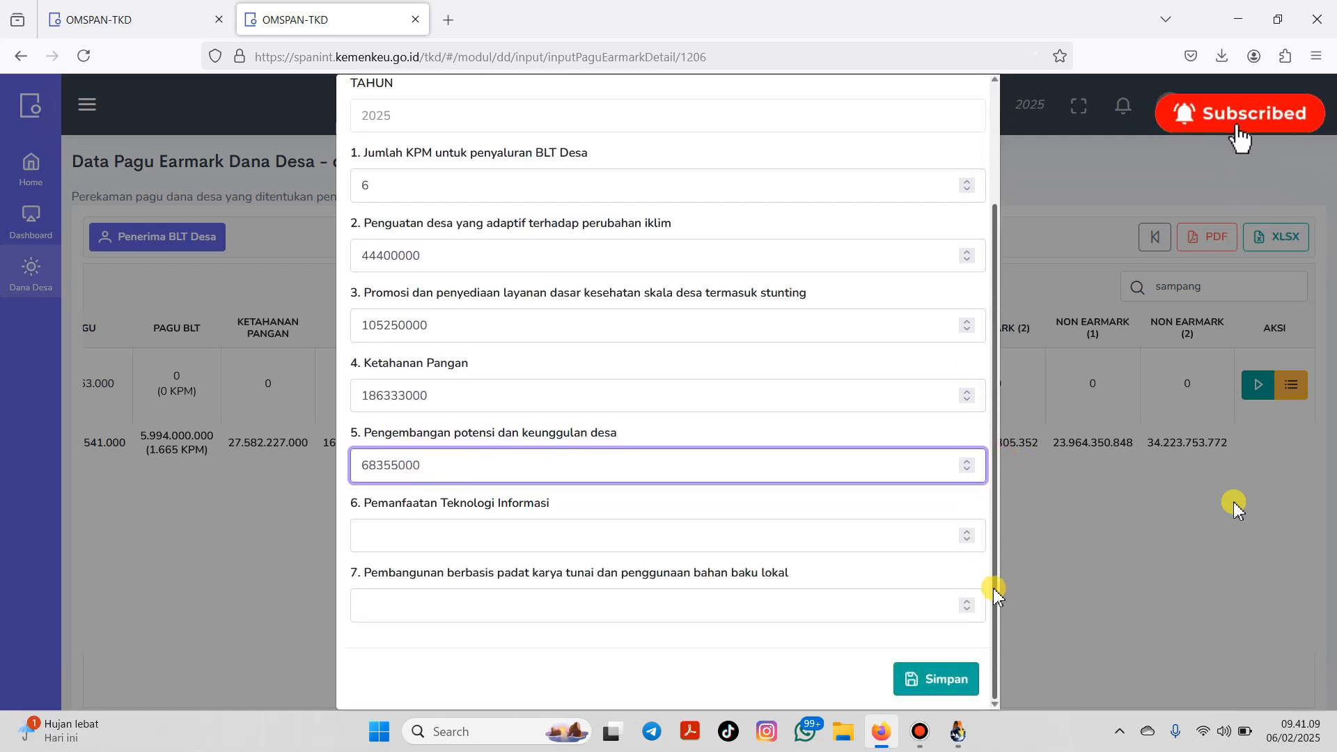
pyautogui.click(559, 541)
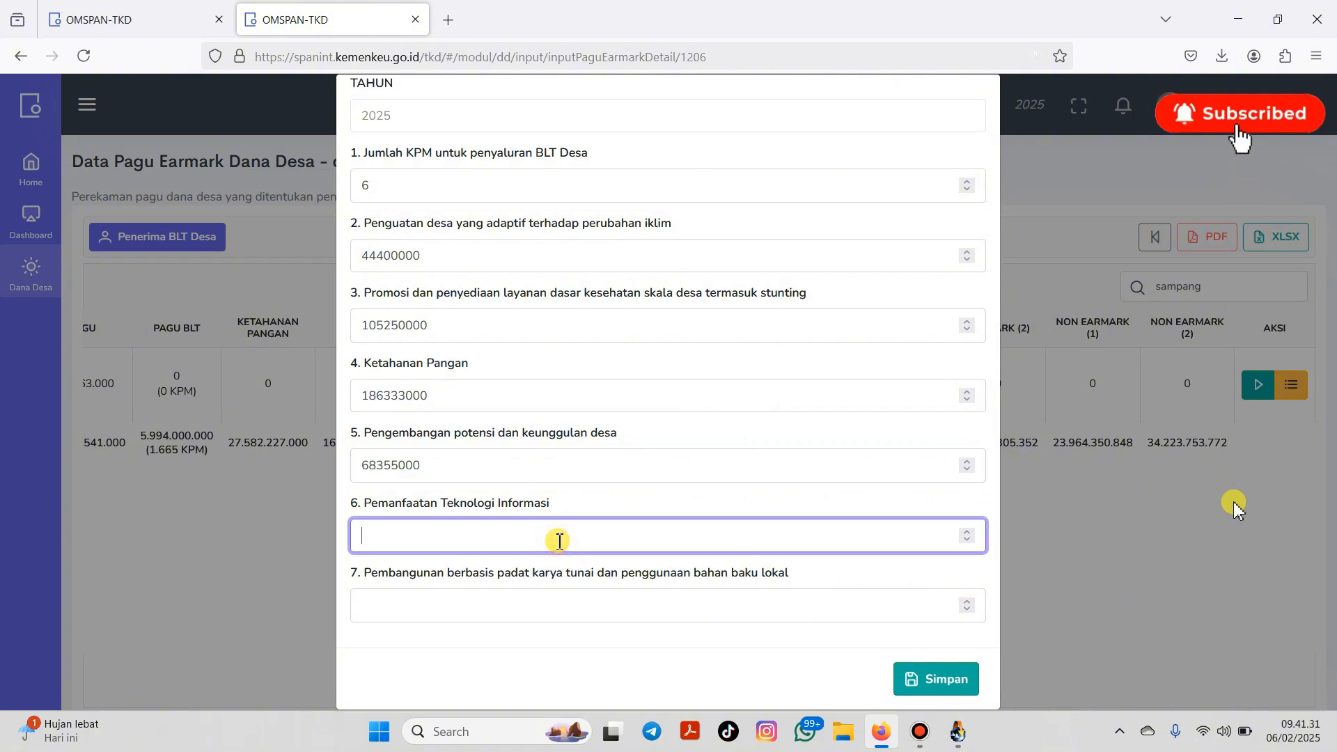
pyautogui.write('20')
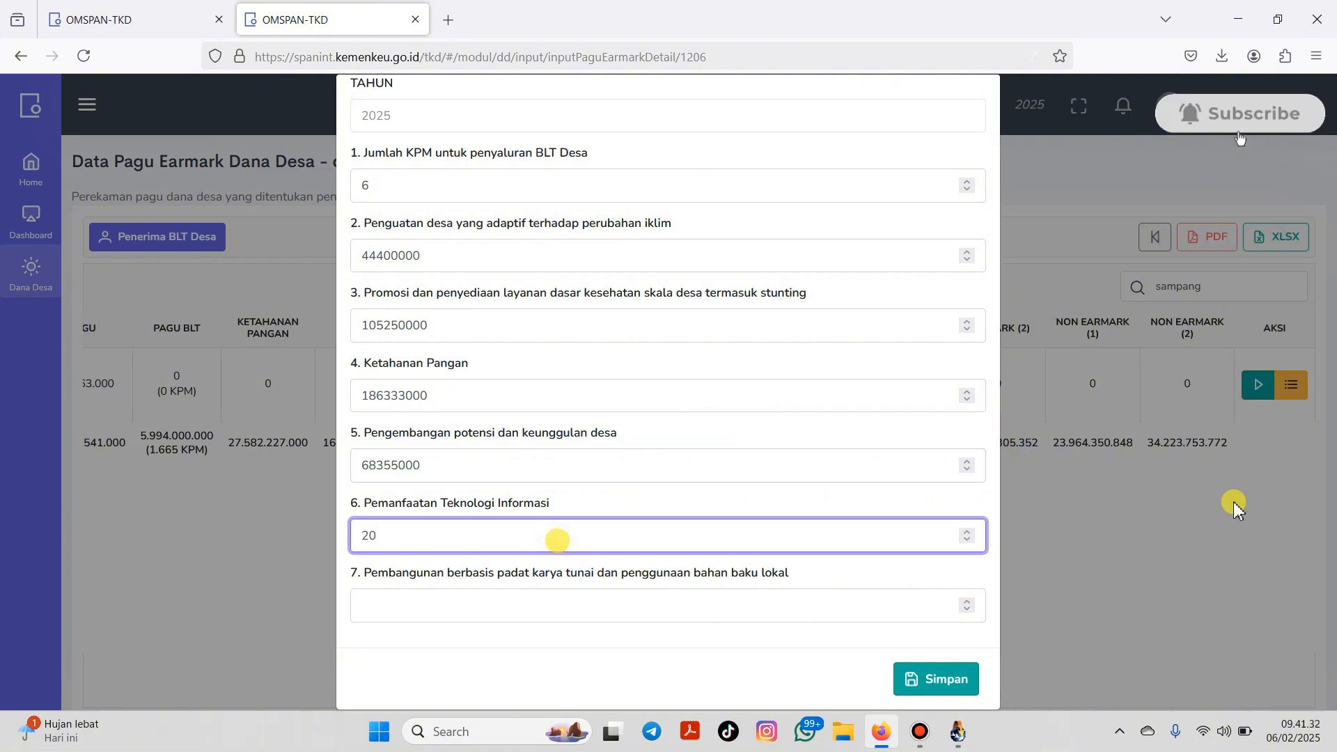
pyautogui.write('147000')
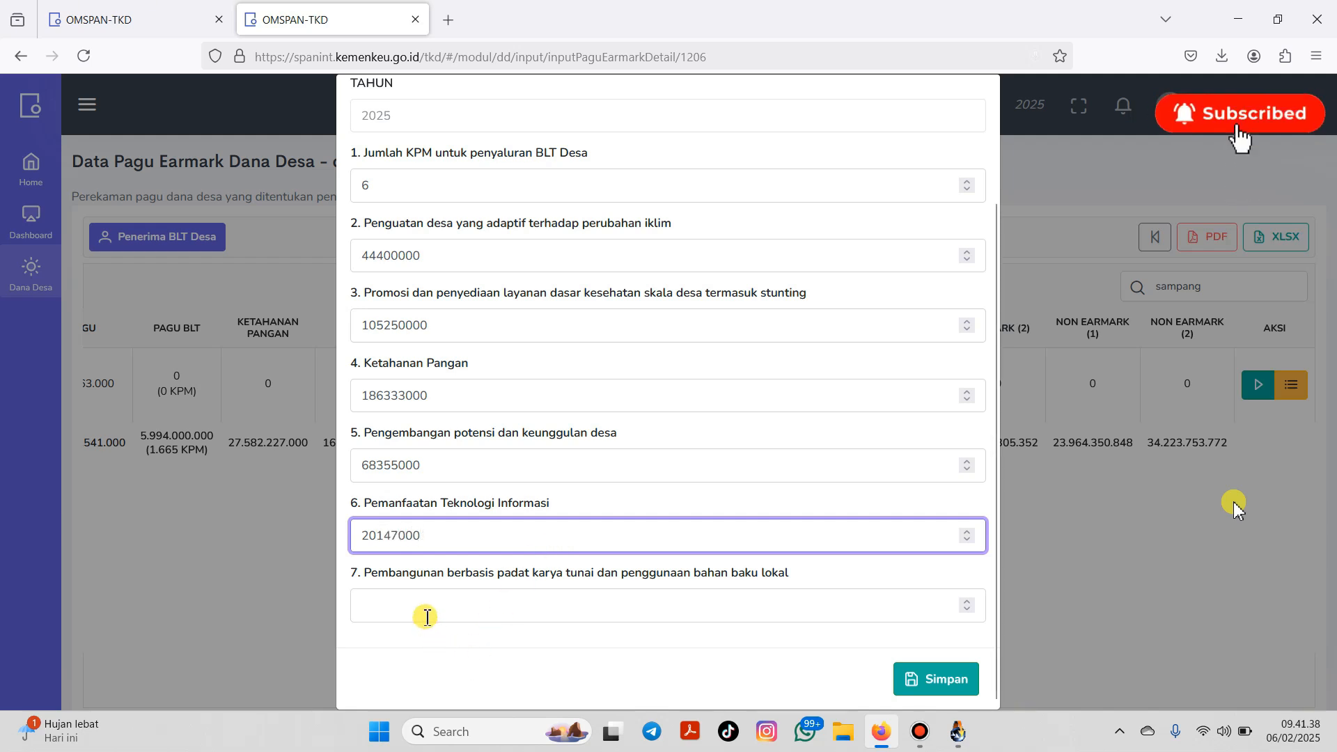
pyautogui.click(427, 617)
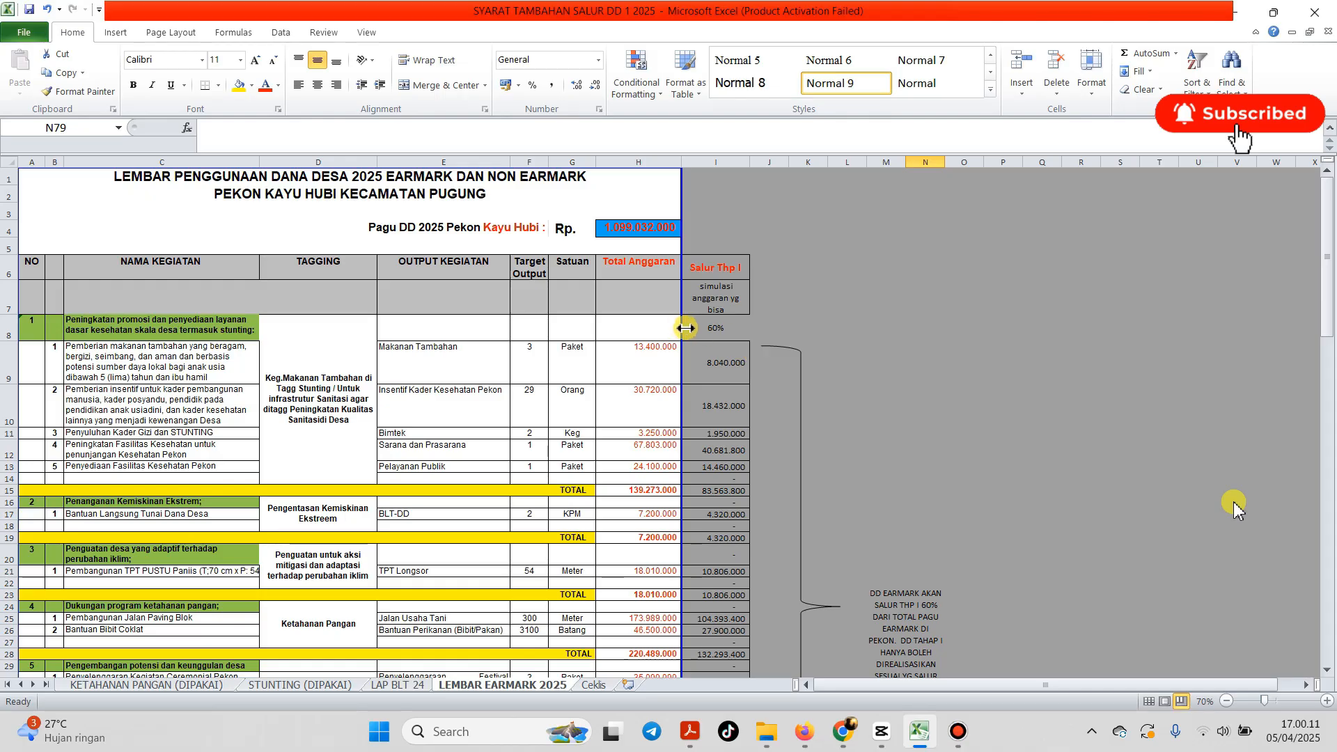
# Step: Review the Pagu DD 2025 heading and the section numbers down column A
pyautogui.click(911, 342)
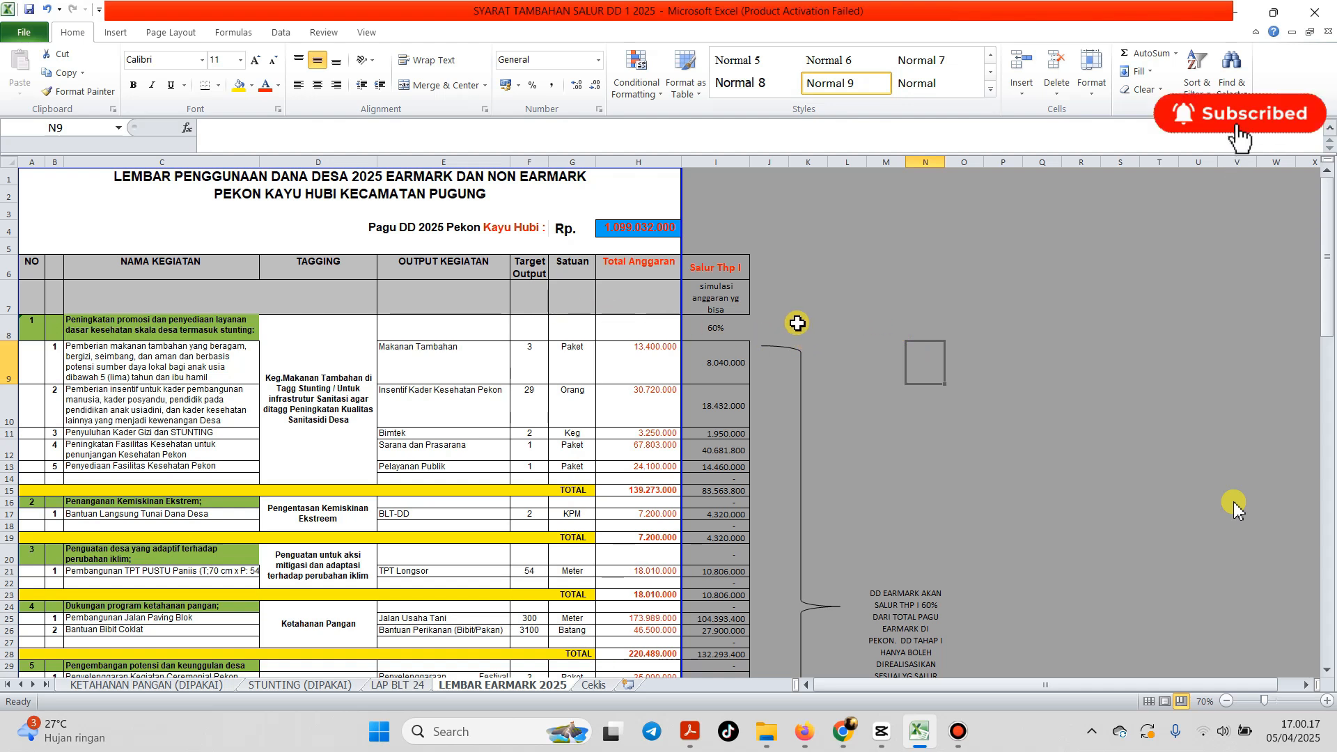
pyautogui.click(434, 229)
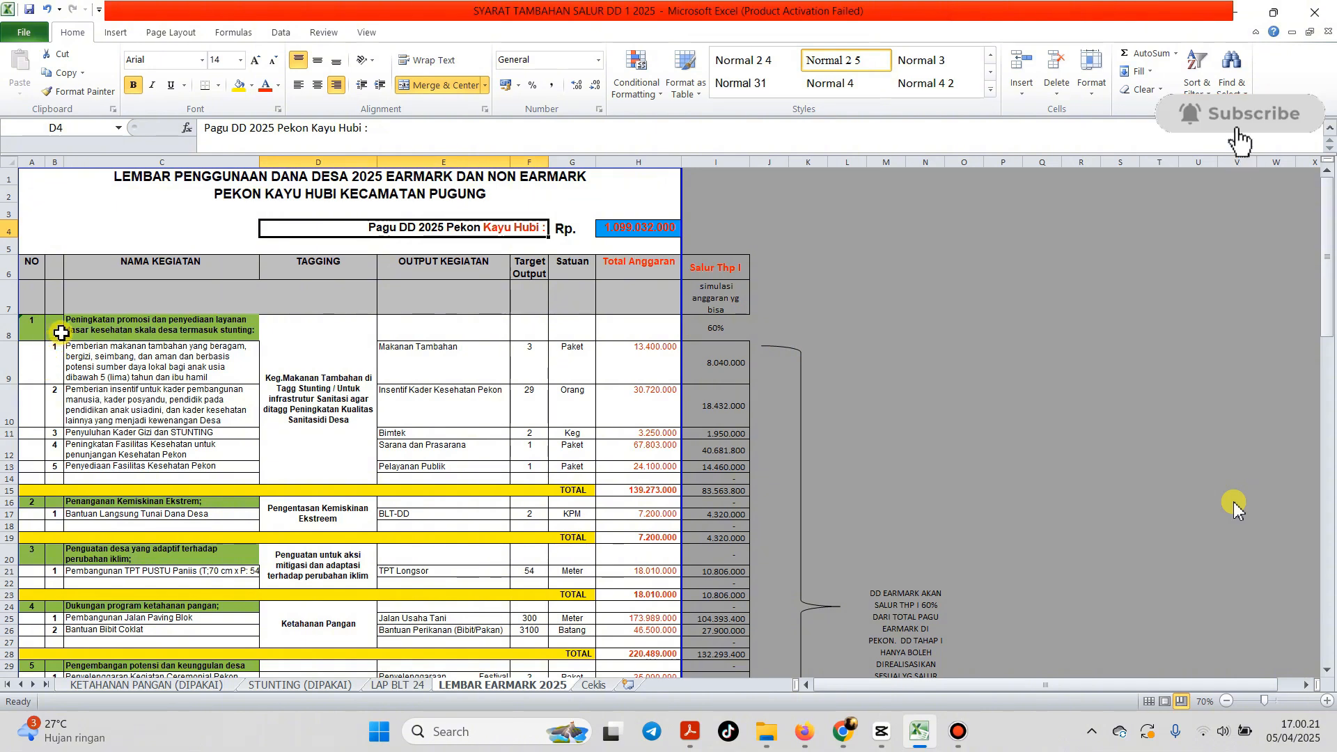
pyautogui.click(65, 332)
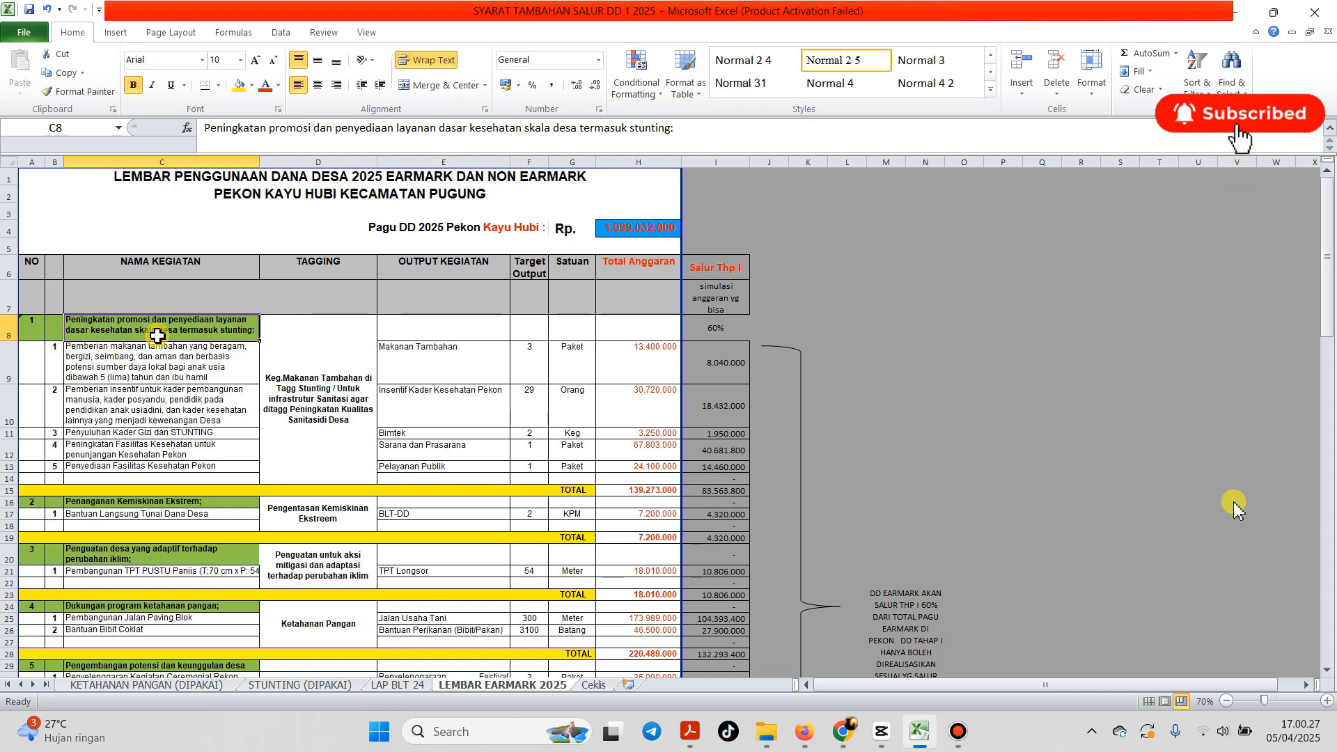
pyautogui.scroll(-1, 247, 334)
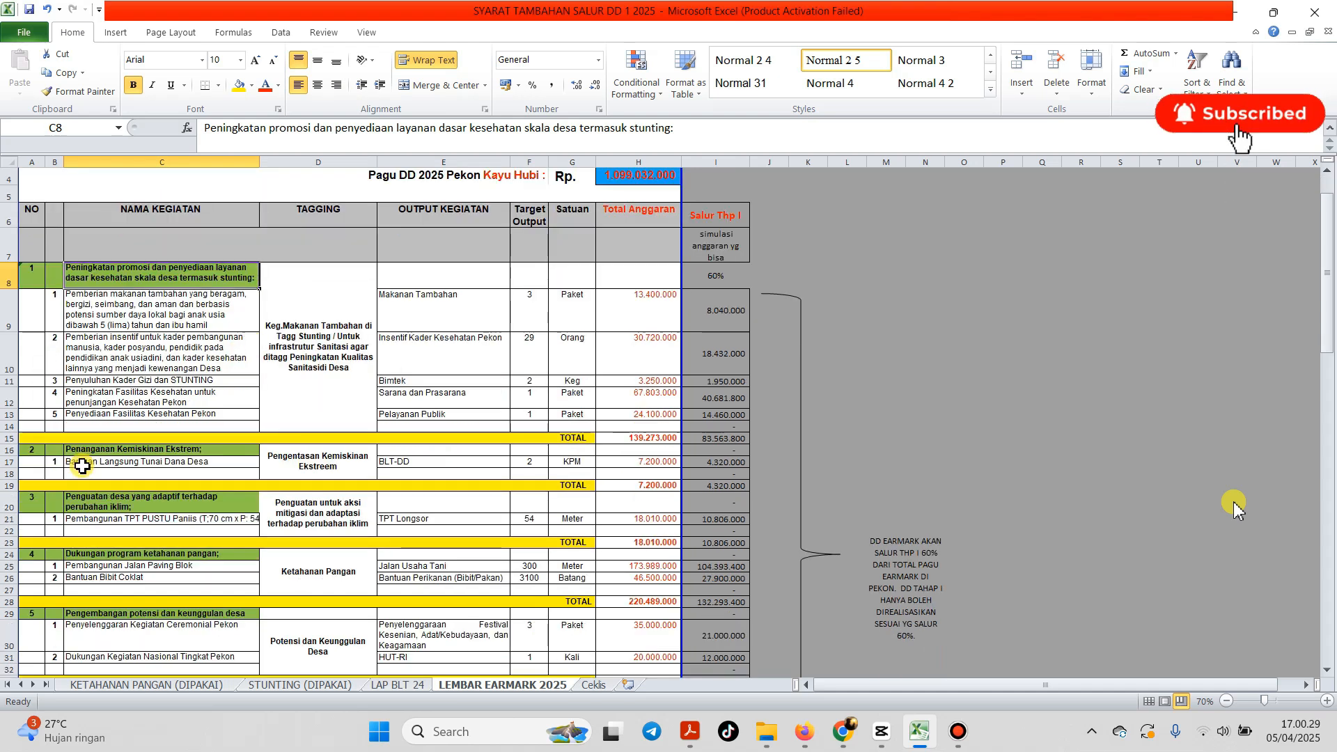
pyautogui.click(40, 277)
pyautogui.click(38, 451)
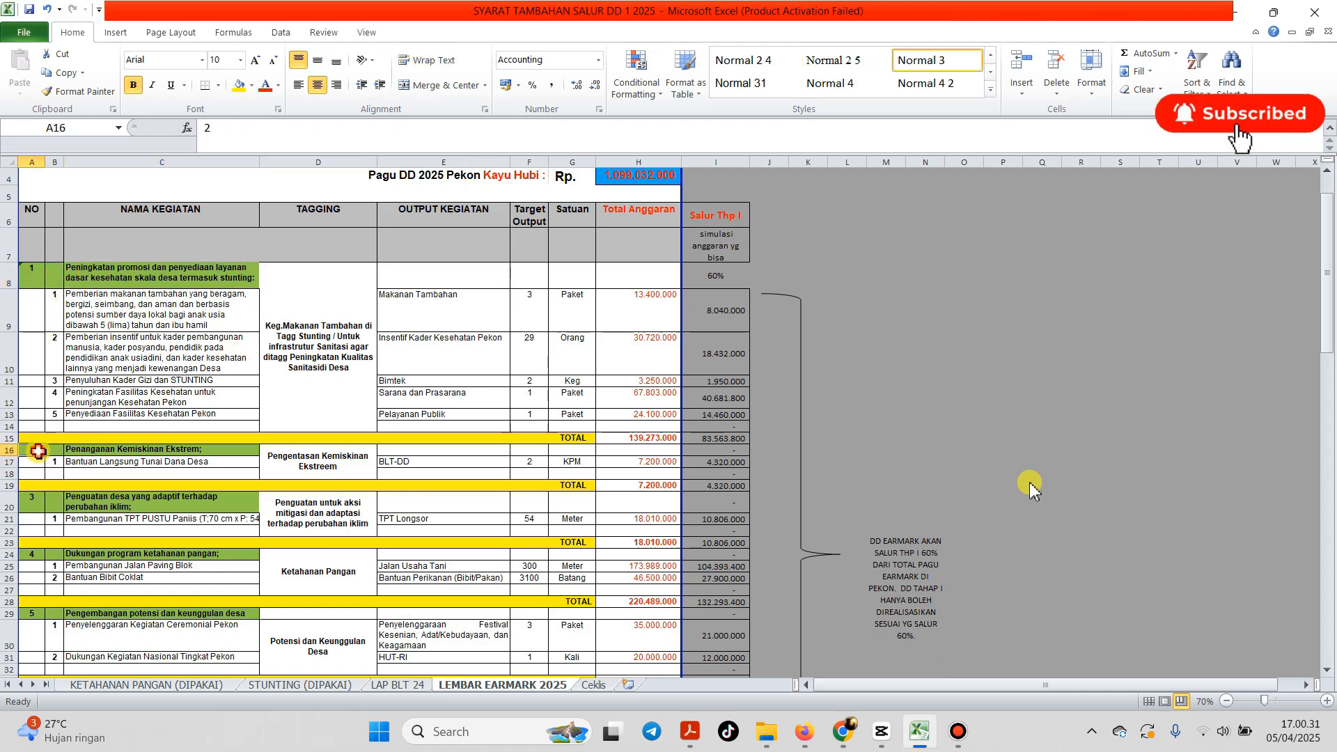
pyautogui.click(39, 503)
pyautogui.click(42, 566)
pyautogui.click(44, 630)
pyautogui.scroll(-2, 48, 613)
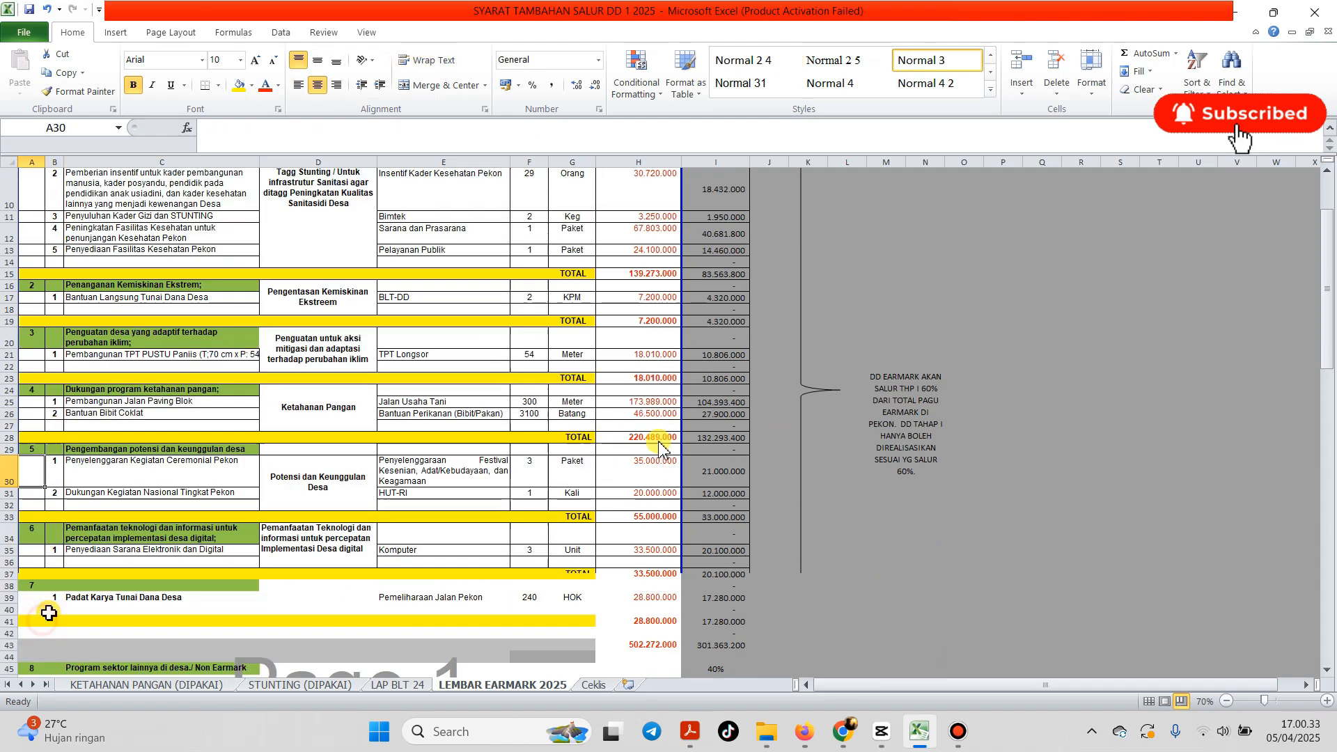
pyautogui.scroll(-2, 48, 613)
pyautogui.click(37, 426)
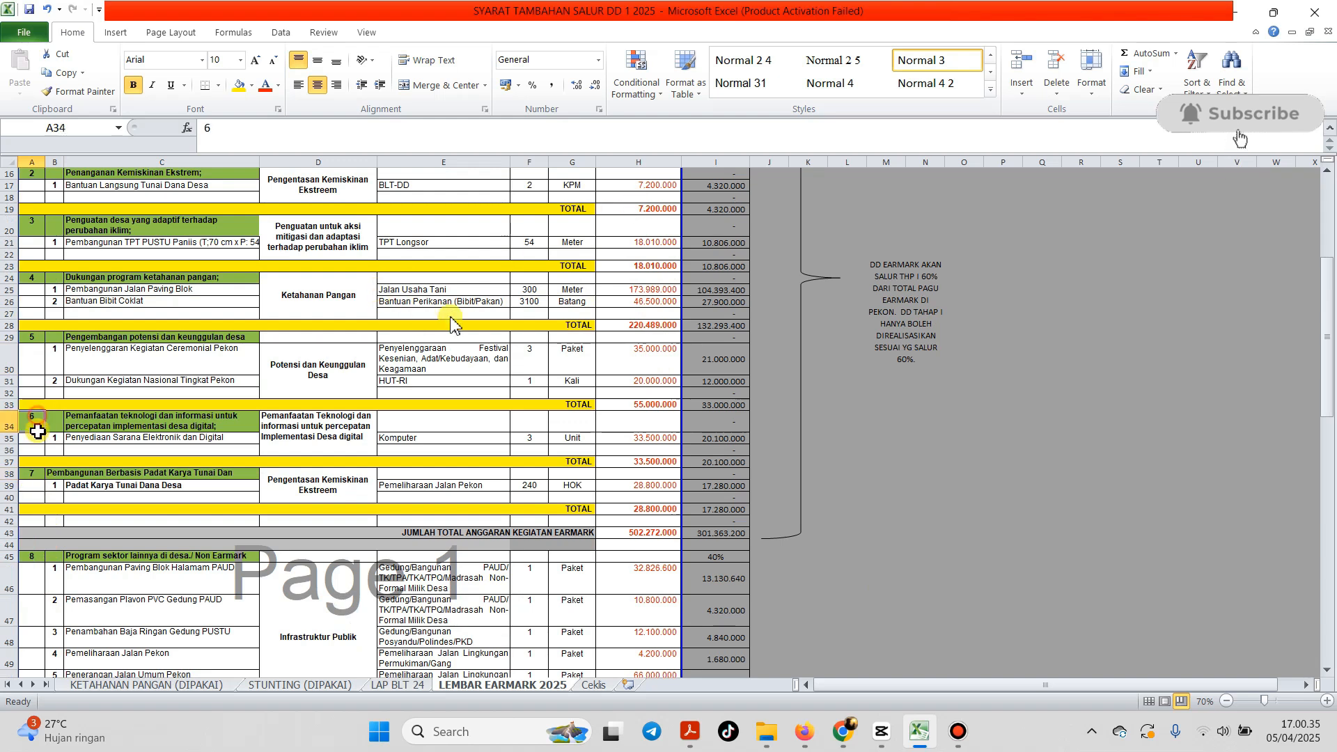
pyautogui.click(33, 473)
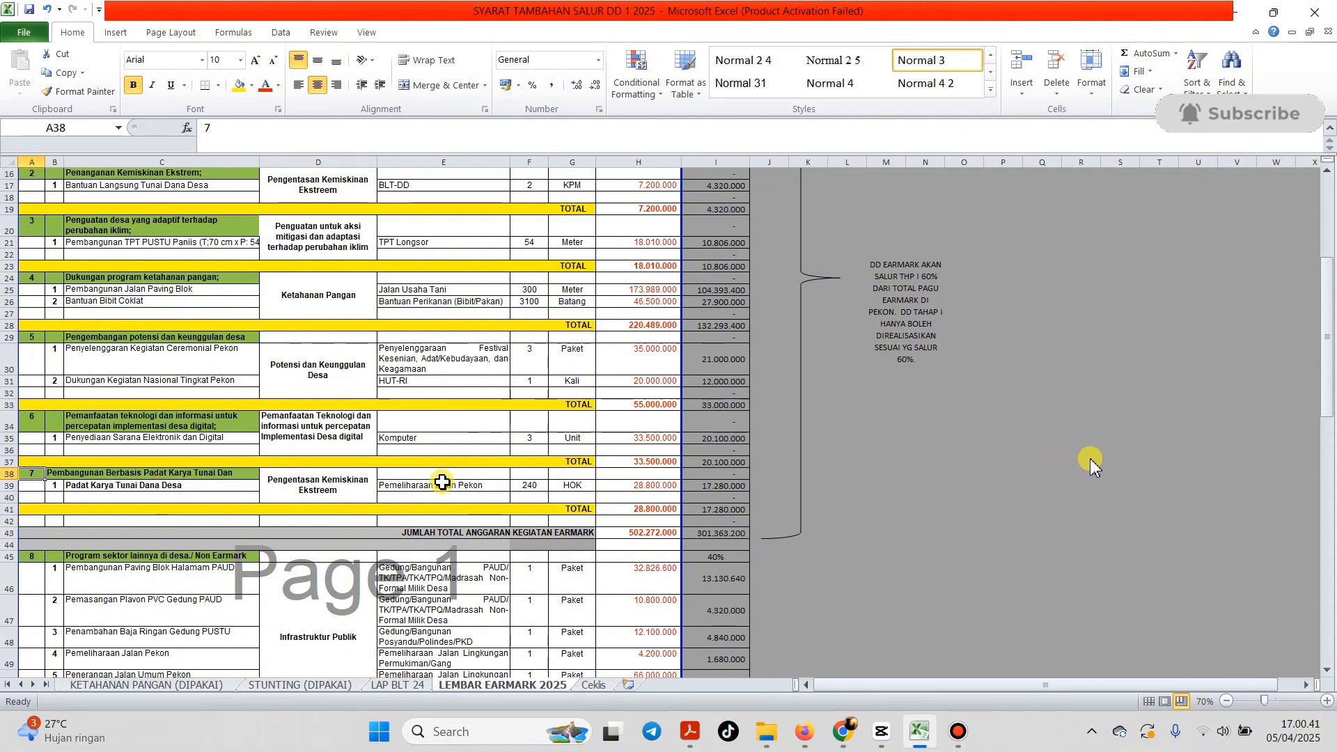
# Step: Inspect the total formulas for potensi desa, poverty, stunting, climate and food security sections
pyautogui.click(637, 463)
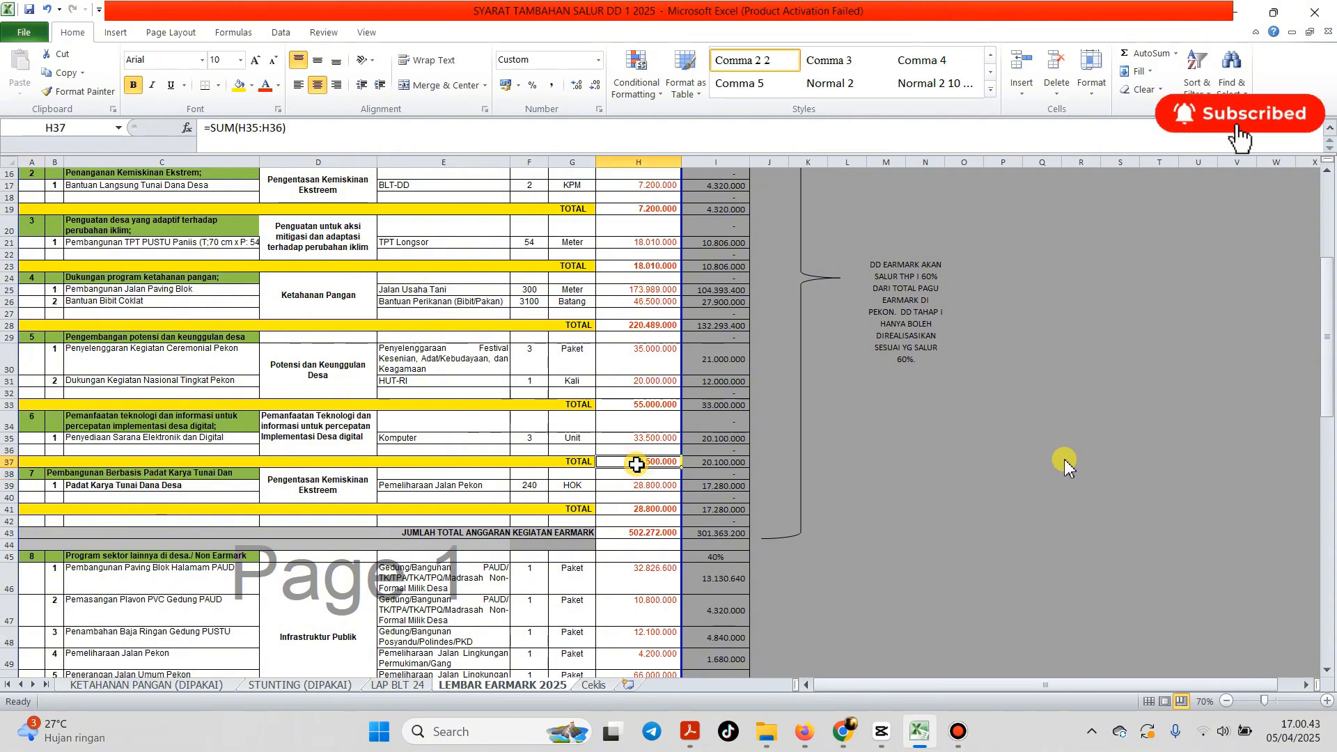
pyautogui.scroll(1, 1064, 458)
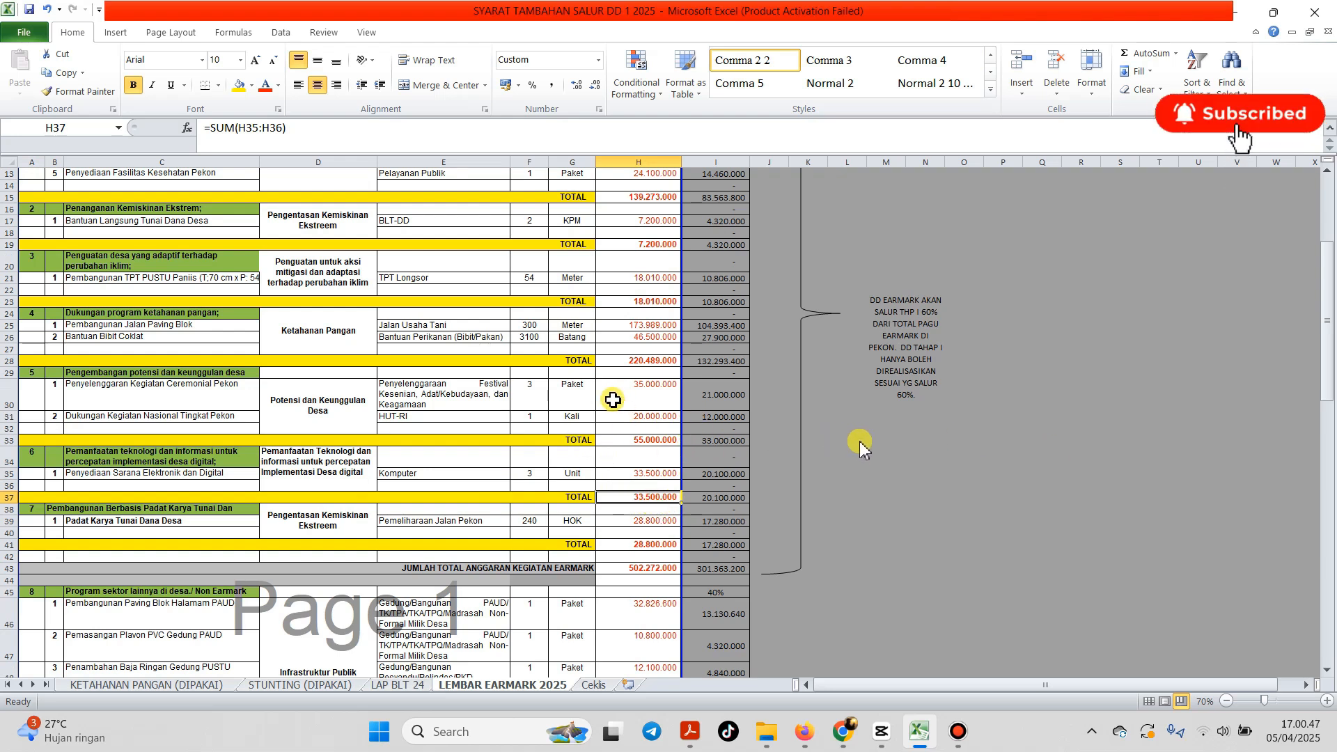
pyautogui.click(247, 373)
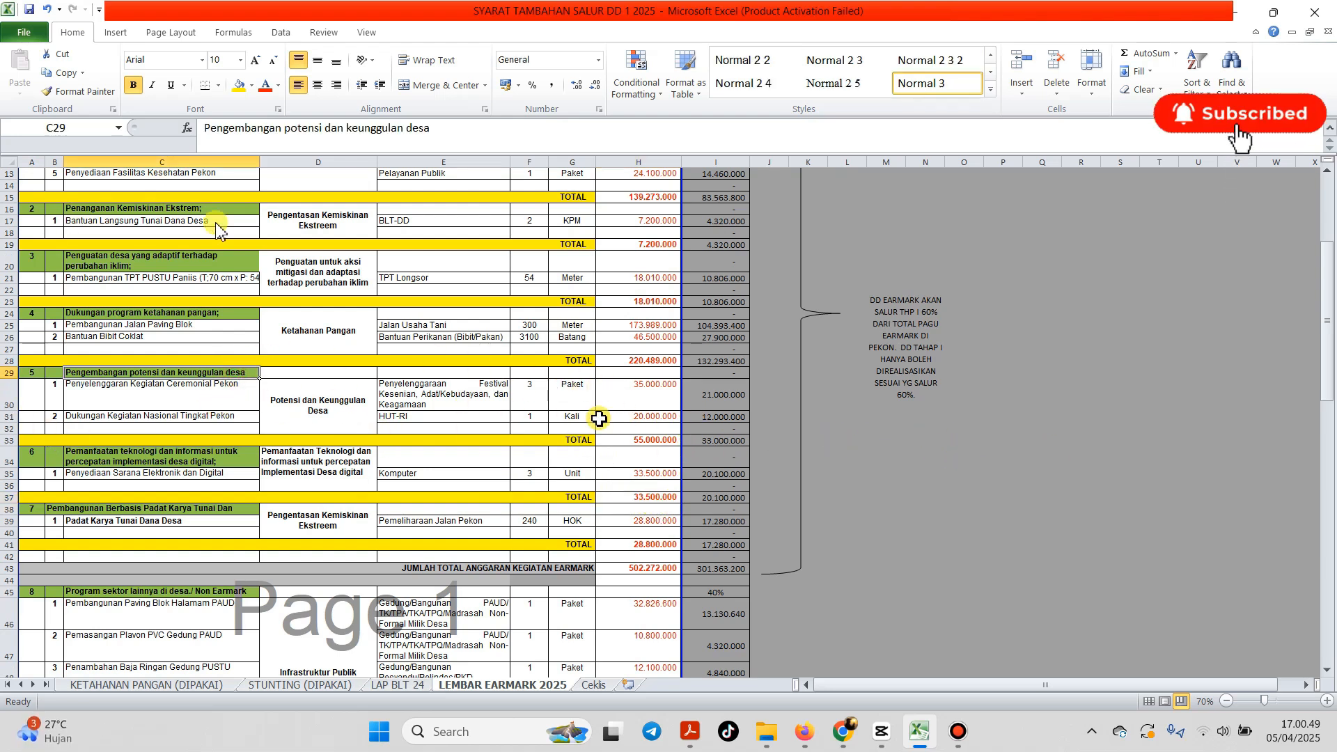
pyautogui.scroll(4, 247, 405)
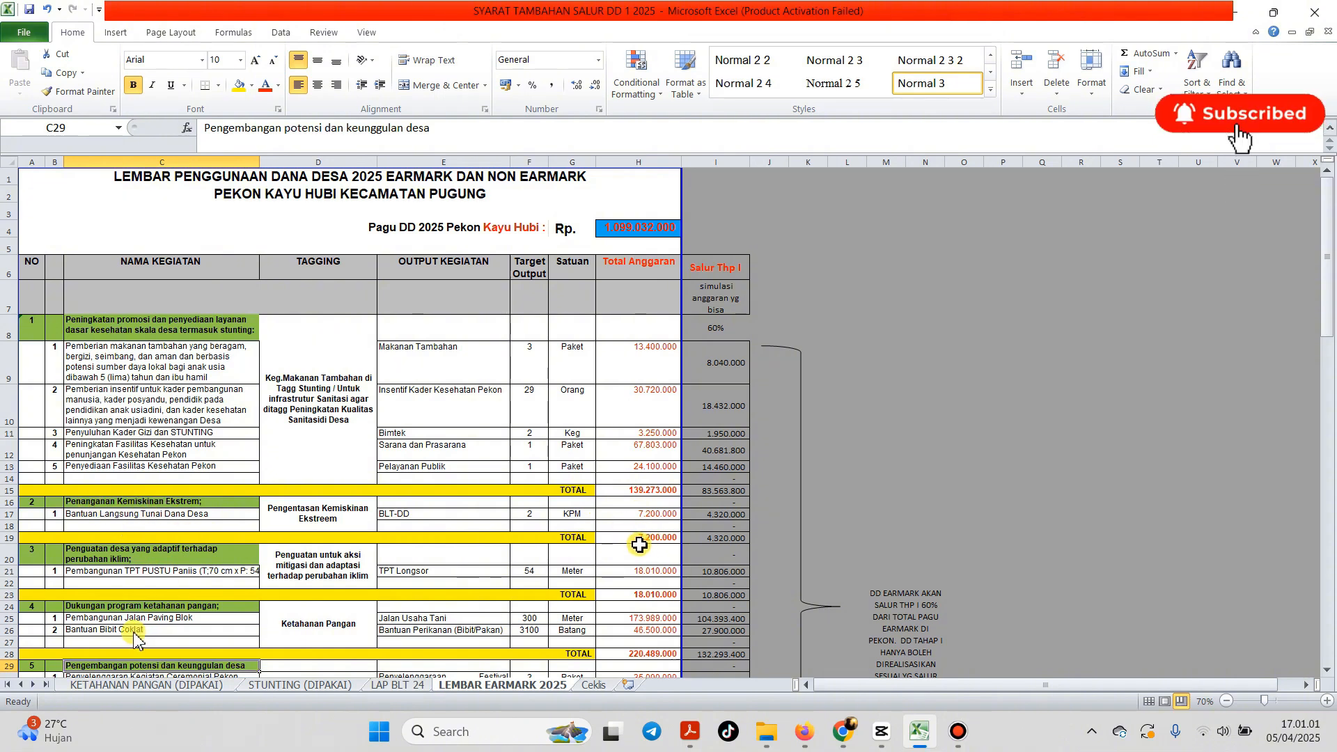
pyautogui.click(635, 540)
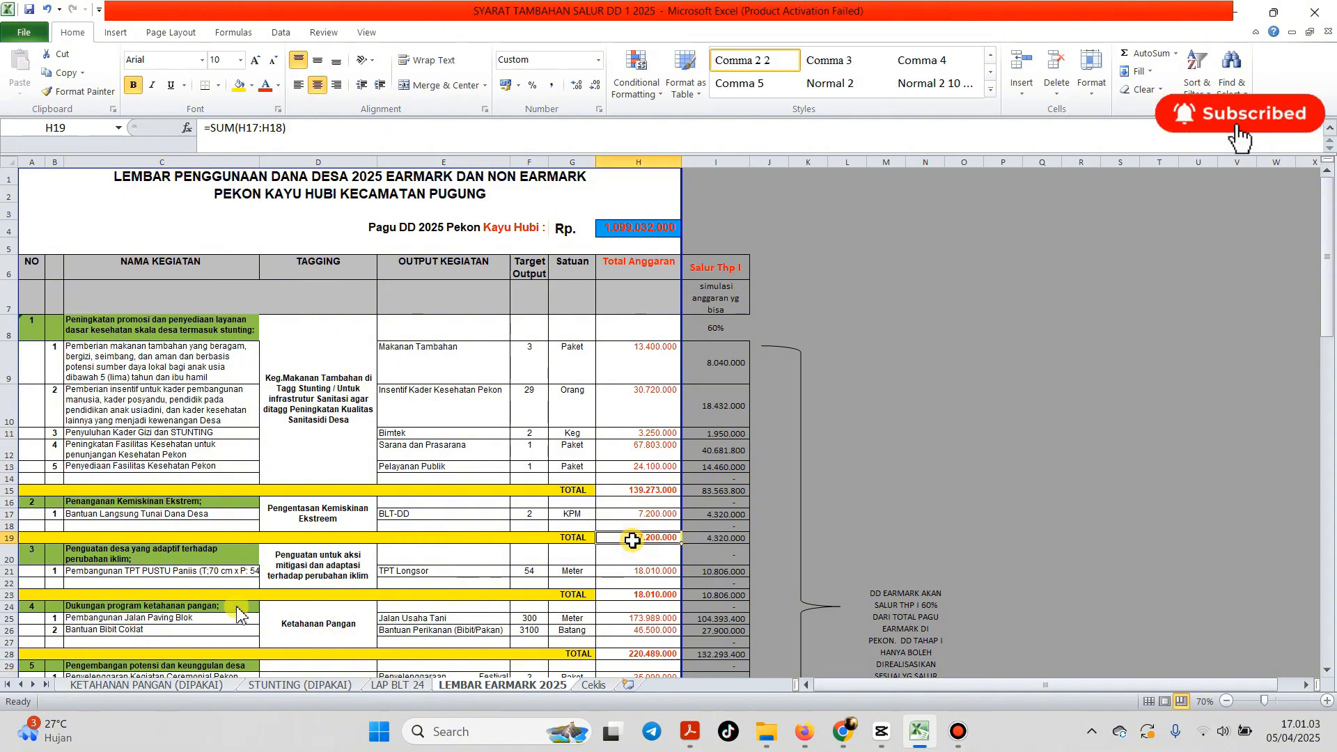
pyautogui.click(633, 491)
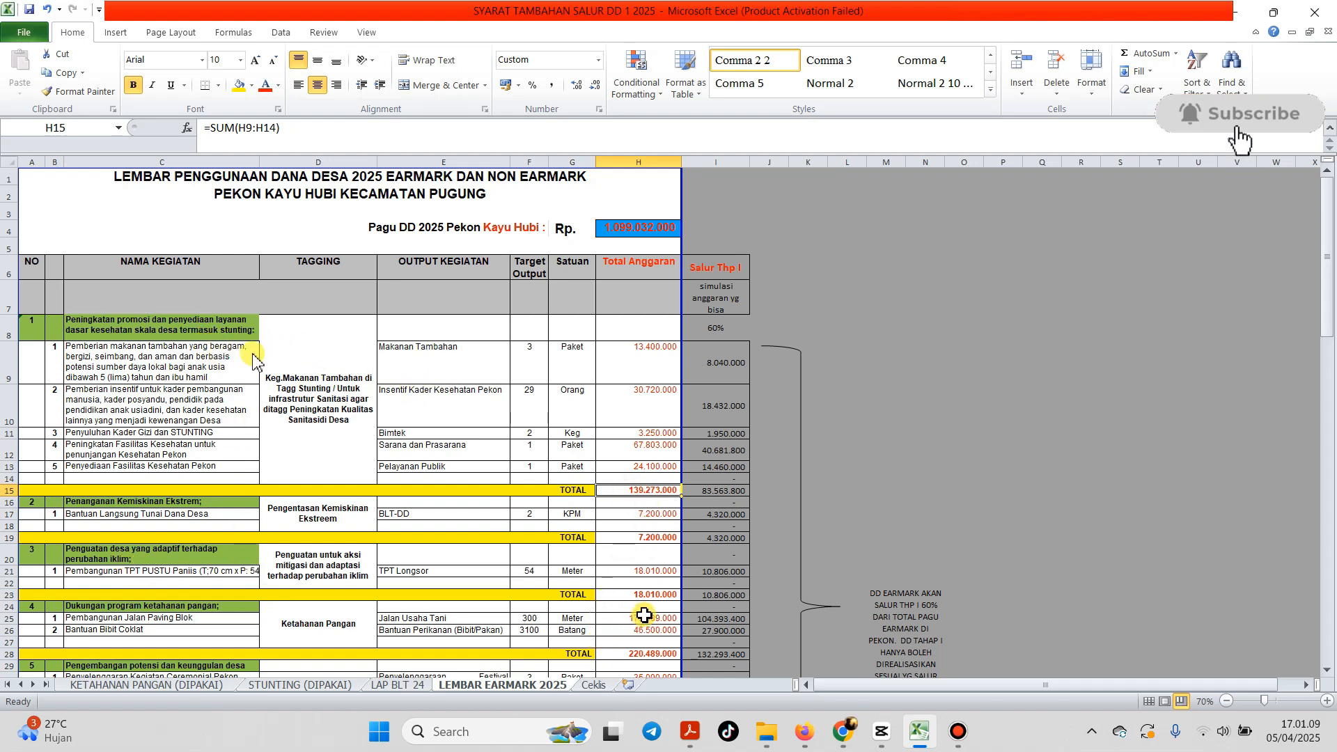
pyautogui.click(634, 595)
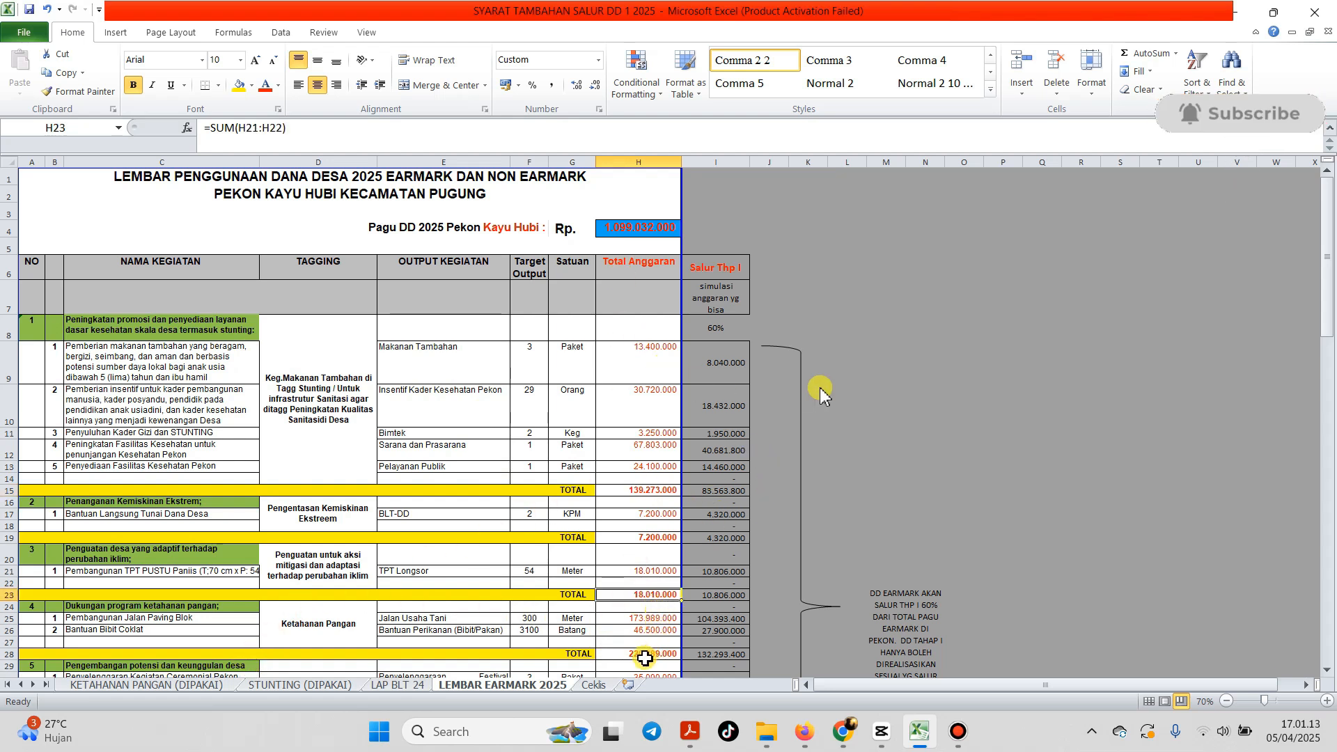
pyautogui.click(645, 655)
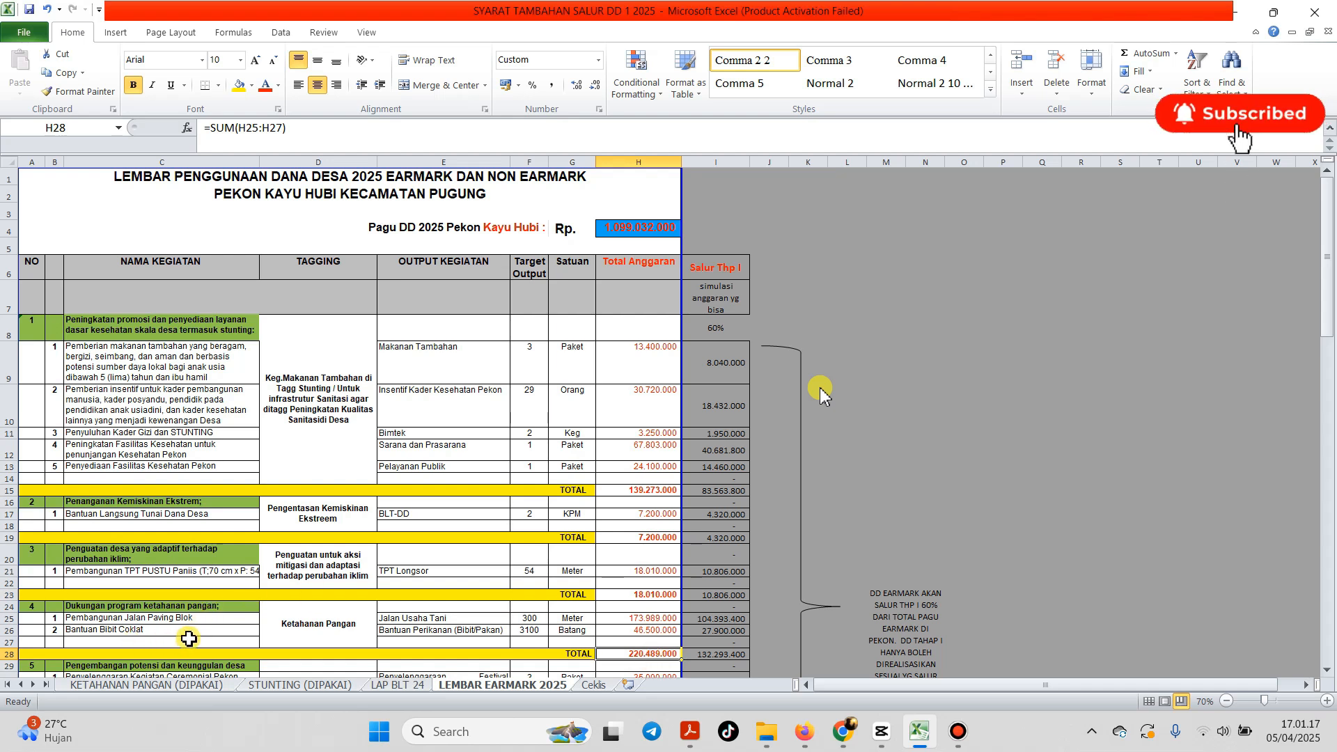
# Step: Add item 3, PENYERTAAN MODAL, in row 27 of the food security section
pyautogui.click(55, 642)
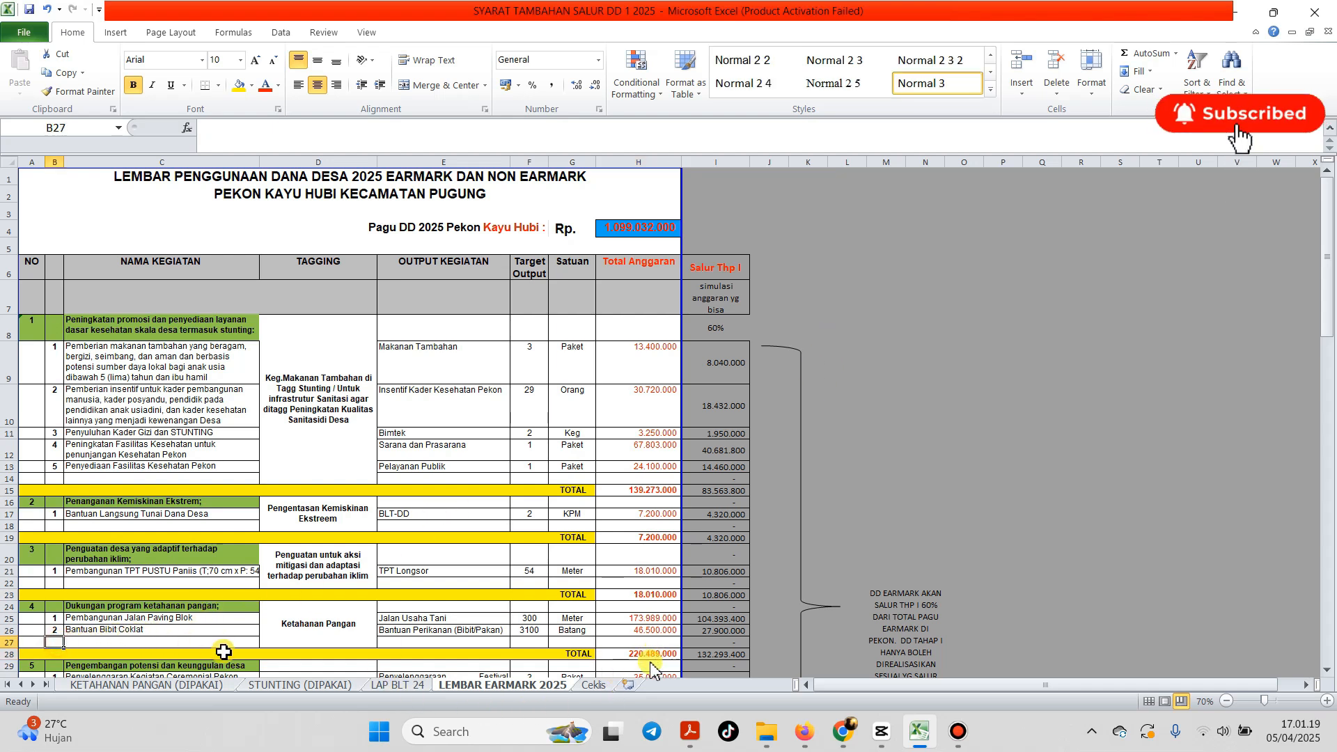
pyautogui.write('3')
pyautogui.press('Tab')
pyautogui.write('P')
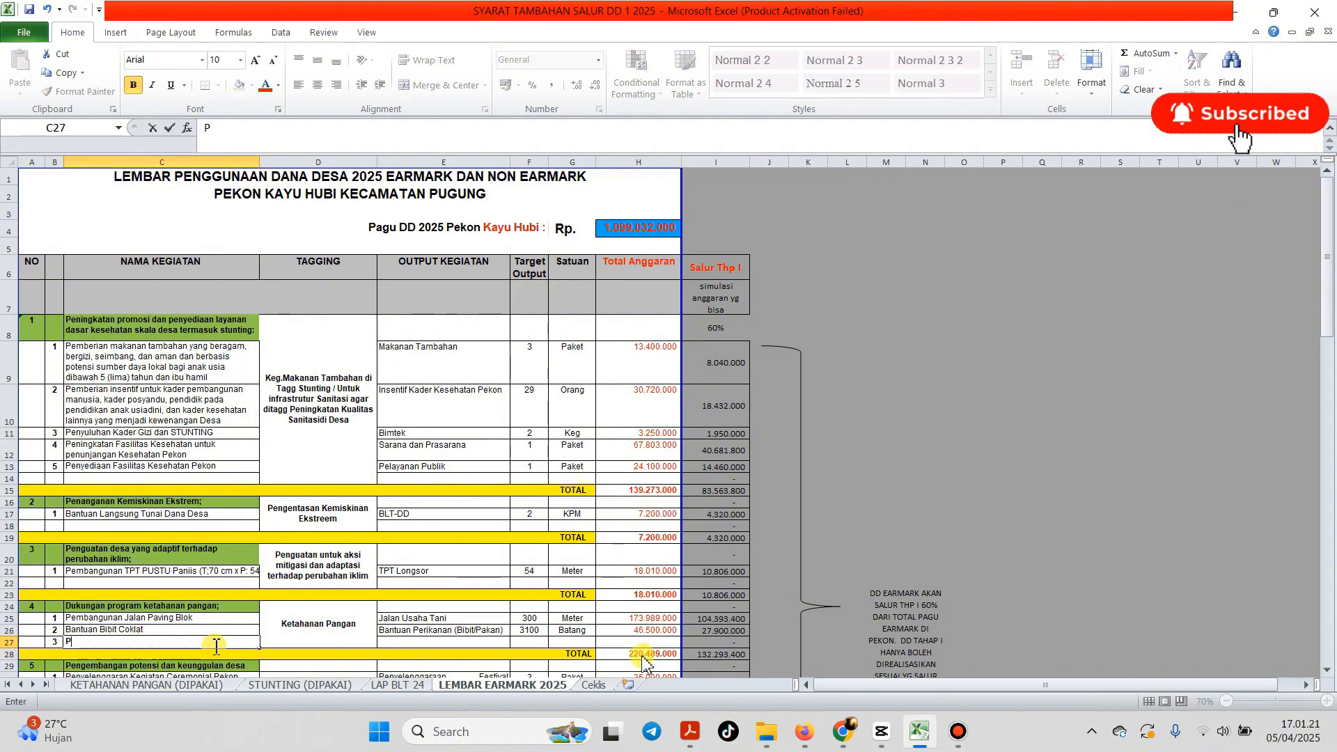
pyautogui.write('ENYERTAAN MODA')
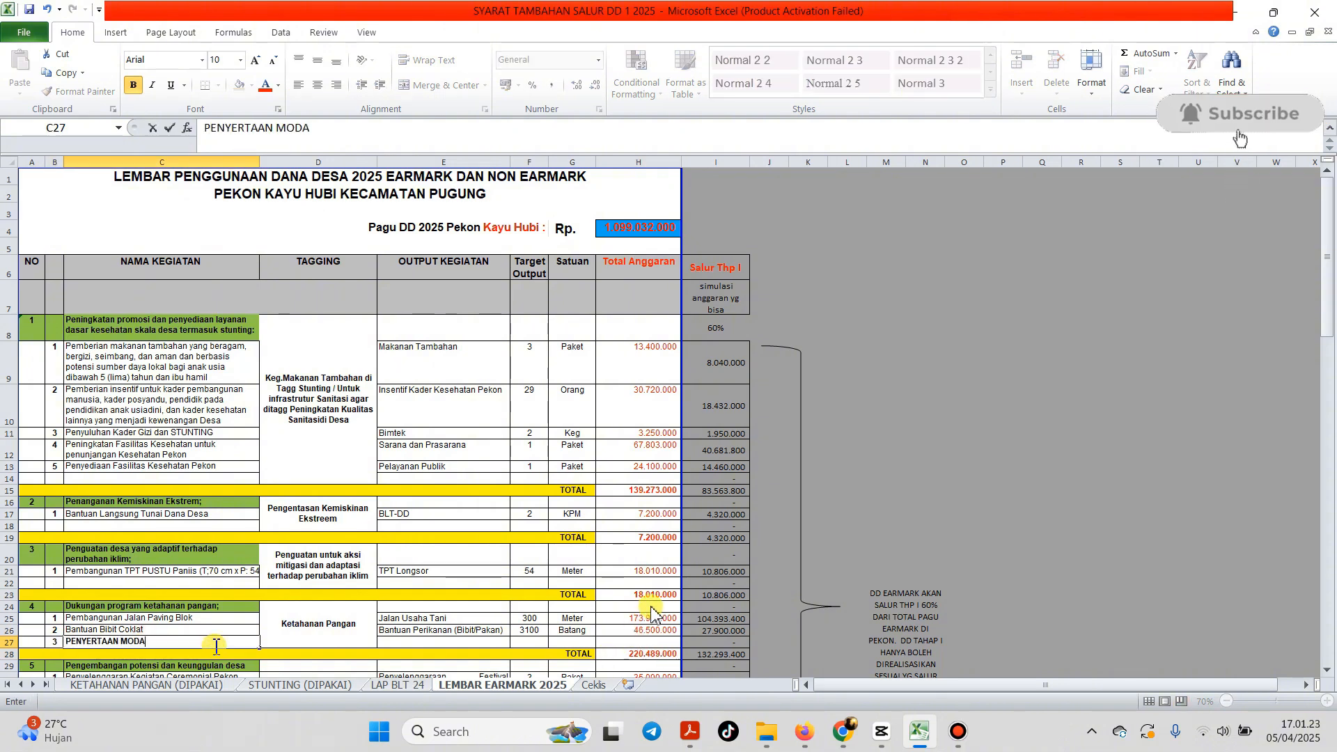
pyautogui.write('L')
pyautogui.click(627, 641)
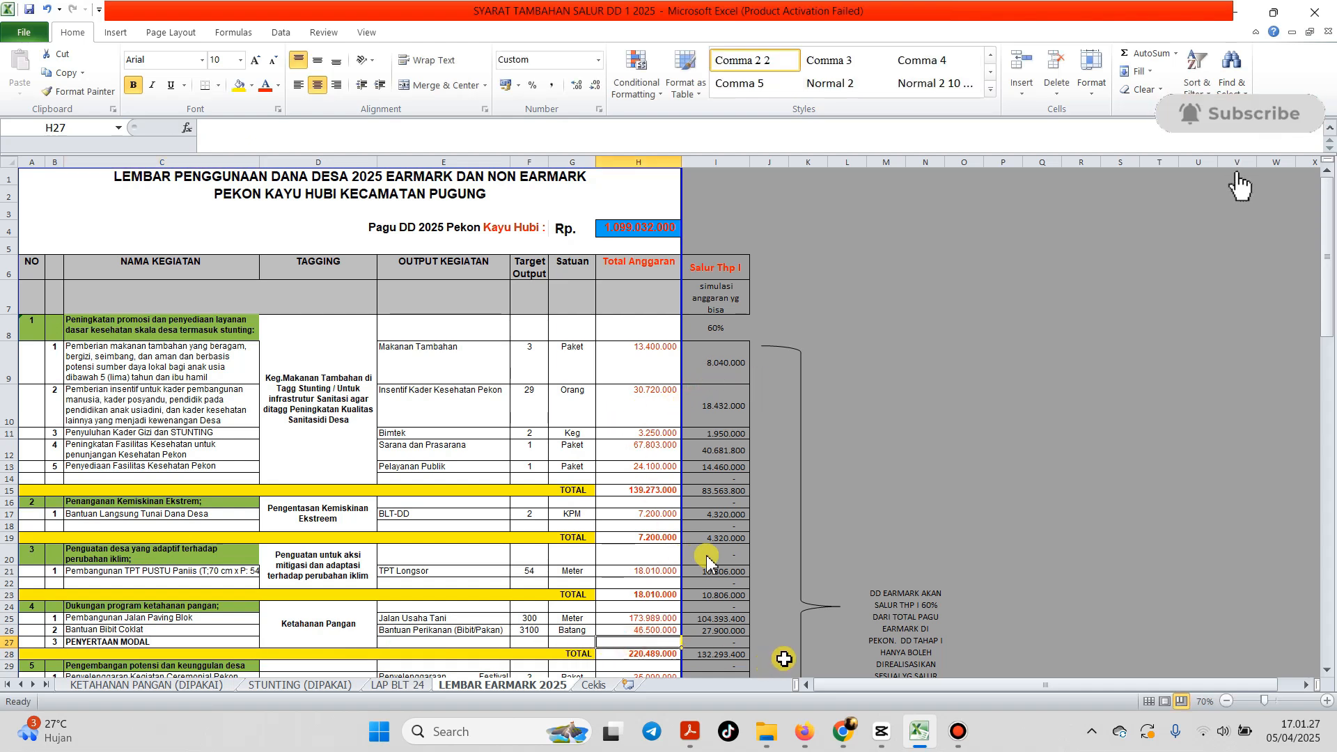
pyautogui.scroll(-2, 606, 558)
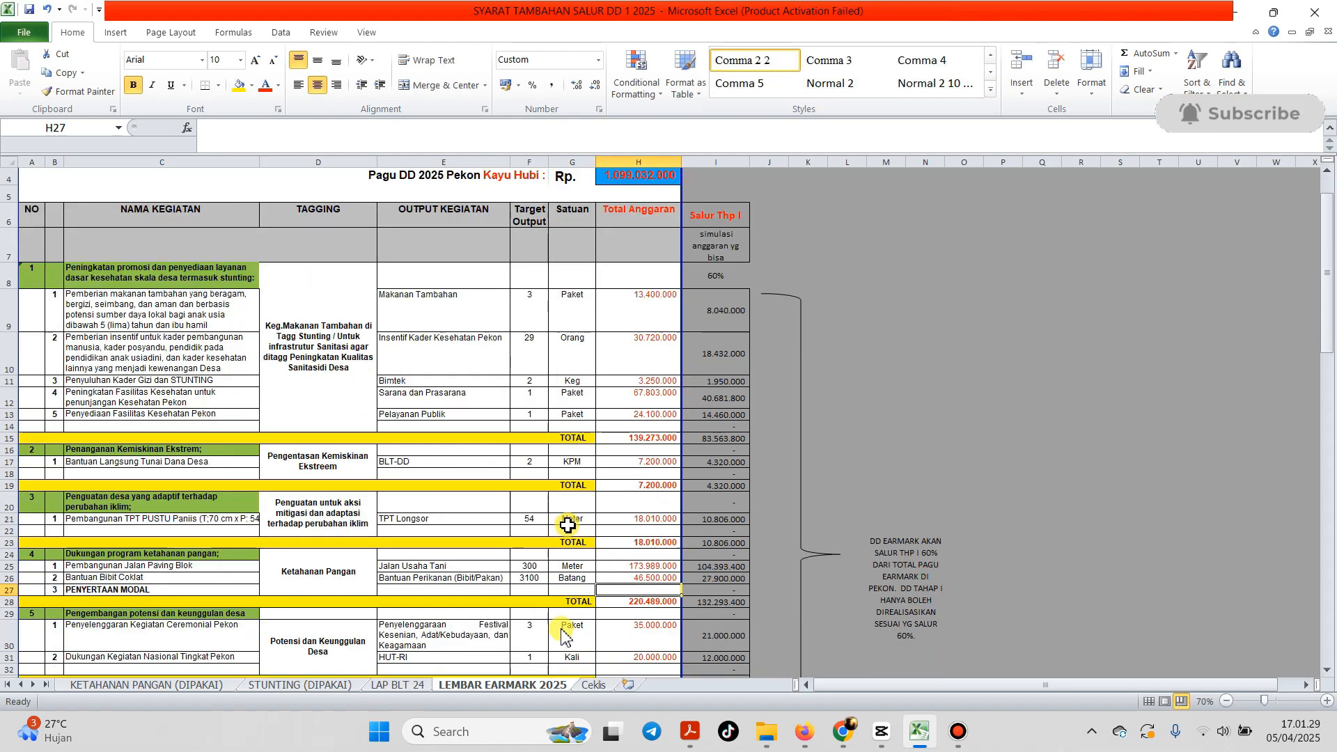
pyautogui.scroll(2, 592, 501)
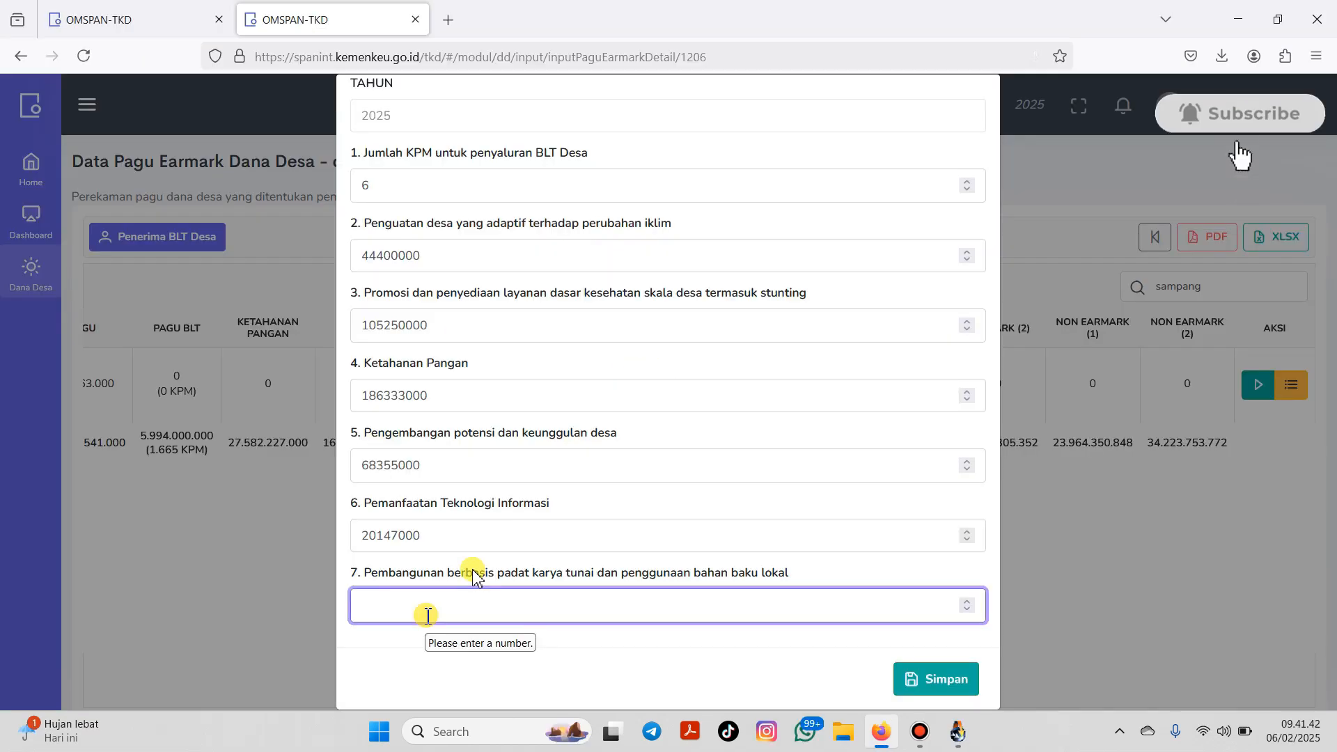
# Step: Enter 498,000 as the padat karya amount, save the earmark figures and reload the list
pyautogui.write('49')
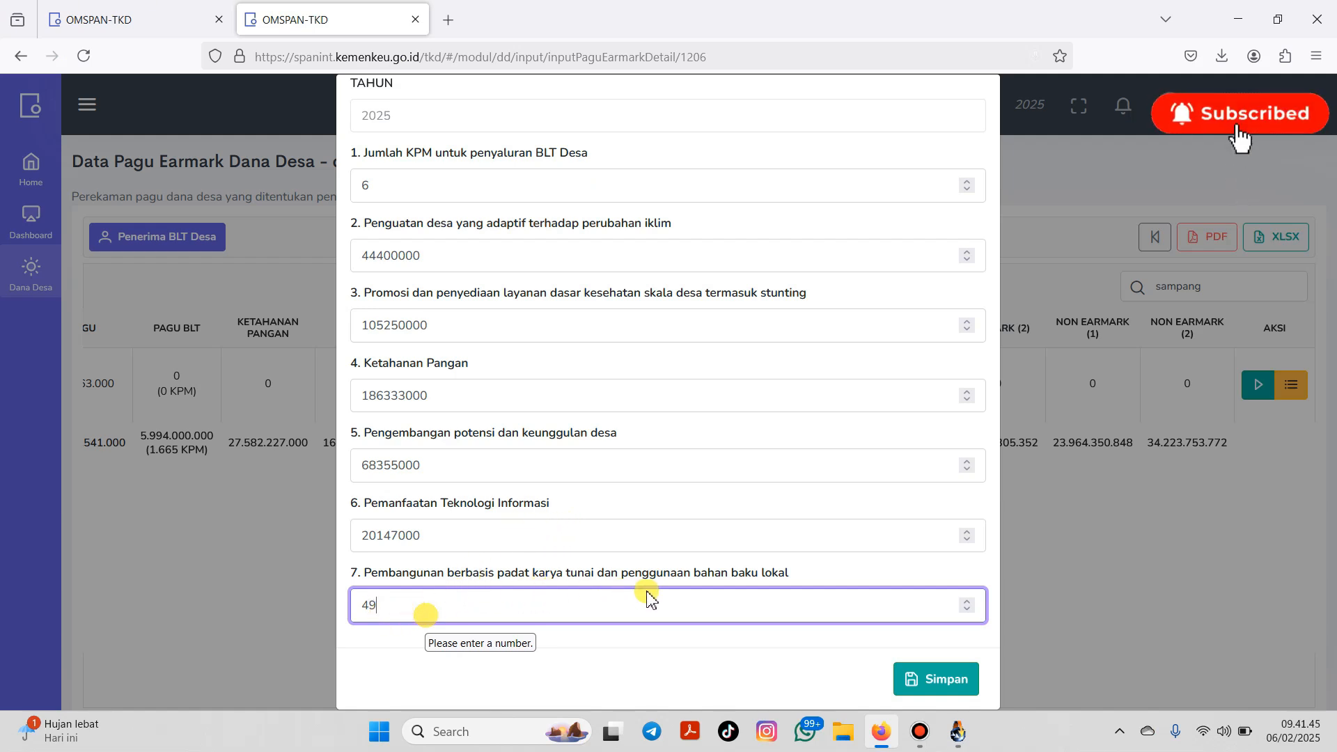
pyautogui.write('80')
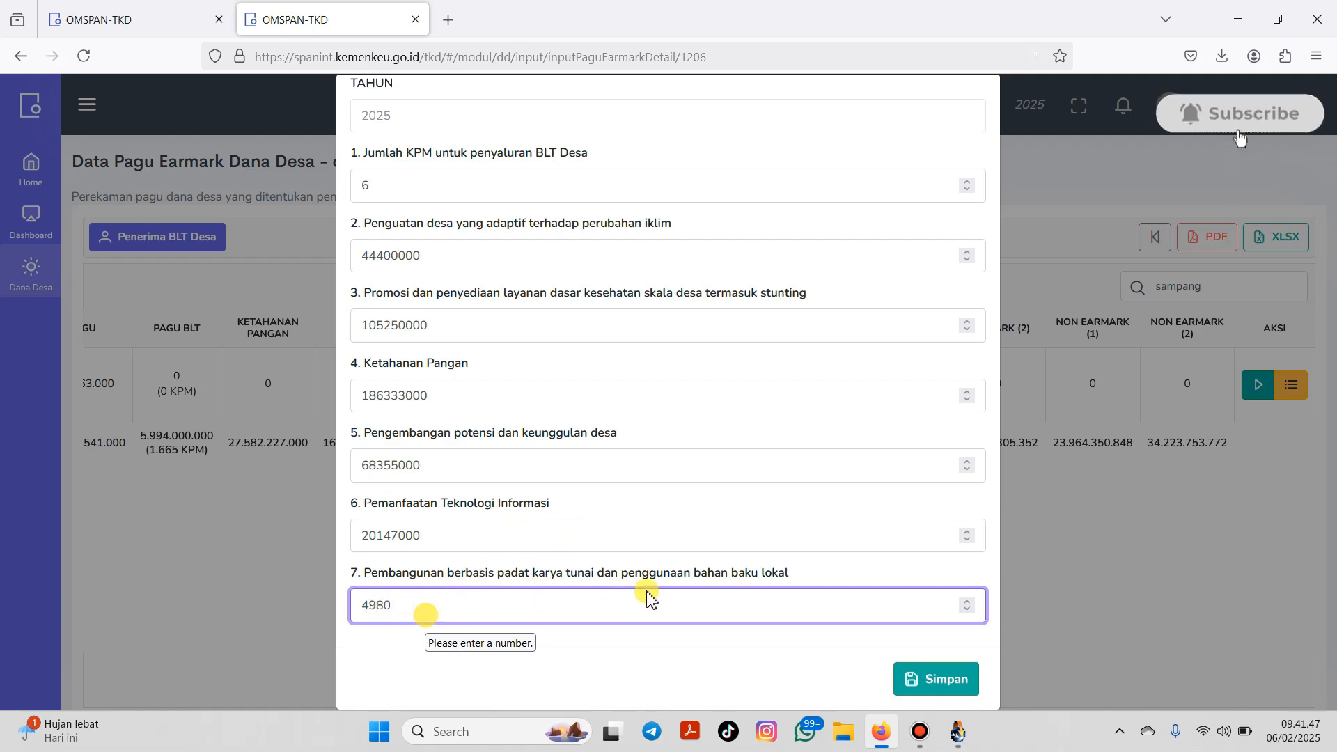
pyautogui.write('000')
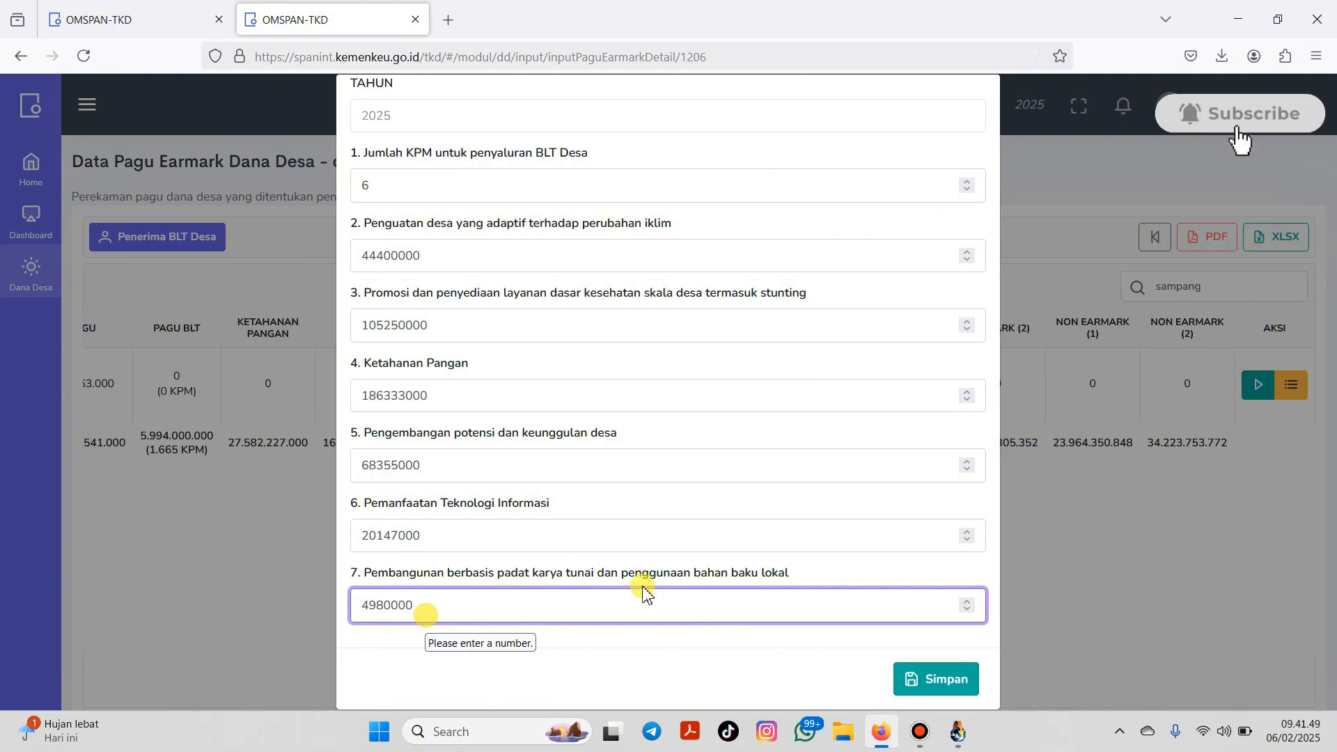
pyautogui.click(965, 666)
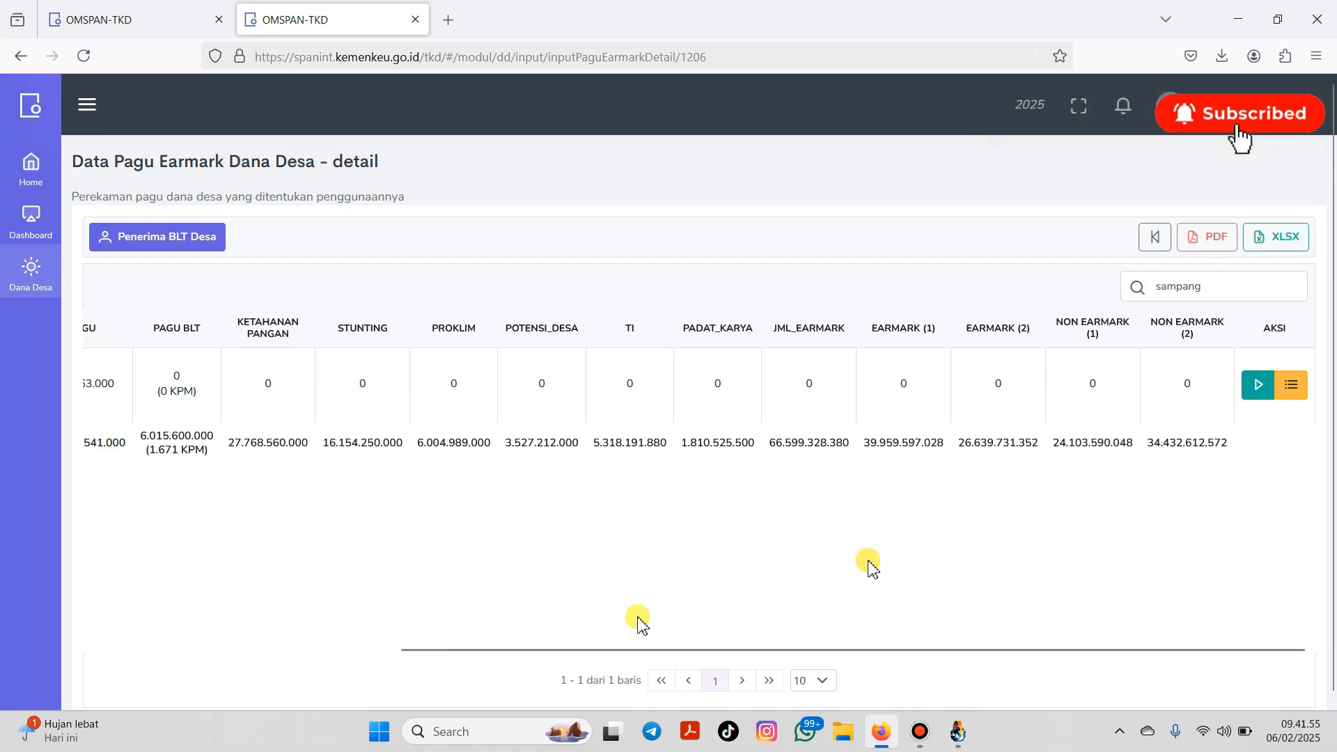
pyautogui.click(84, 56)
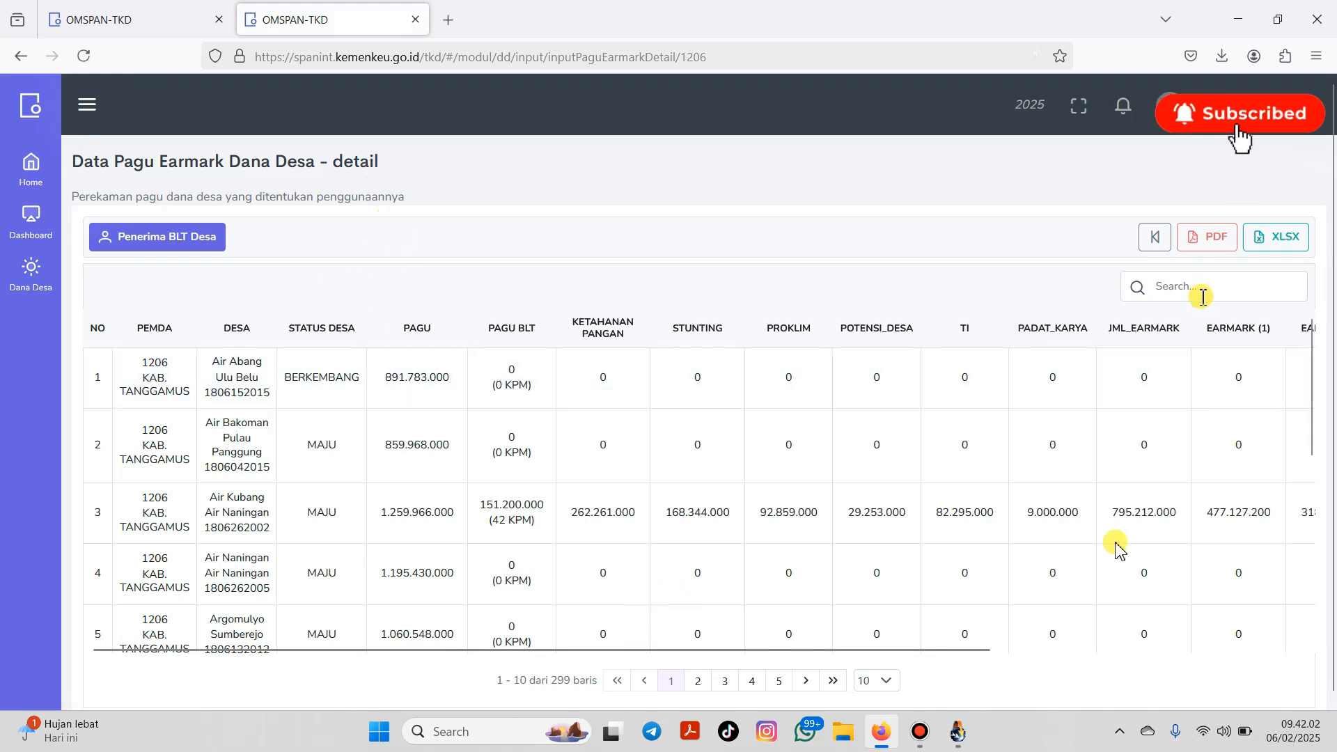
# Step: Search 'sam' to find Sampang Turus again and check its saved earmark form
pyautogui.click(1202, 293)
pyautogui.write('sam[')
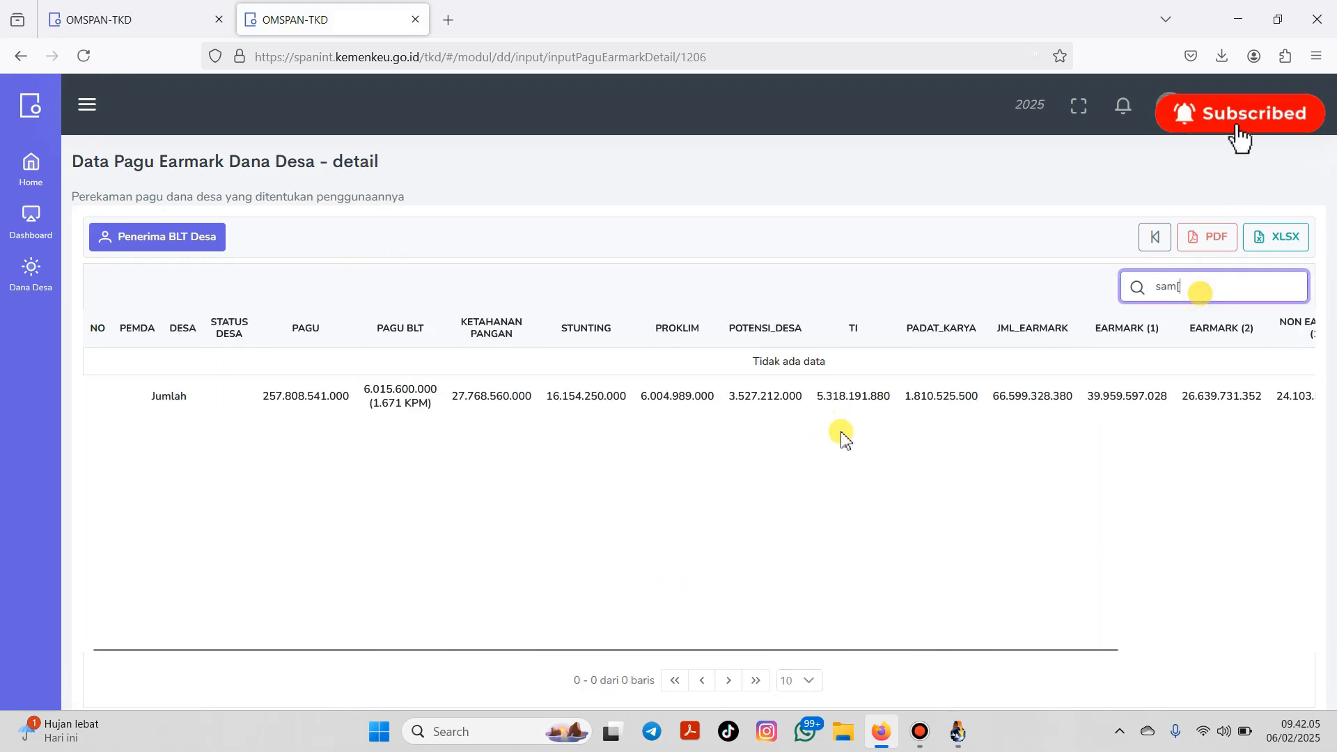
pyautogui.press('BackSpace')
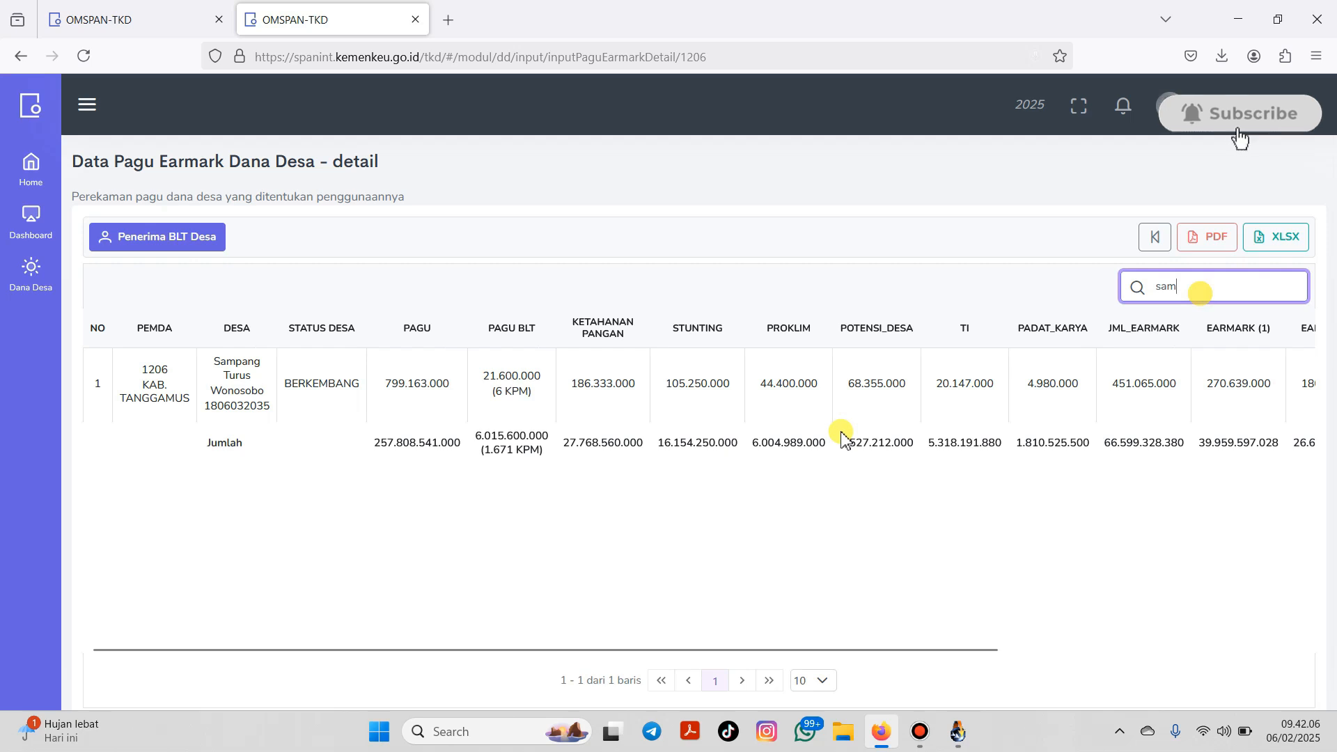
pyautogui.moveTo(988, 651); pyautogui.dragTo(1304, 531)
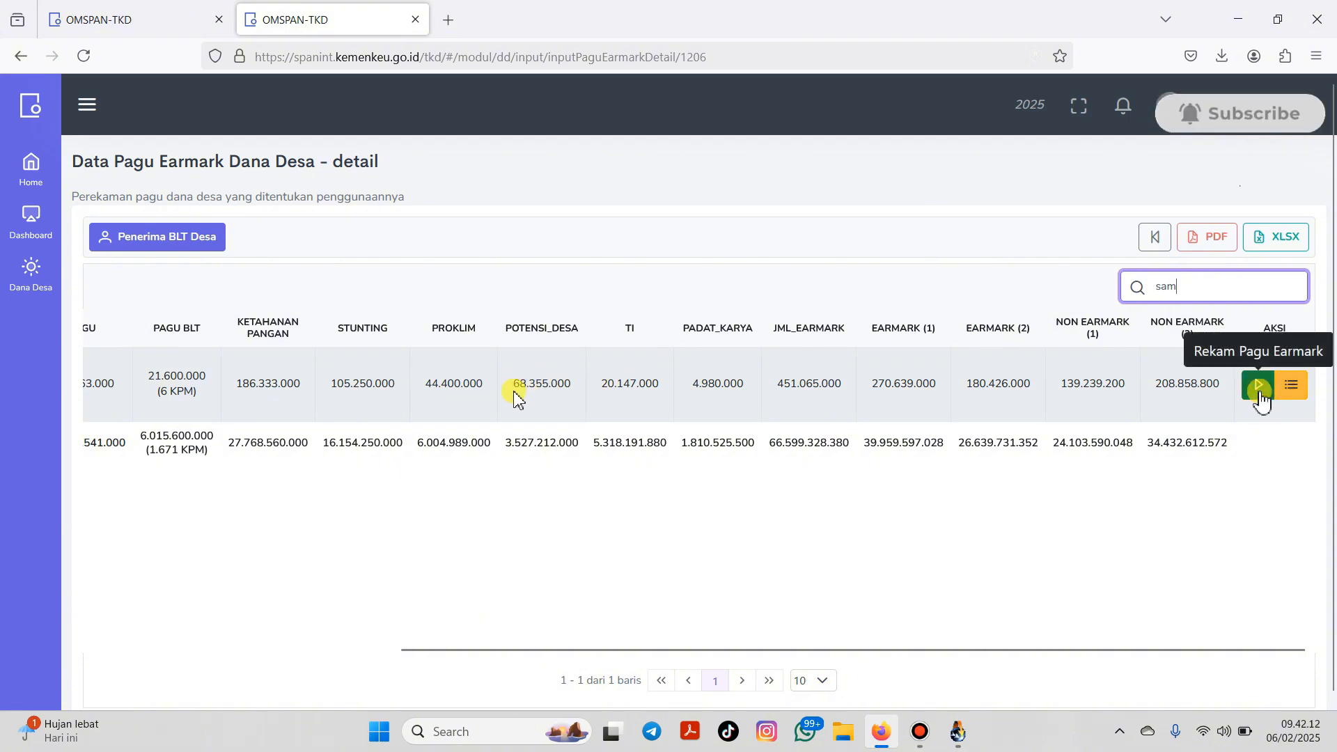
pyautogui.click(1259, 386)
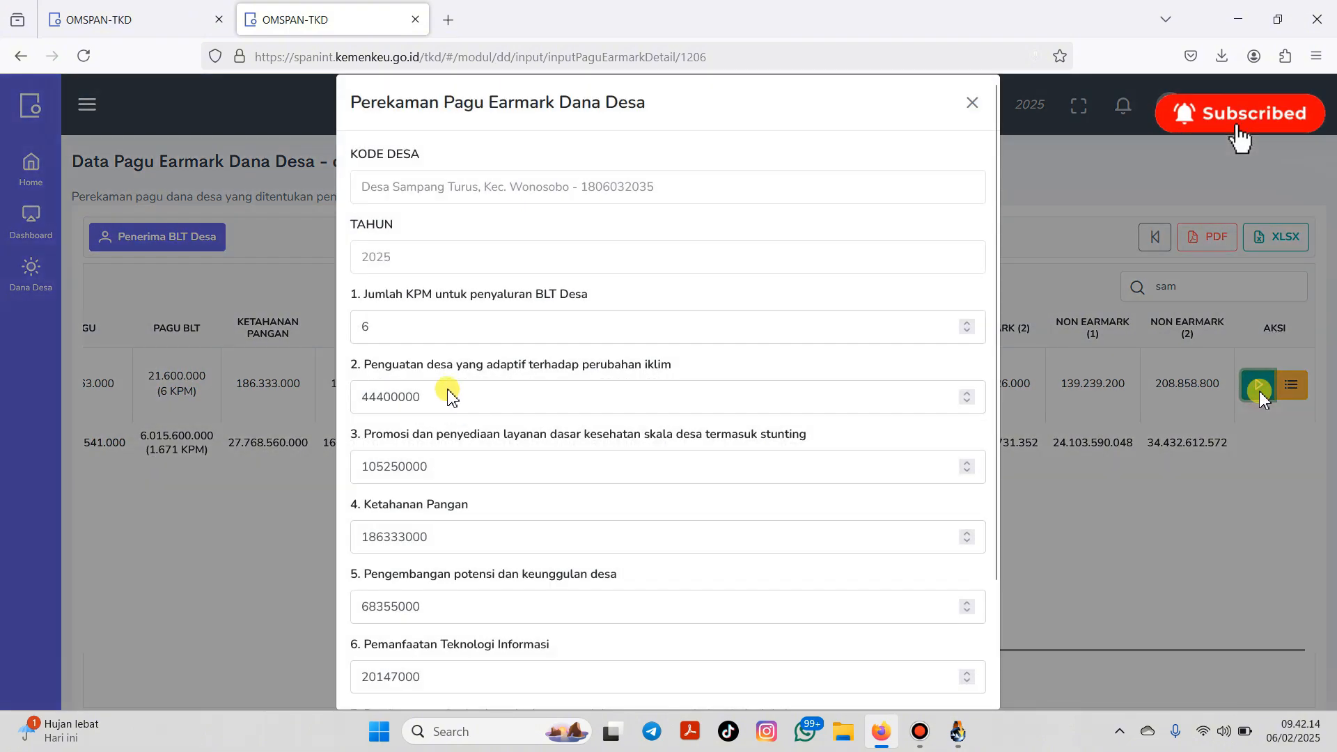
pyautogui.click(973, 103)
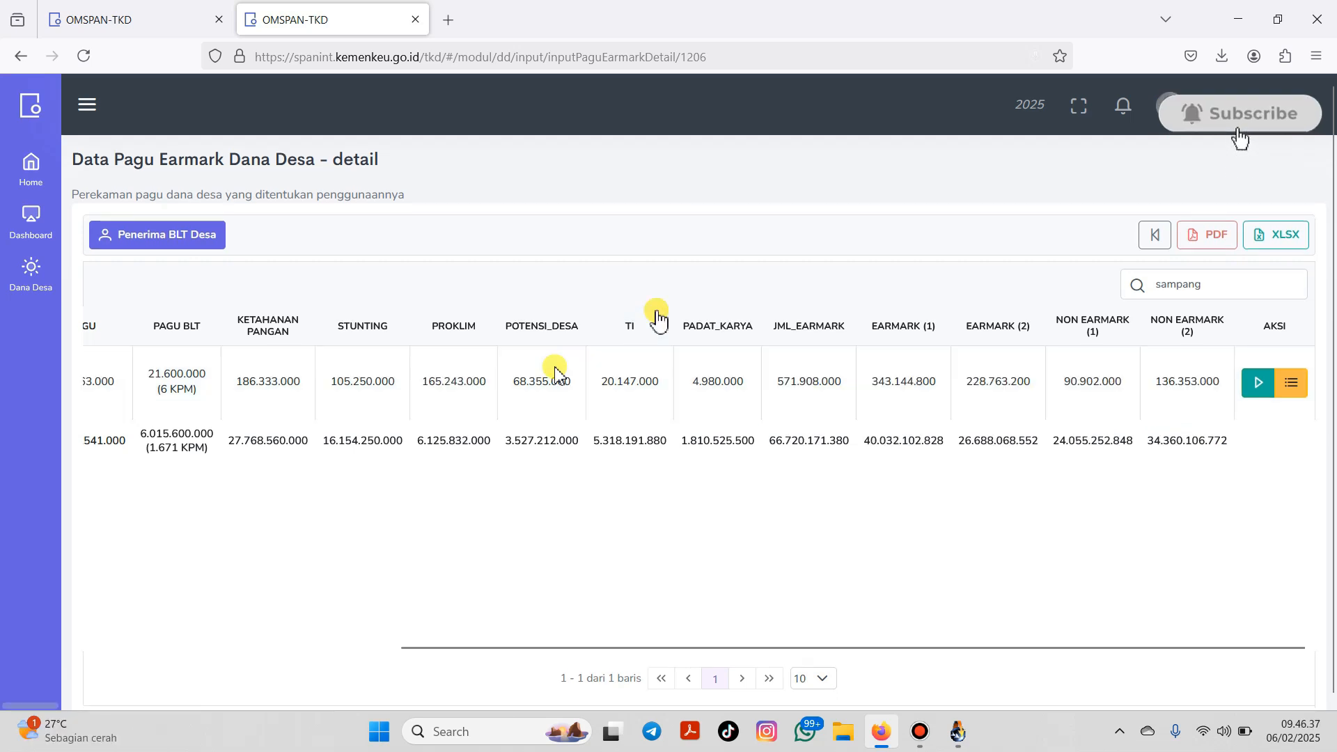
# Step: Change the fiscal year from 2025 to 2024 in the Ubah T.A. dialog
pyautogui.click(1031, 105)
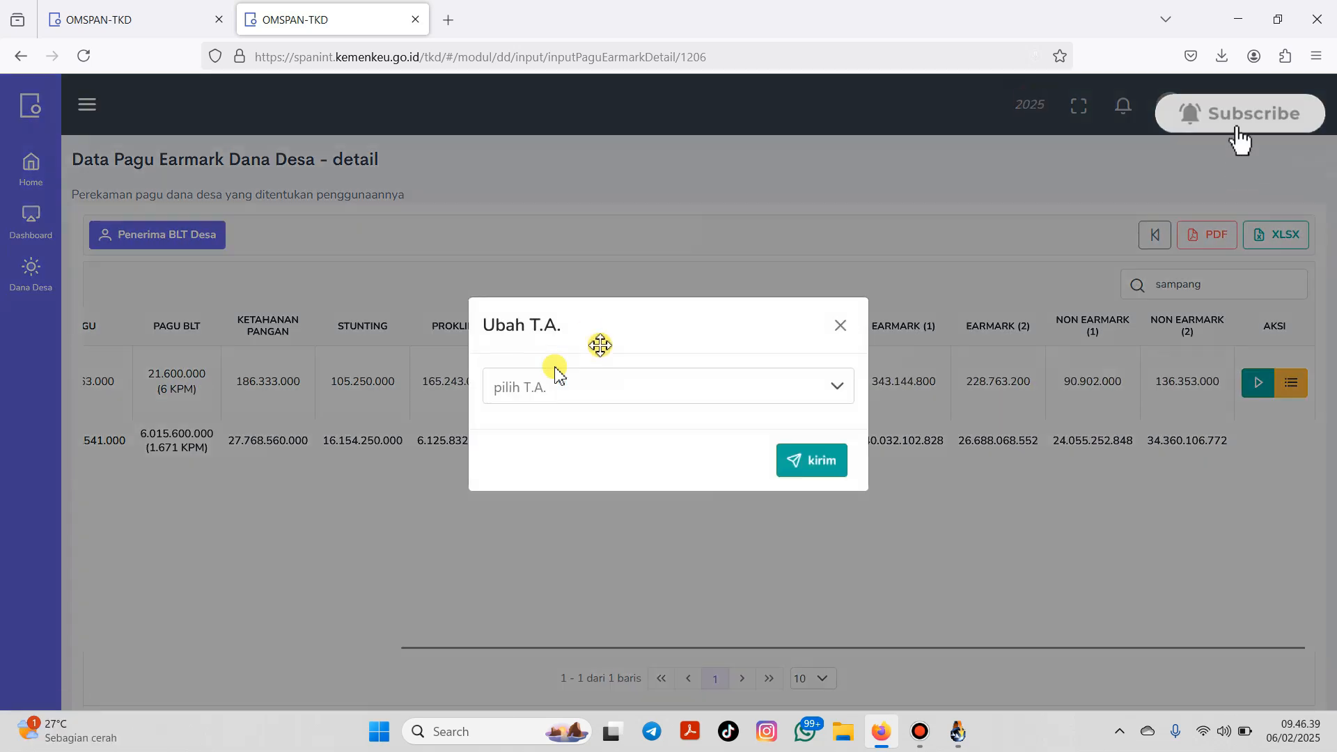
pyautogui.click(633, 398)
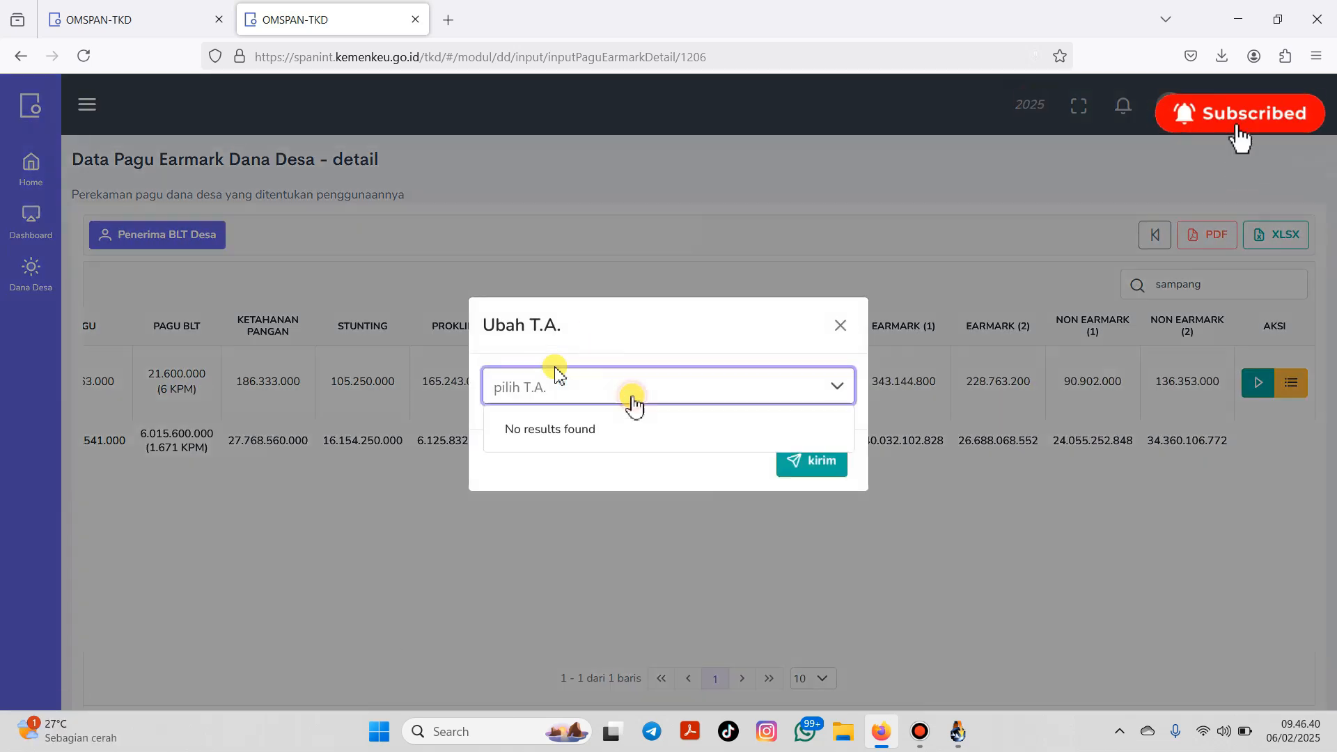
pyautogui.click(830, 388)
pyautogui.click(824, 410)
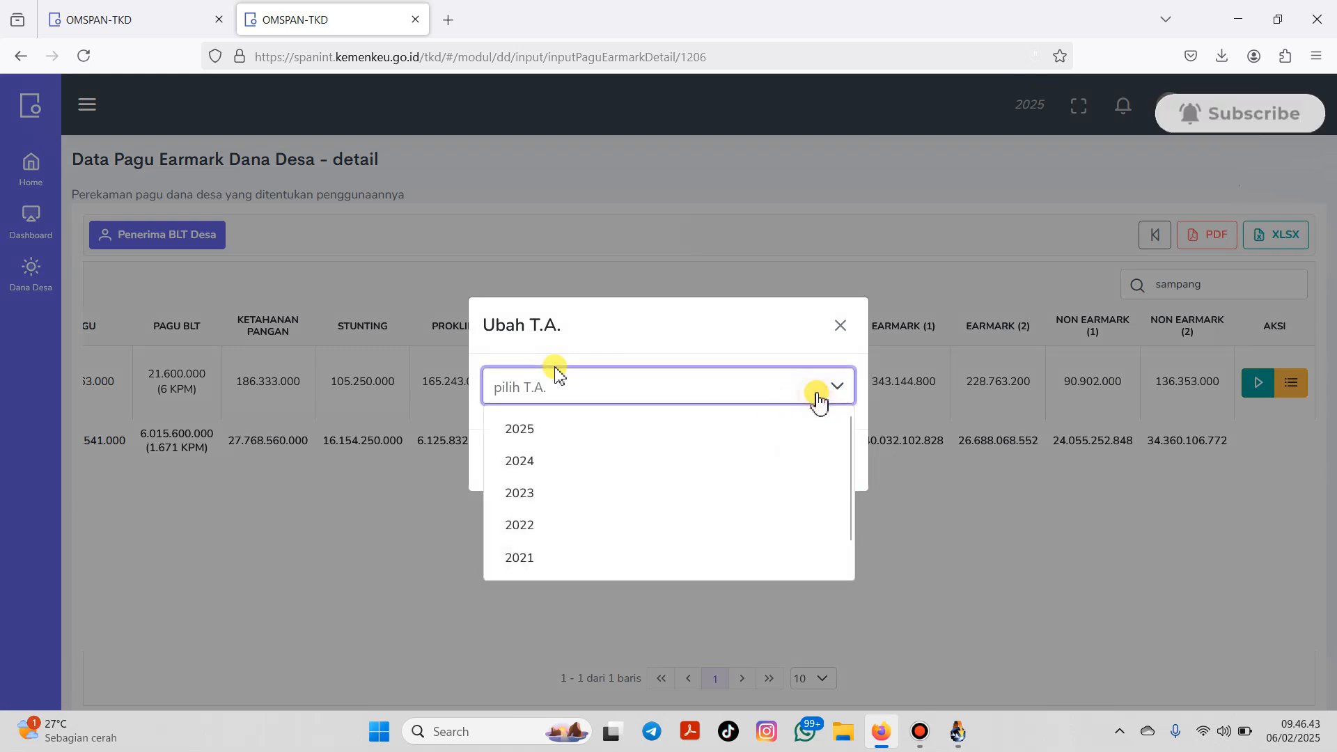
pyautogui.click(588, 459)
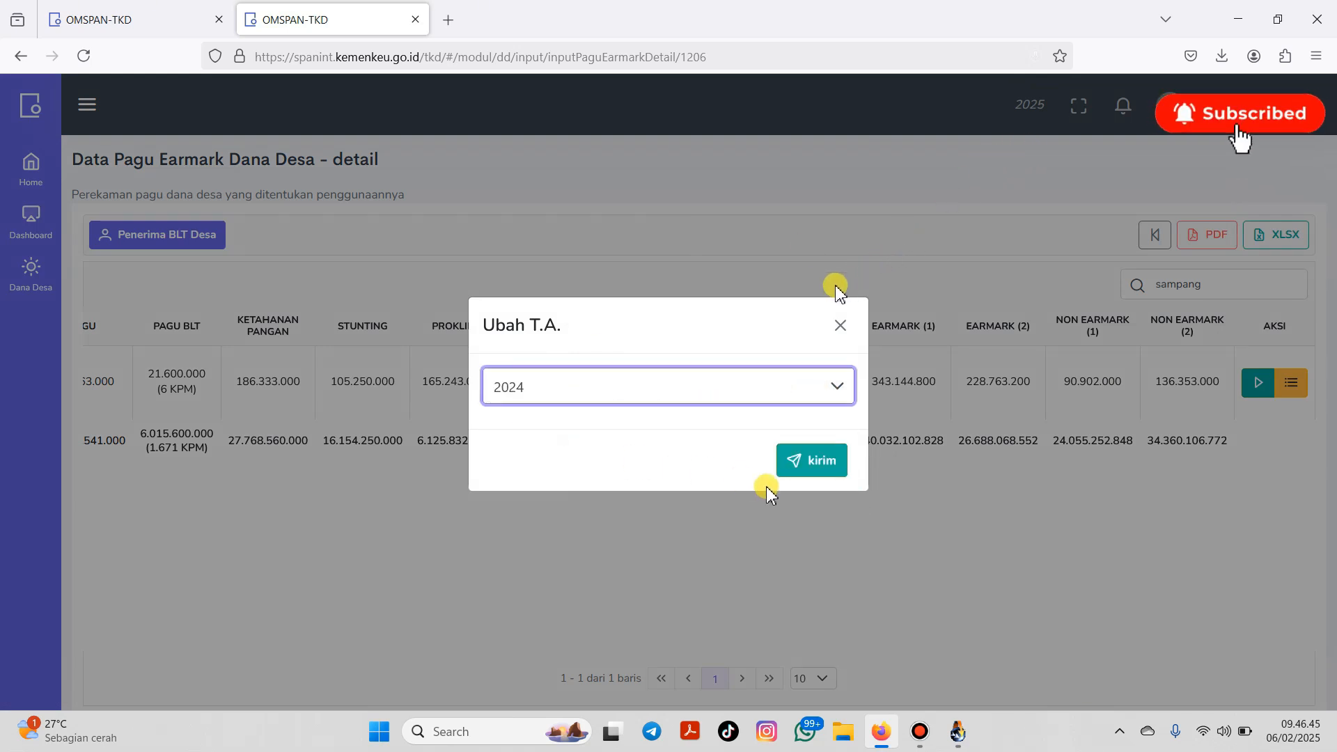
pyautogui.click(818, 474)
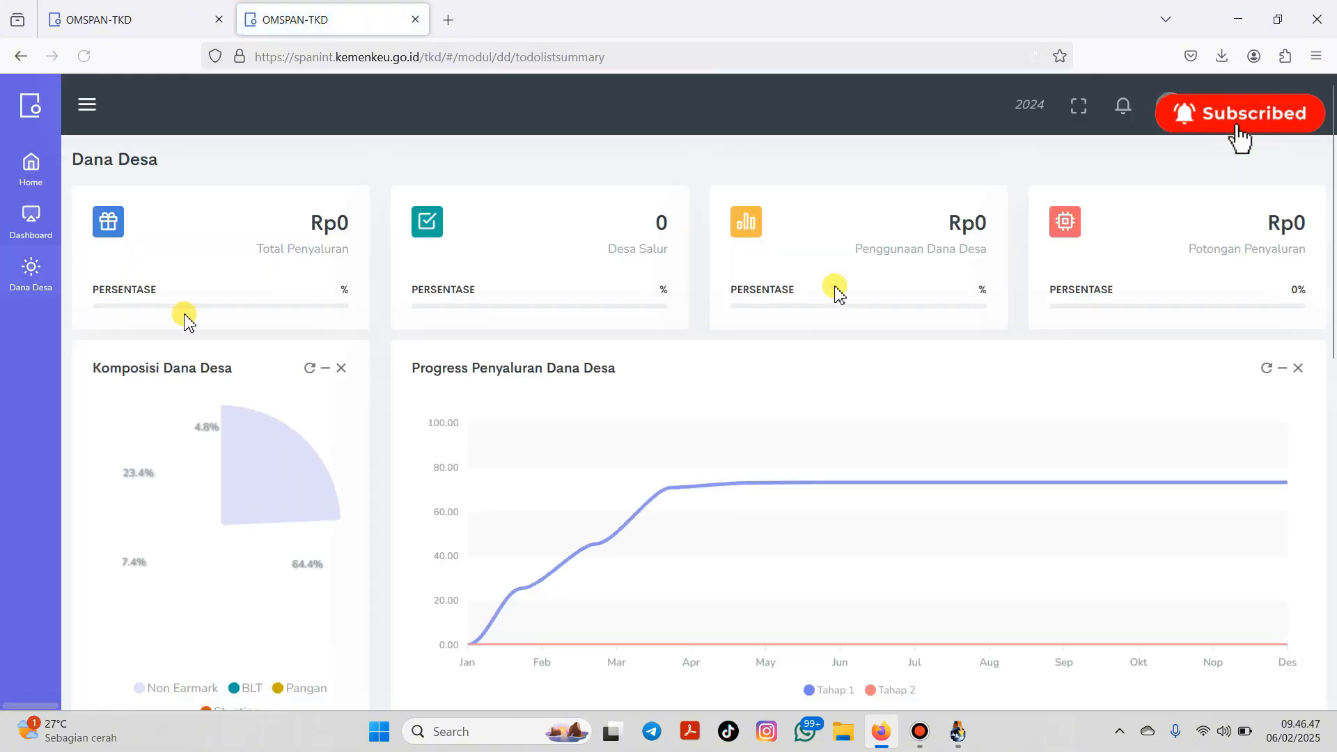
# Step: Transfer data to OM-SPAN for Kecamatan 03 Wonosobo, village 03.2035 Sampang Turus, and confirm
pyautogui.click(958, 732)
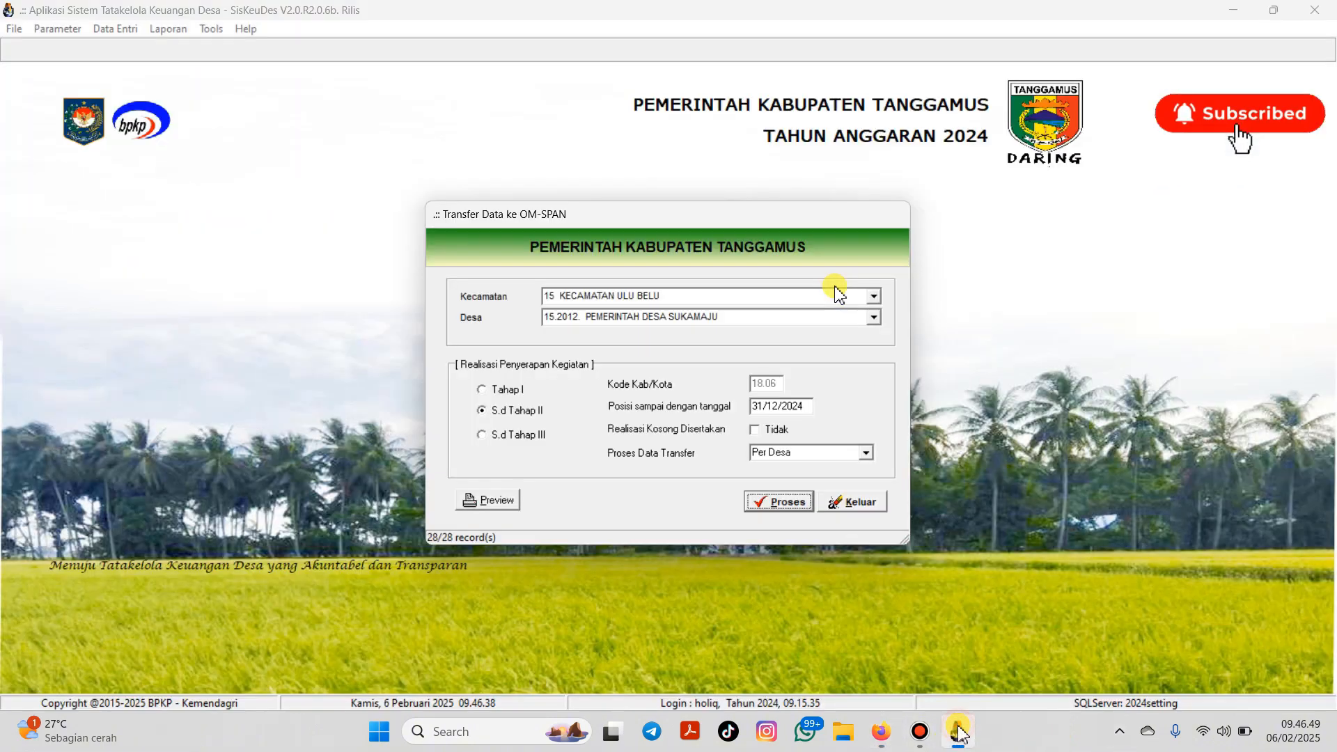
pyautogui.click(874, 296)
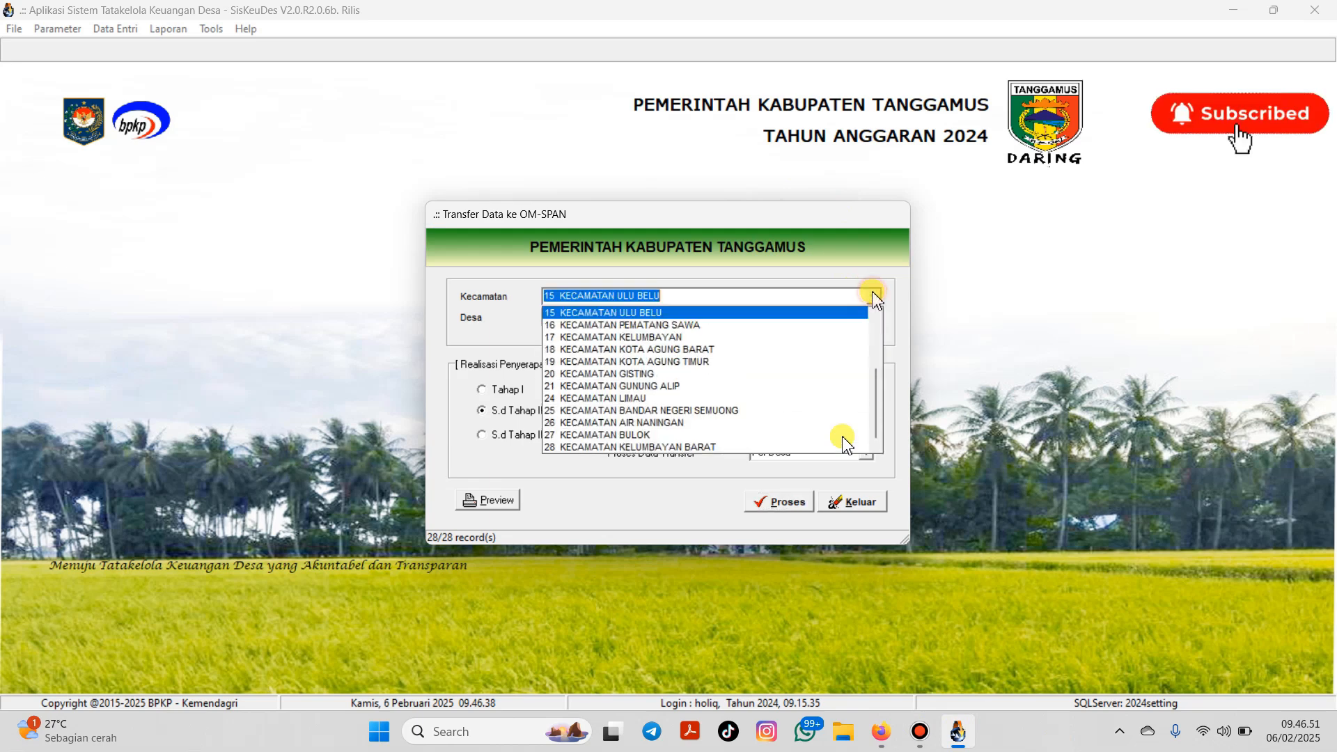
pyautogui.moveTo(876, 390); pyautogui.dragTo(885, 299)
pyautogui.click(724, 337)
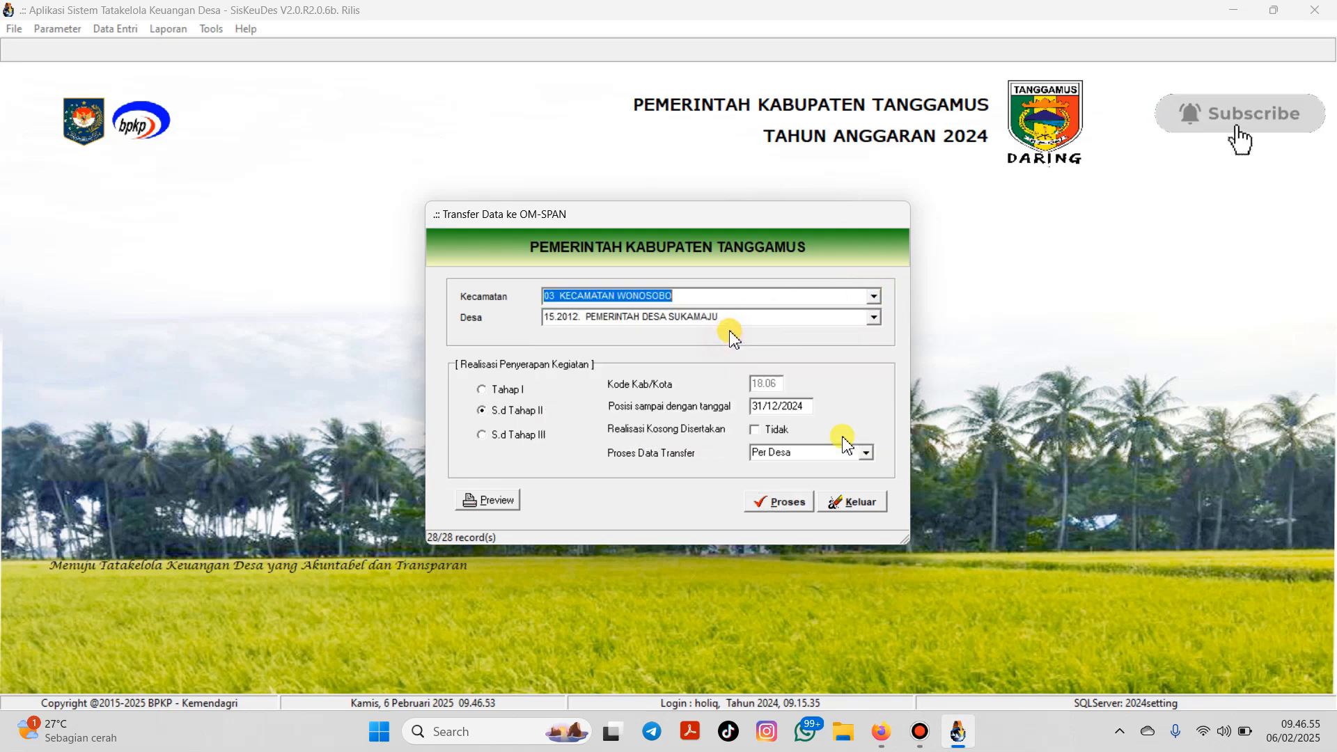
pyautogui.click(873, 317)
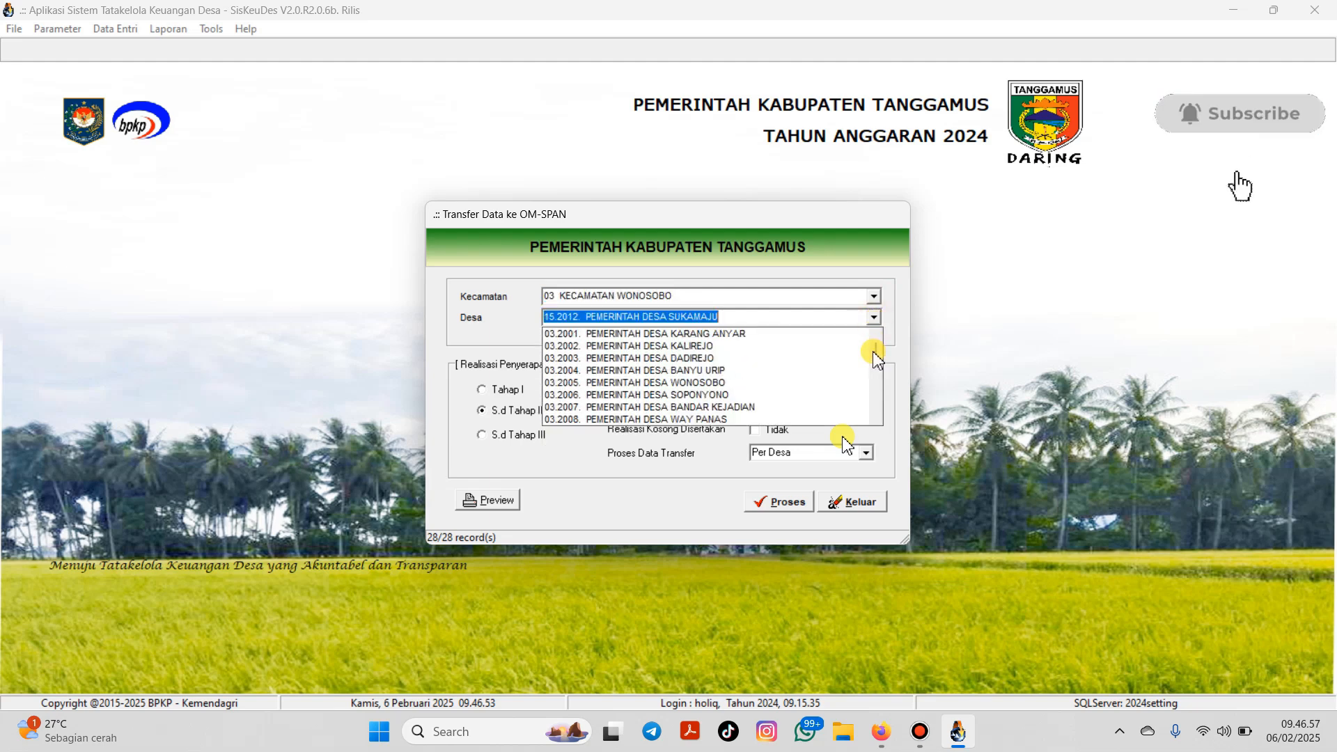
pyautogui.moveTo(875, 354); pyautogui.dragTo(871, 402)
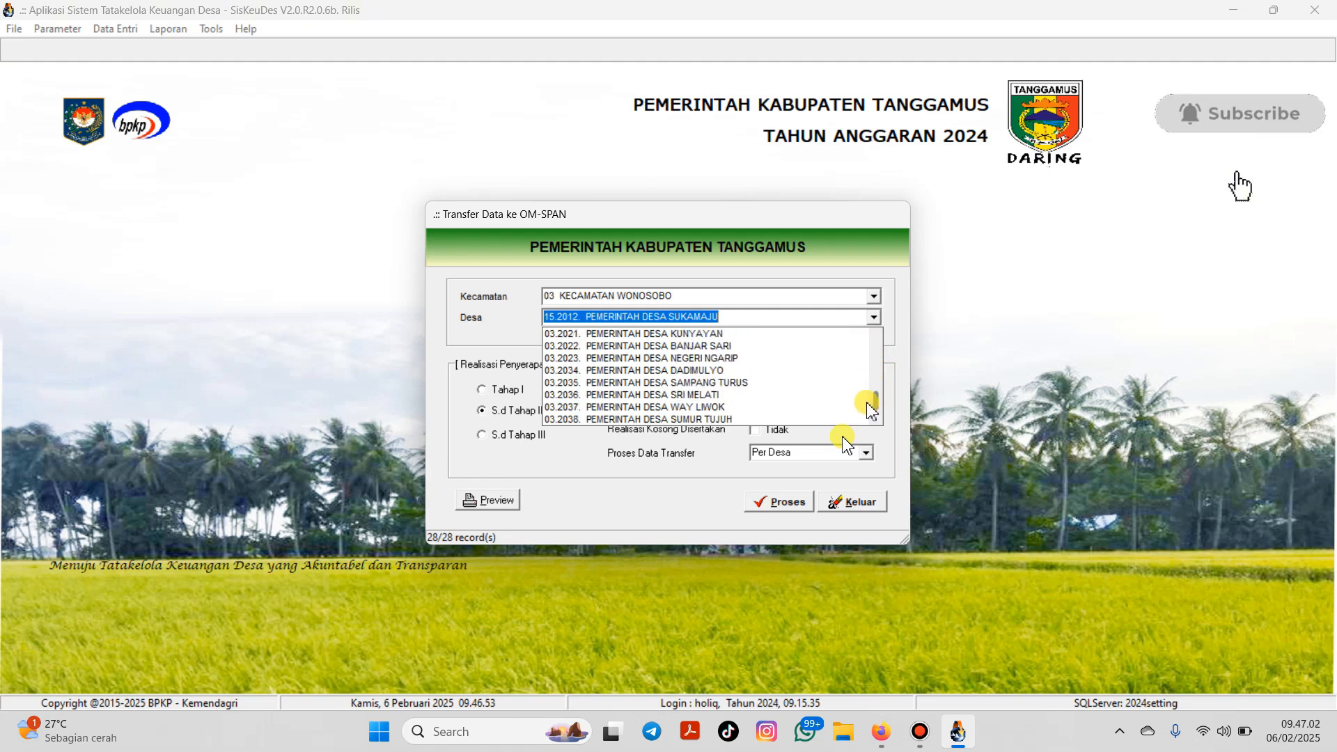
pyautogui.click(798, 382)
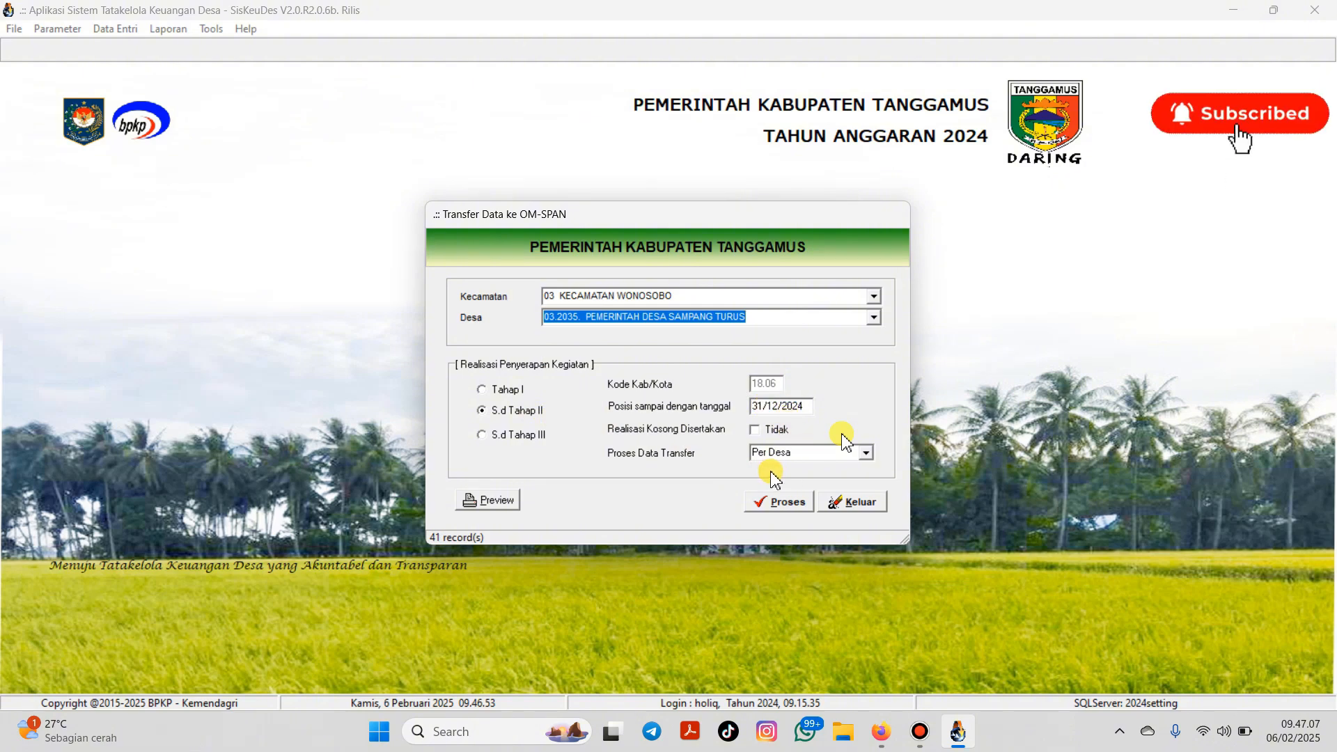
pyautogui.click(776, 499)
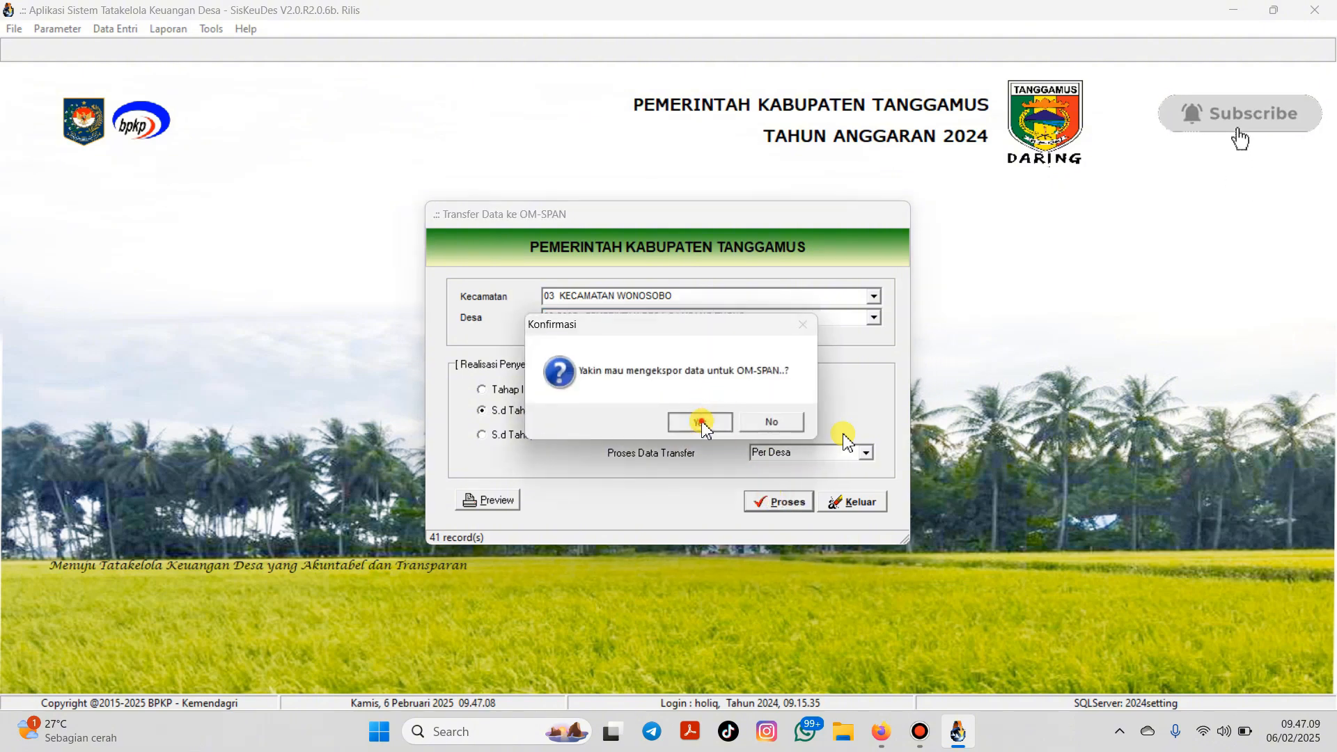
pyautogui.click(703, 423)
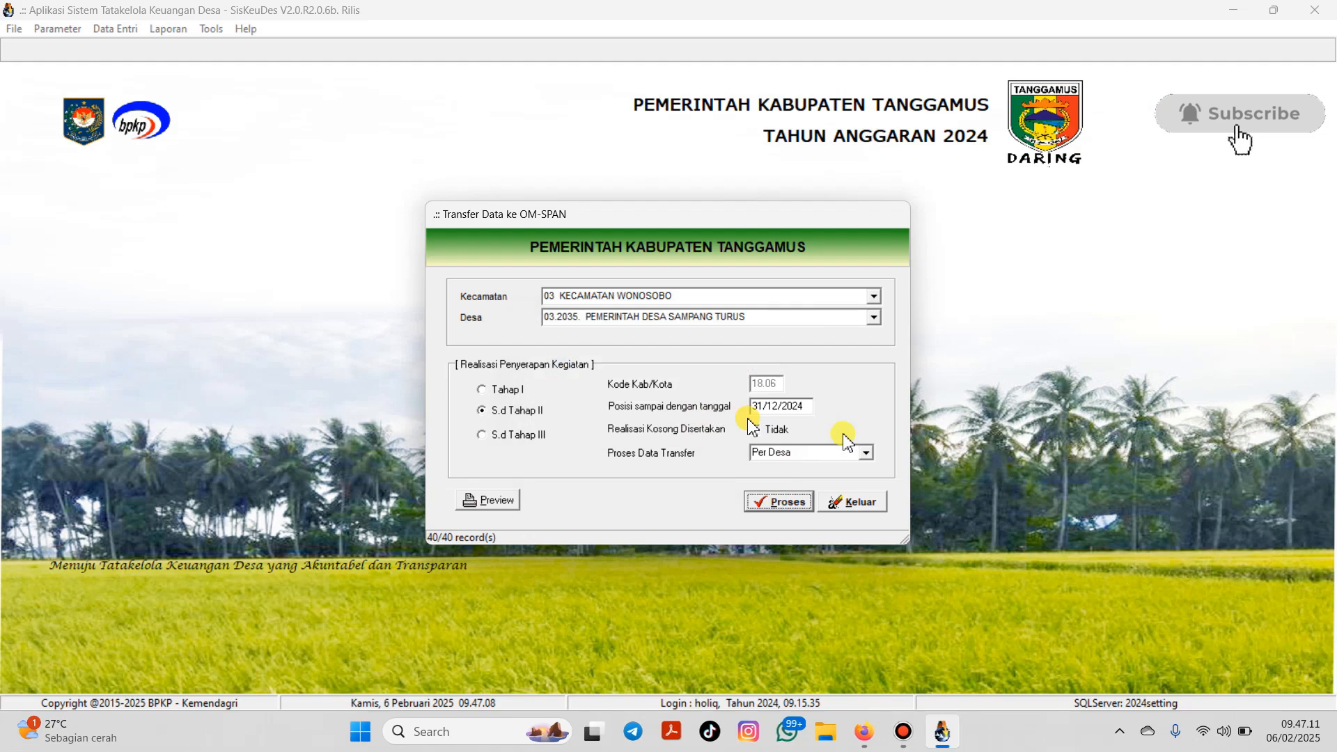
# Step: Widen columns J, L, H, F and I, then select the REALISASI3 and PERSENTASE3 values
pyautogui.click(970, 663)
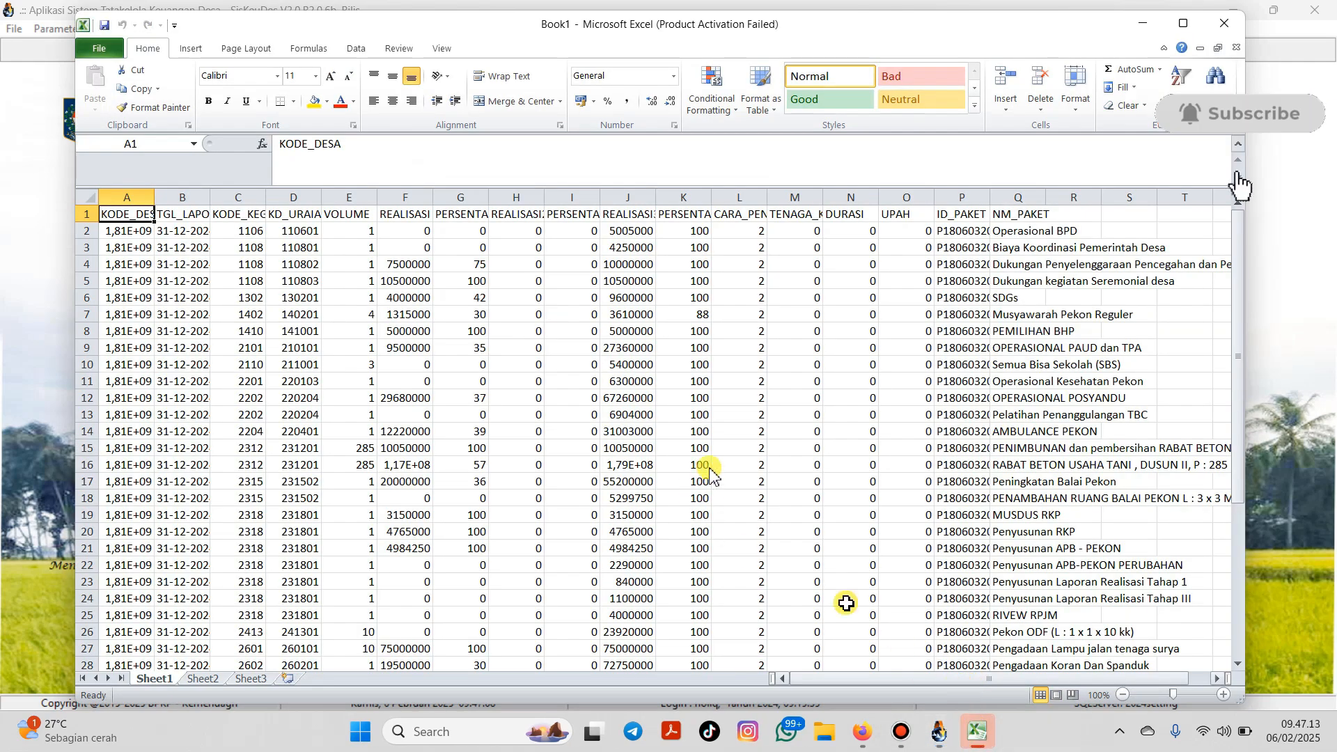
pyautogui.moveTo(652, 195); pyautogui.dragTo(801, 202)
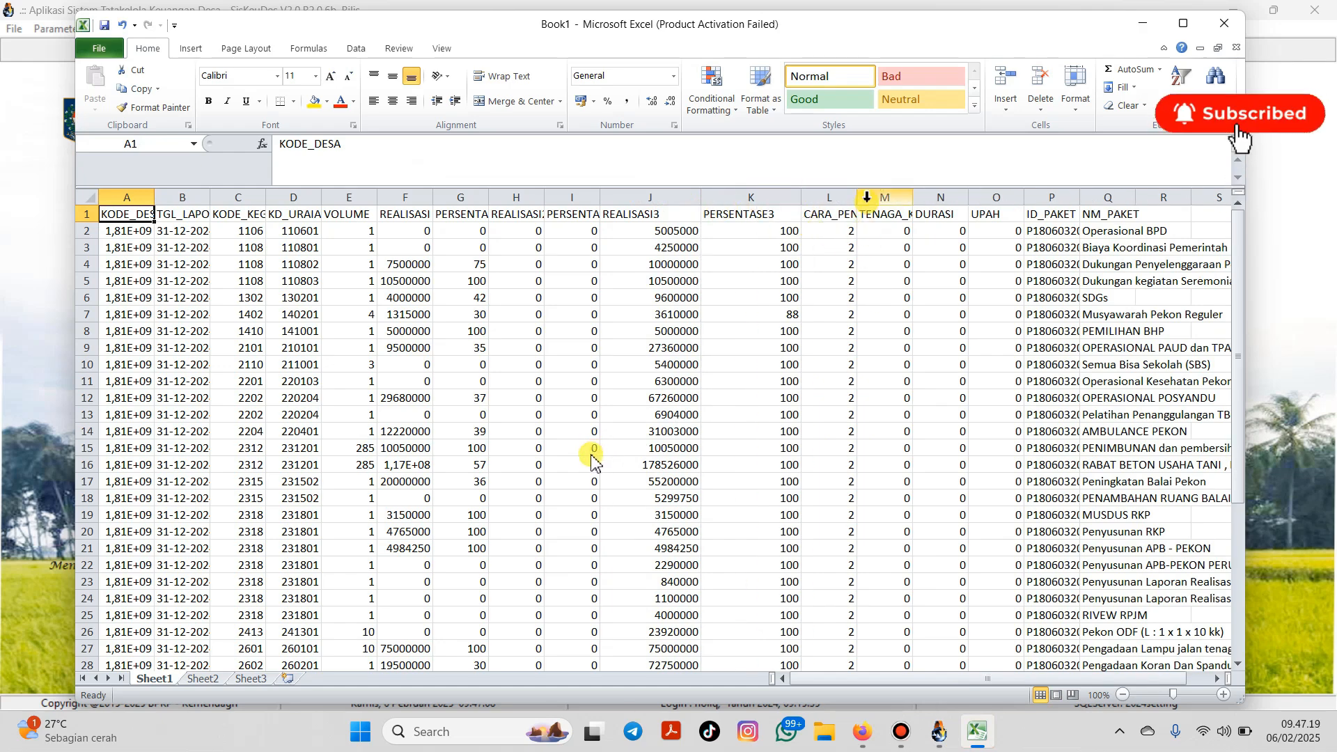
pyautogui.moveTo(862, 200); pyautogui.dragTo(877, 201)
pyautogui.click(750, 232)
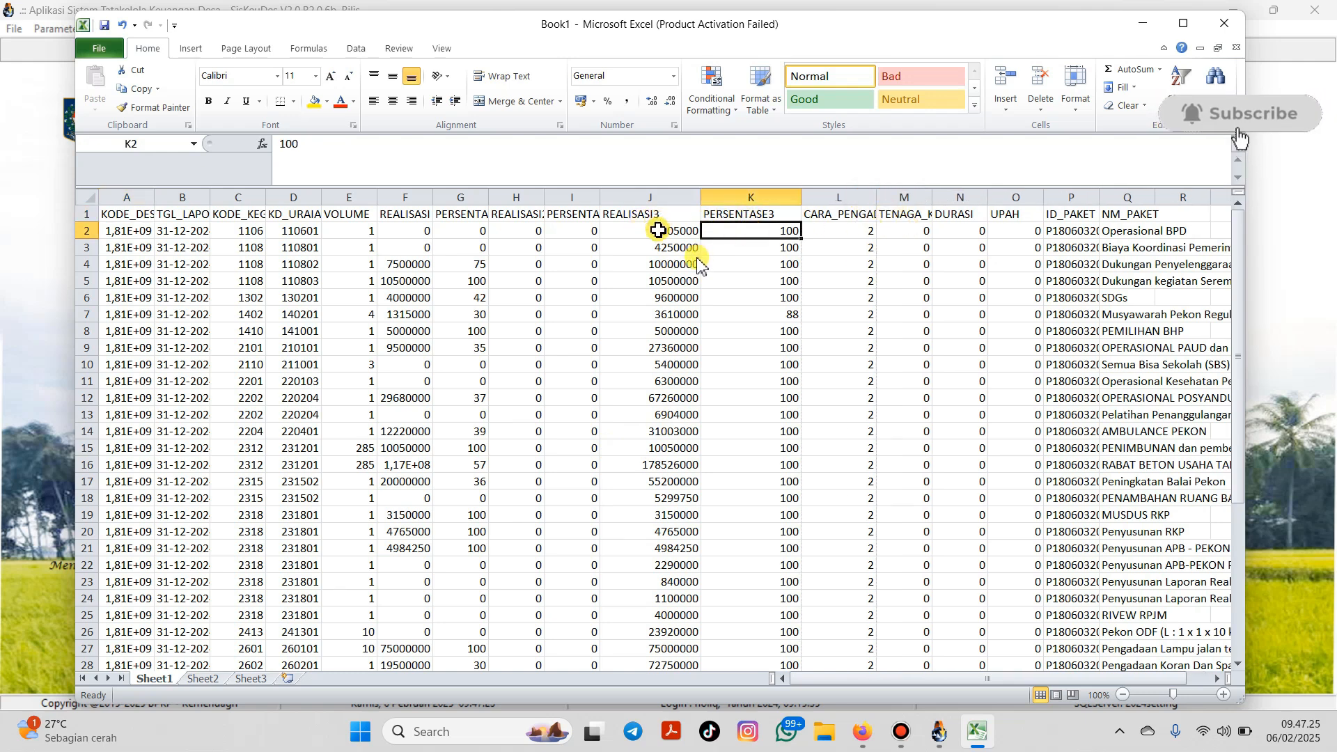
pyautogui.moveTo(545, 197); pyautogui.dragTo(515, 202)
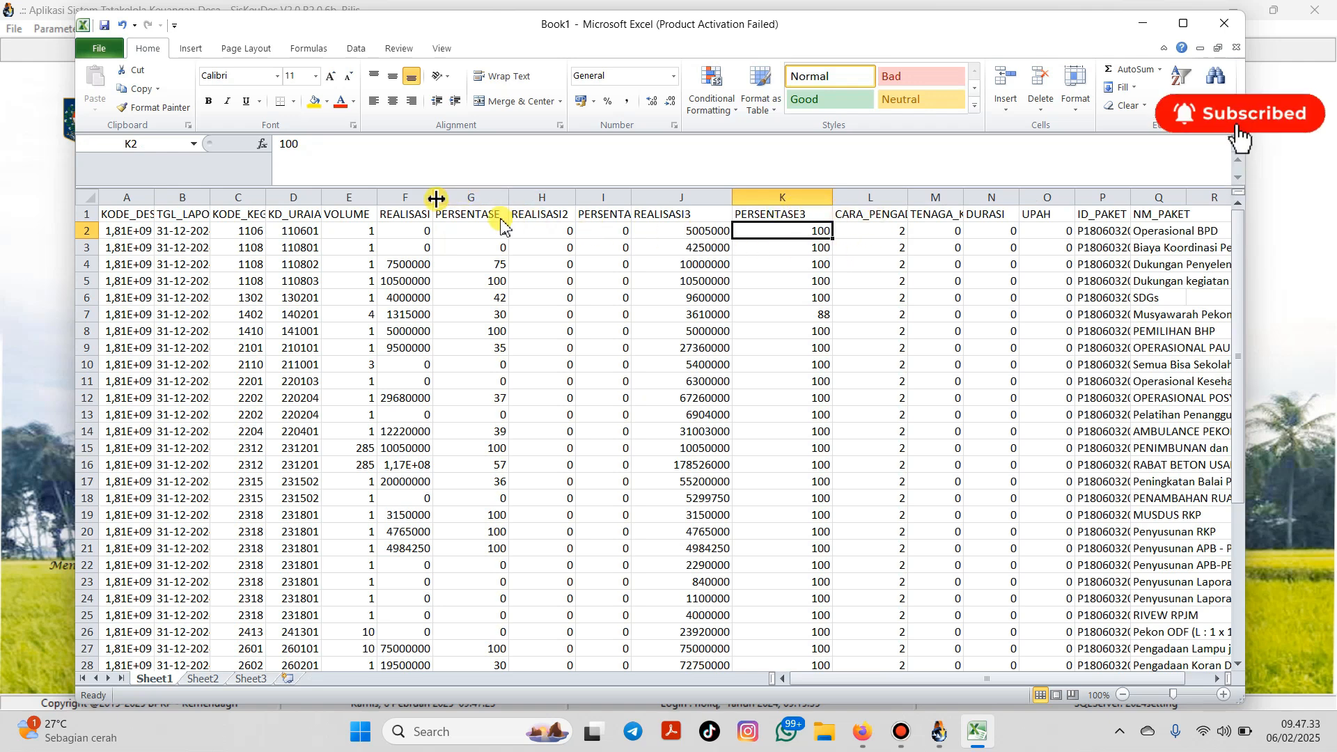
pyautogui.moveTo(436, 199); pyautogui.dragTo(460, 203)
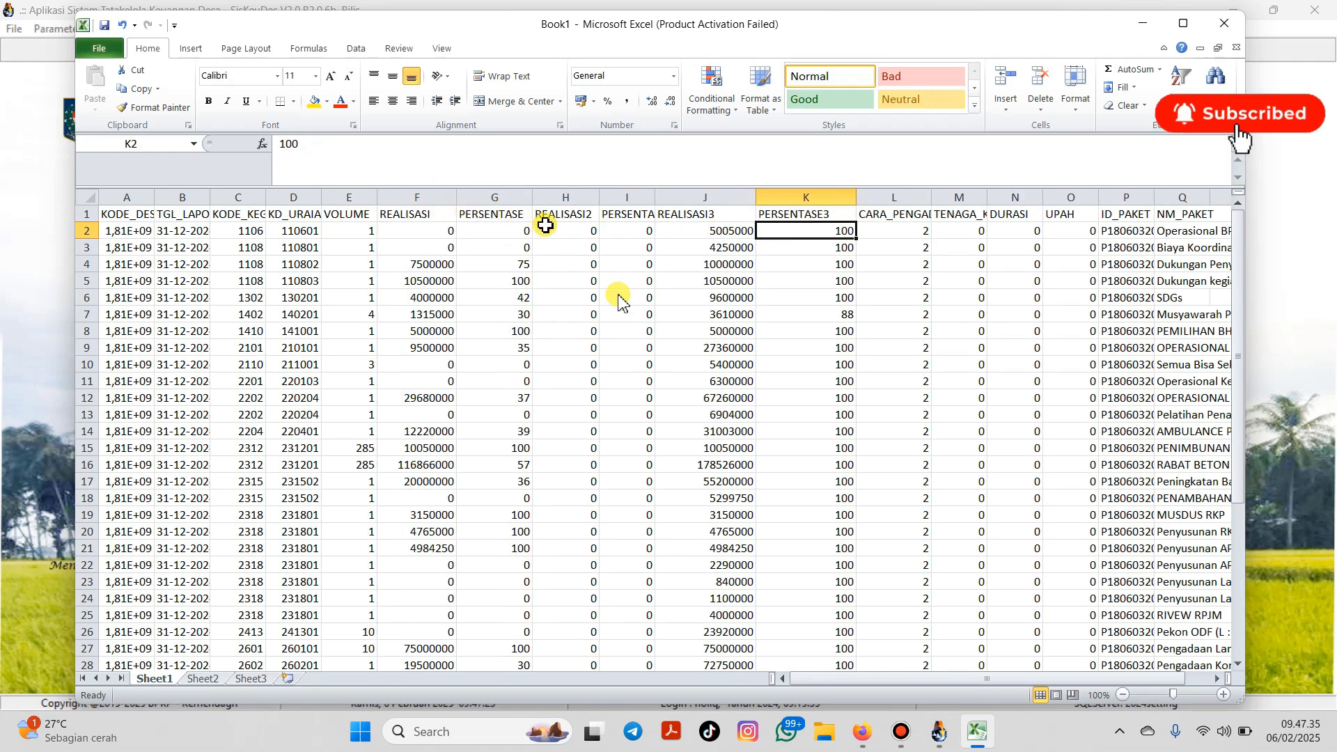
pyautogui.click(583, 217)
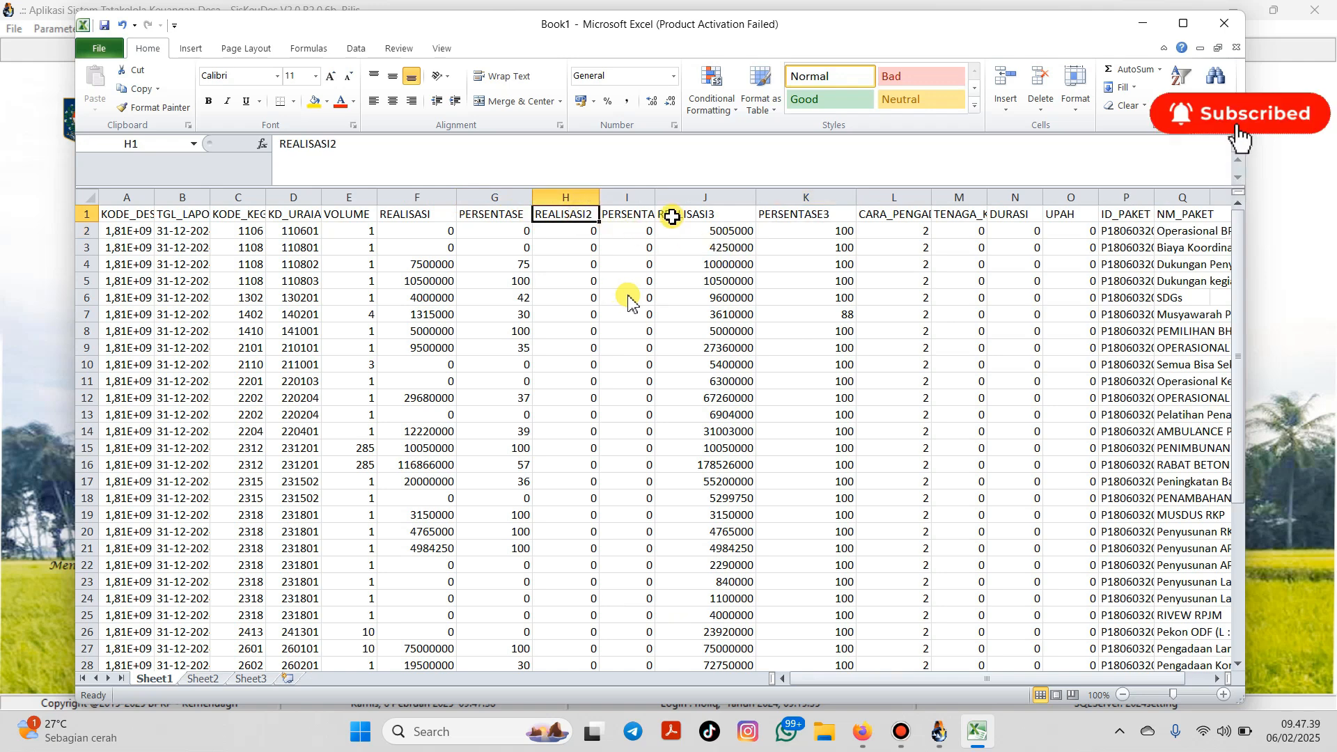
pyautogui.moveTo(655, 202); pyautogui.dragTo(692, 203)
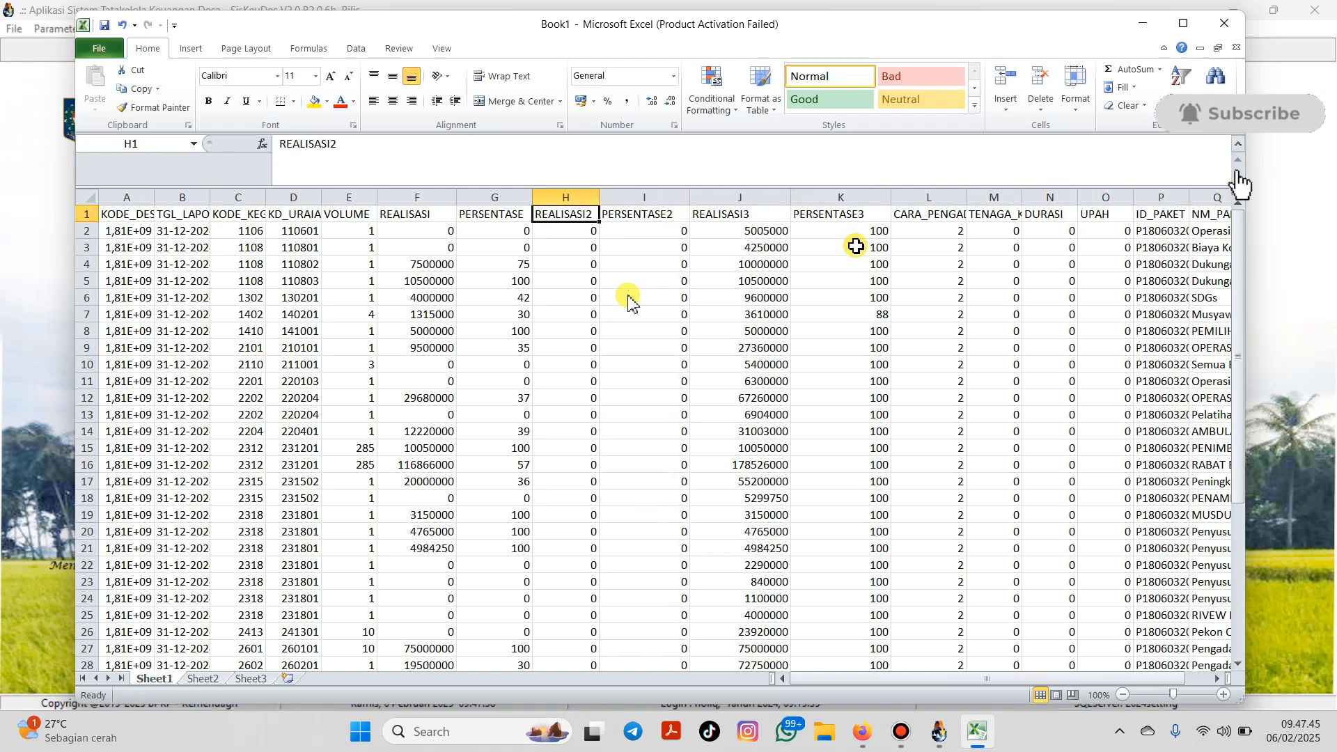
pyautogui.moveTo(778, 233); pyautogui.dragTo(849, 647)
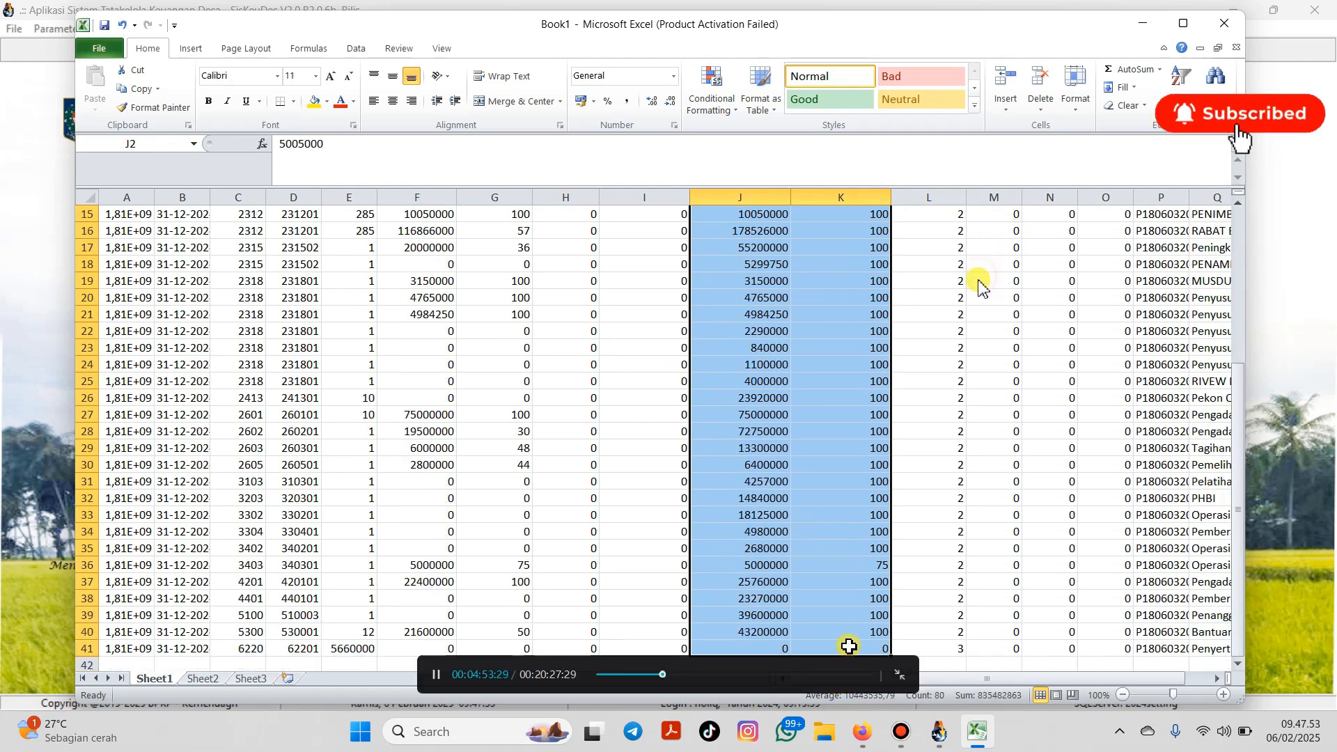
# Step: Move the REALISASI3 and PERSENTASE3 values from J2:K41 into columns H and I starting at H2
pyautogui.click(137, 88)
pyautogui.scroll(5, 488, 300)
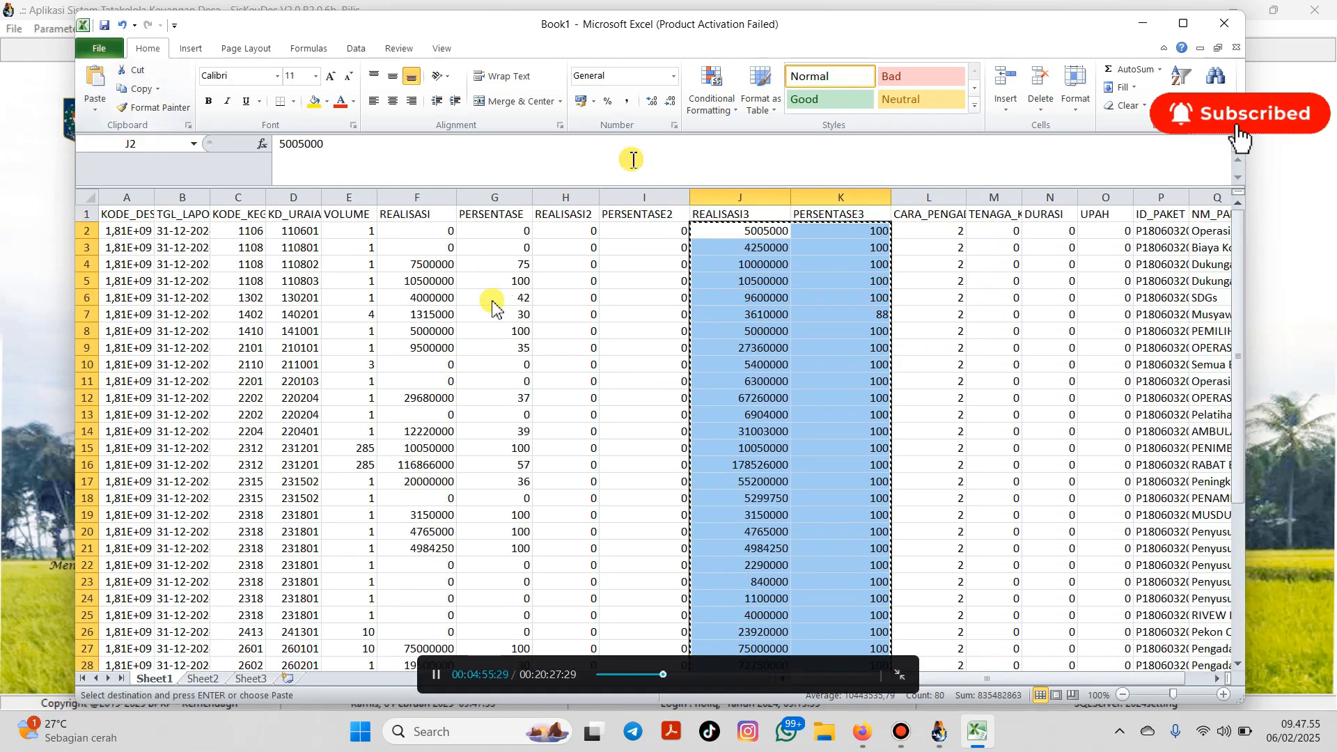
pyautogui.click(570, 230)
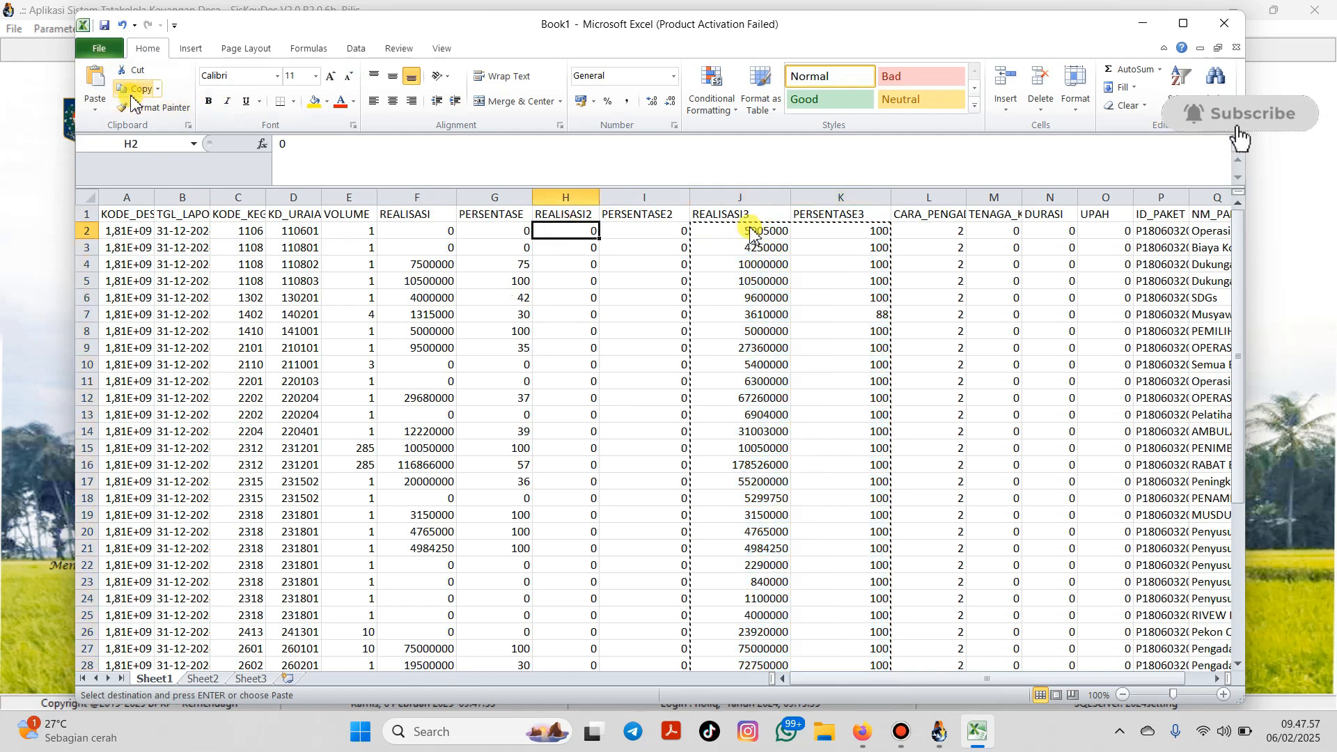
pyautogui.click(96, 80)
# Step: Enter 0 in J2 and K2 and fill the zeros down to row 41
pyautogui.click(734, 235)
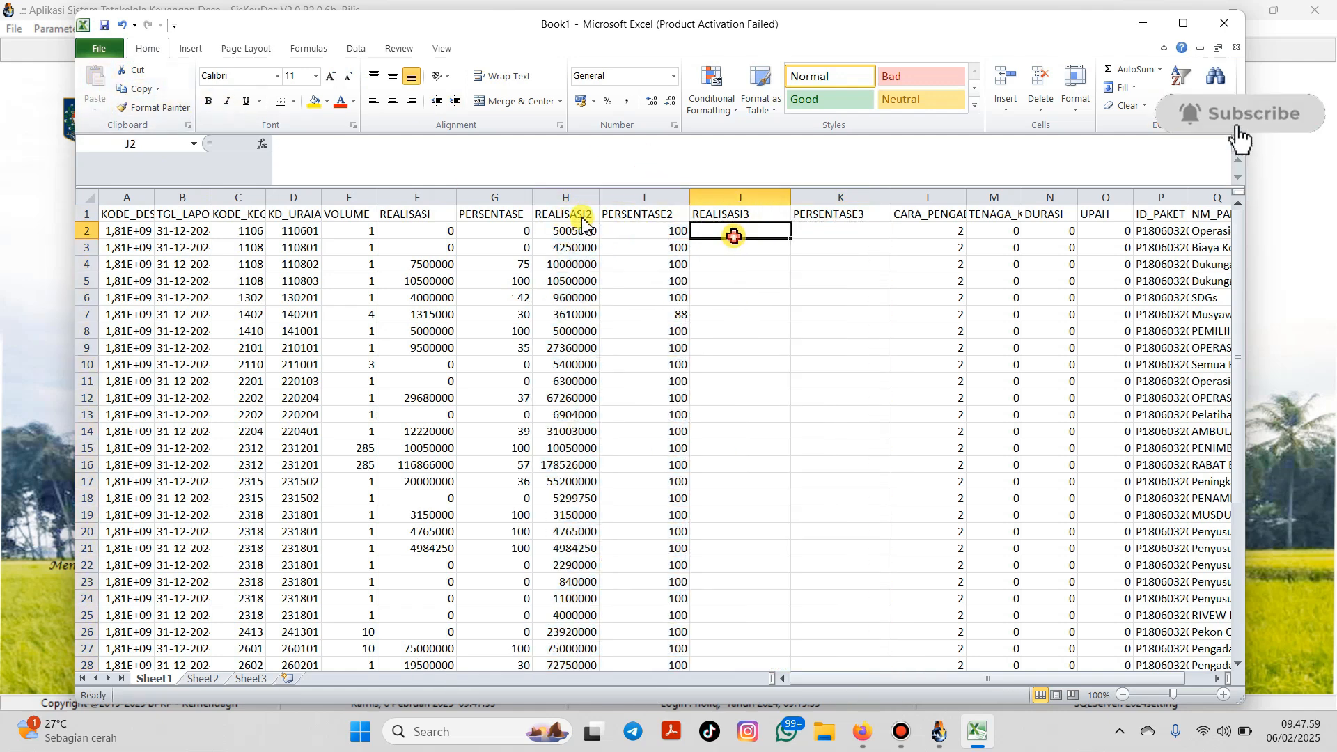
pyautogui.write('0')
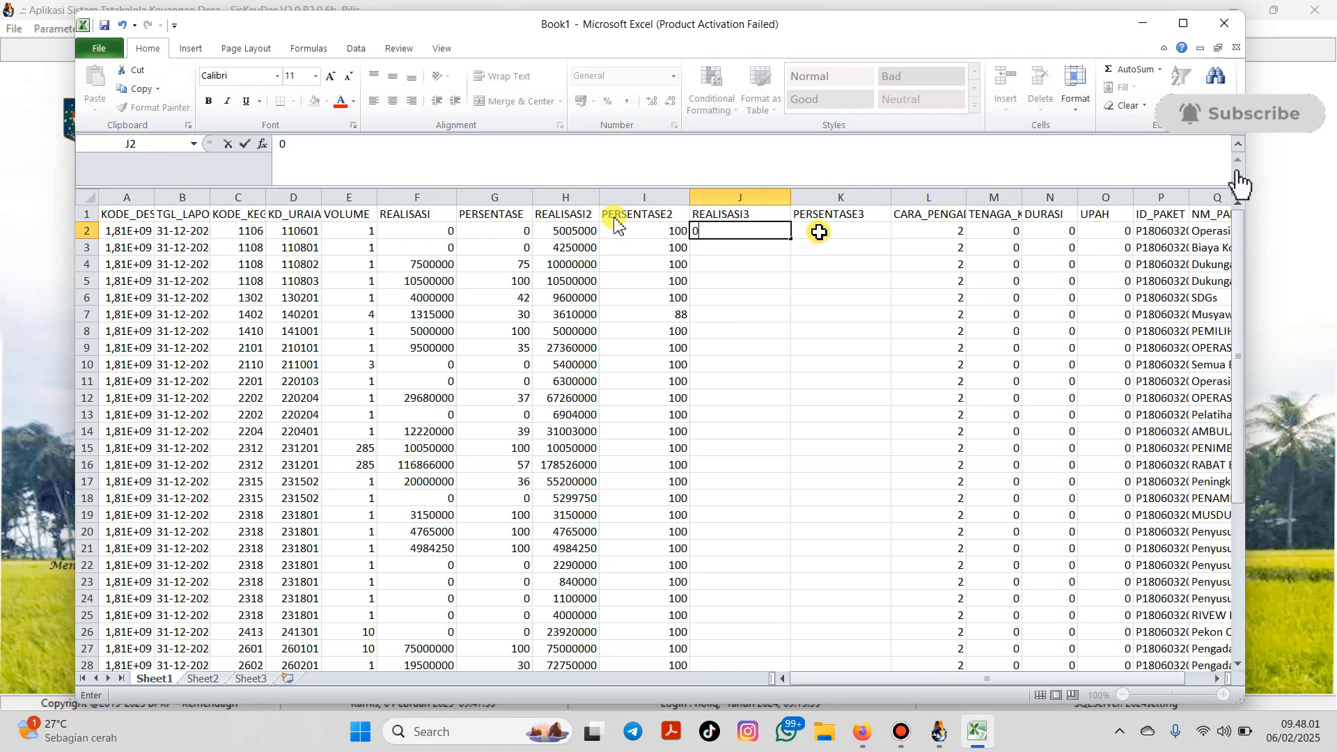
pyautogui.click(813, 232)
pyautogui.write('0')
pyautogui.click(822, 238)
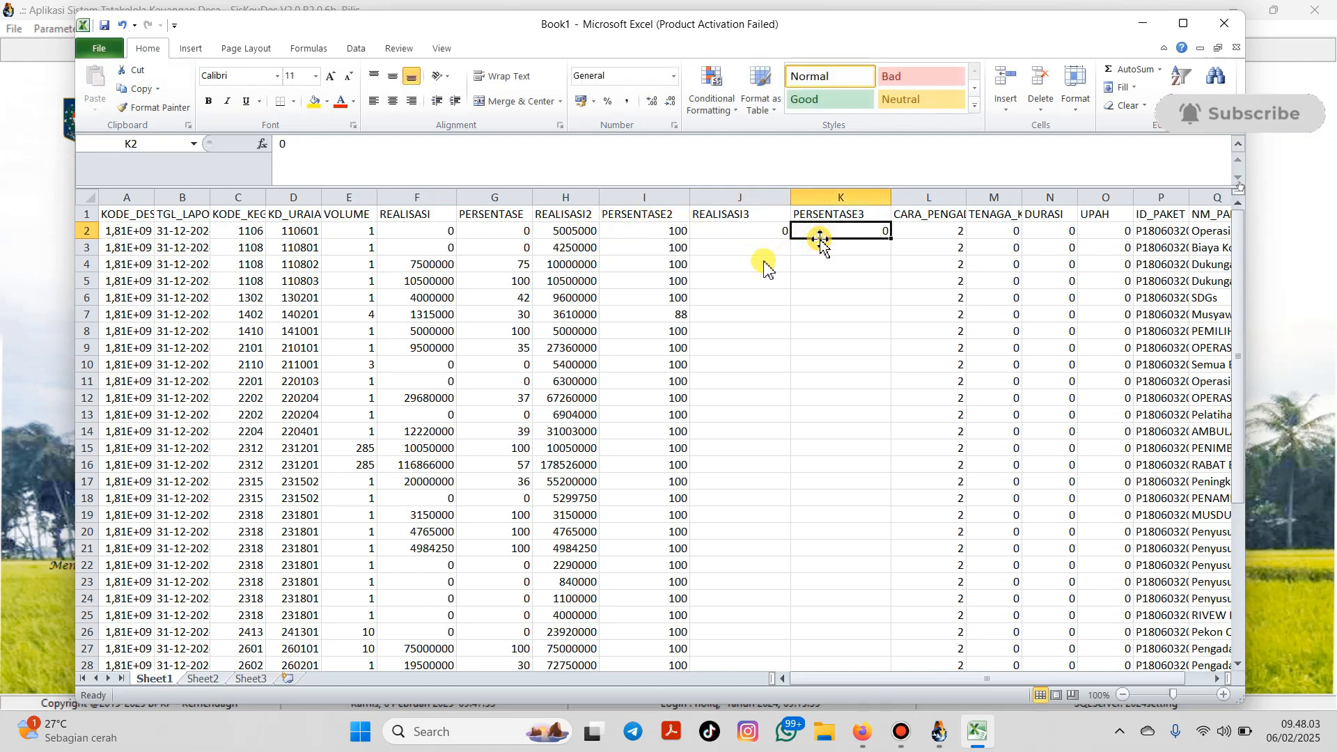
pyautogui.moveTo(778, 234); pyautogui.dragTo(856, 642)
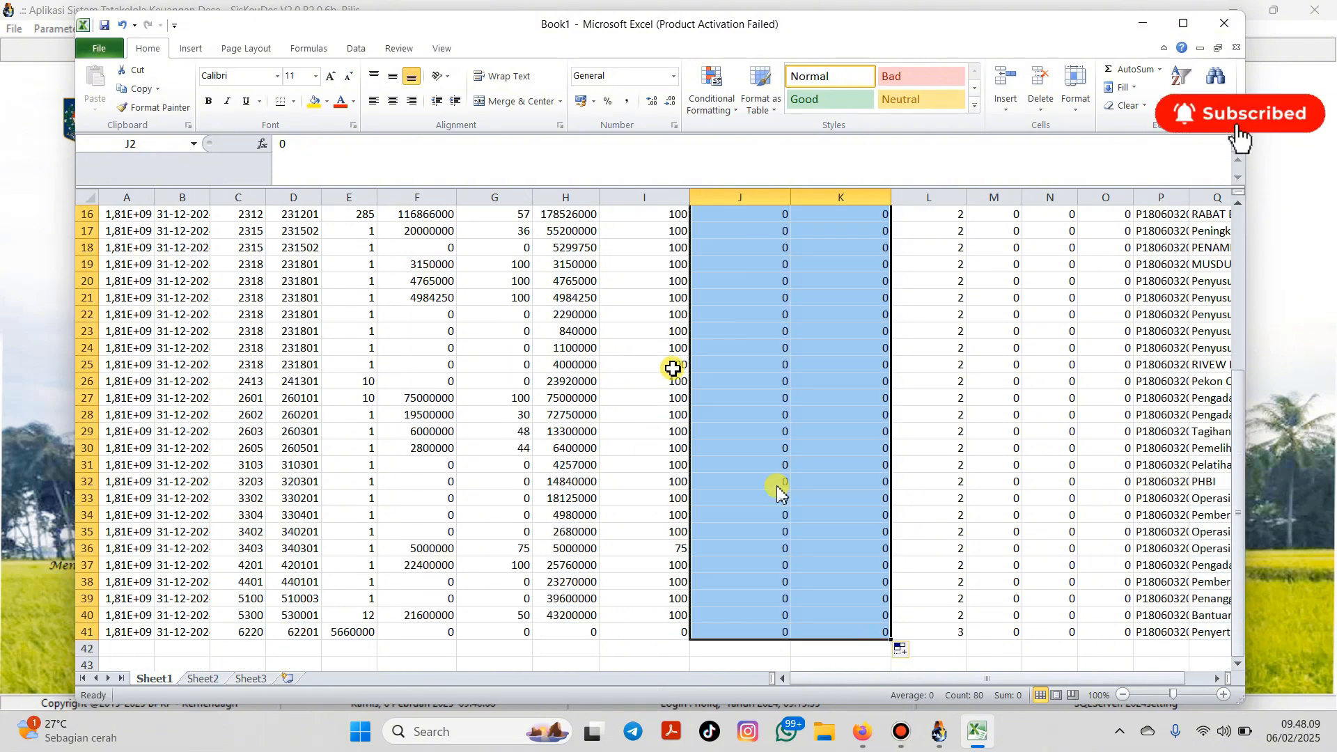
pyautogui.scroll(5, 759, 627)
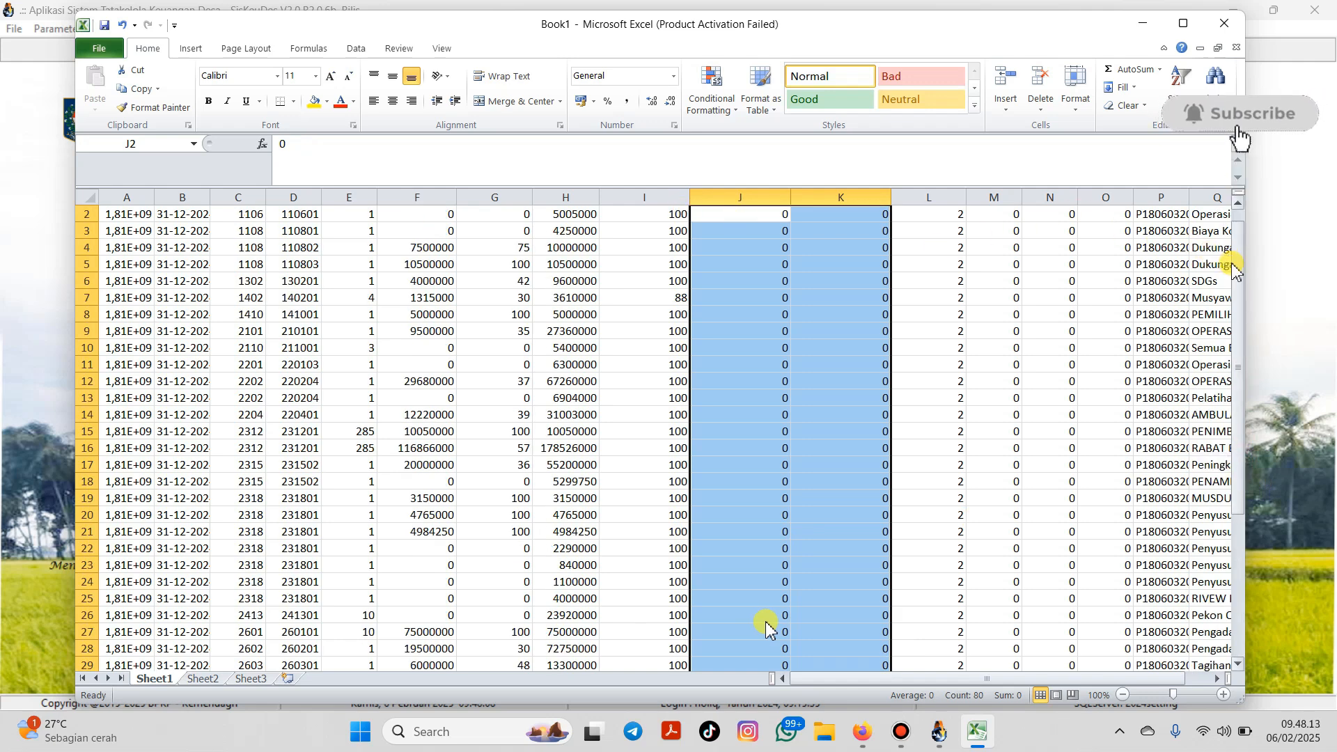
pyautogui.moveTo(1233, 269); pyautogui.dragTo(1233, 264)
pyautogui.click(841, 413)
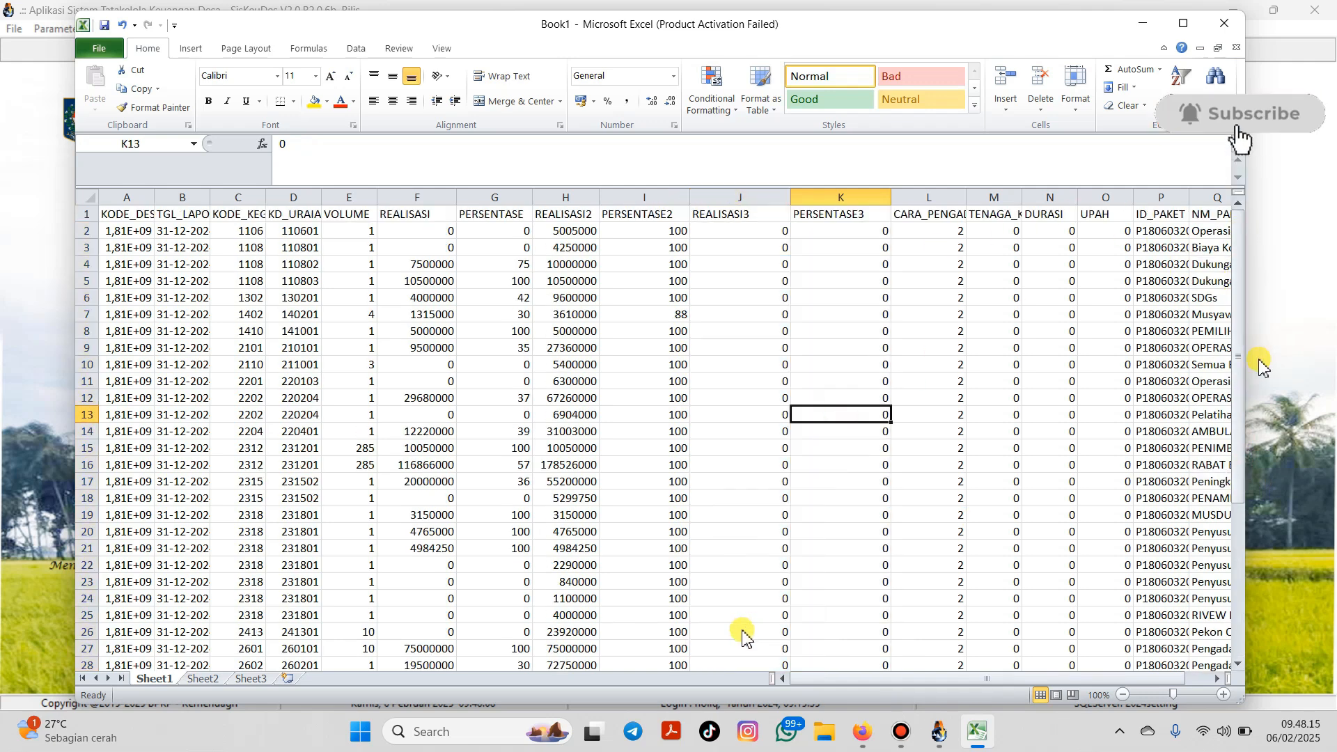
pyautogui.moveTo(1264, 363); pyautogui.dragTo(1209, 514)
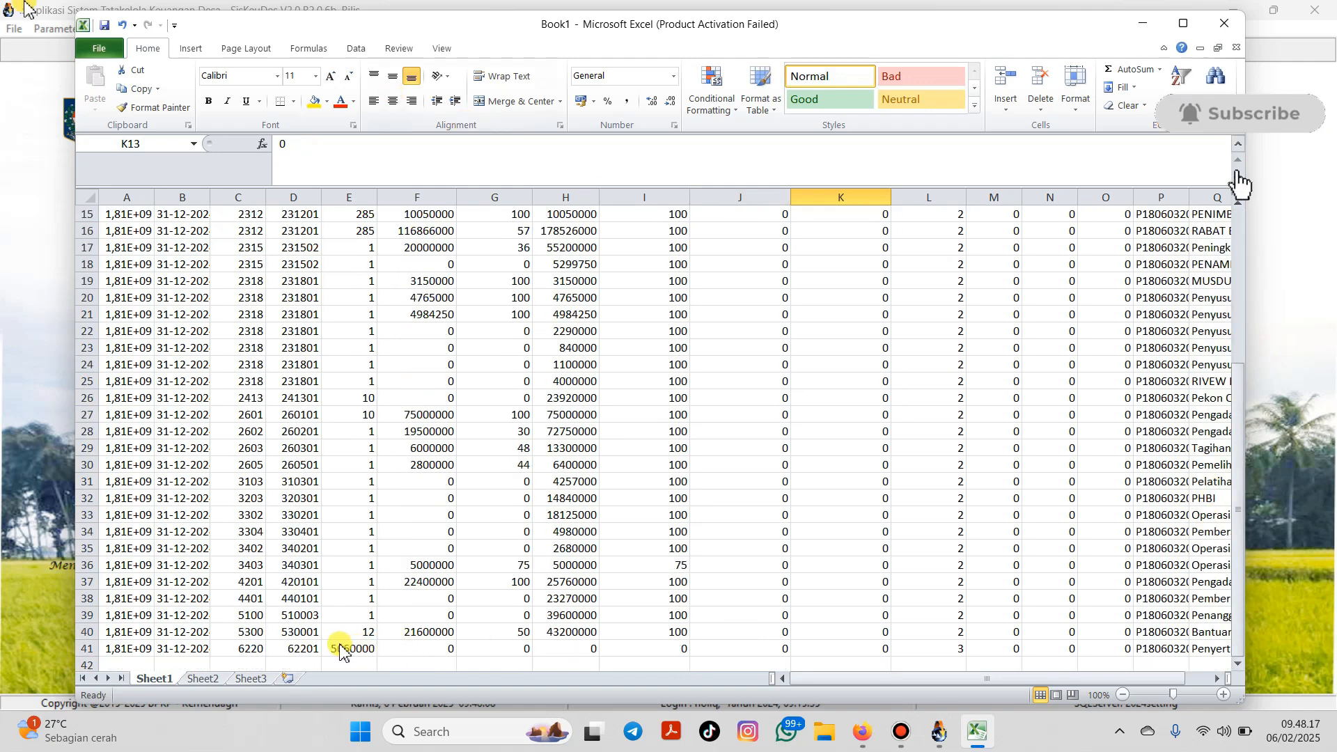
pyautogui.click(104, 26)
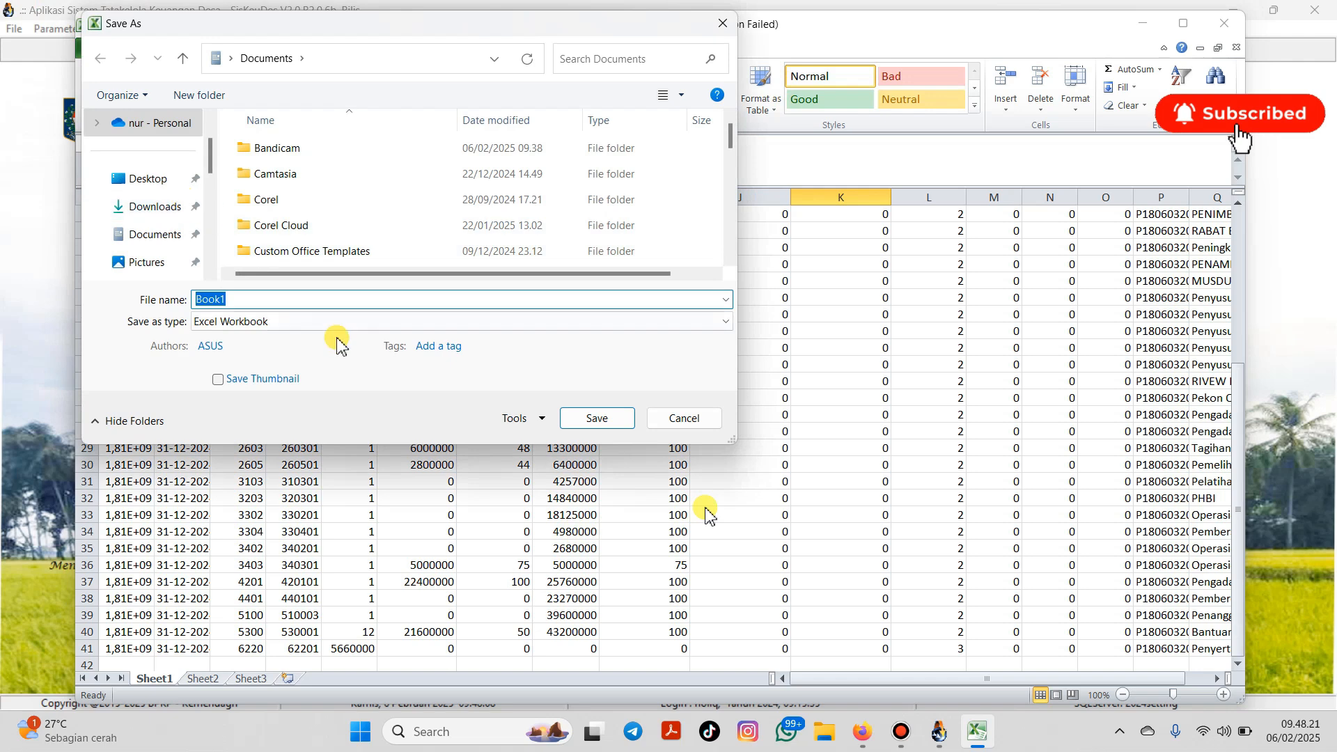
# Step: Save the workbook as 'sampang turus' and clear the contents of row 41
pyautogui.write('sampang turus')
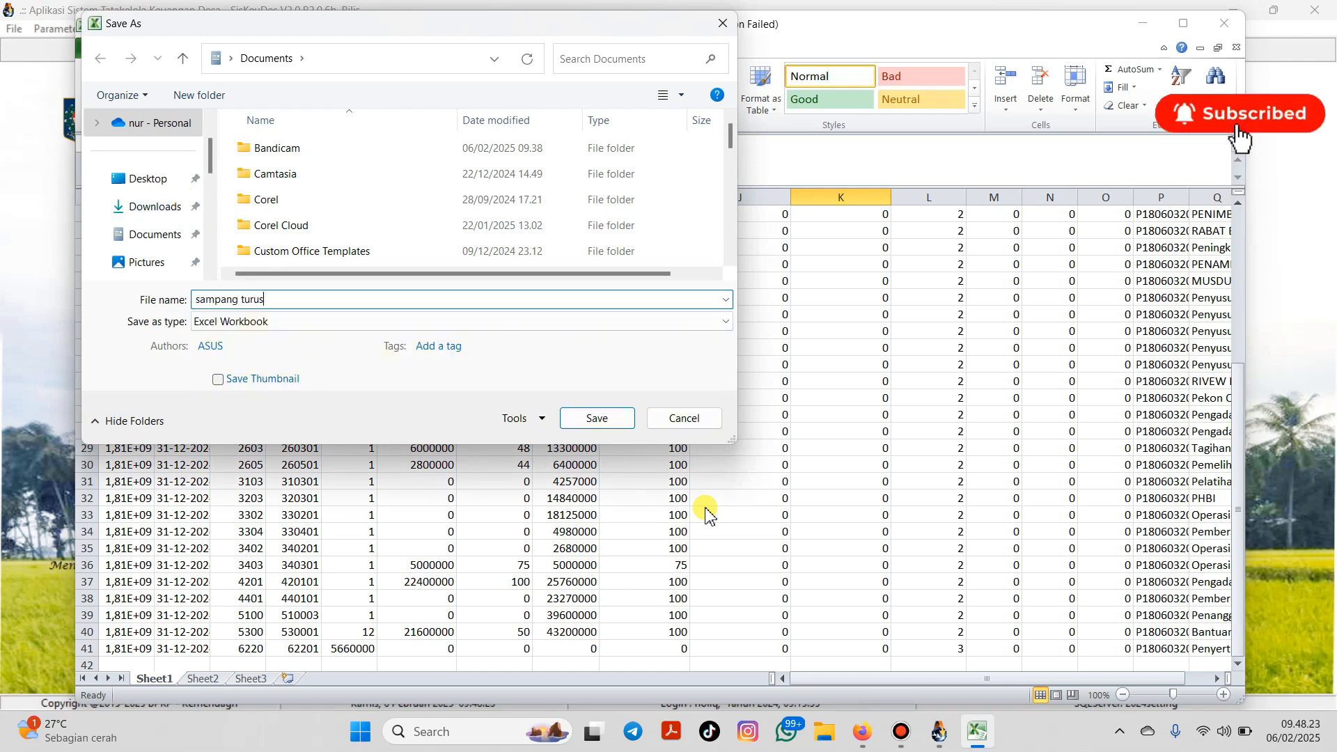
pyautogui.click(603, 418)
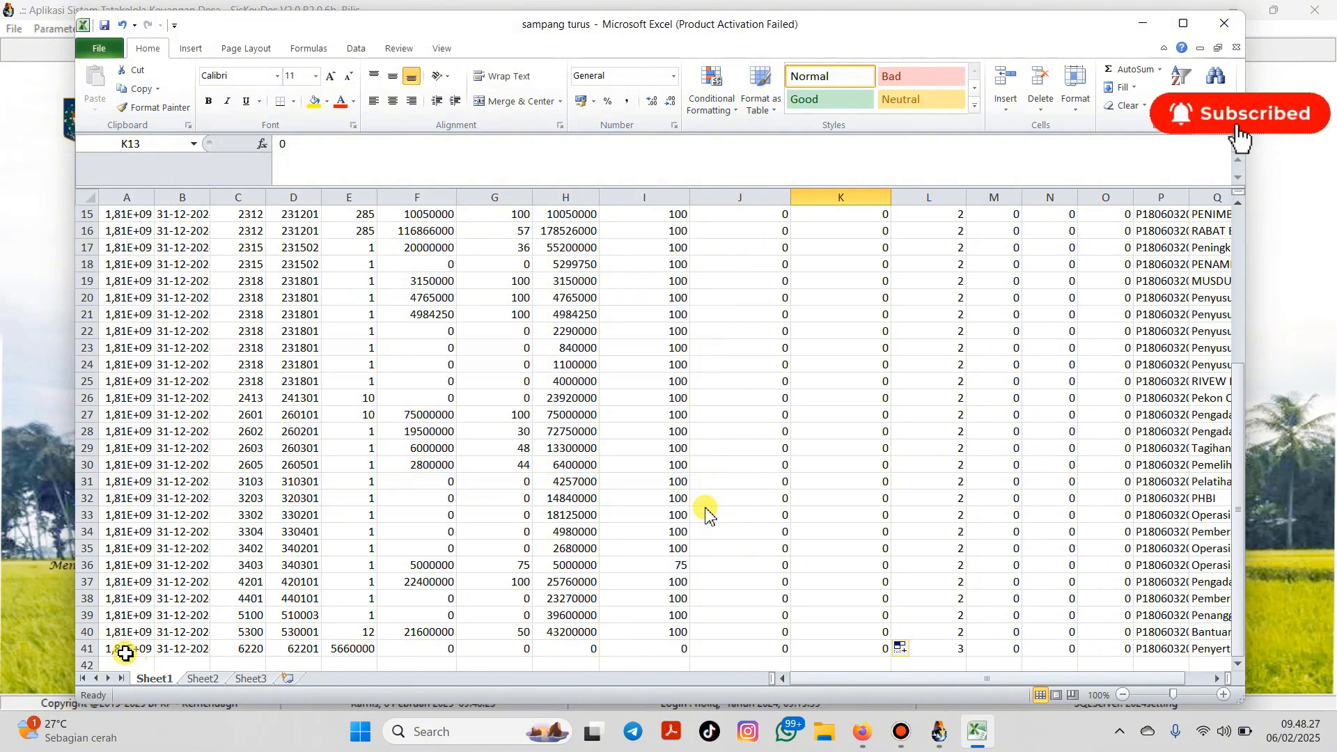
pyautogui.click(87, 649)
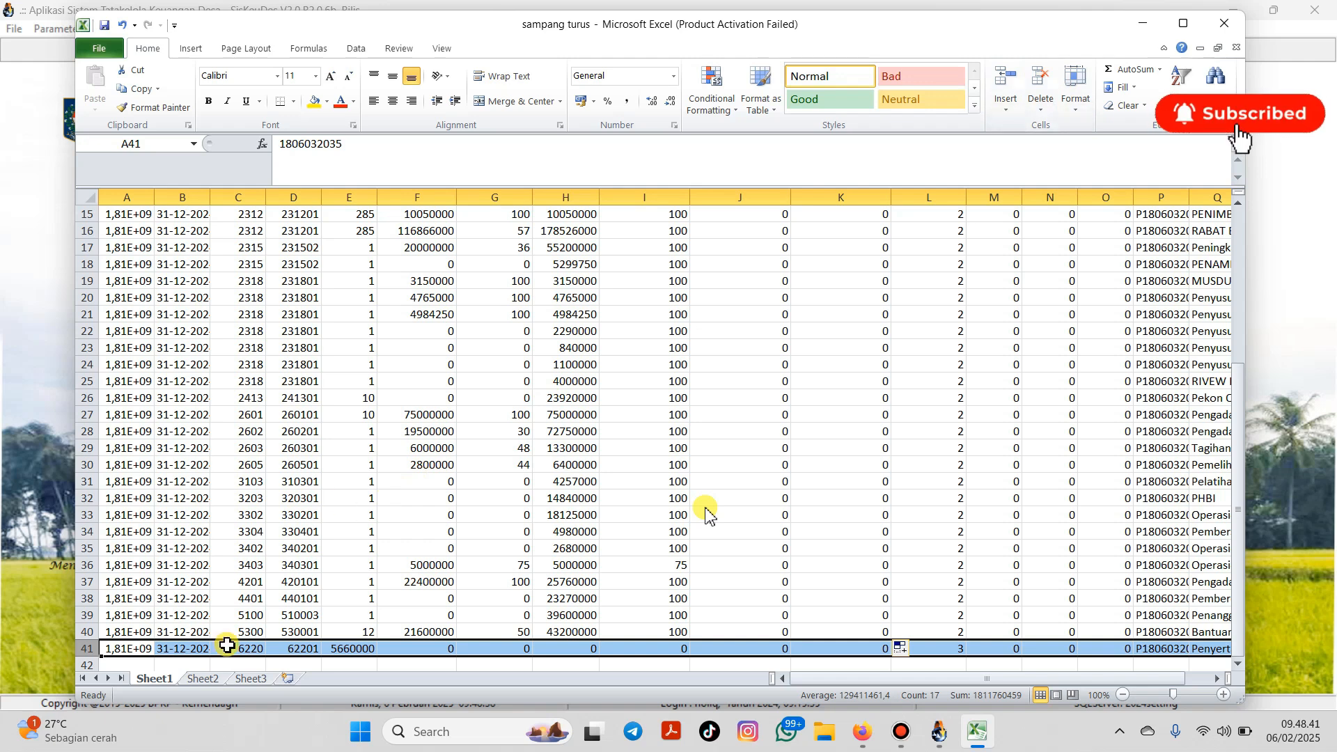
pyautogui.rightClick(247, 666)
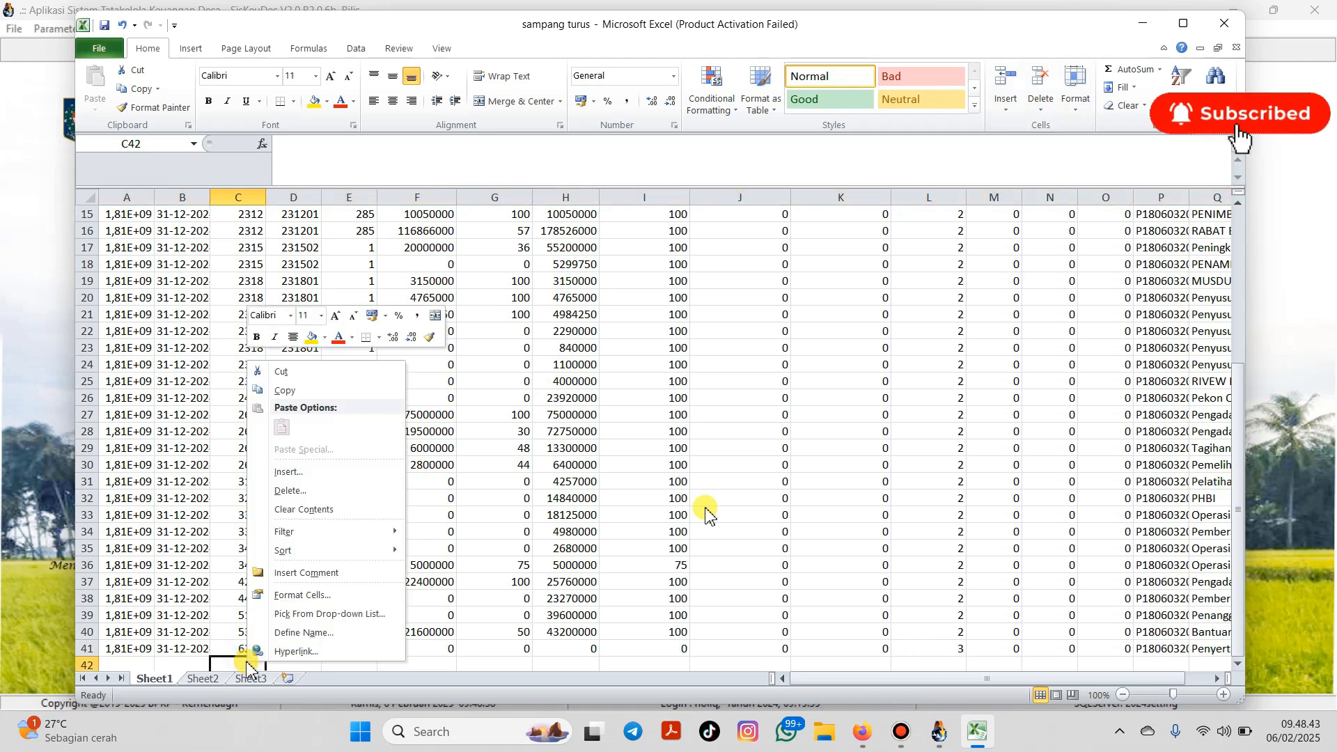
pyautogui.press('Escape')
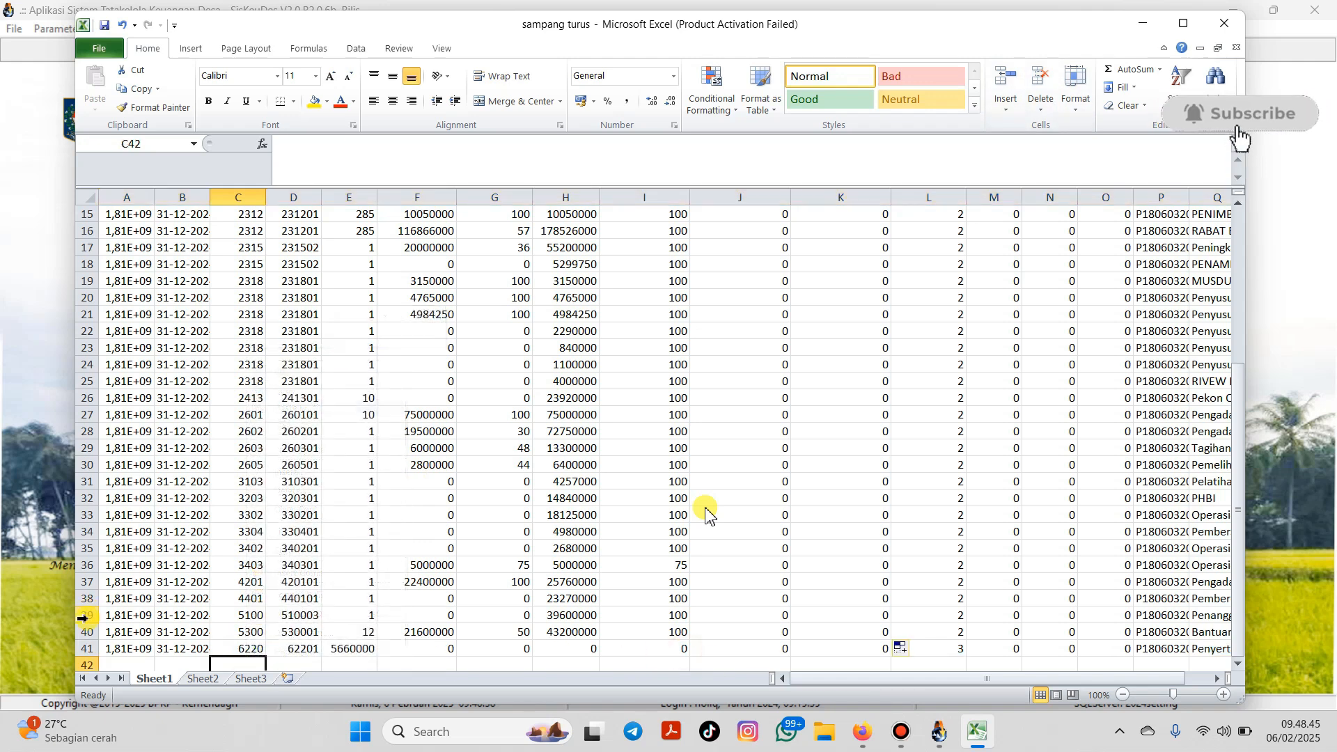
pyautogui.moveTo(81, 653); pyautogui.dragTo(82, 653)
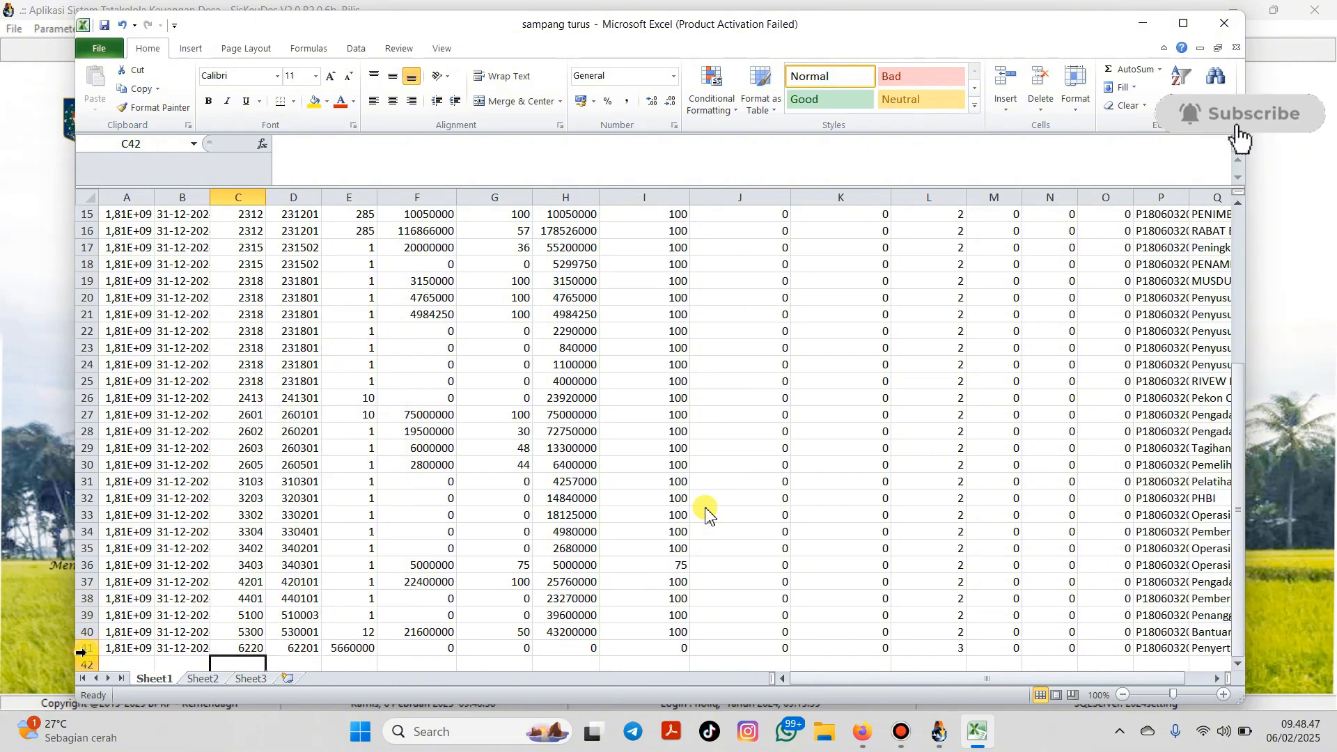
pyautogui.click(81, 652)
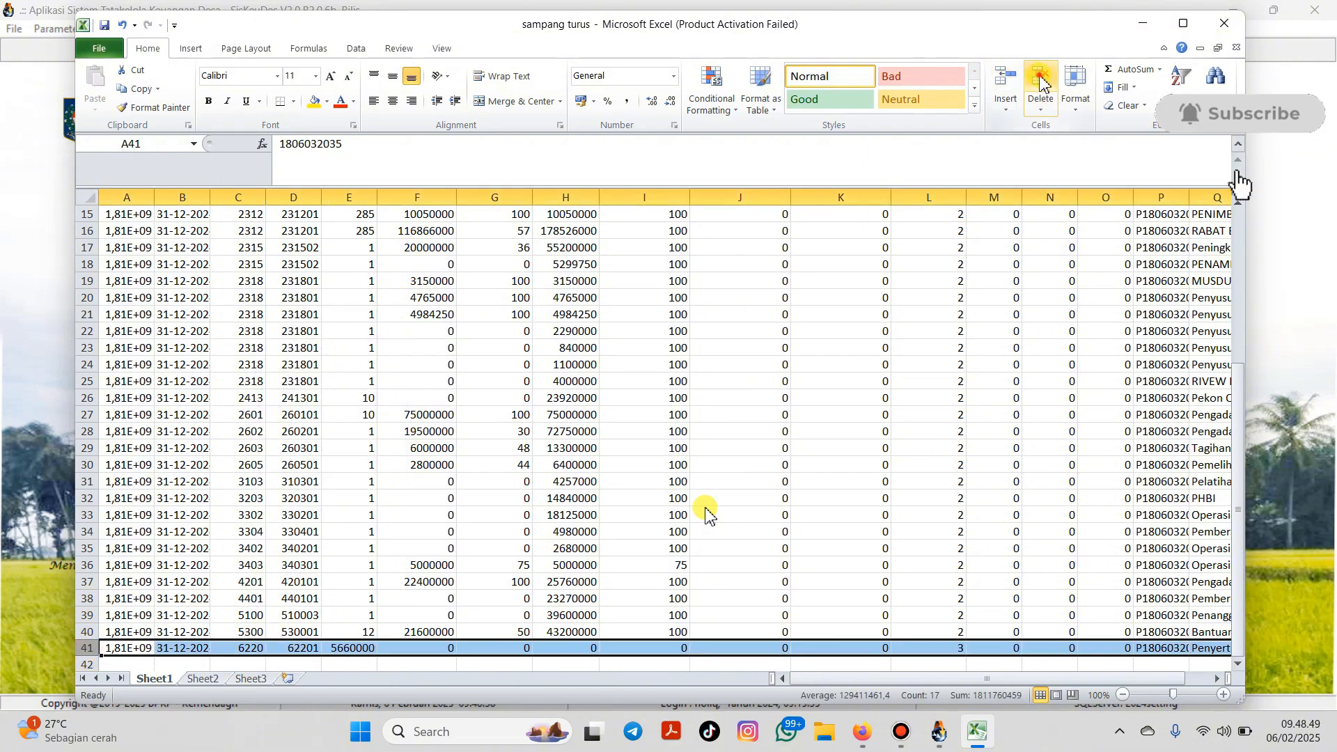
pyautogui.press('Delete')
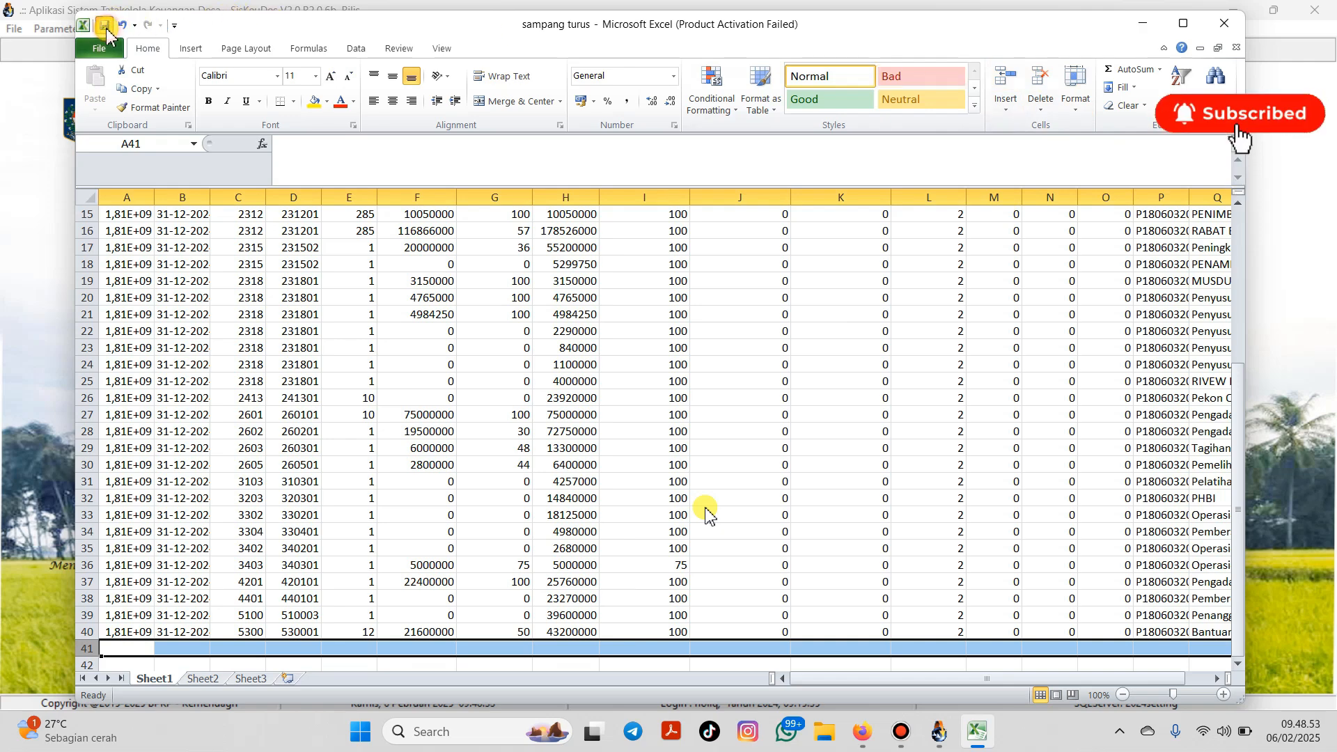
# Step: Close the workbook and open the Dana Desa Input Penyerapan table in OMSPAN TKD
pyautogui.click(1226, 22)
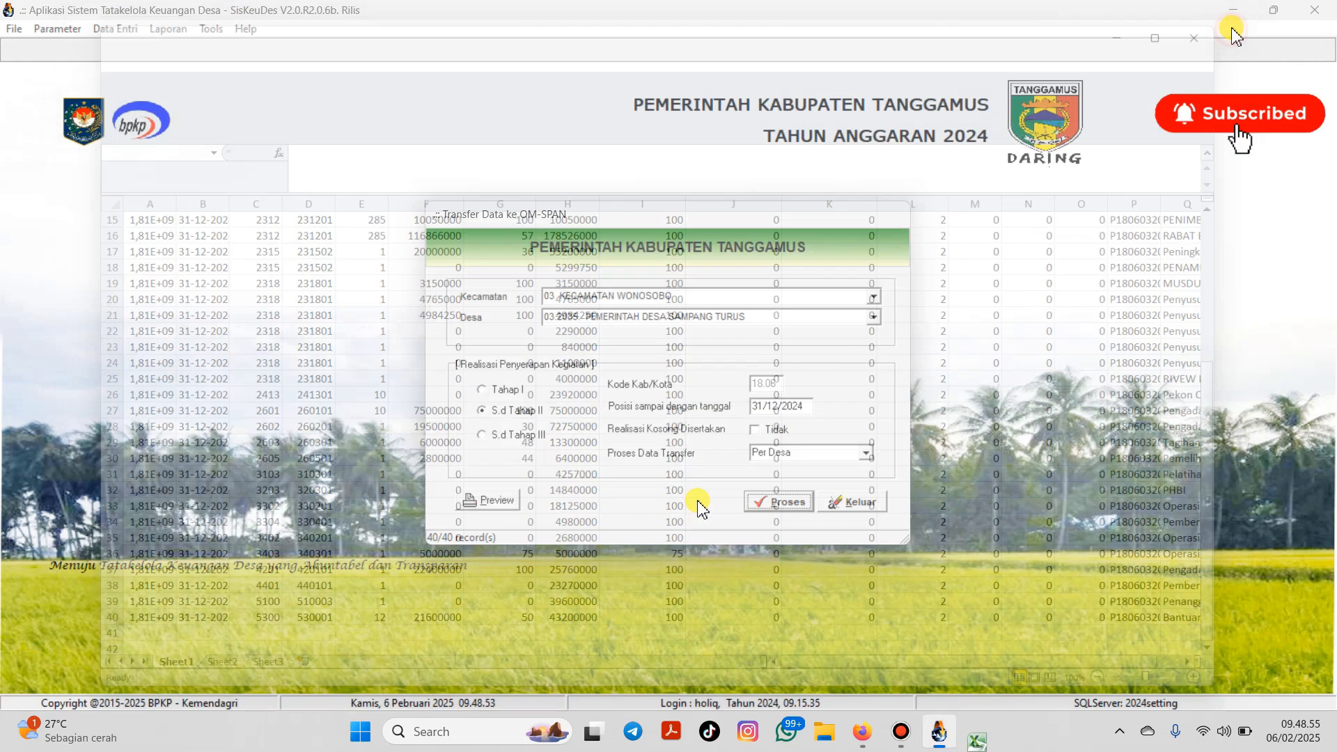
pyautogui.click(881, 731)
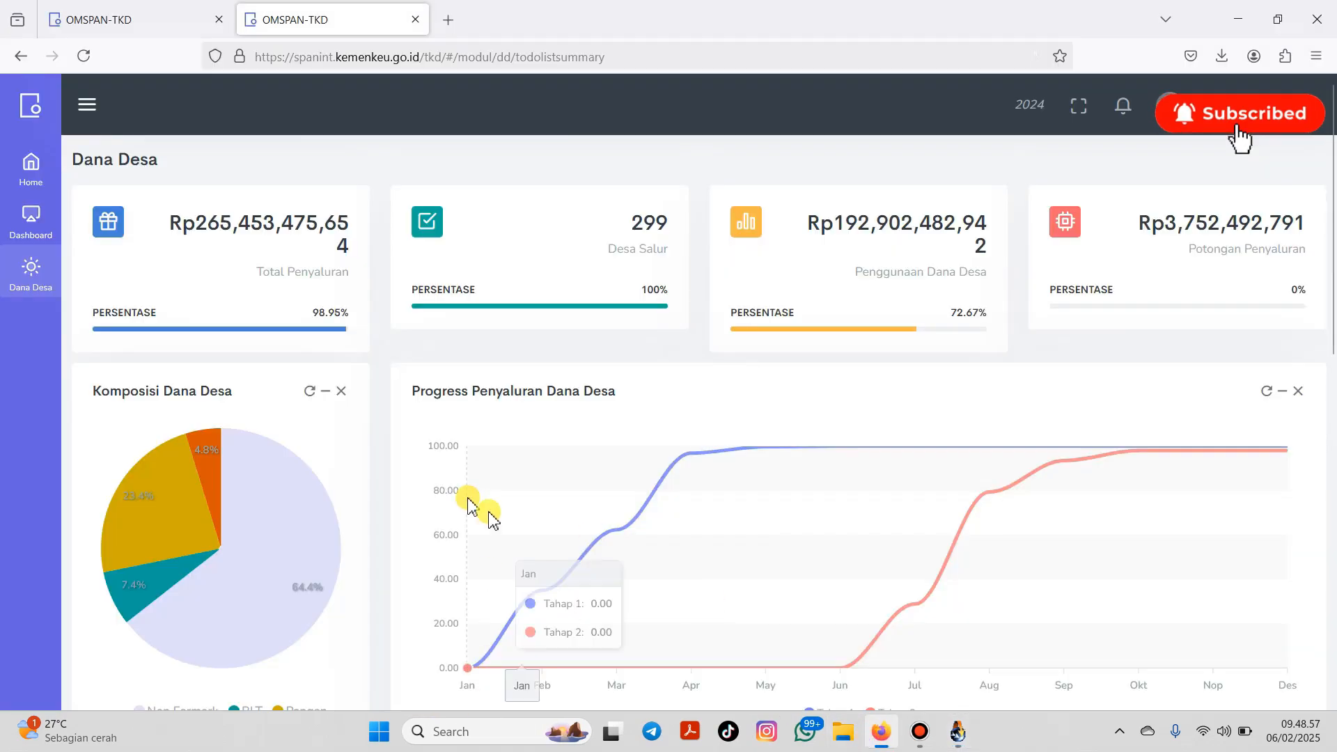
pyautogui.click(25, 299)
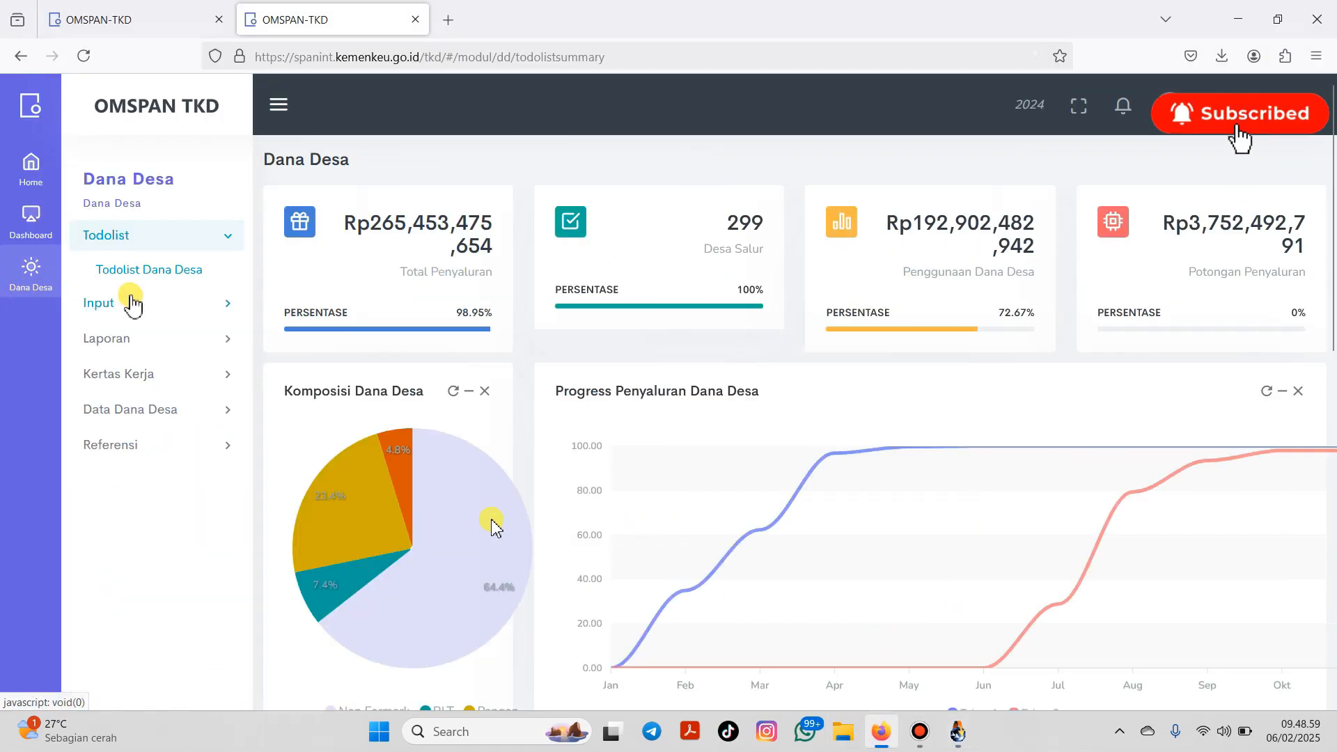
pyautogui.click(129, 273)
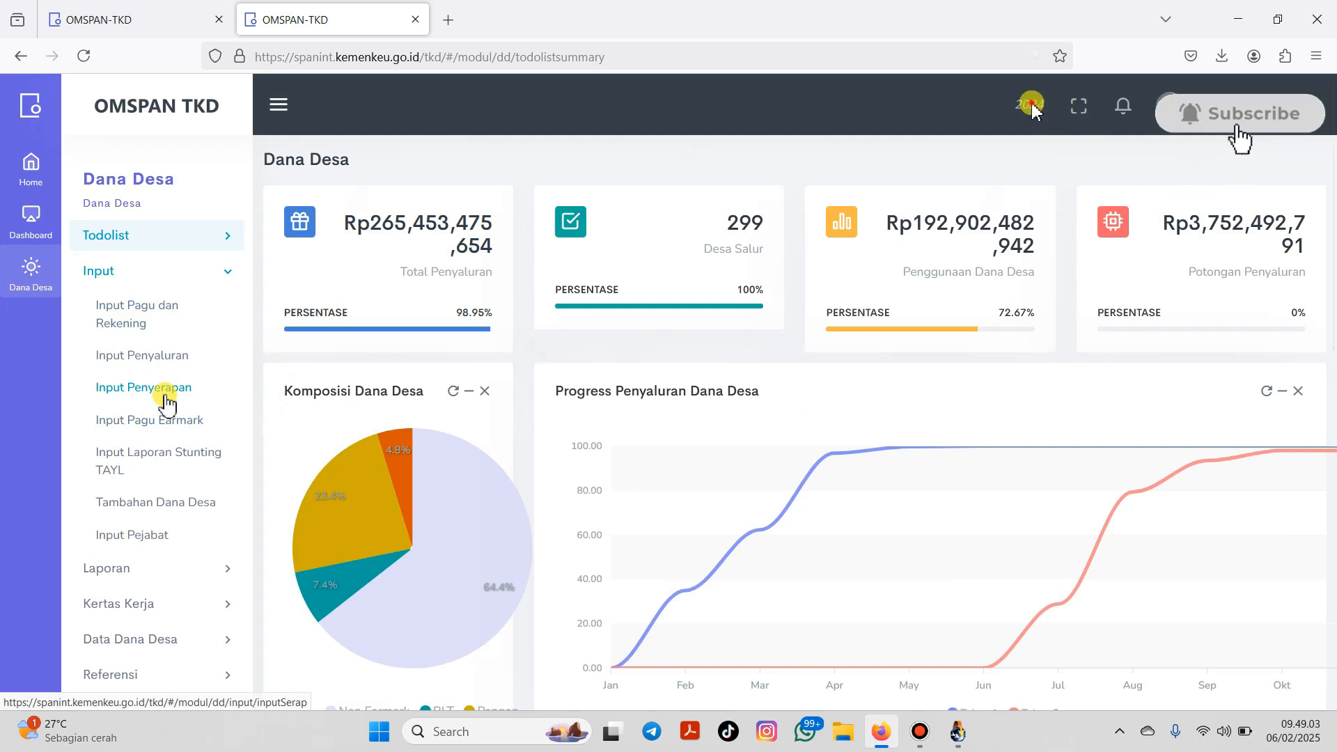
pyautogui.click(166, 394)
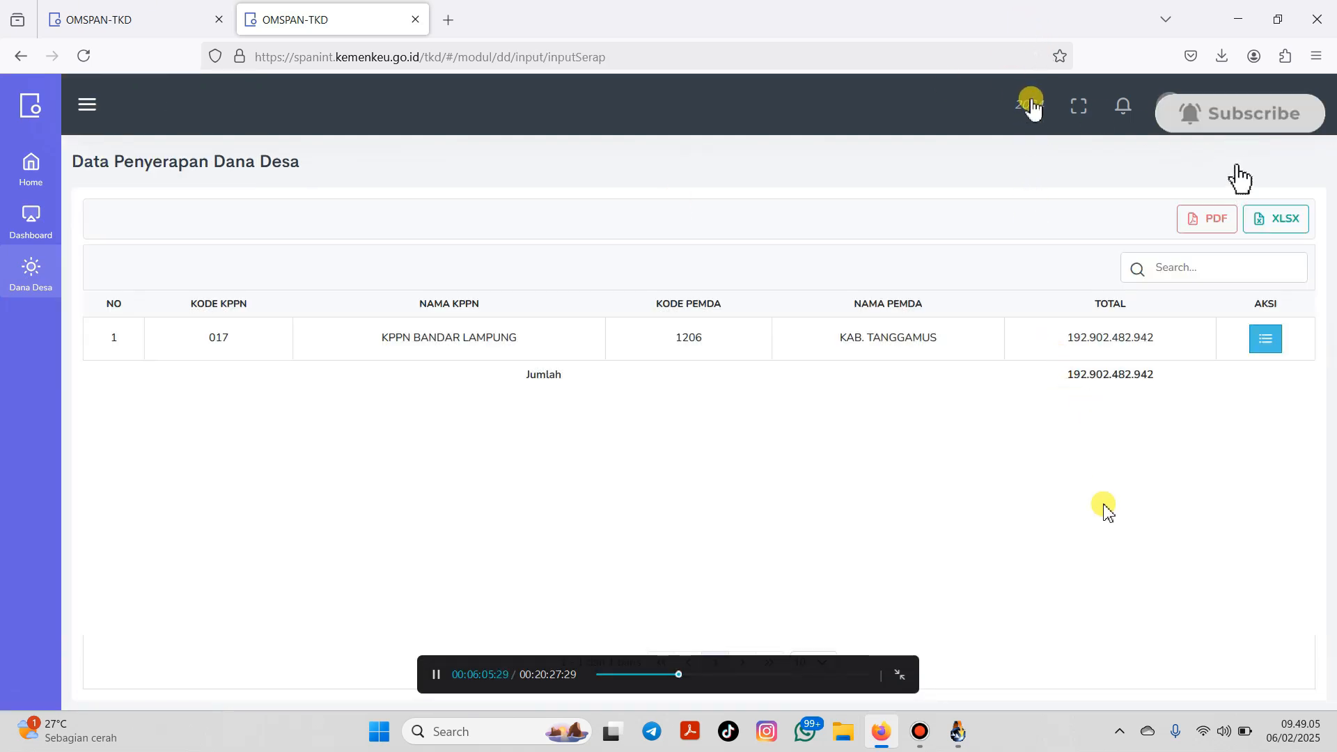
# Step: Drill down via 'won' to Wonosobo, then 'sampa' to Sampang Turus, and open its upload page
pyautogui.click(1265, 338)
pyautogui.click(1196, 269)
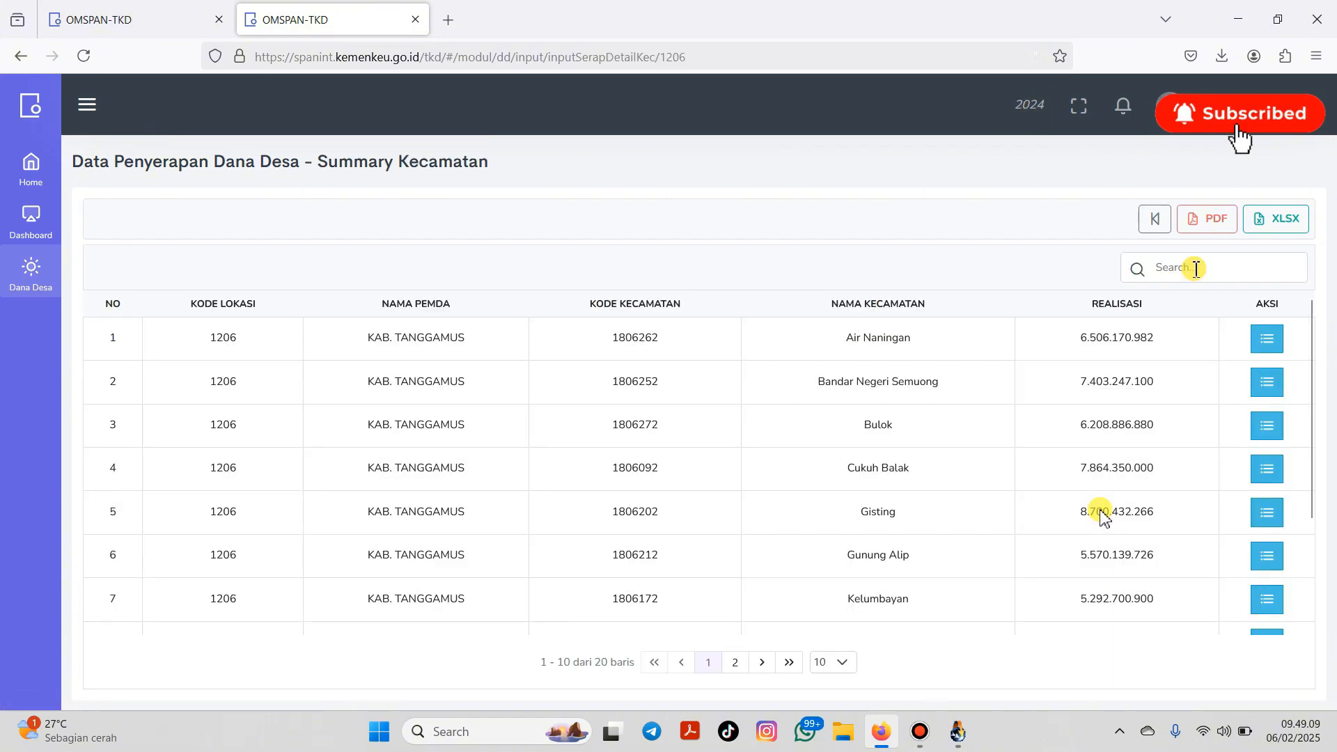
pyautogui.write('wono')
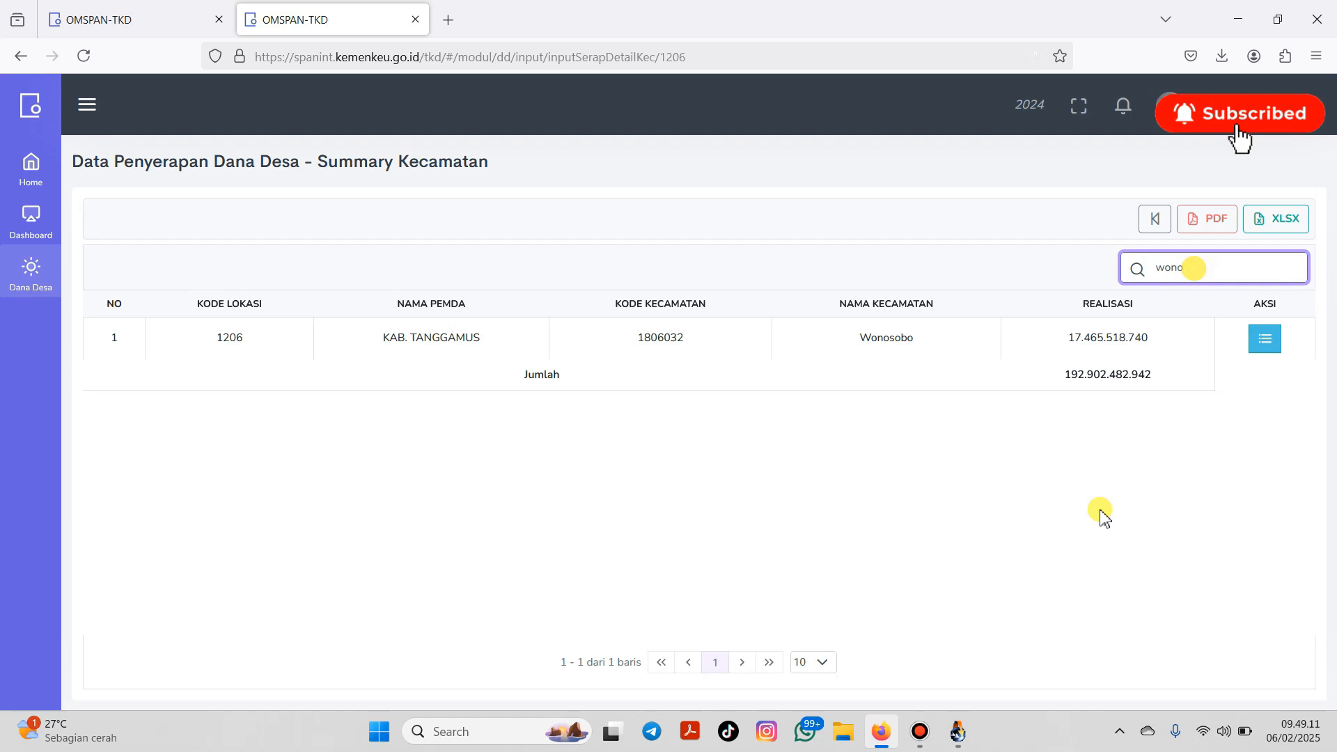
pyautogui.click(1269, 342)
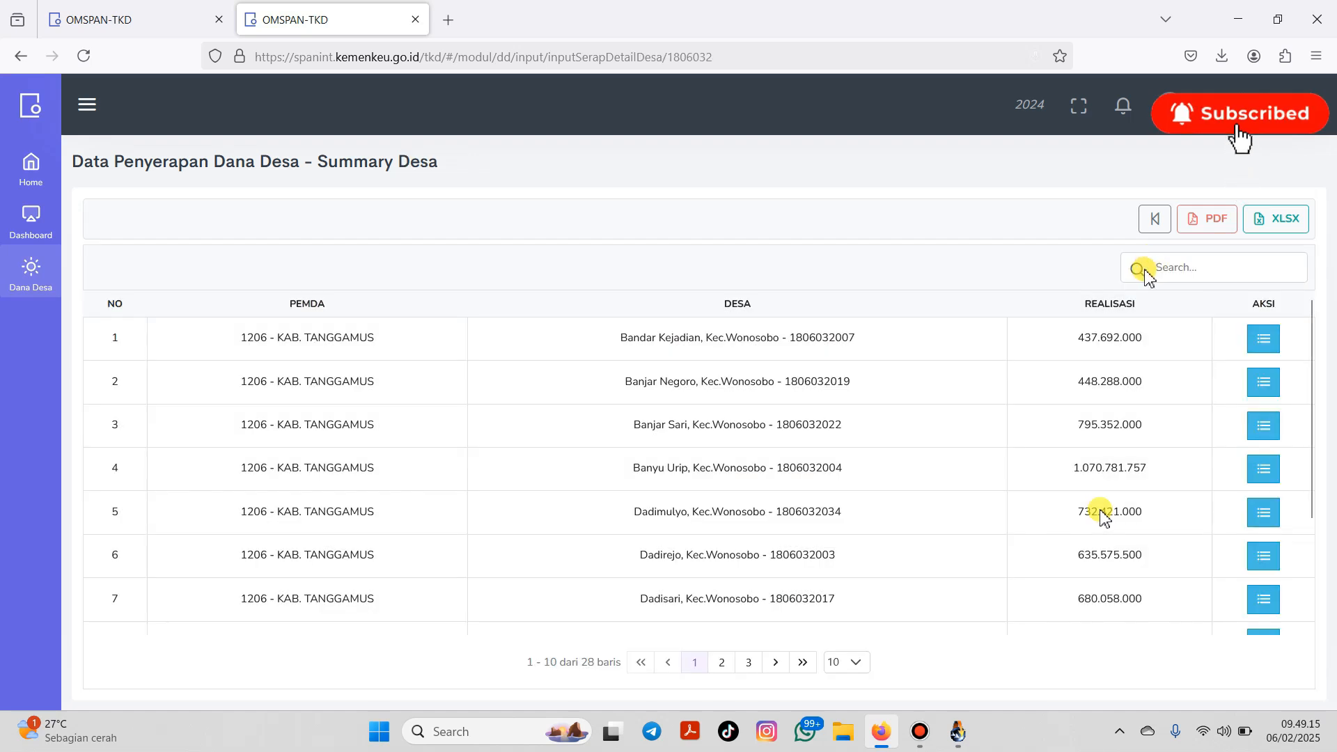
pyautogui.write('sampa')
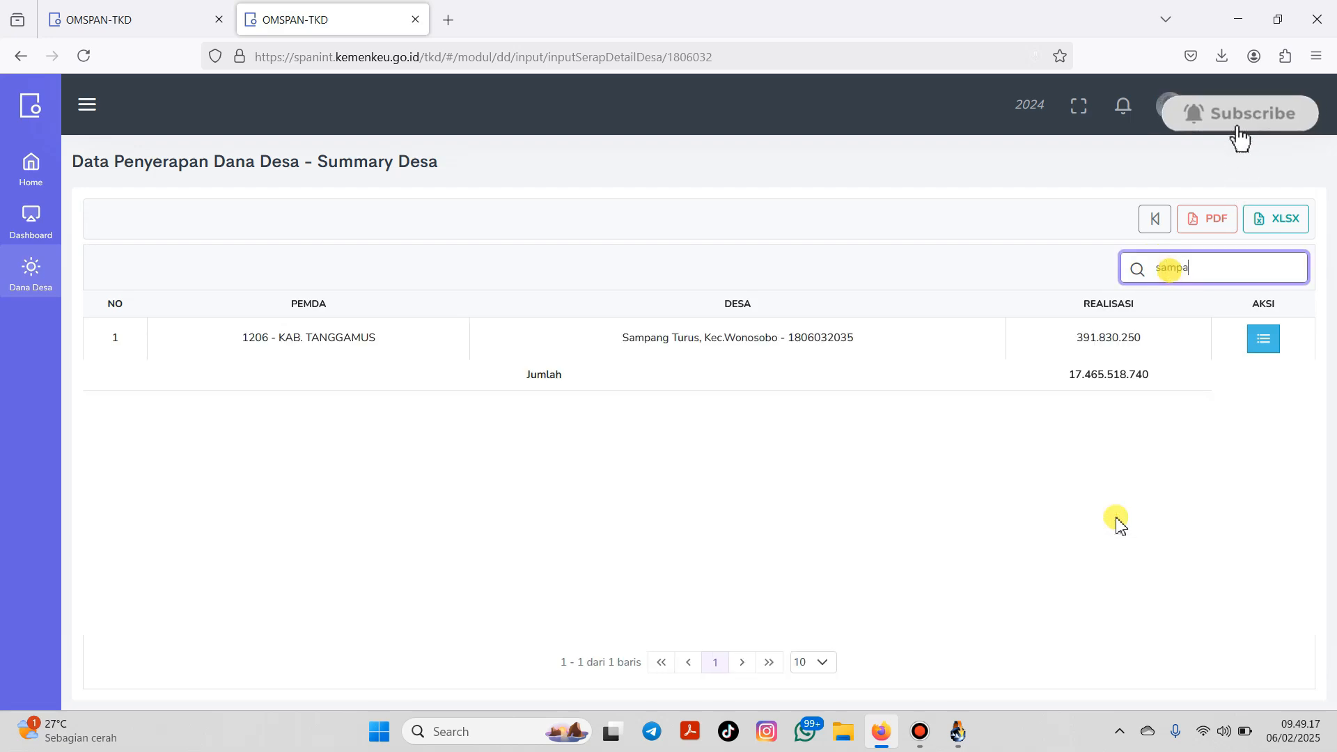
pyautogui.click(1264, 339)
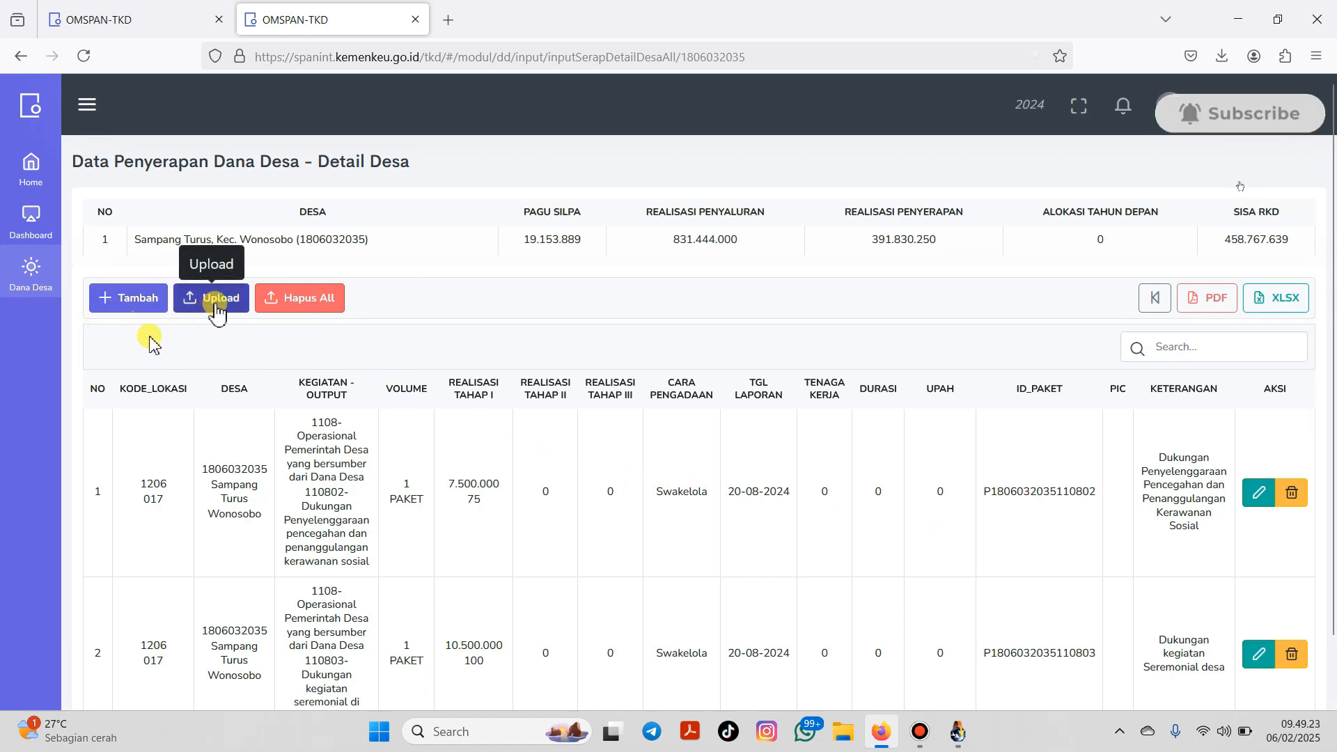
pyautogui.click(216, 301)
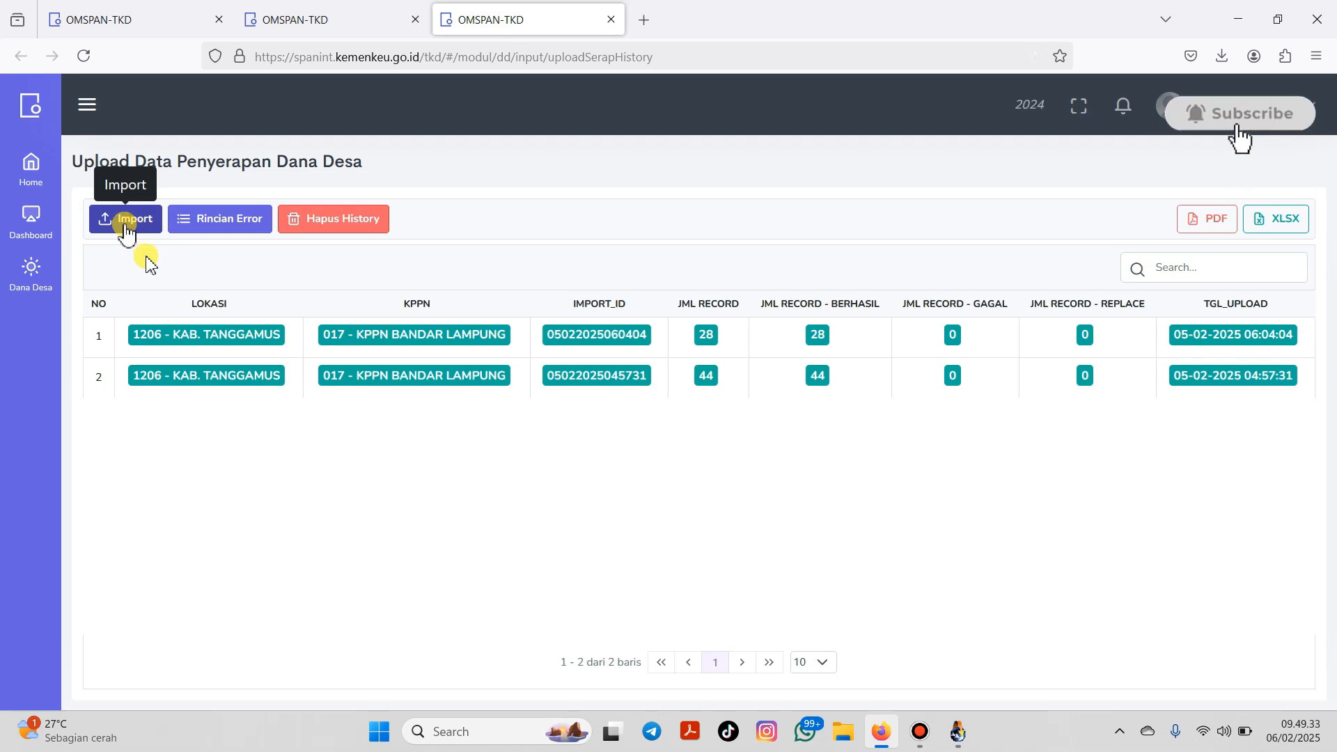
# Step: Import and upload sampang turus.xlsx from Documents as the absorption data file
pyautogui.click(126, 221)
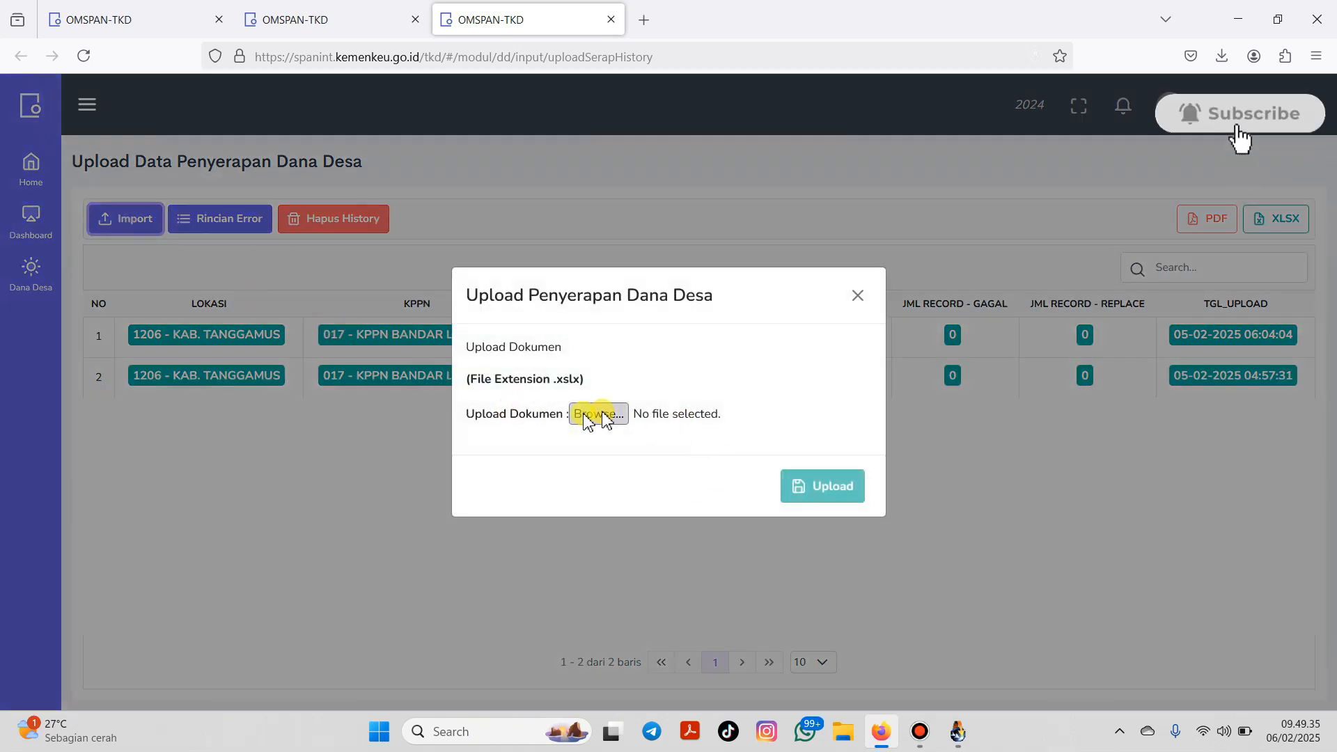
pyautogui.click(597, 415)
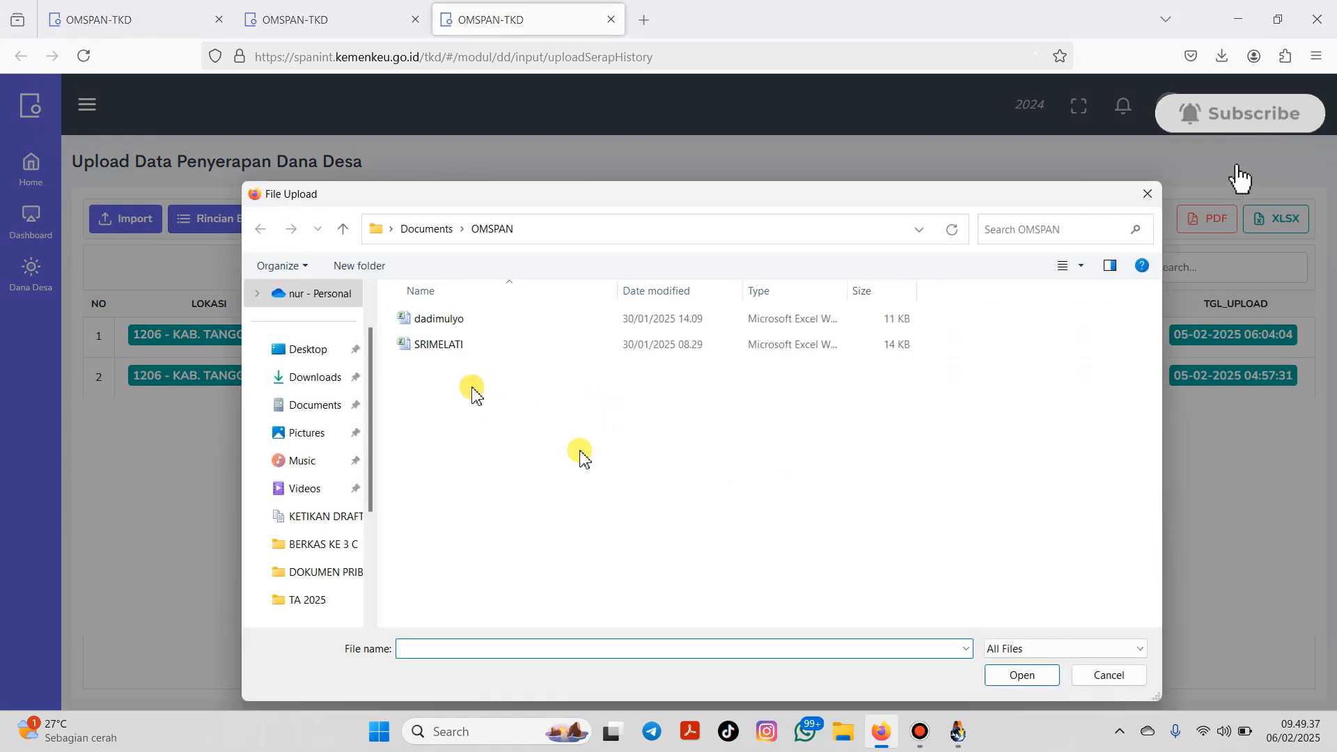
pyautogui.click(321, 409)
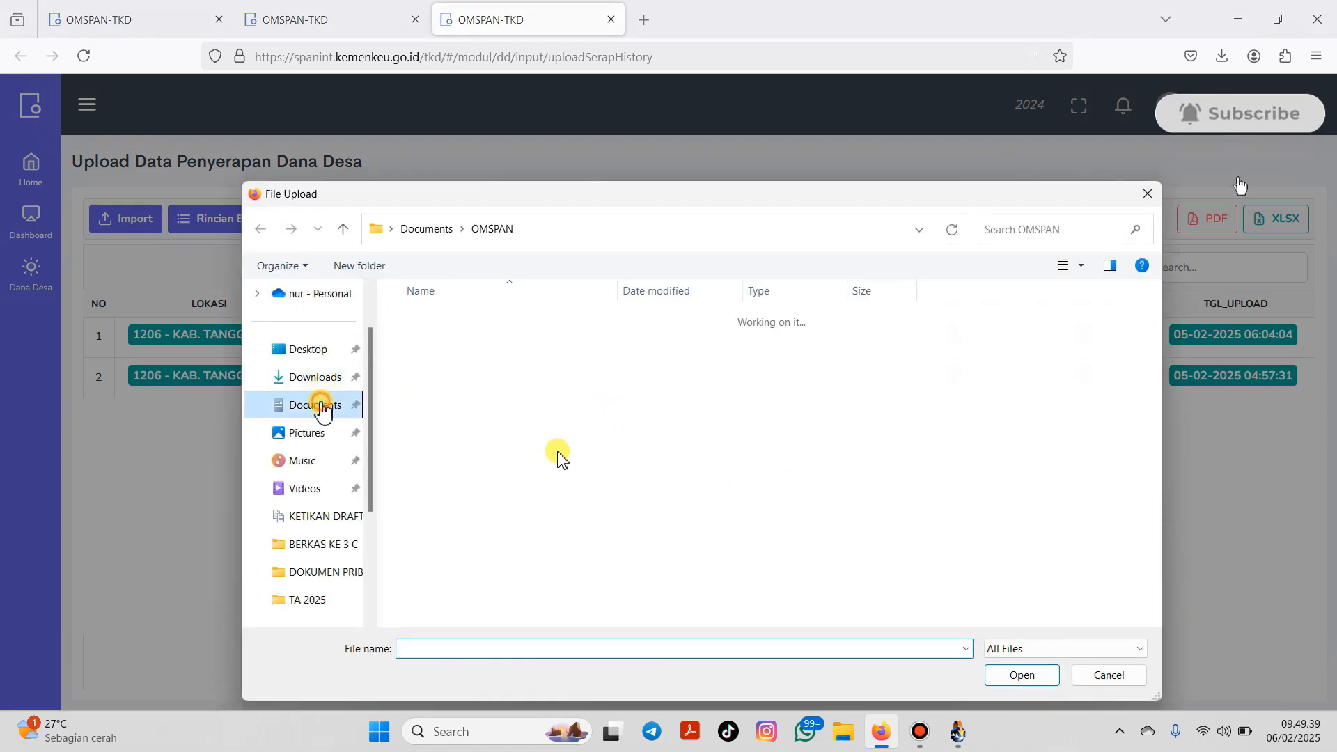
pyautogui.scroll(-10, 627, 533)
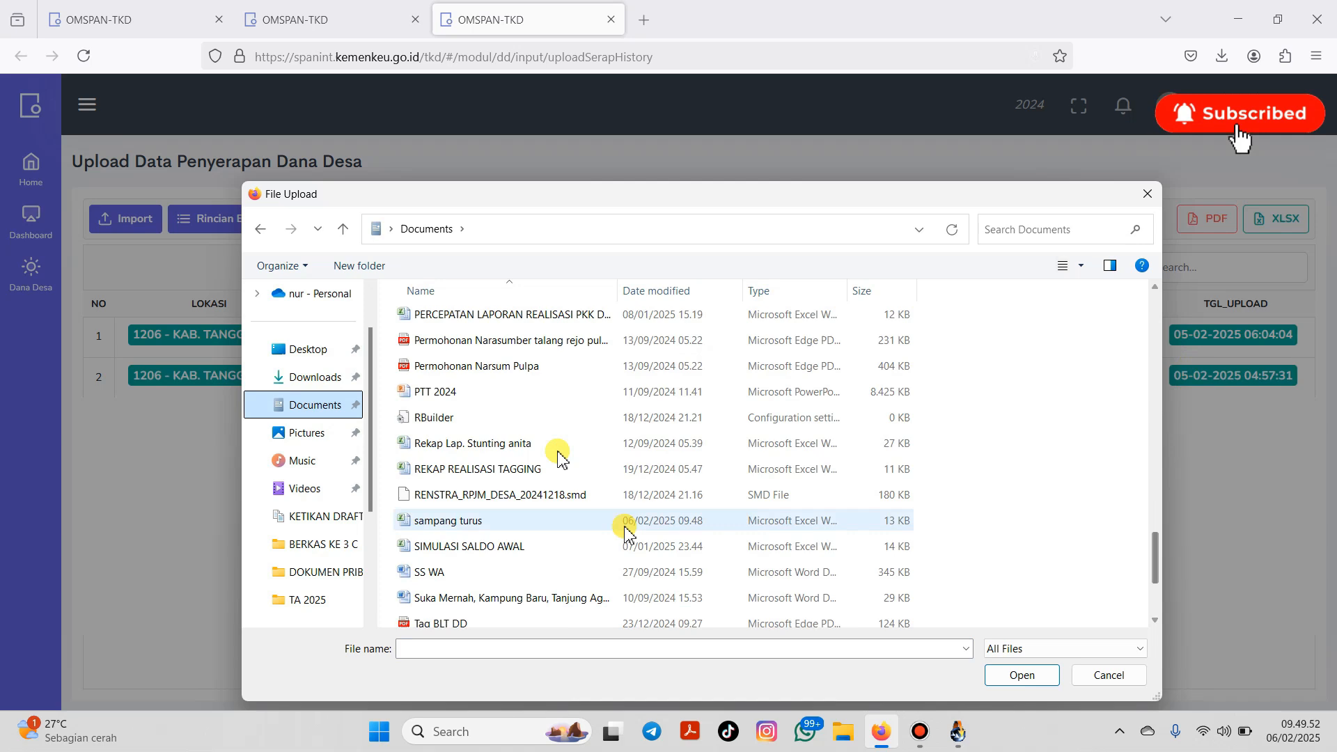
pyautogui.click(480, 523)
pyautogui.click(1021, 675)
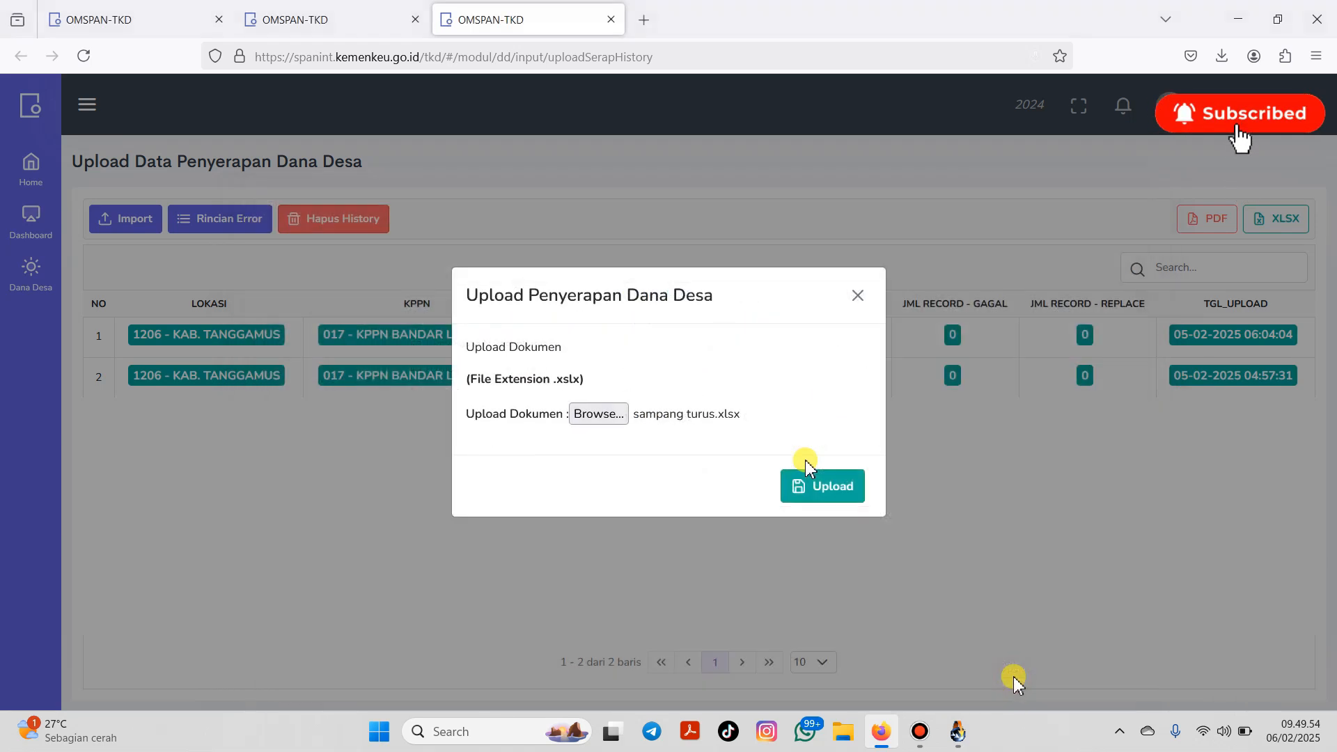
pyautogui.click(843, 496)
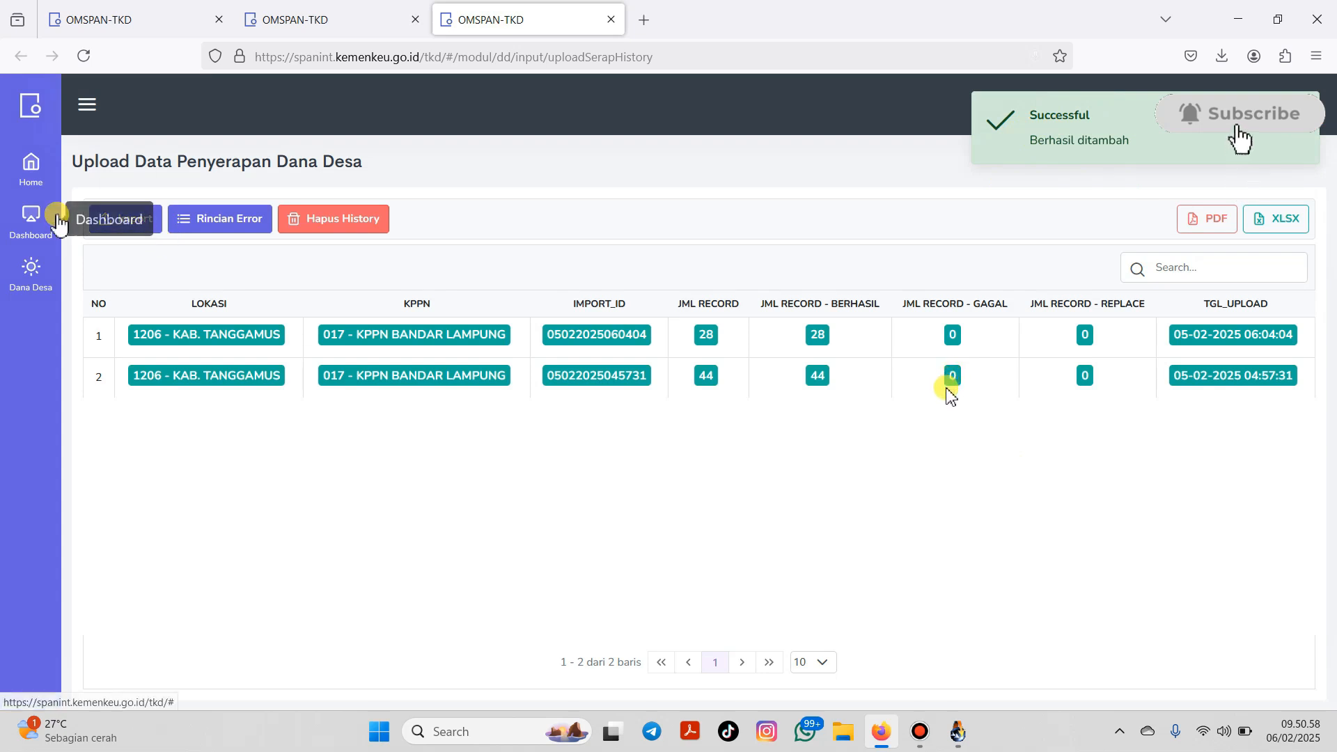
pyautogui.click(35, 273)
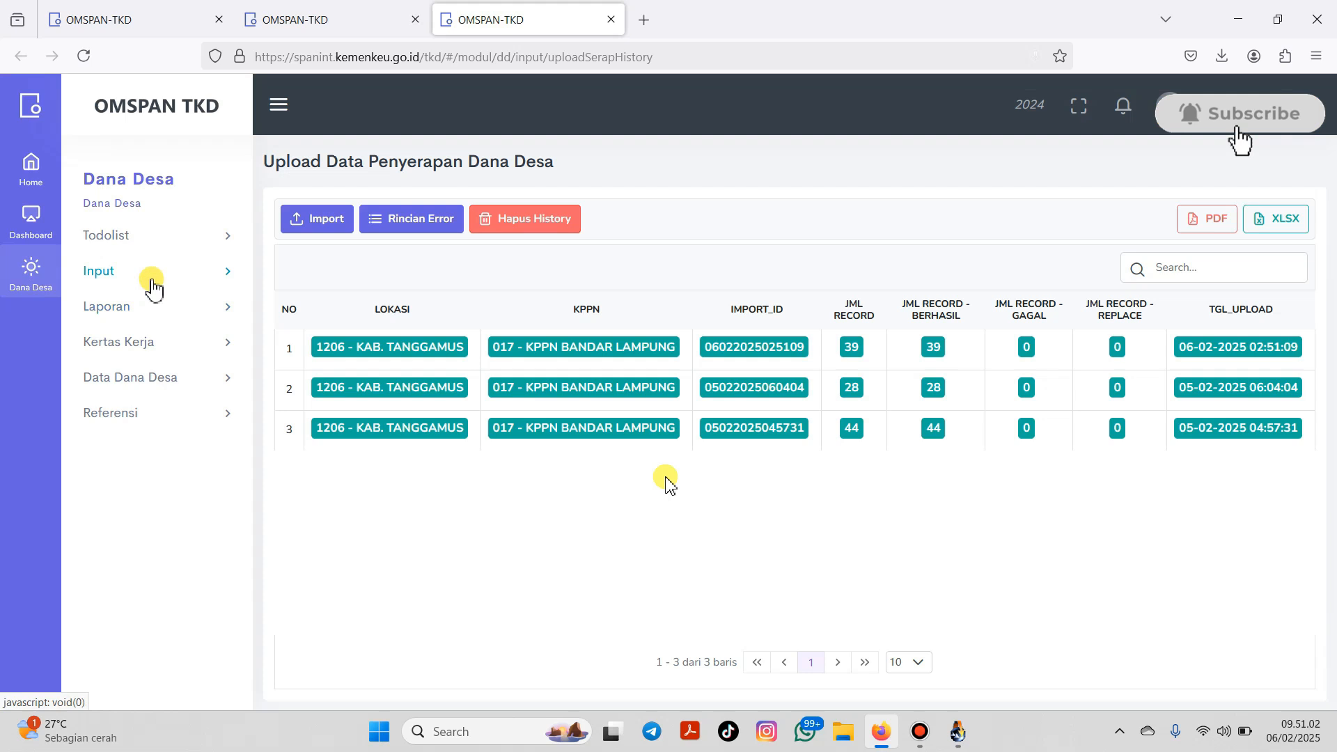
# Step: Open the Pagu Earmark table, search 'sampa', and open Sampang Turus's Rekam Laporan detail
pyautogui.click(152, 287)
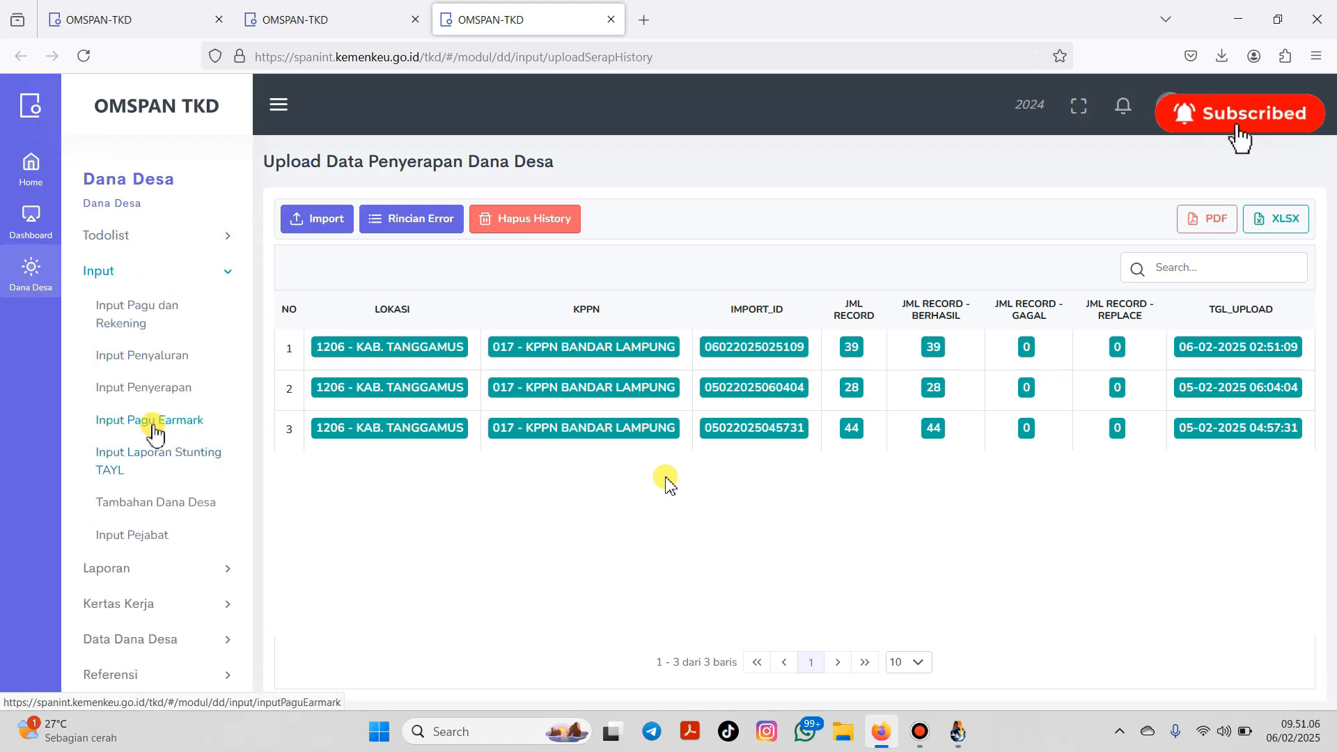
pyautogui.click(153, 423)
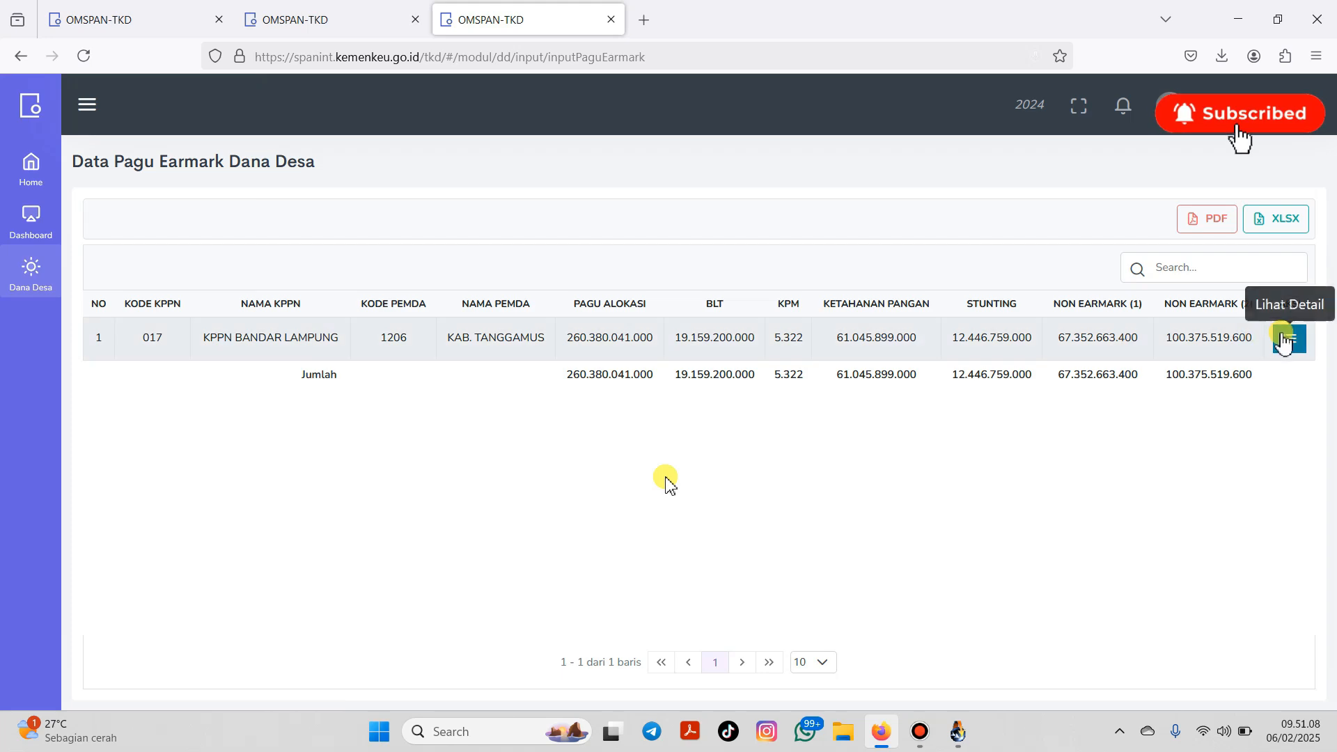
pyautogui.click(1291, 339)
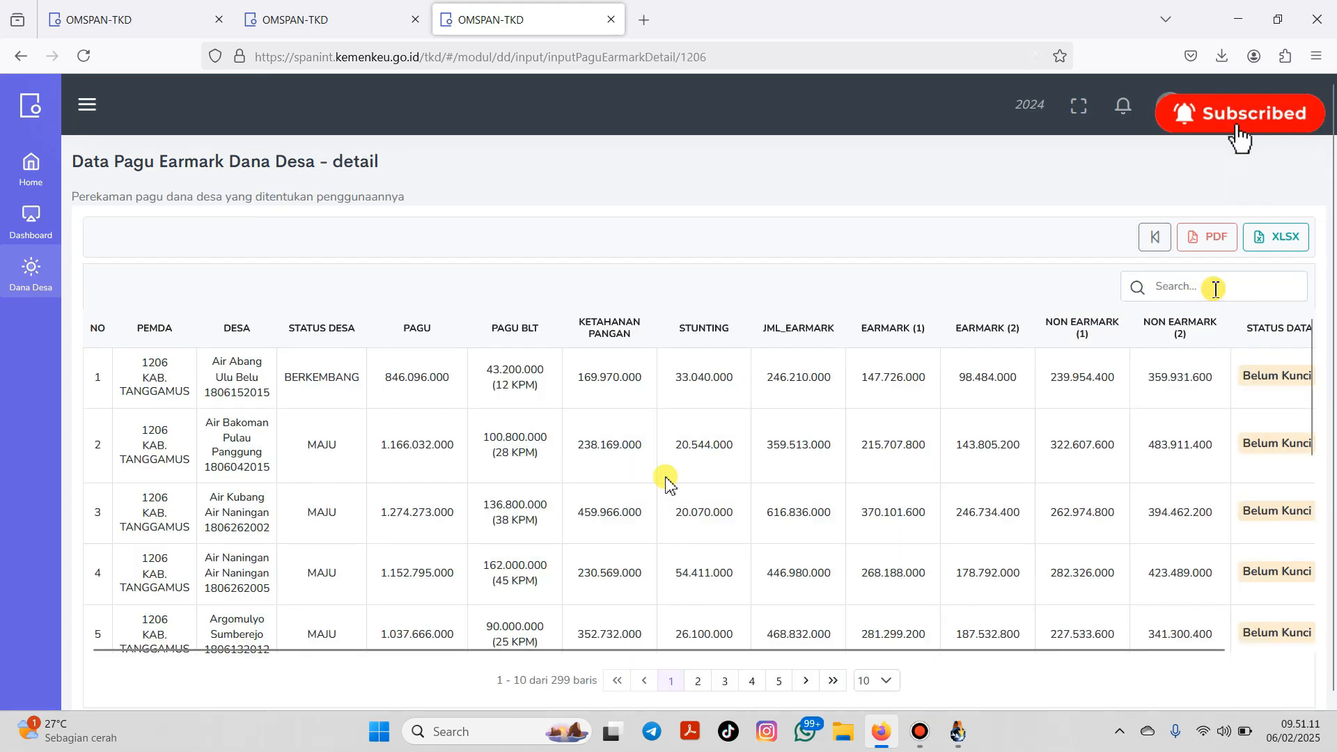
pyautogui.click(1208, 287)
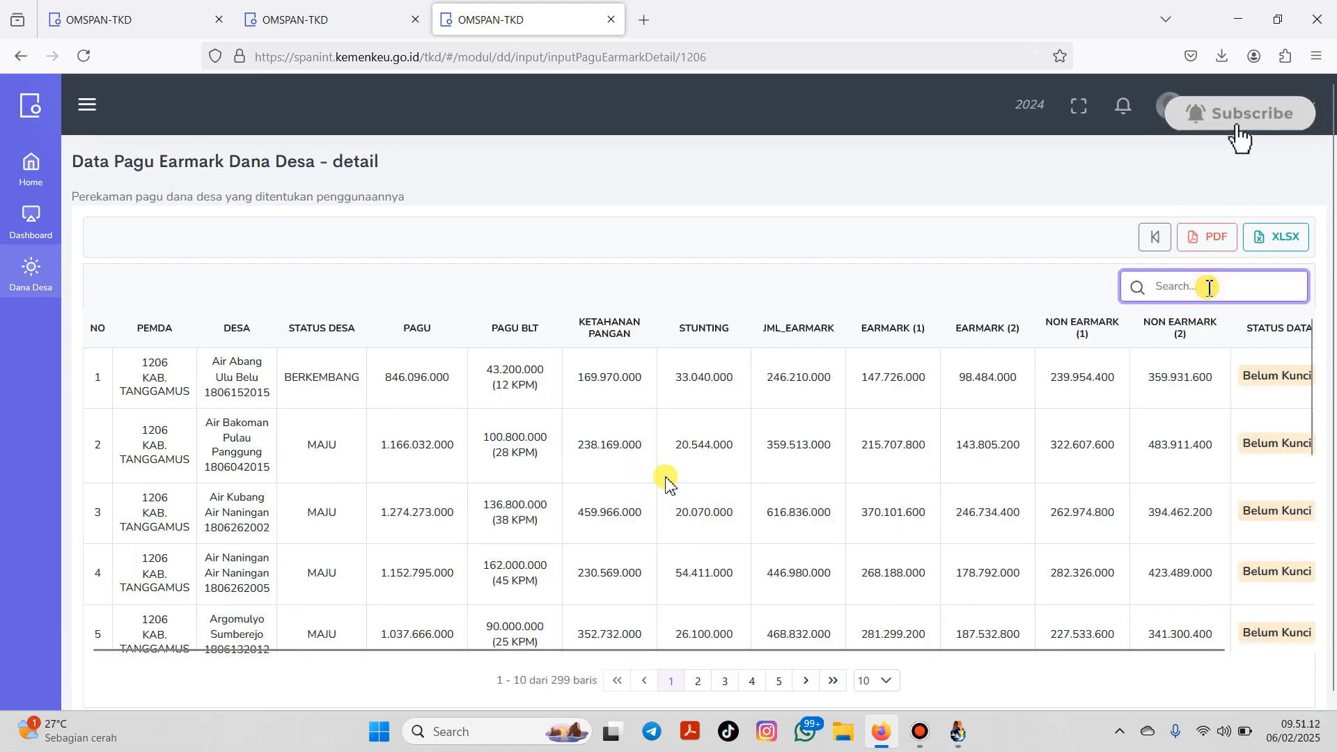
pyautogui.write('sampang')
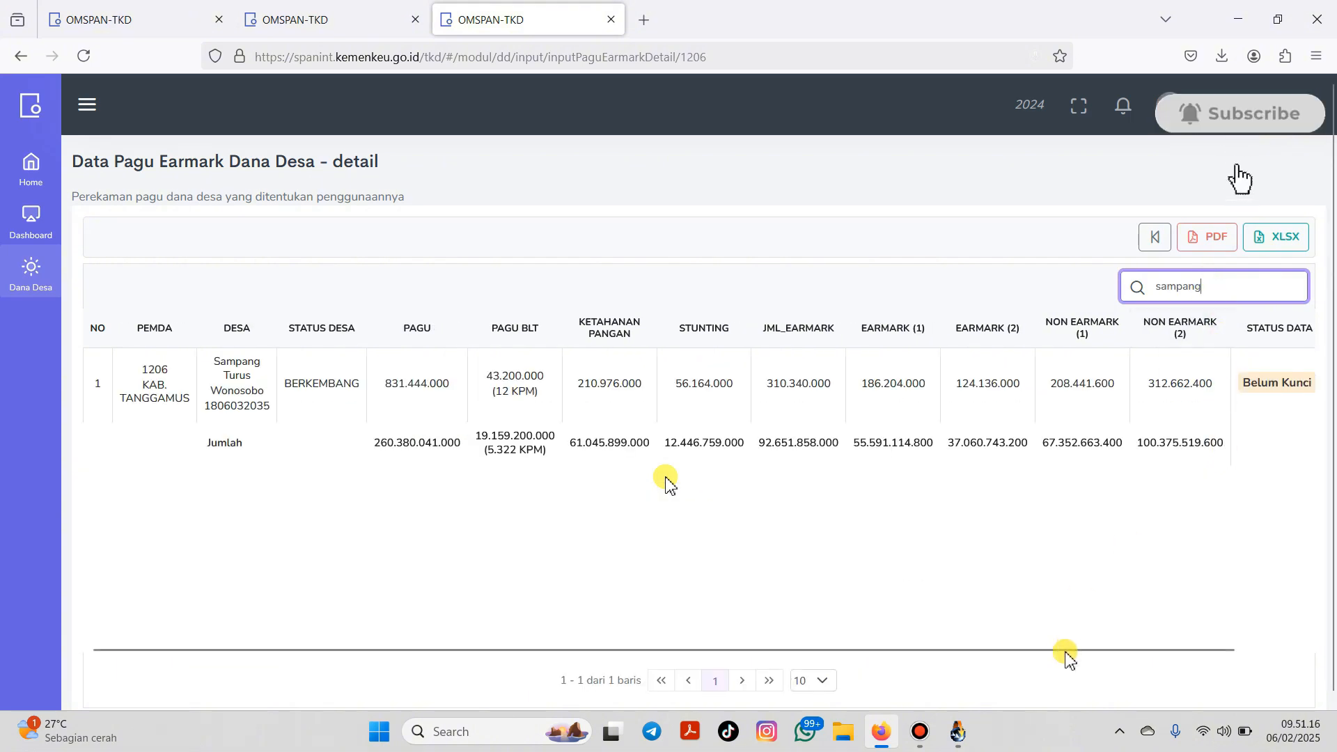
pyautogui.moveTo(1065, 648); pyautogui.dragTo(1269, 634)
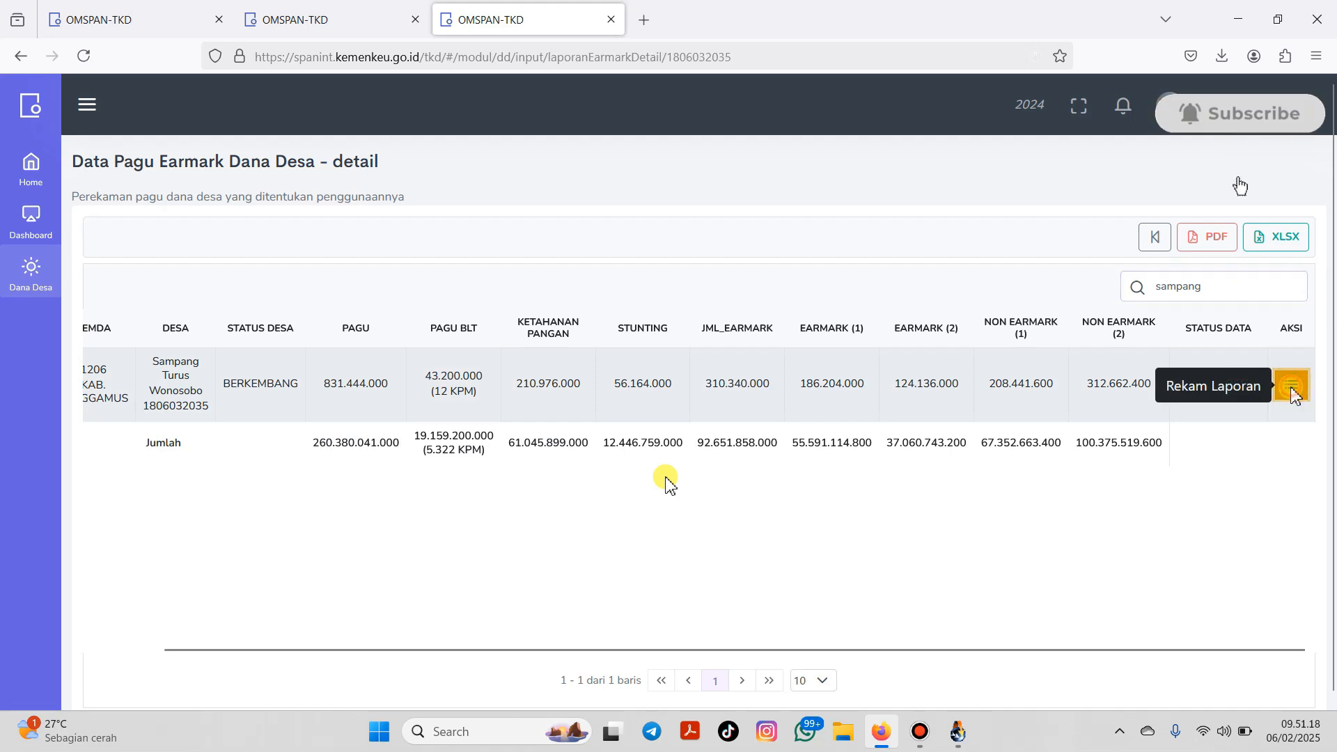
pyautogui.click(1292, 384)
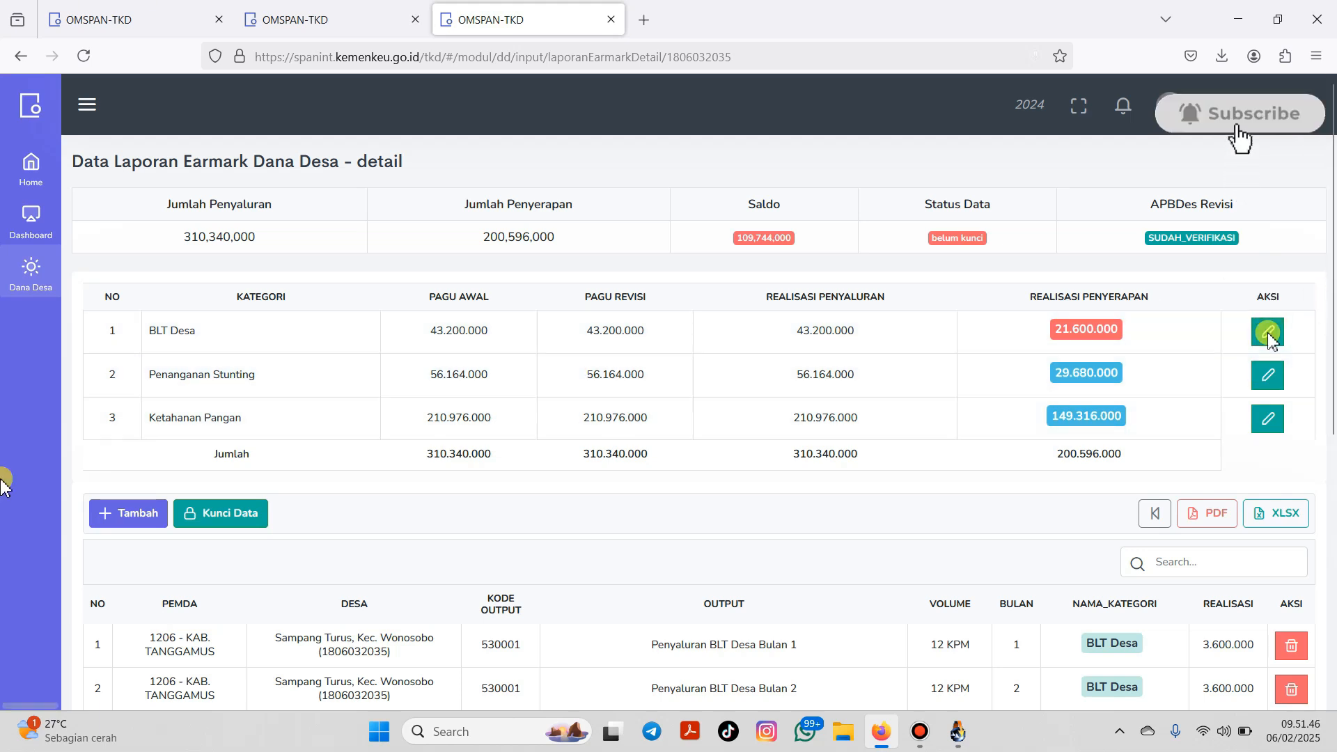
# Step: Add a BLT Desa realization record for Bulan 7 (12 KPM) and save it
pyautogui.click(139, 514)
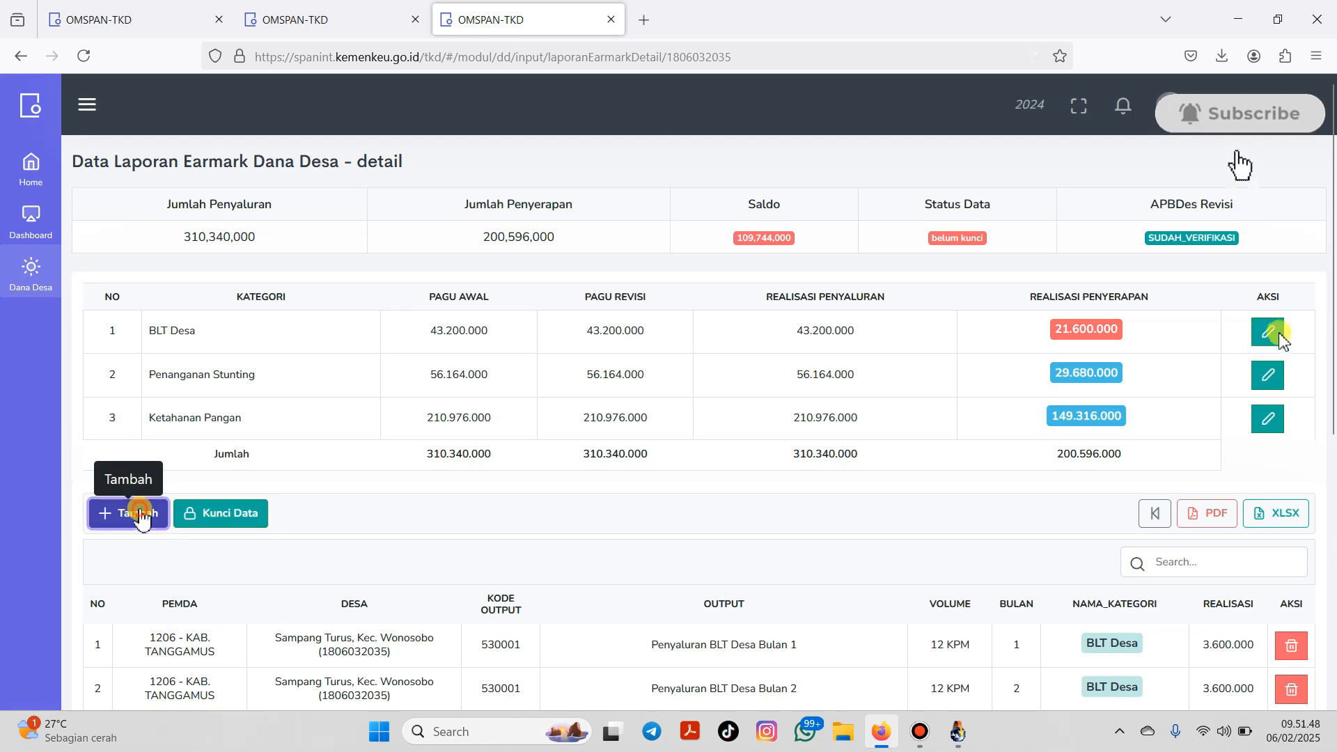
pyautogui.click(688, 248)
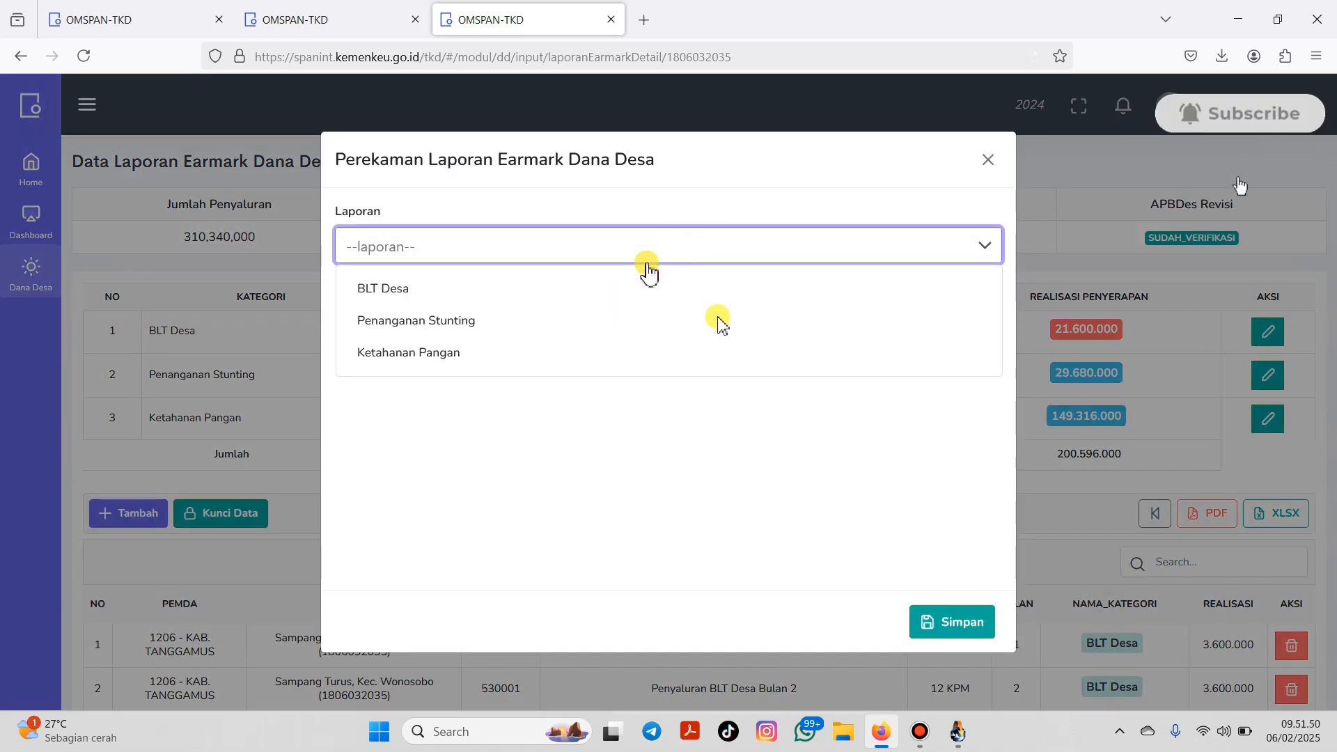
pyautogui.click(603, 287)
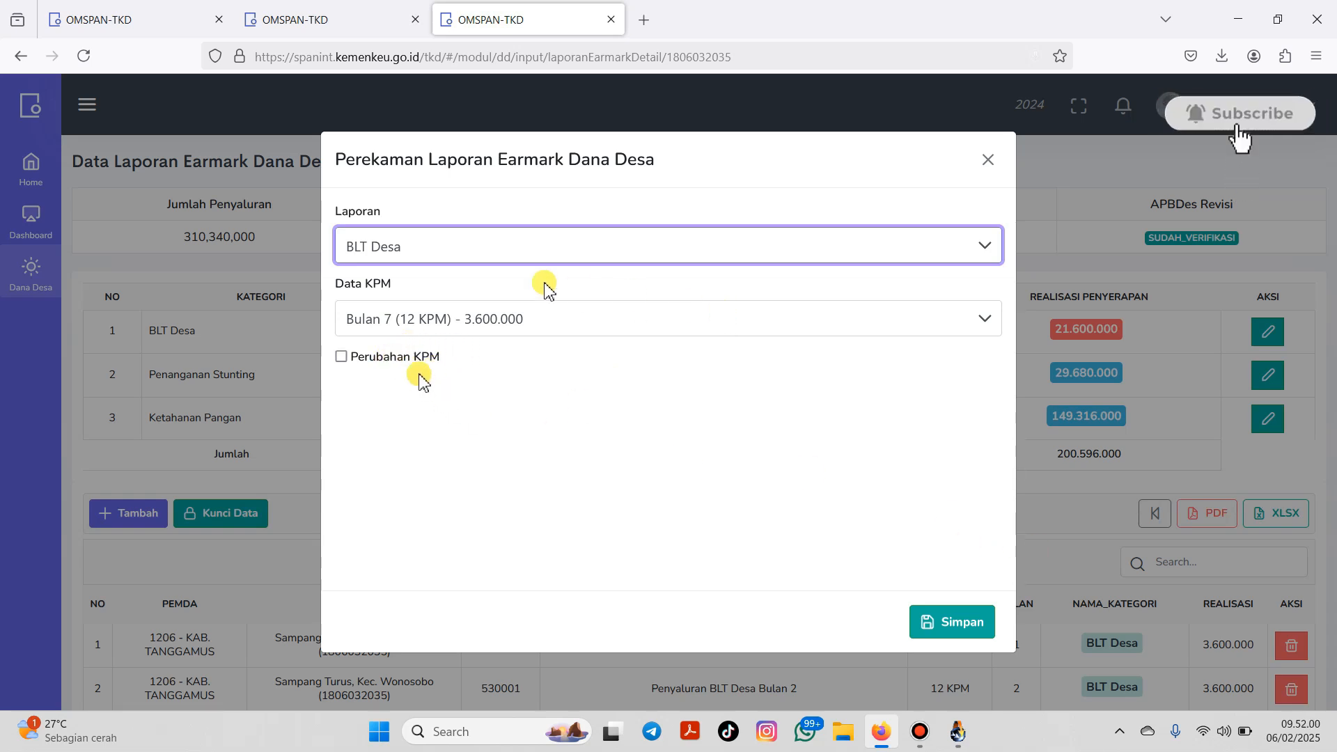
pyautogui.click(943, 622)
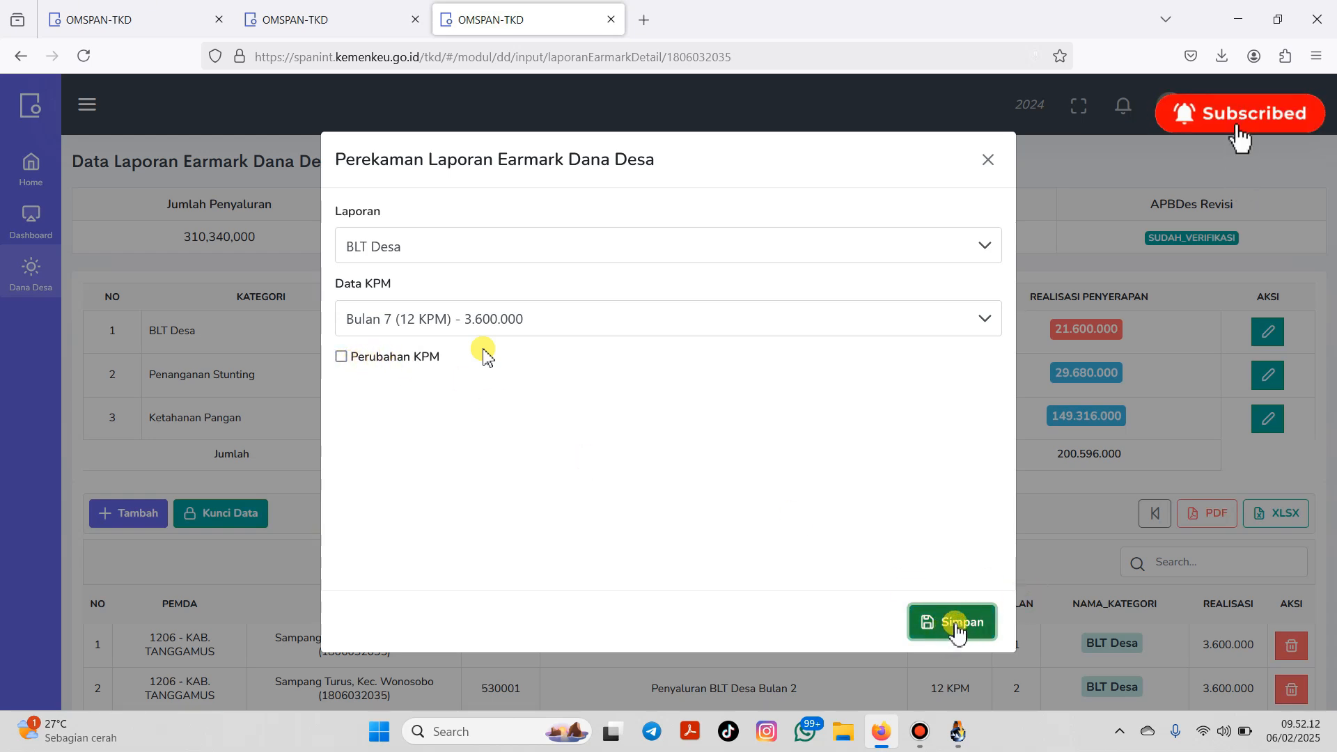
pyautogui.click(957, 626)
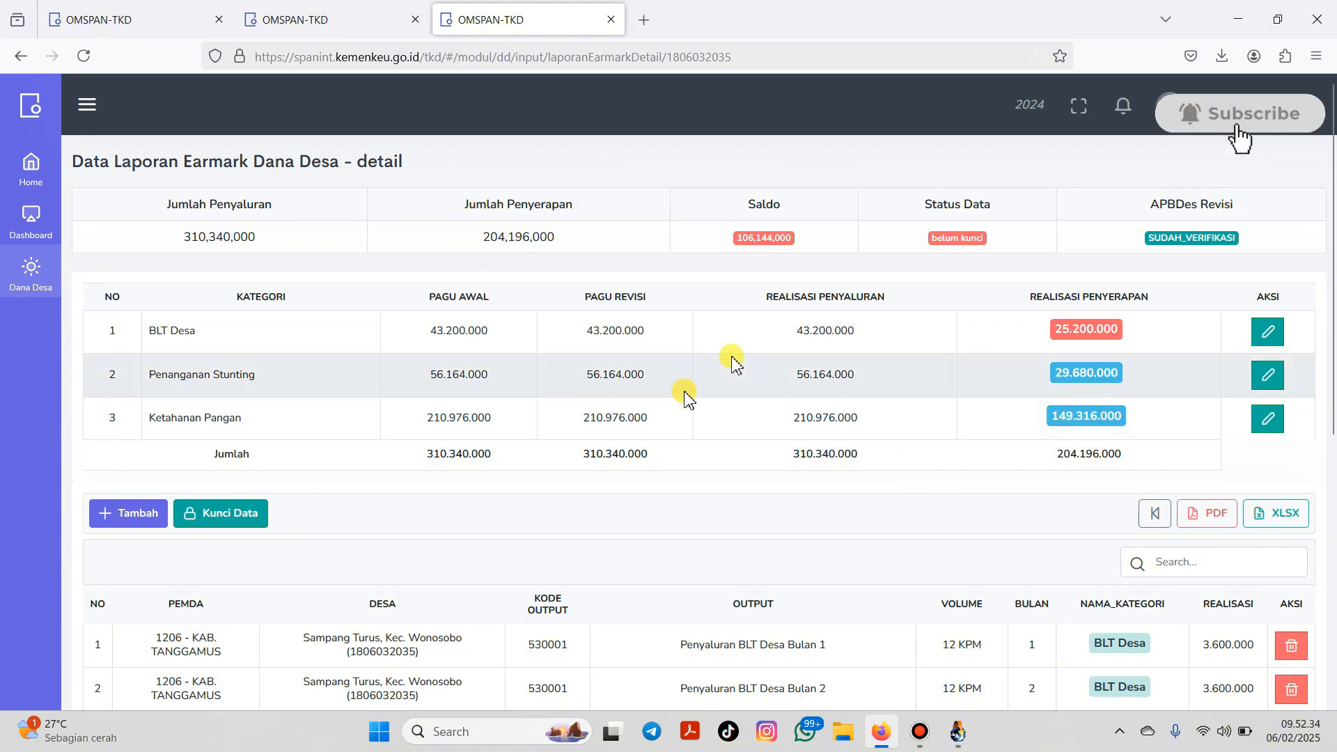
# Step: Add a BLT Desa record for Bulan 8 (12 KPM) - 3.600.000 and save it
pyautogui.click(132, 513)
pyautogui.click(937, 252)
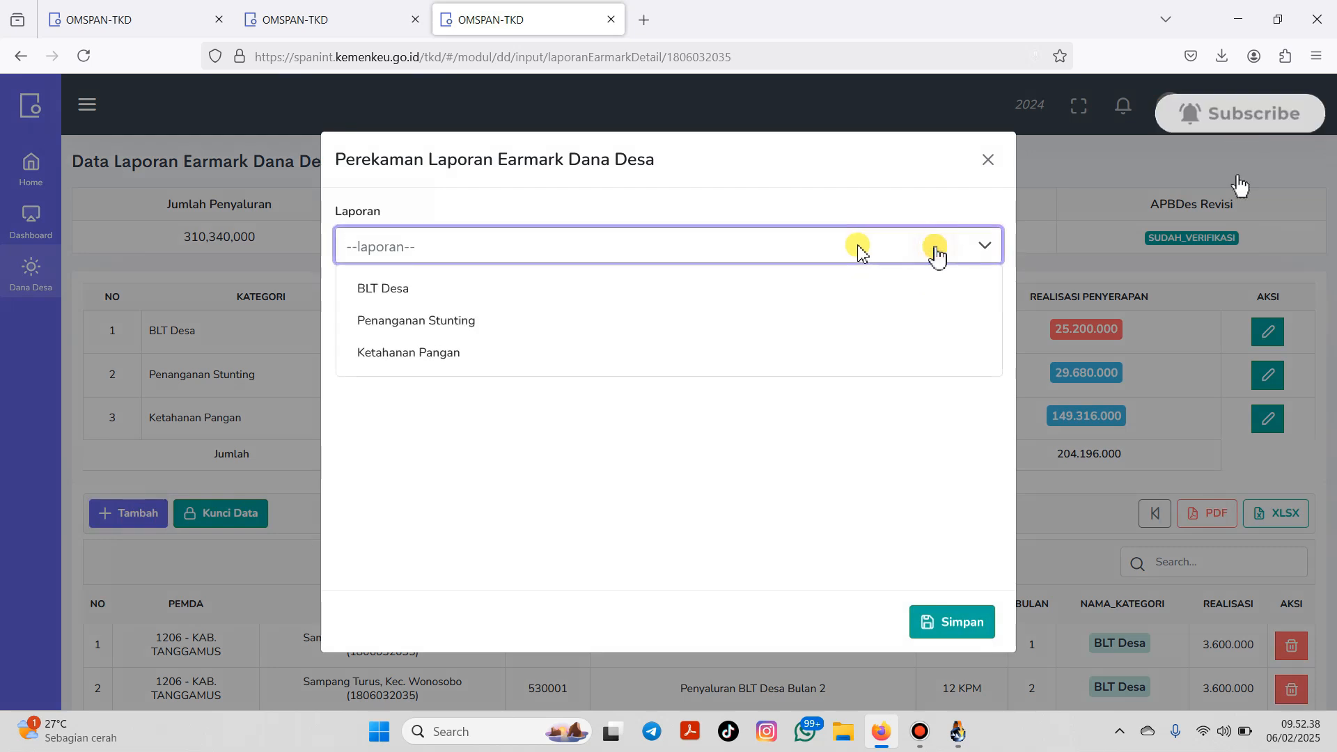
pyautogui.click(737, 290)
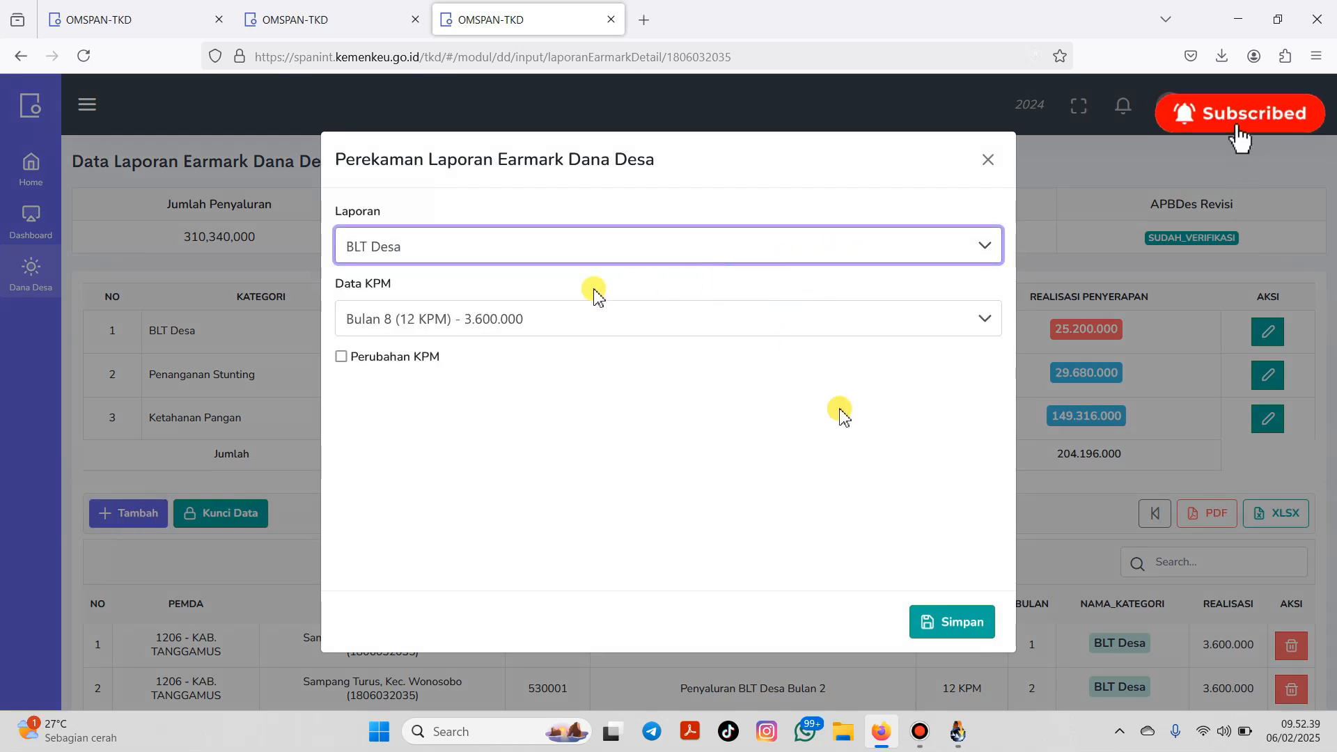
pyautogui.click(769, 318)
pyautogui.click(511, 424)
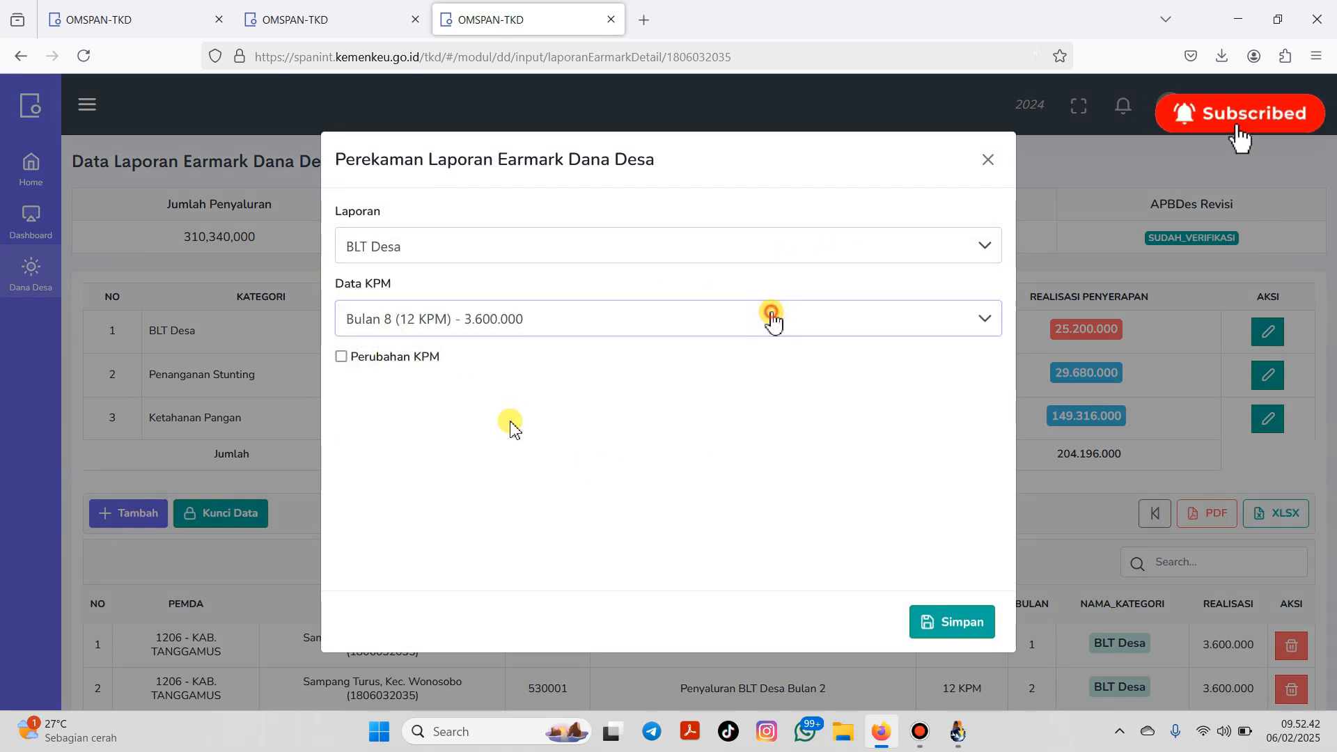
pyautogui.click(769, 318)
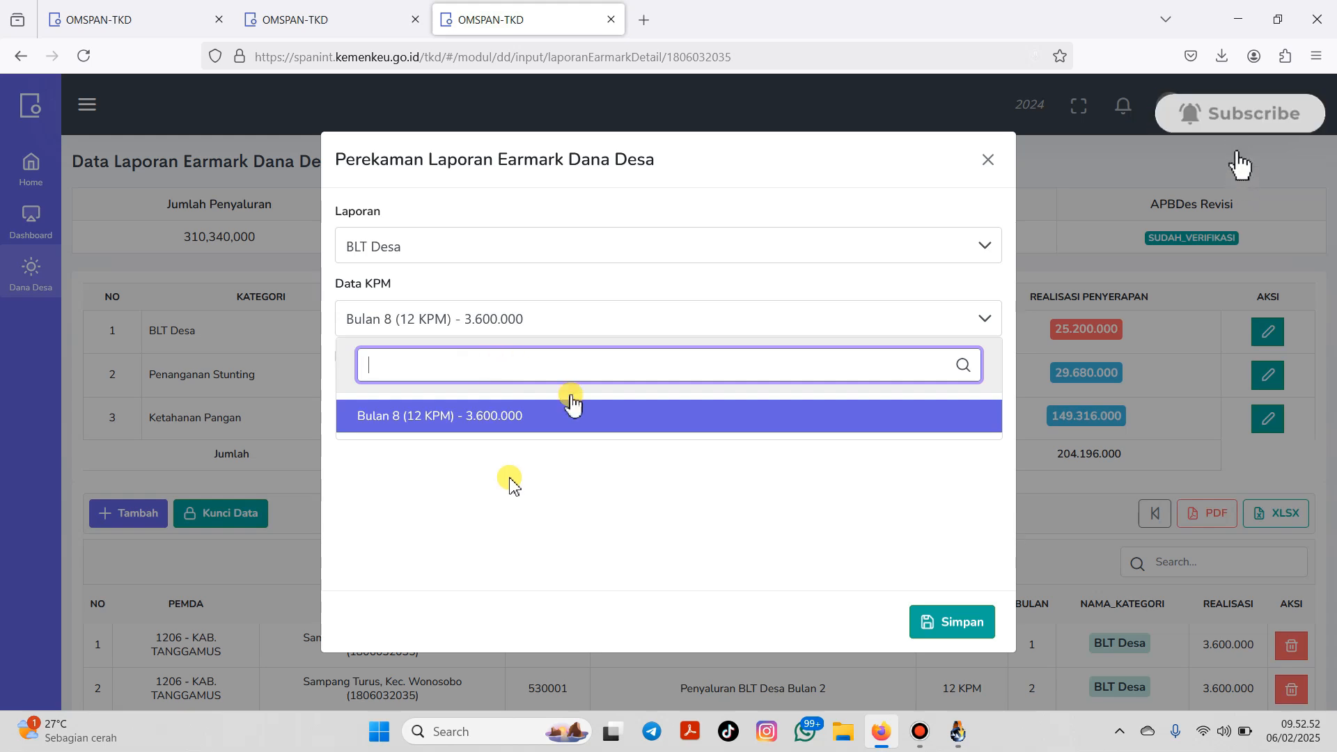
pyautogui.click(611, 421)
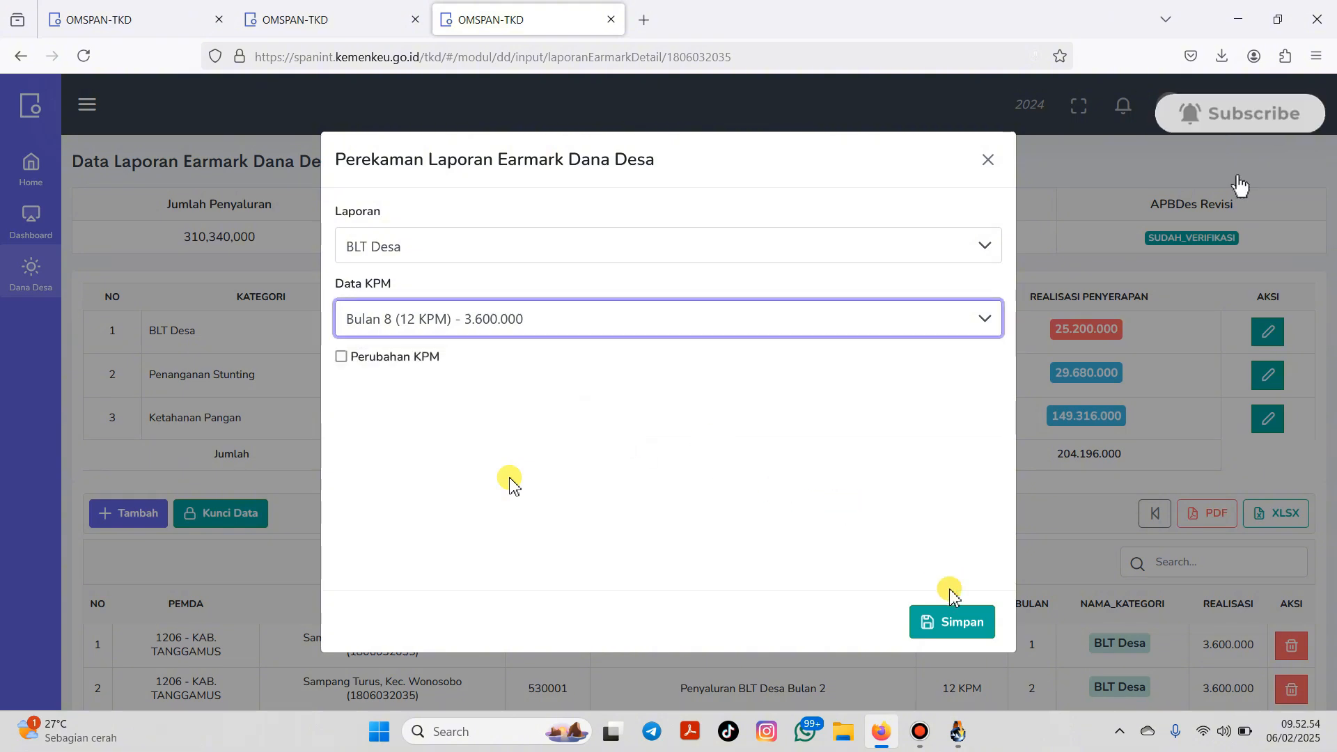
pyautogui.click(948, 621)
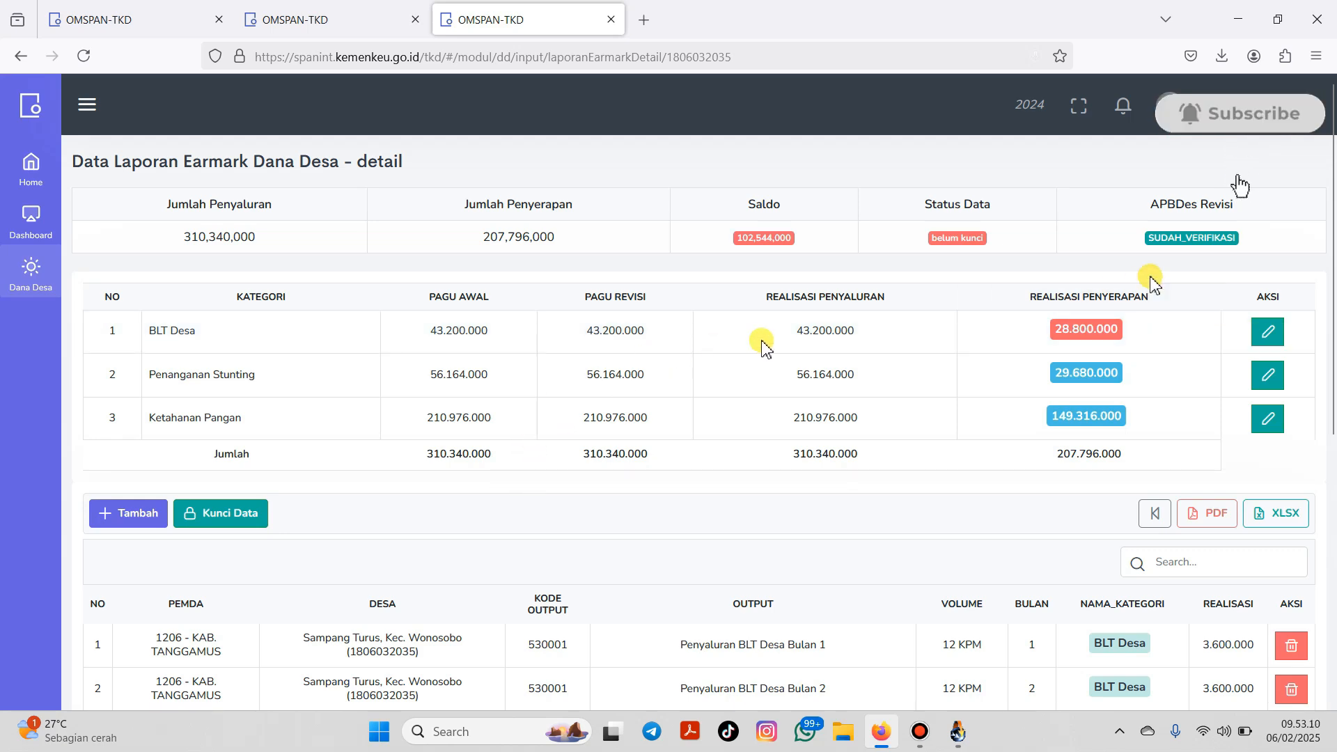
# Step: Save another BLT Desa payment record with Bulan 8 selected, leaving the BLT Desa budget unchanged
pyautogui.click(142, 519)
pyautogui.click(965, 262)
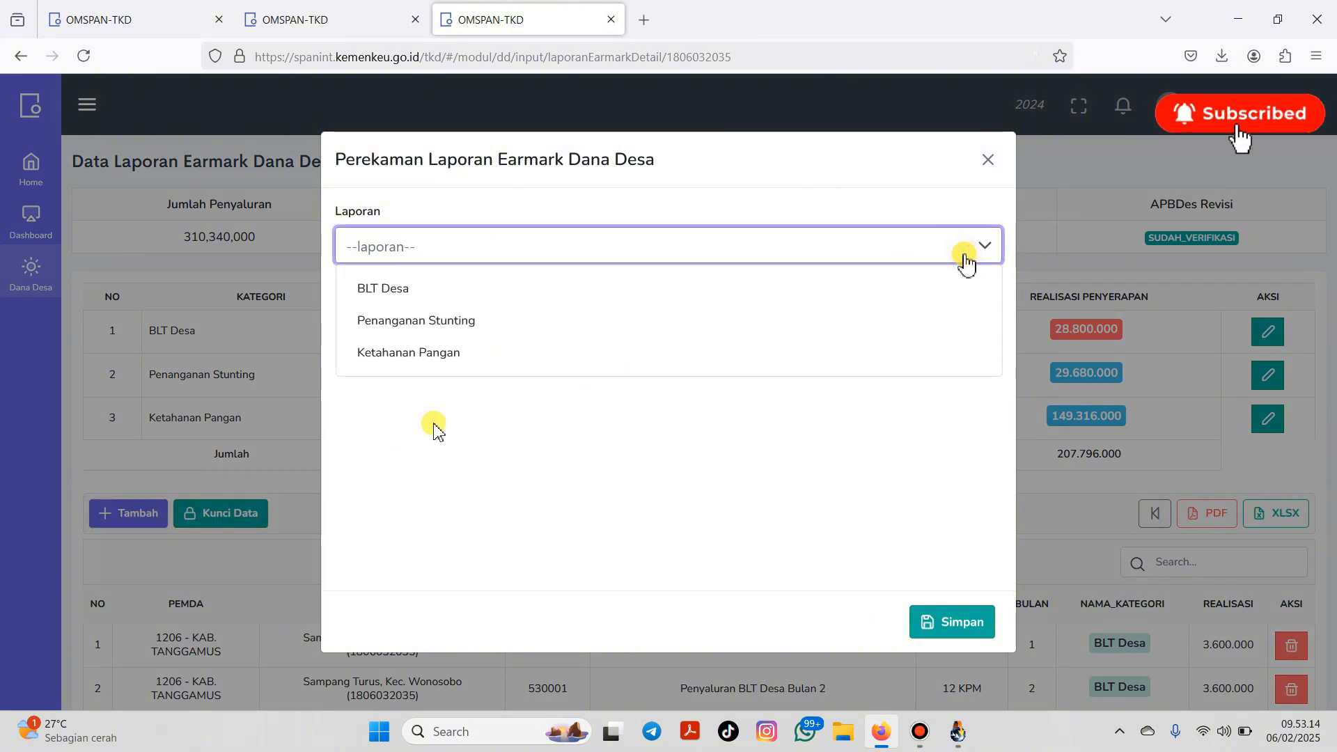
pyautogui.click(654, 293)
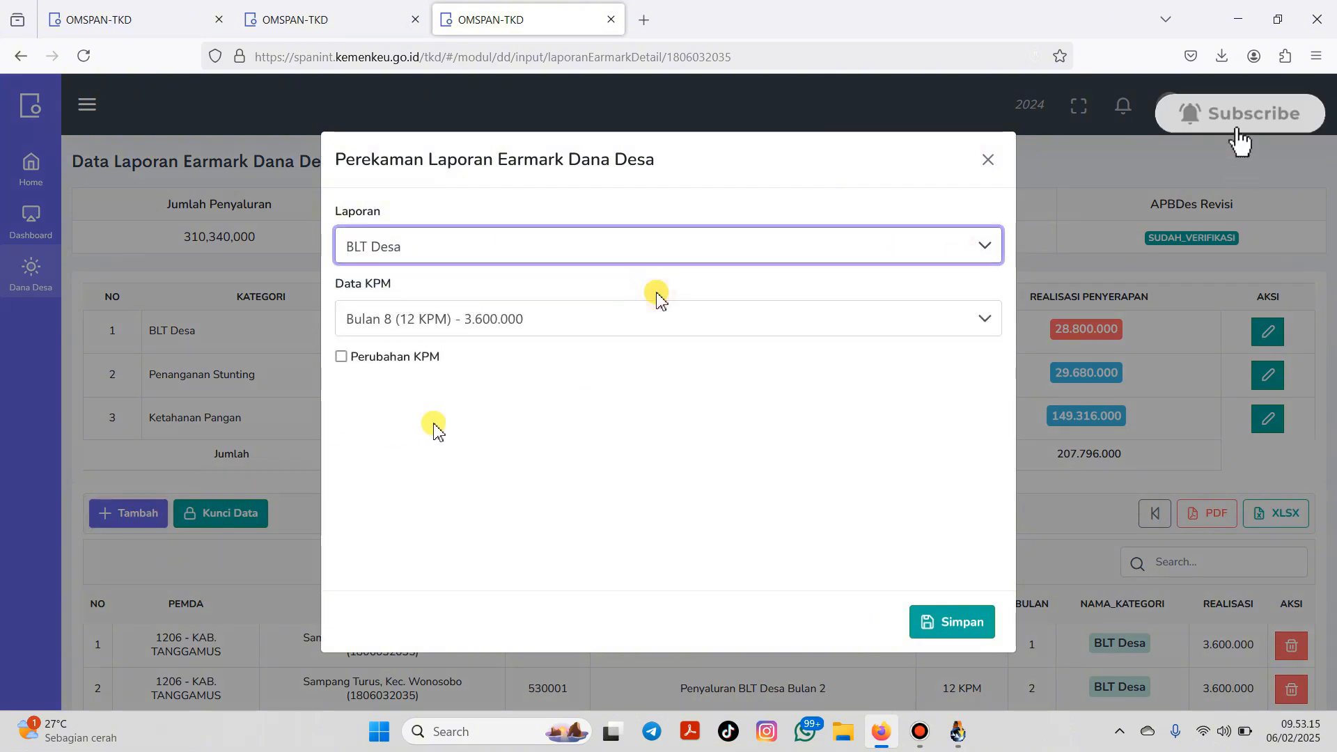
pyautogui.click(655, 338)
pyautogui.click(657, 335)
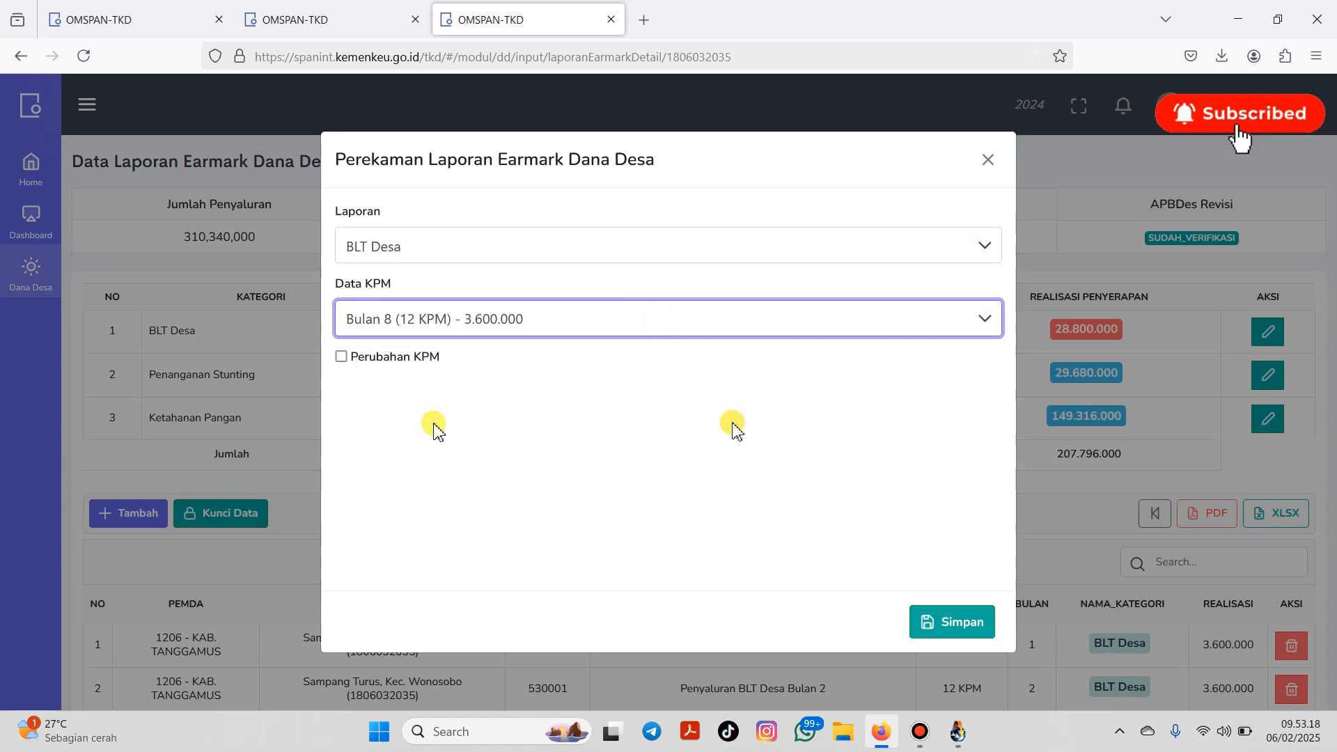
pyautogui.click(947, 637)
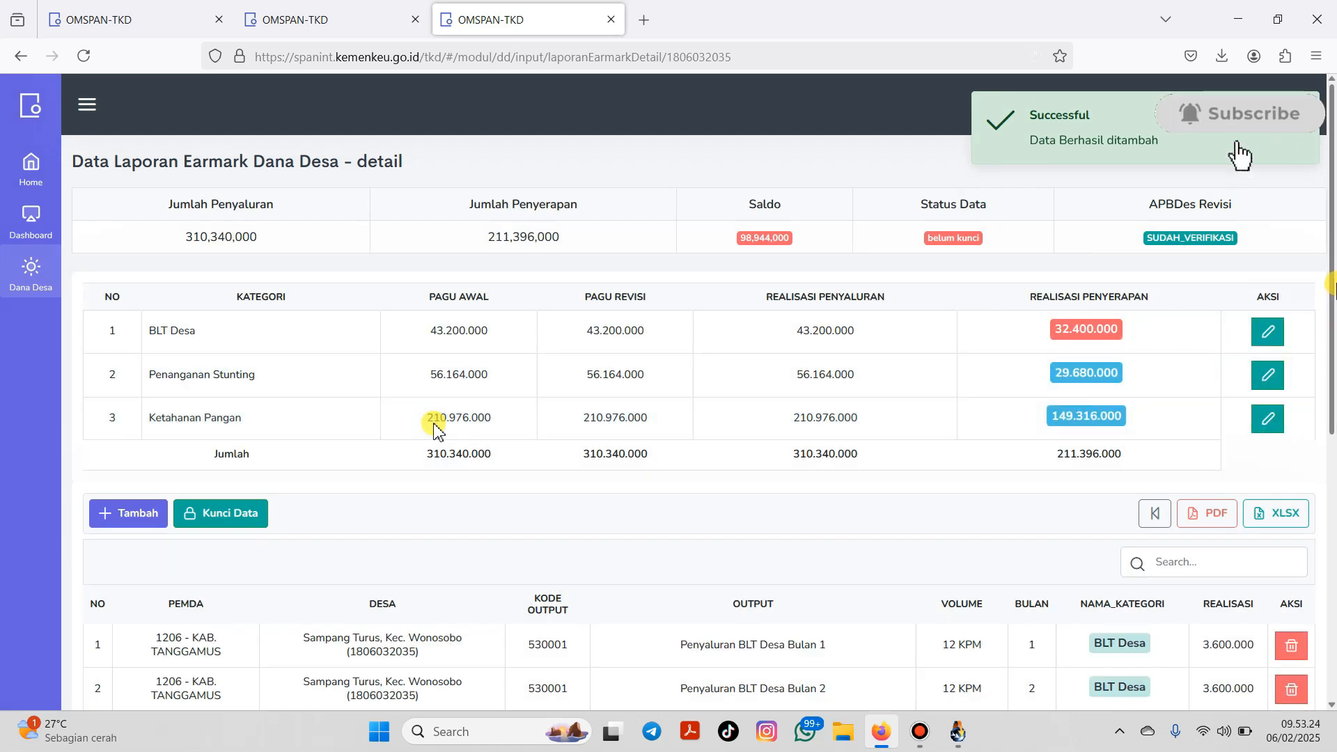
pyautogui.click(1267, 331)
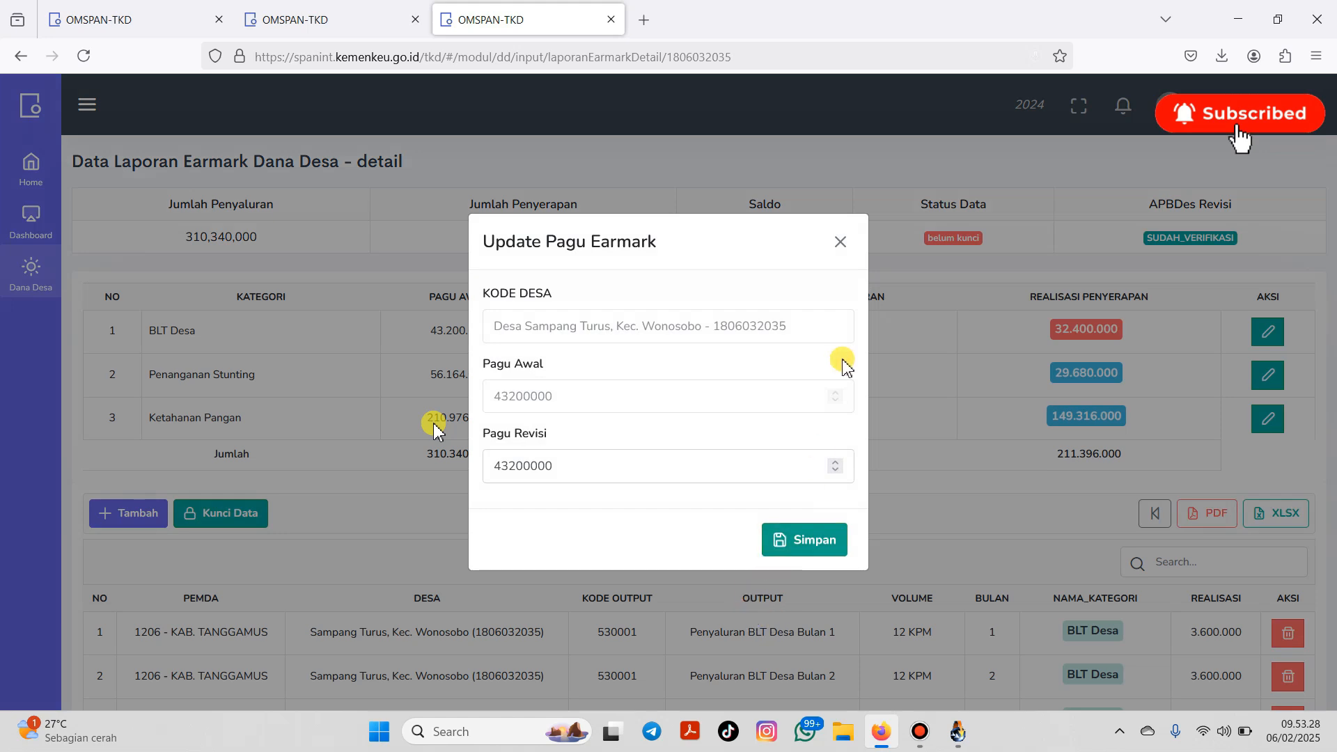
pyautogui.click(842, 242)
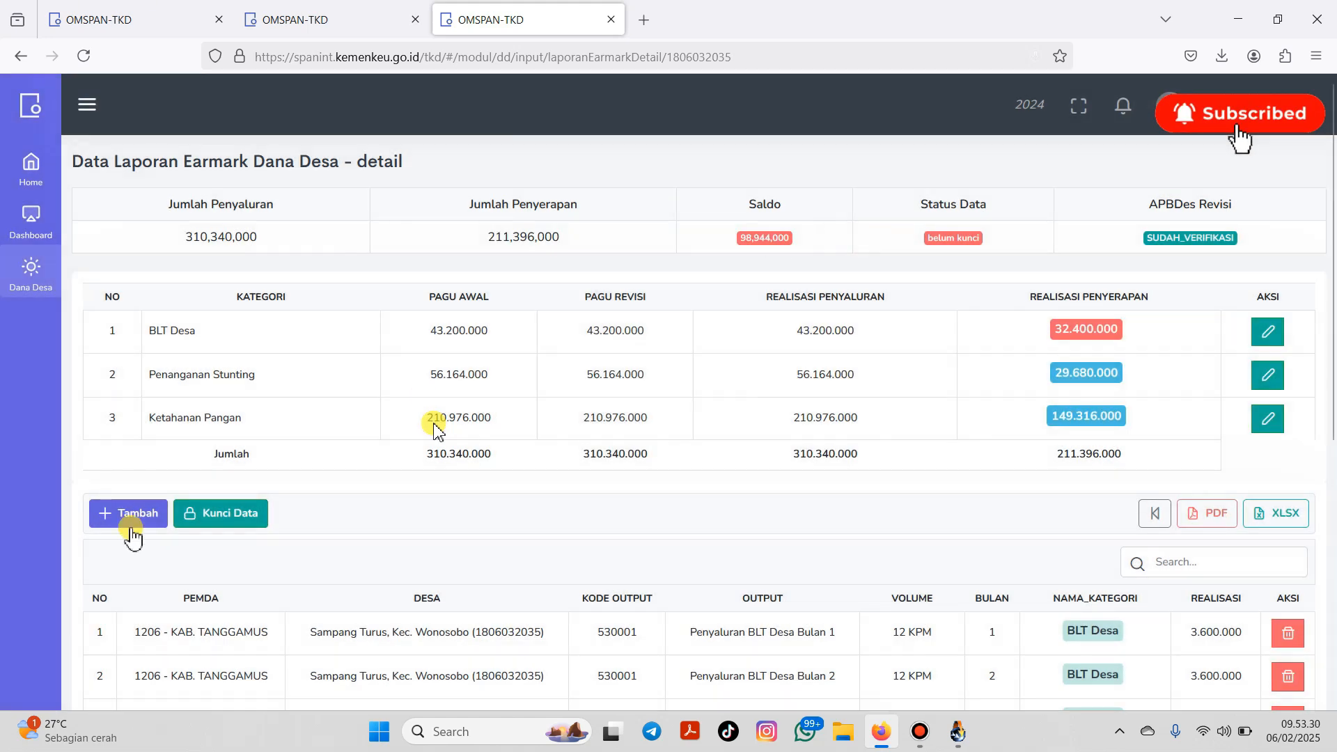
# Step: Record the month 9 and month 10 BLT Desa payments
pyautogui.click(130, 515)
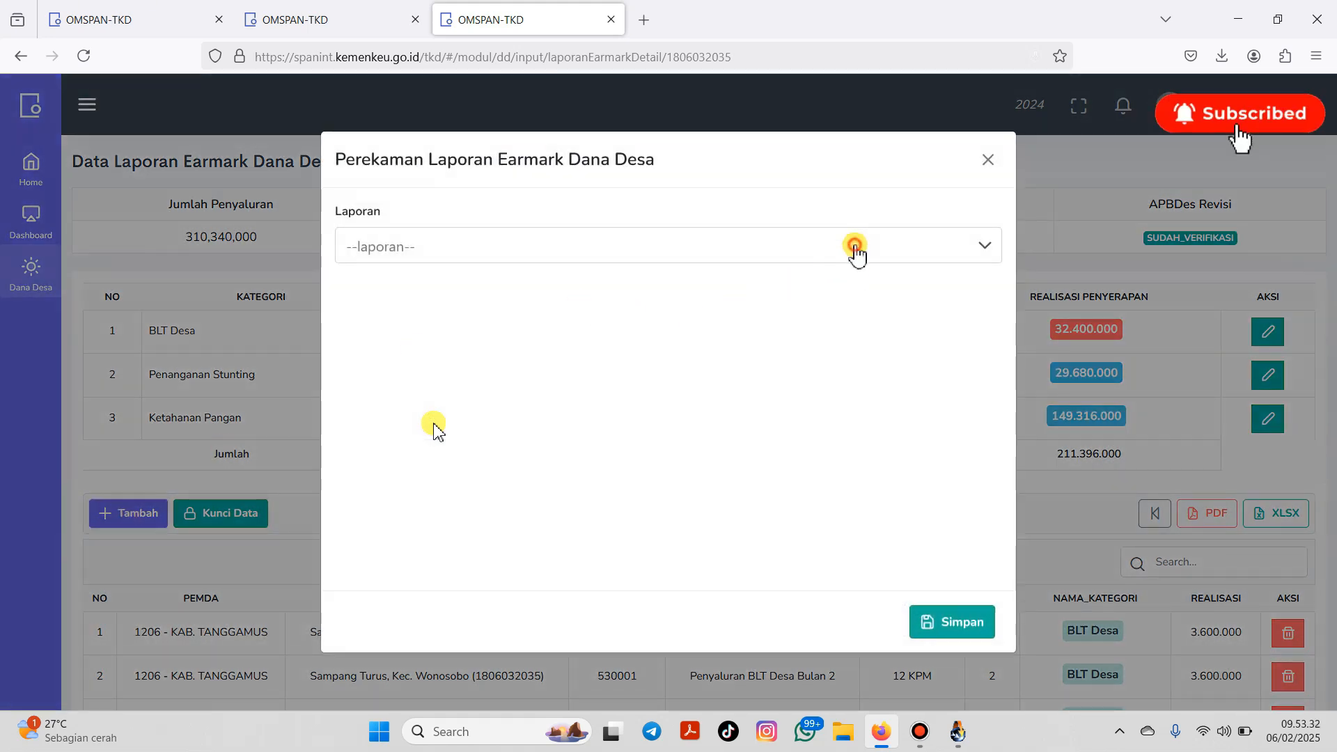
pyautogui.click(855, 248)
pyautogui.click(523, 288)
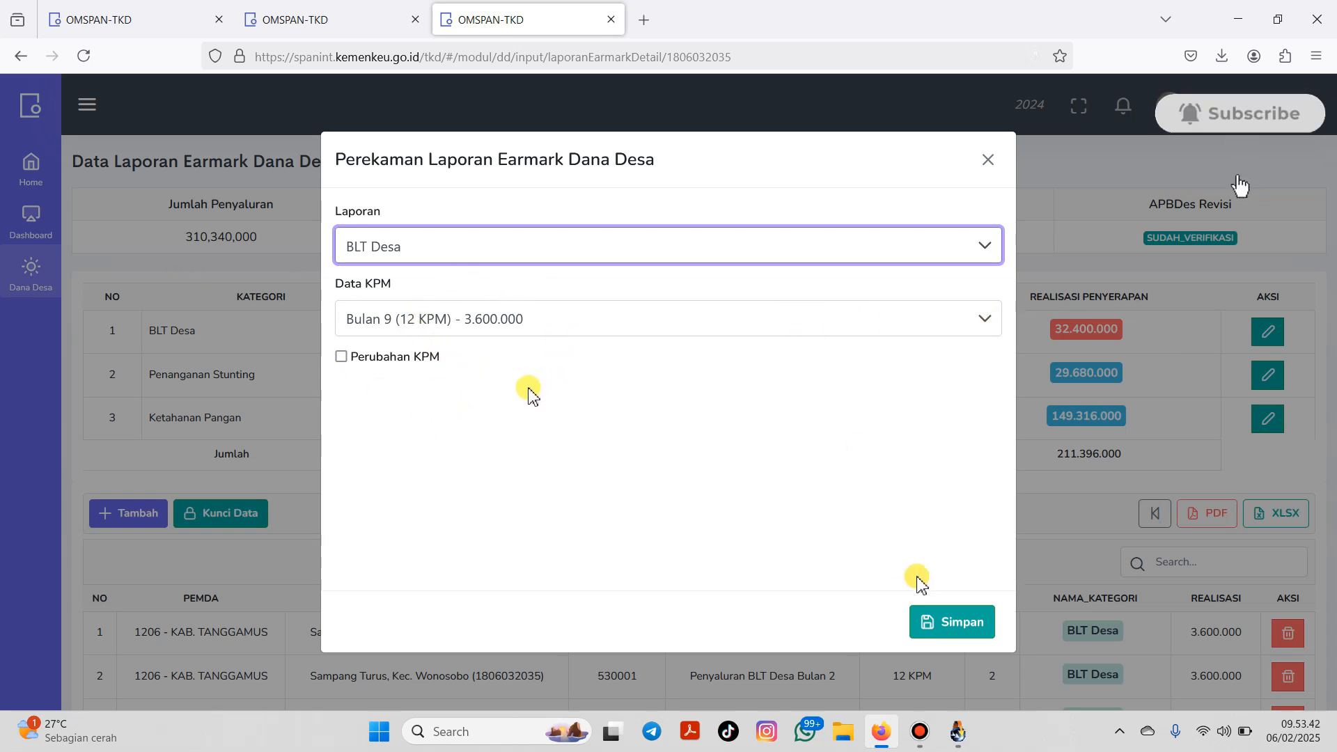
pyautogui.click(963, 625)
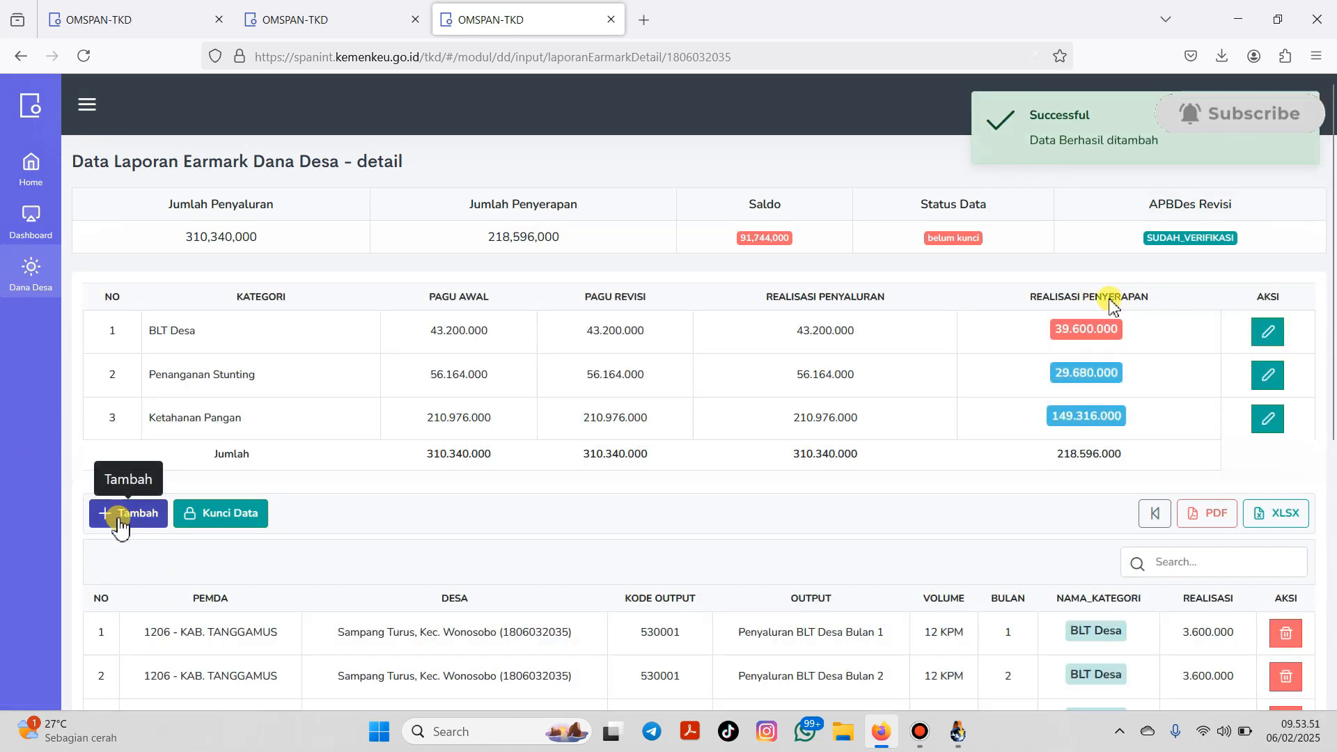
pyautogui.click(120, 515)
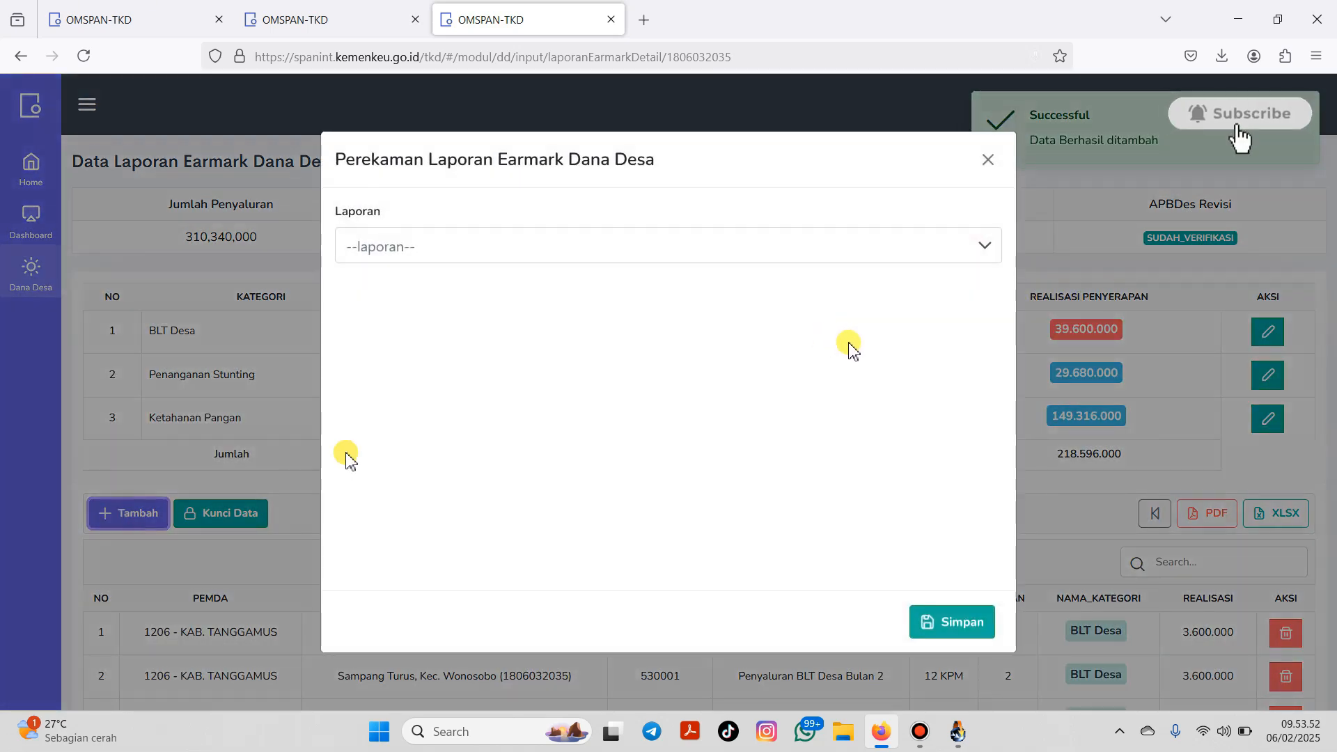
pyautogui.click(425, 263)
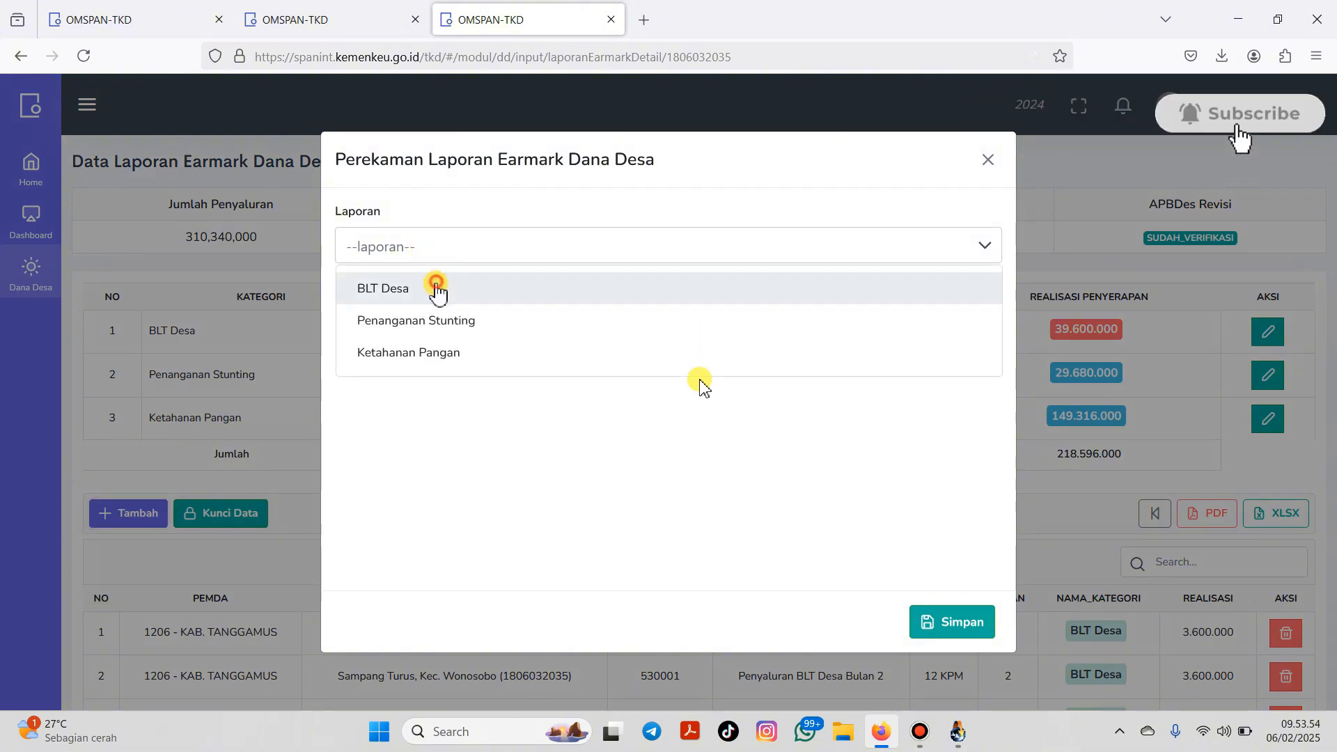
pyautogui.click(430, 287)
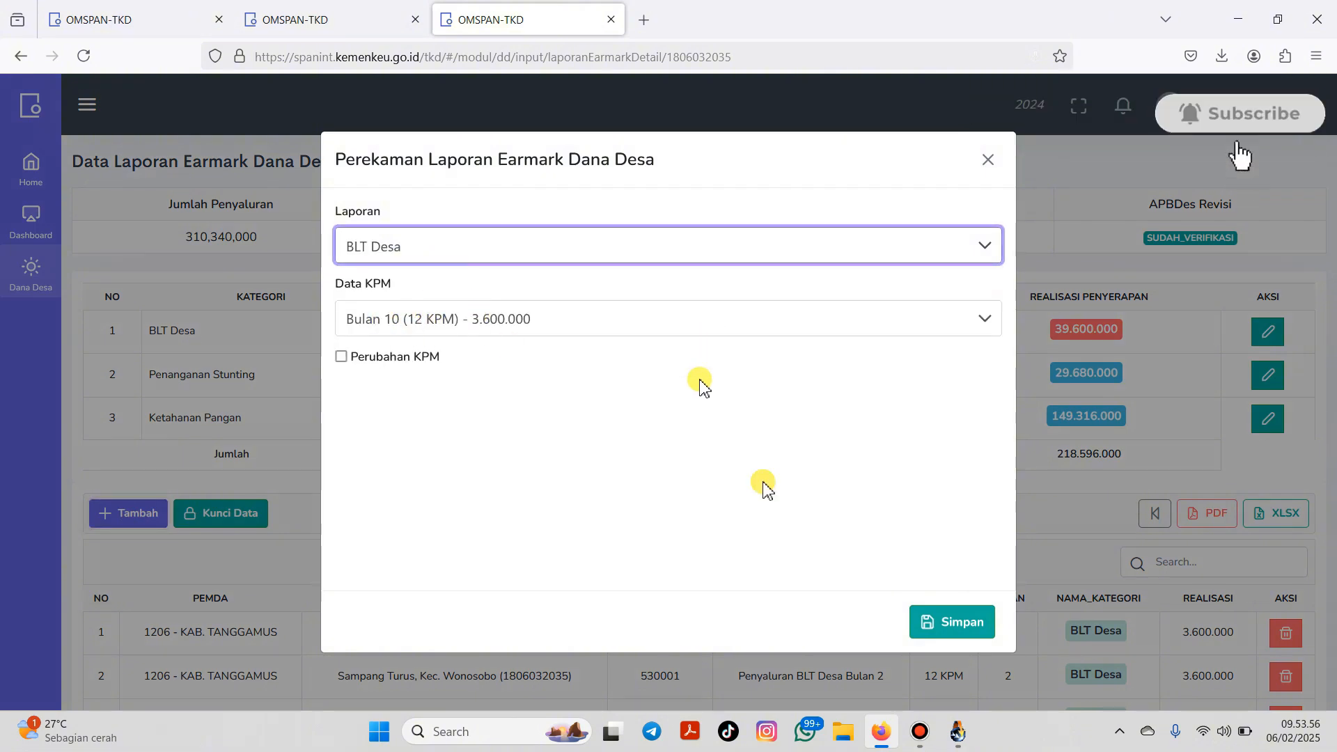
pyautogui.click(929, 621)
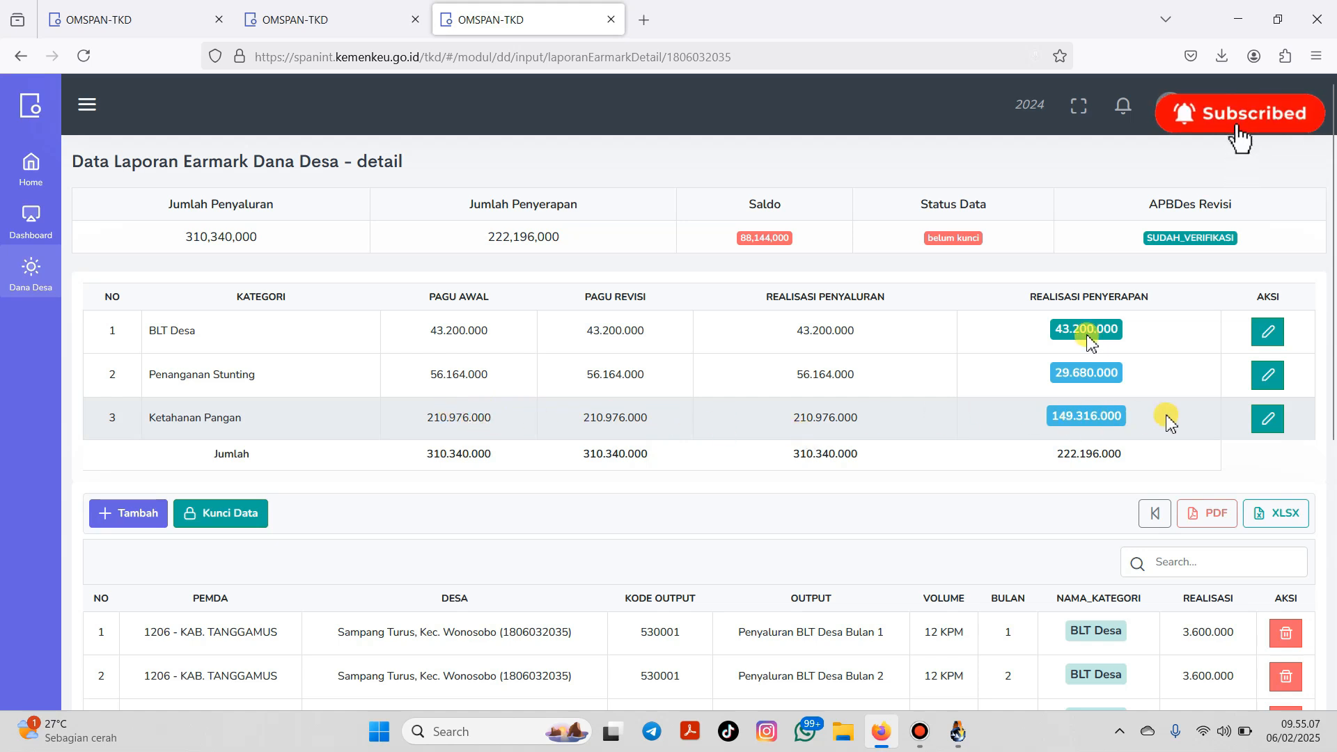
# Step: Change Ketahanan Pangan's Pagu Revisi to 214336000 and save it
pyautogui.click(1267, 422)
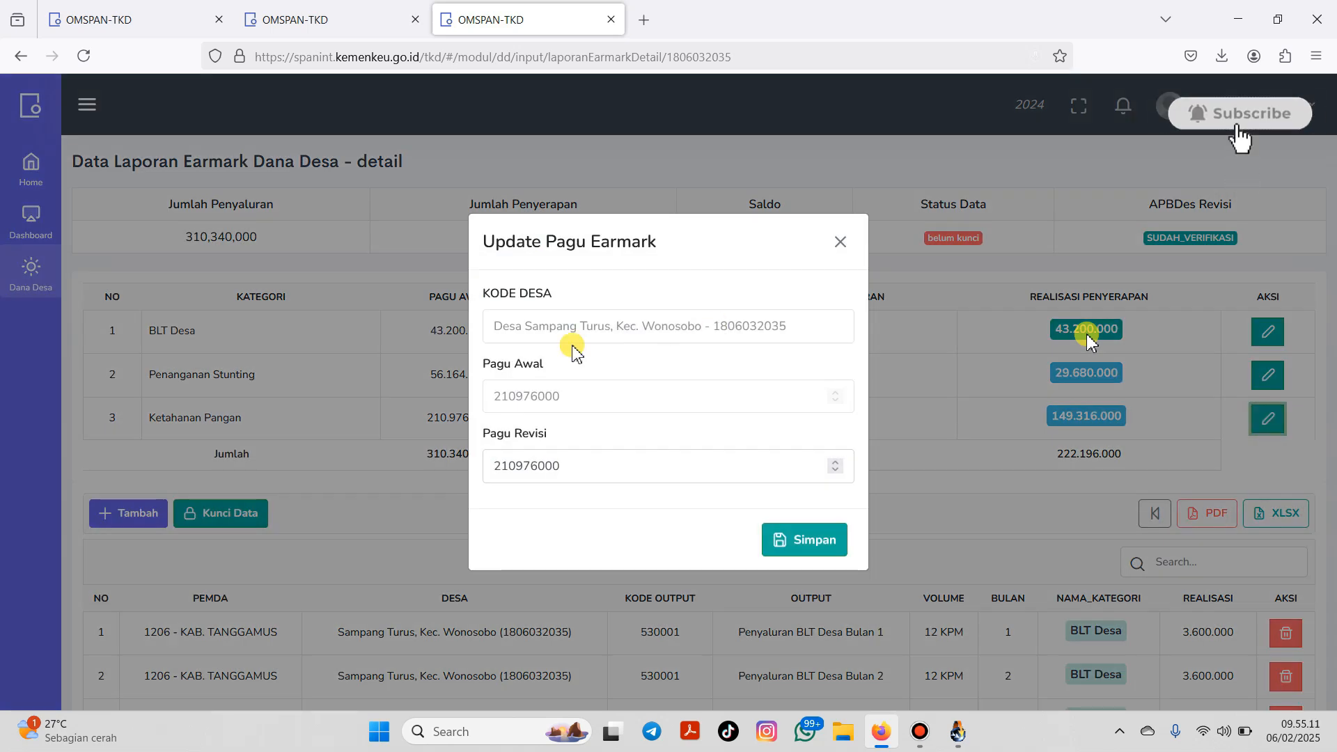
pyautogui.click(555, 465)
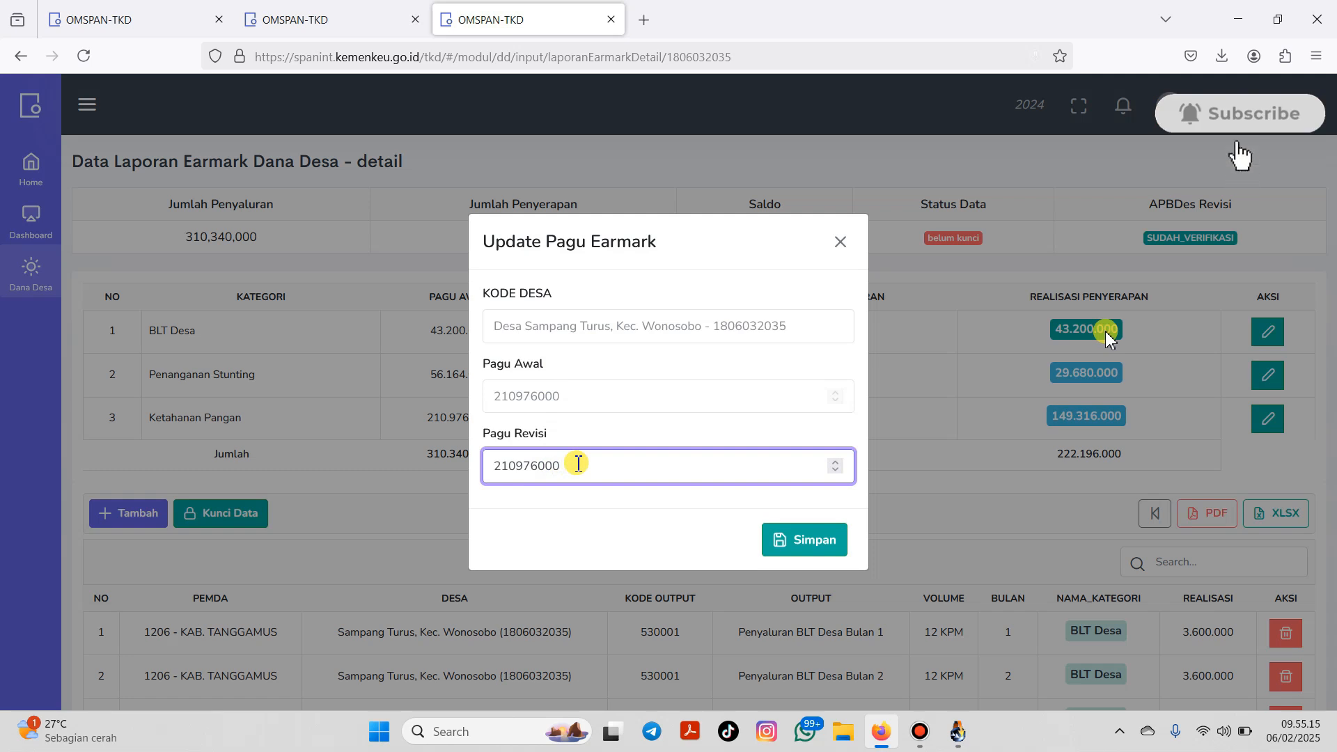
pyautogui.press('BackSpace')
pyautogui.press('BackSpace')
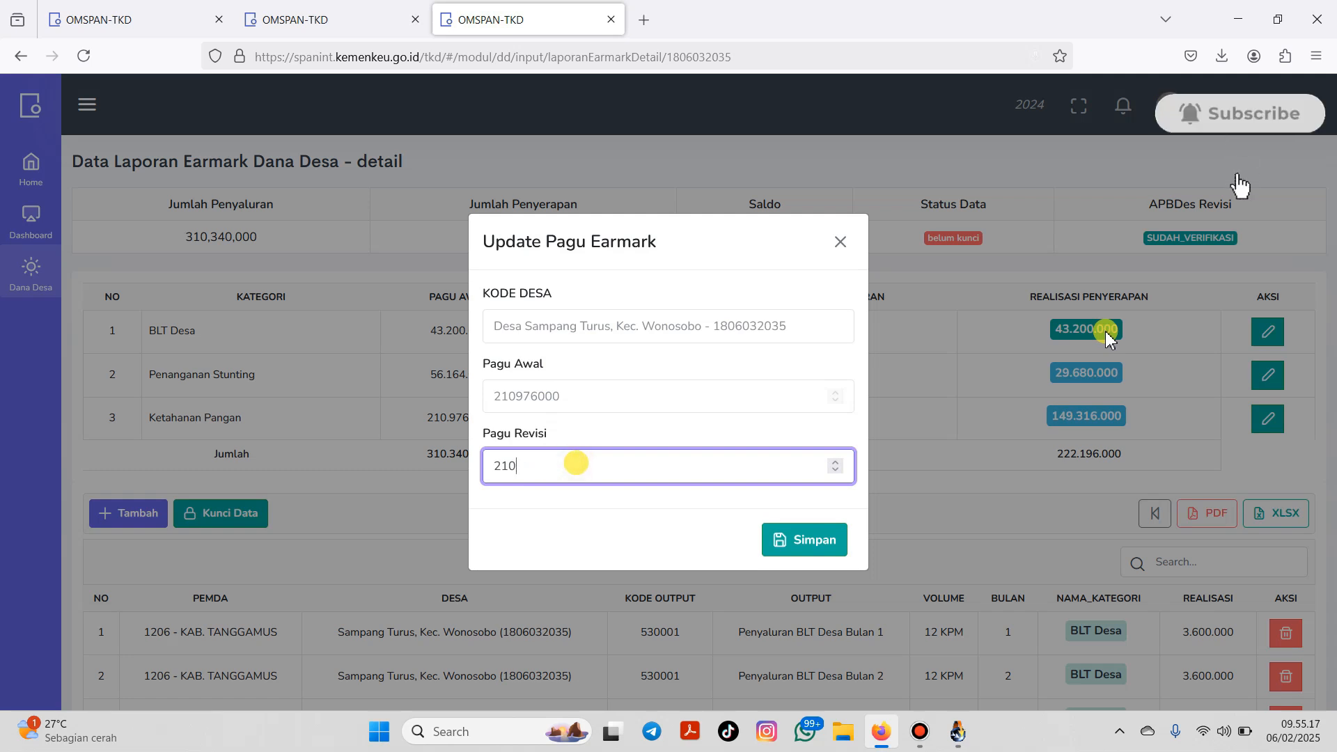
pyautogui.write('1')
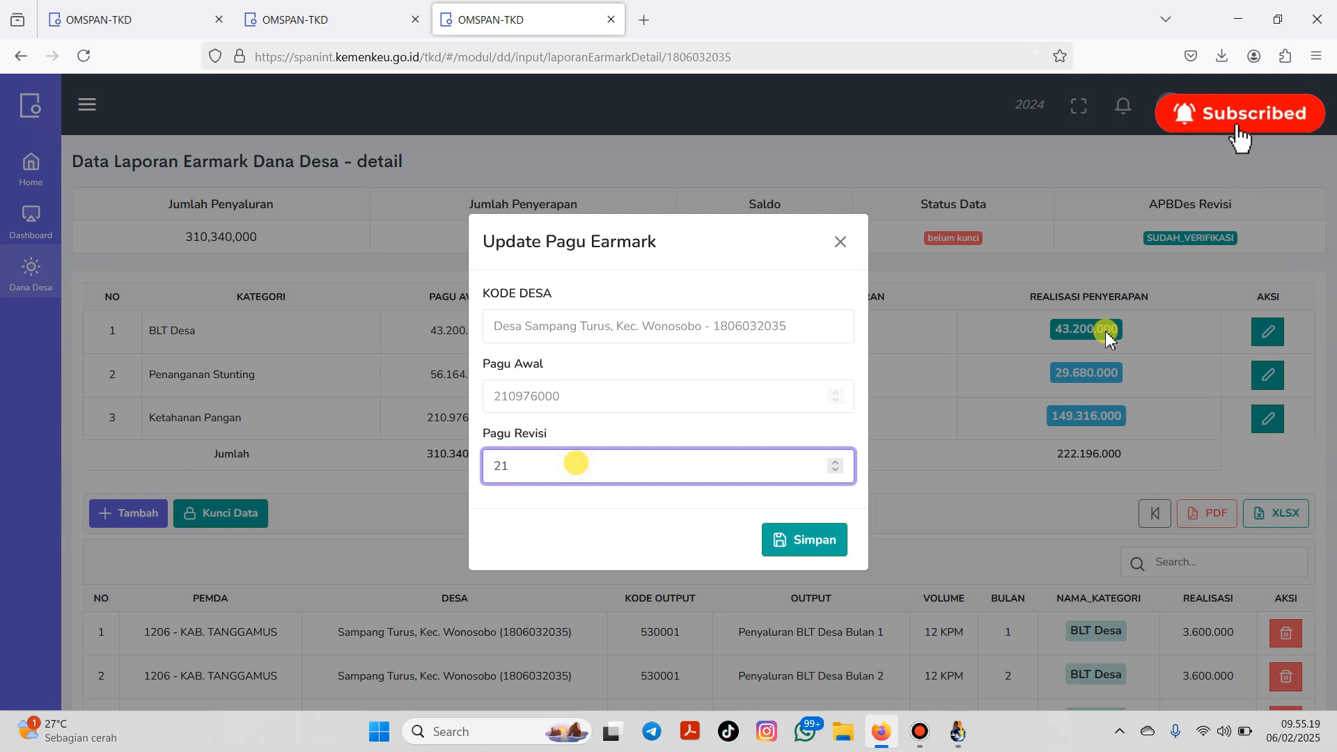
pyautogui.write('4336000')
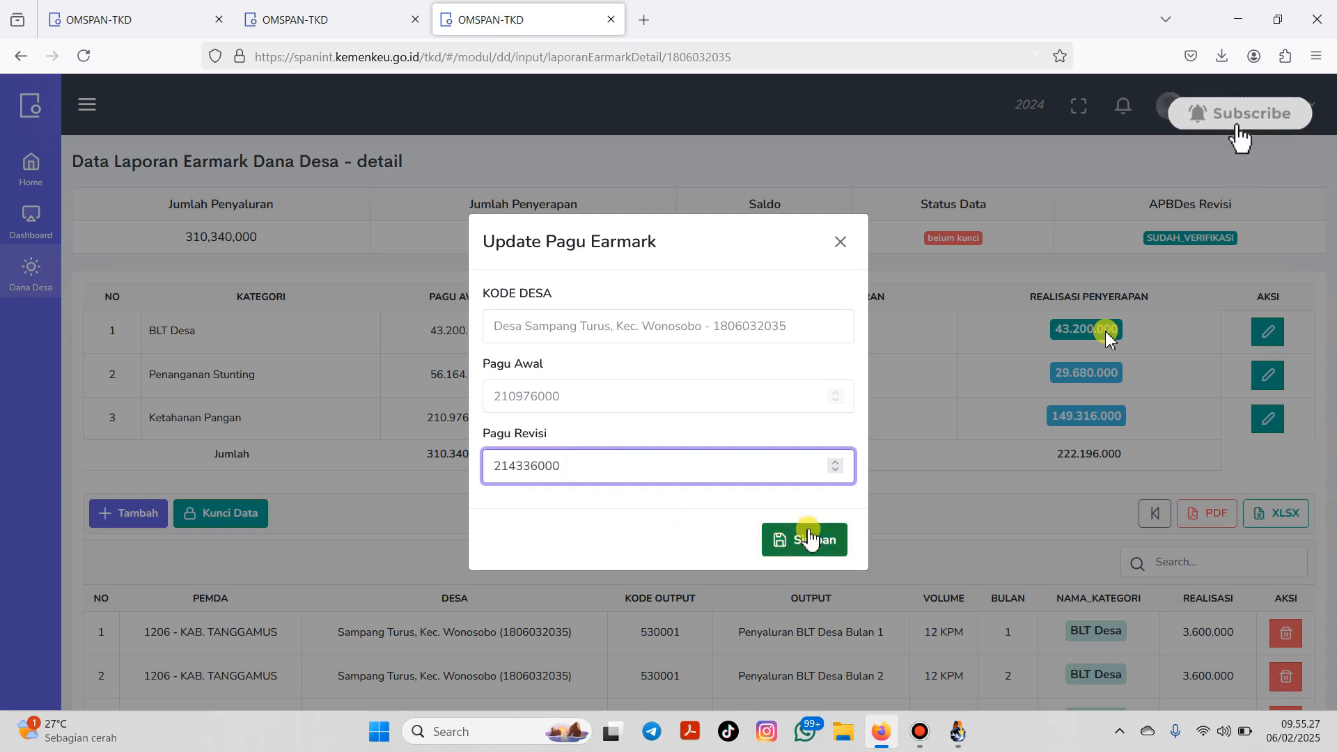
pyautogui.click(807, 540)
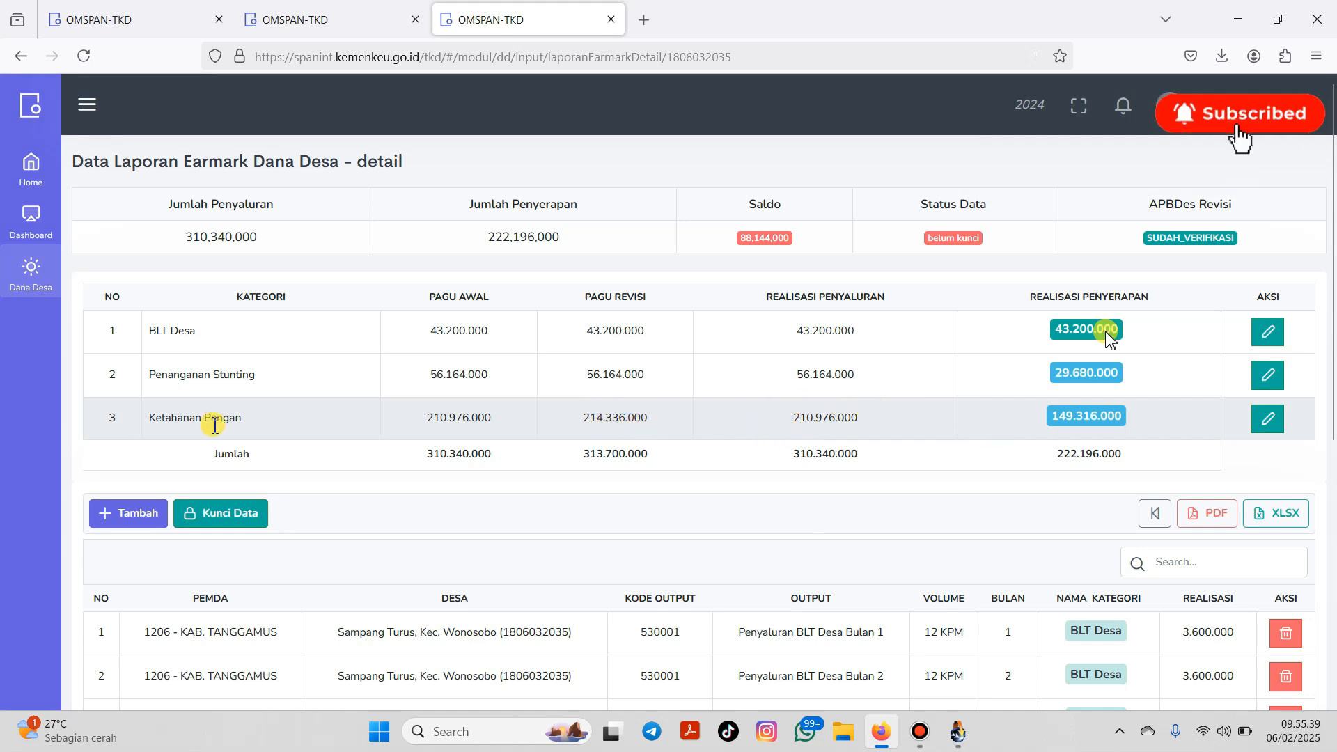
pyautogui.click(124, 514)
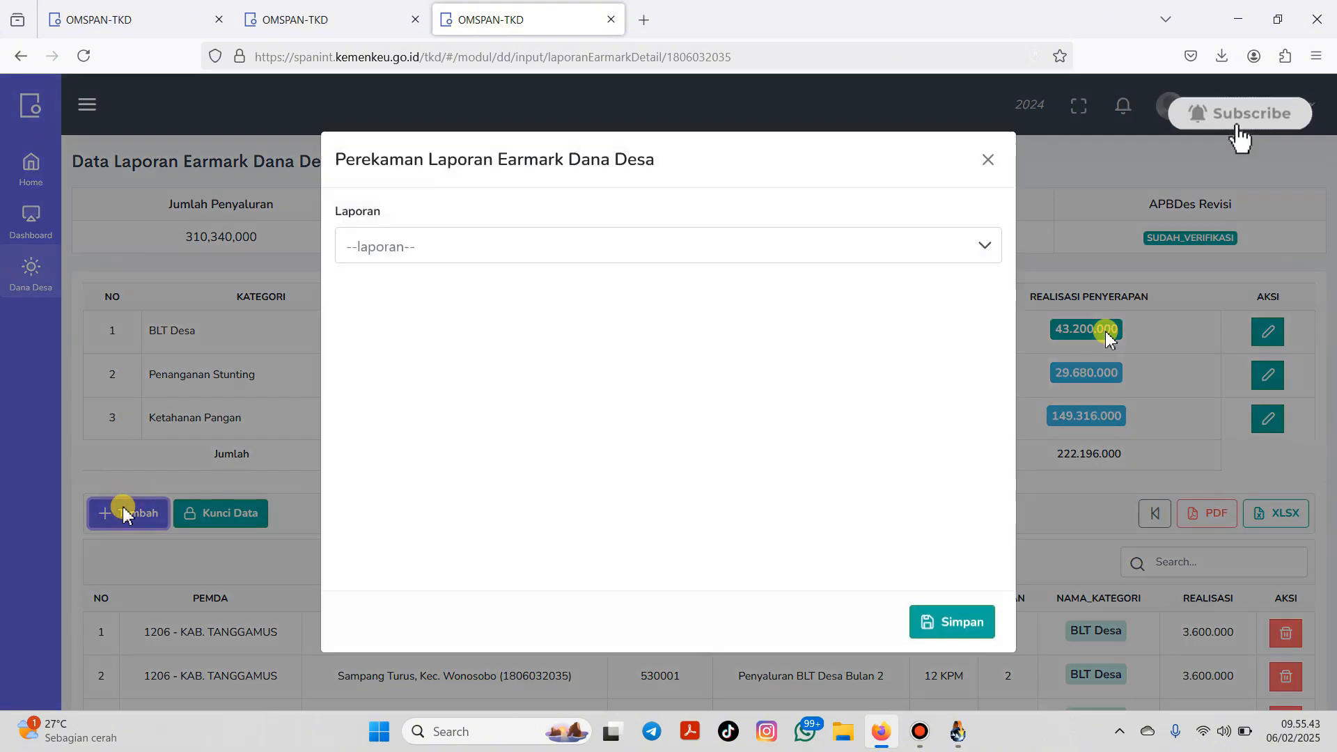
pyautogui.click(717, 248)
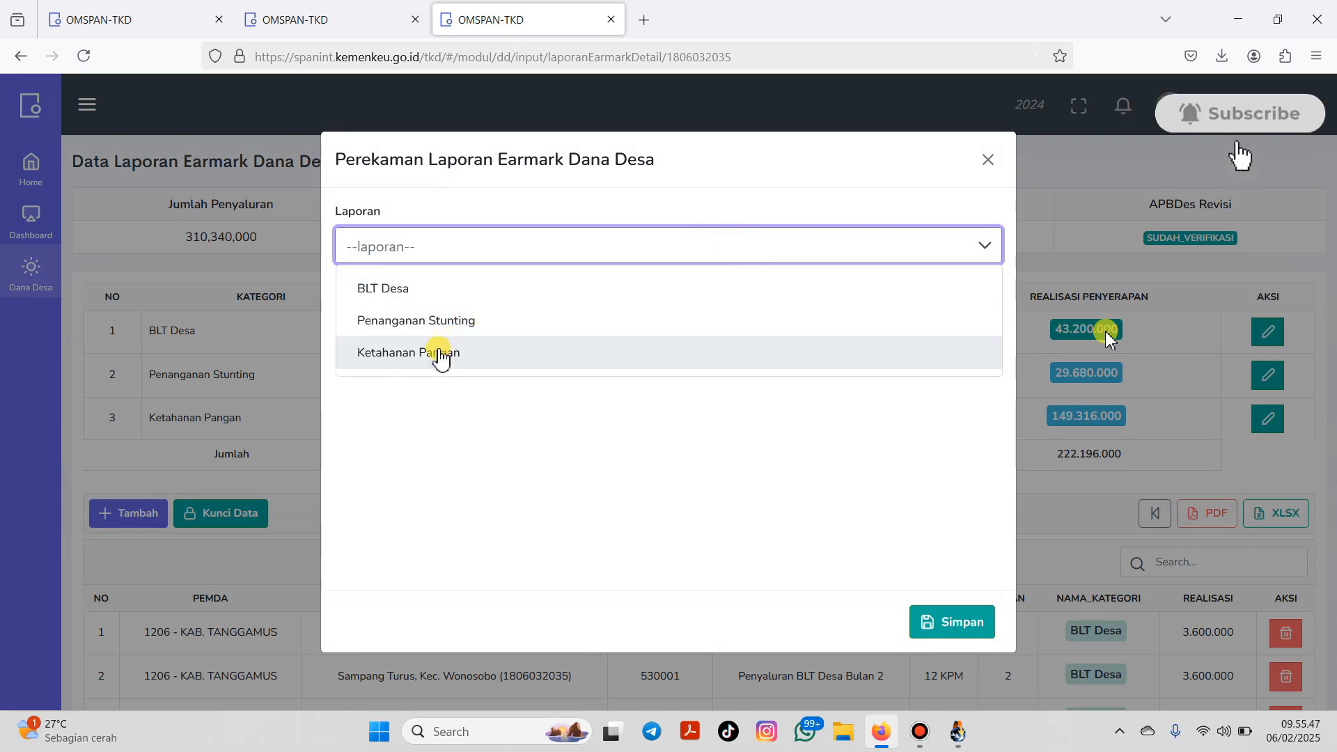
pyautogui.click(442, 352)
pyautogui.click(578, 317)
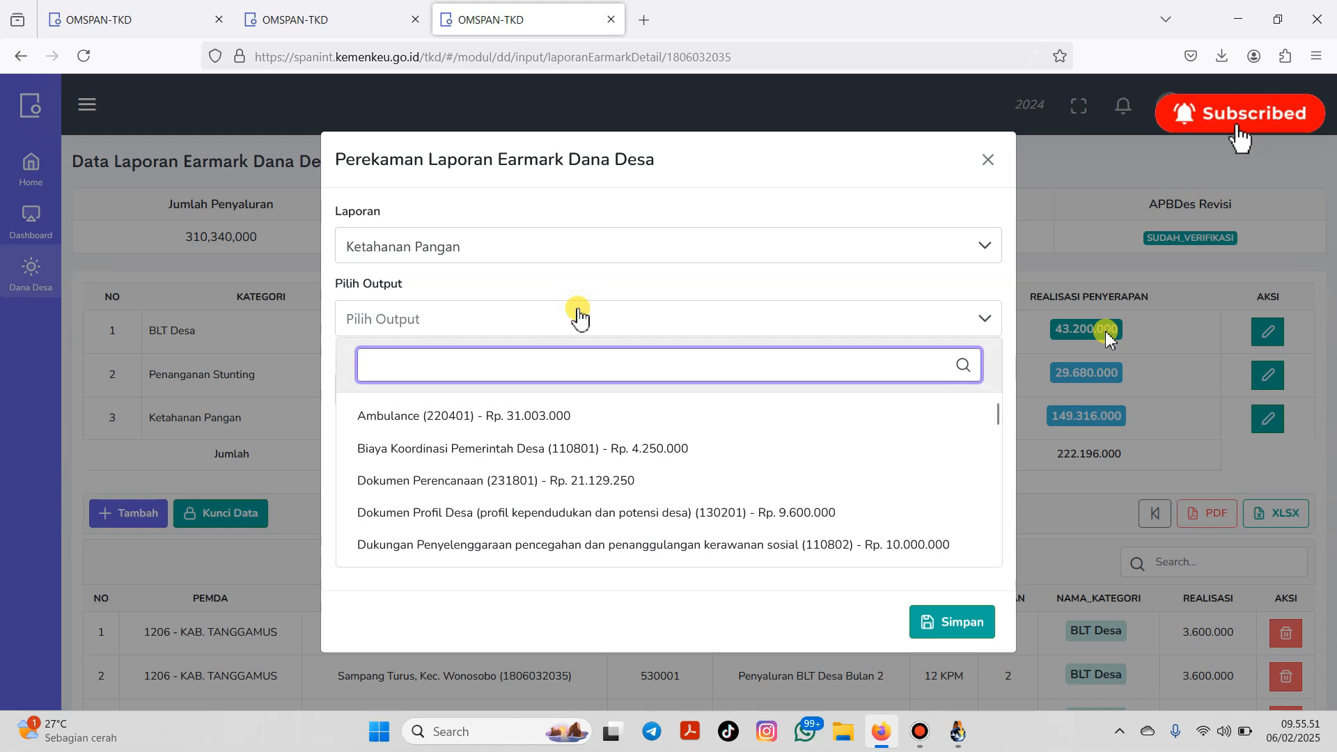
pyautogui.write('jalan')
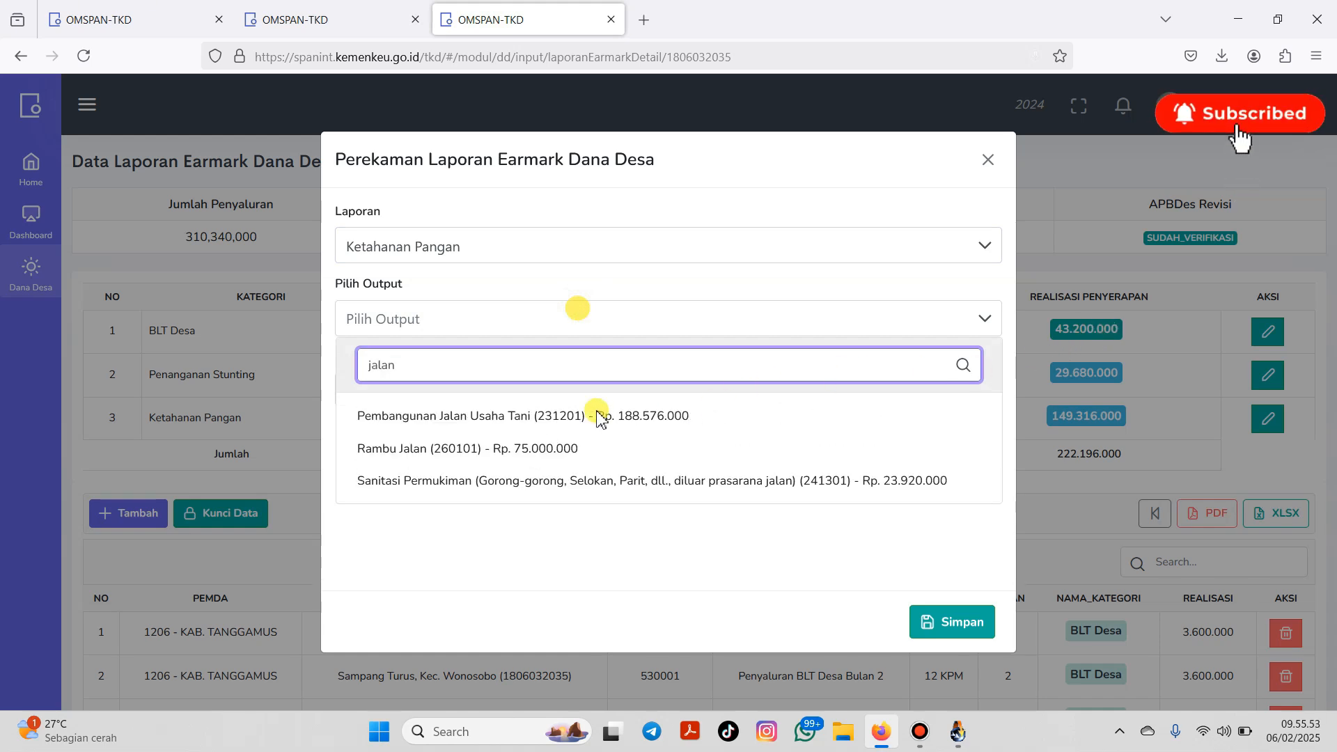
pyautogui.click(534, 418)
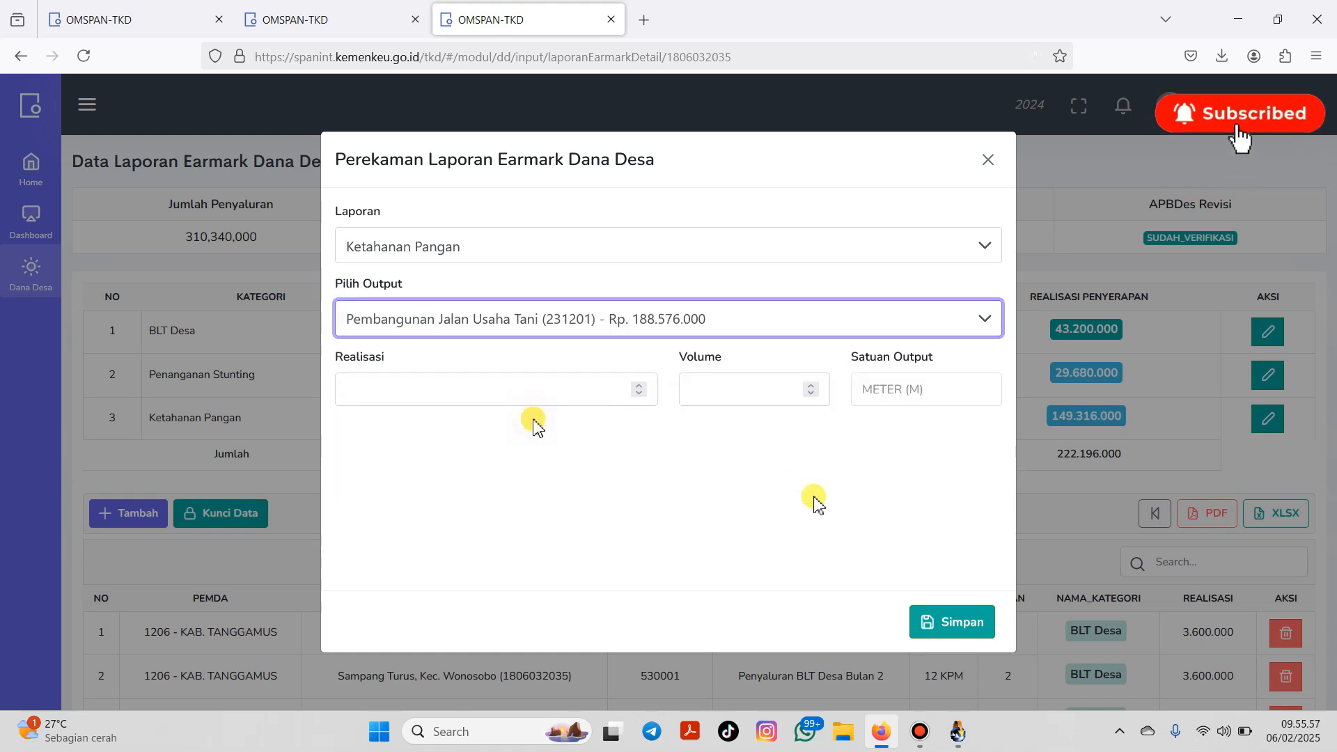
pyautogui.click(564, 392)
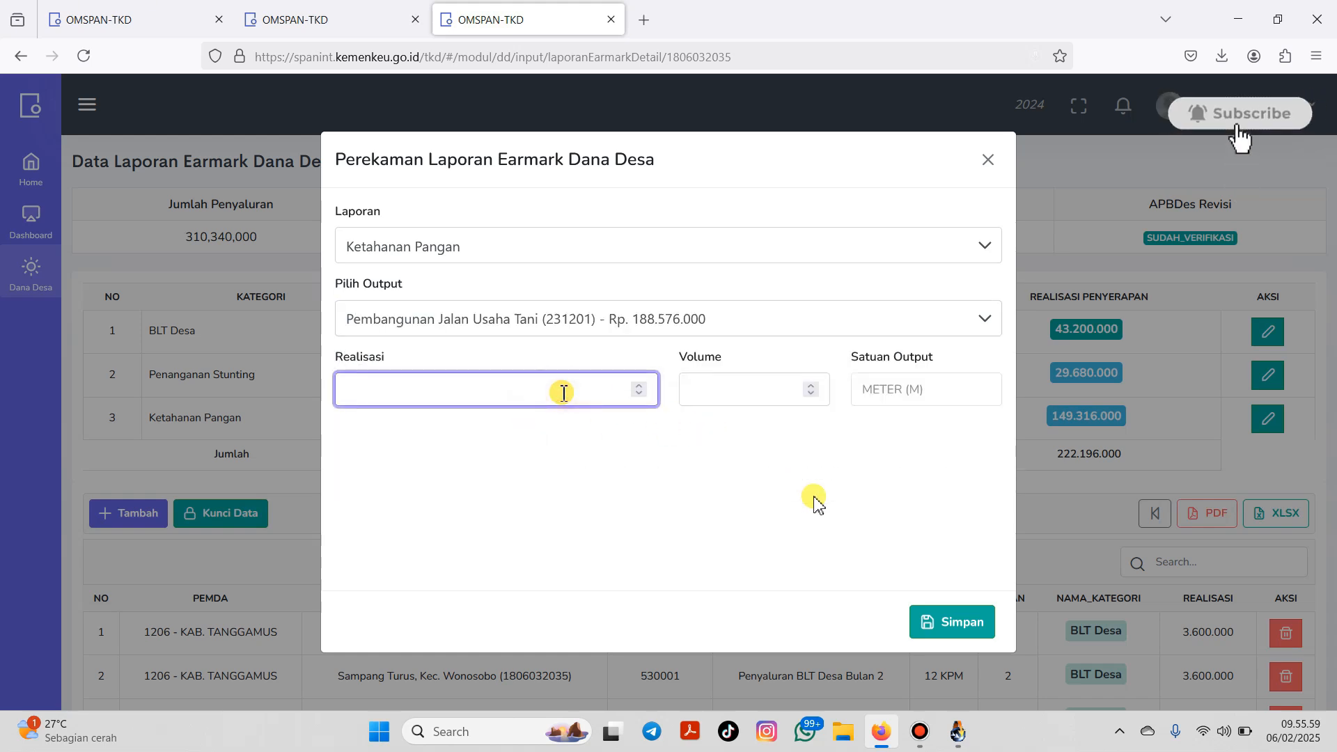
pyautogui.write('1')
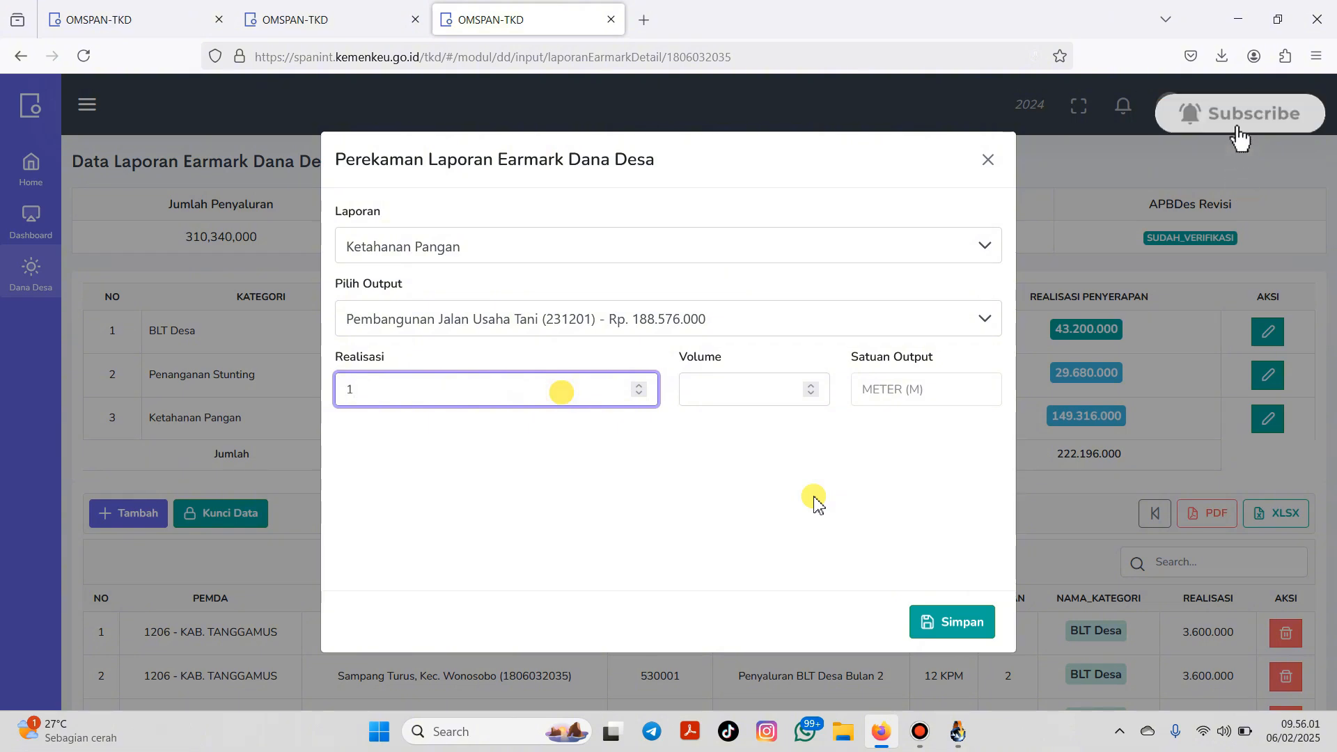
pyautogui.write('88576')
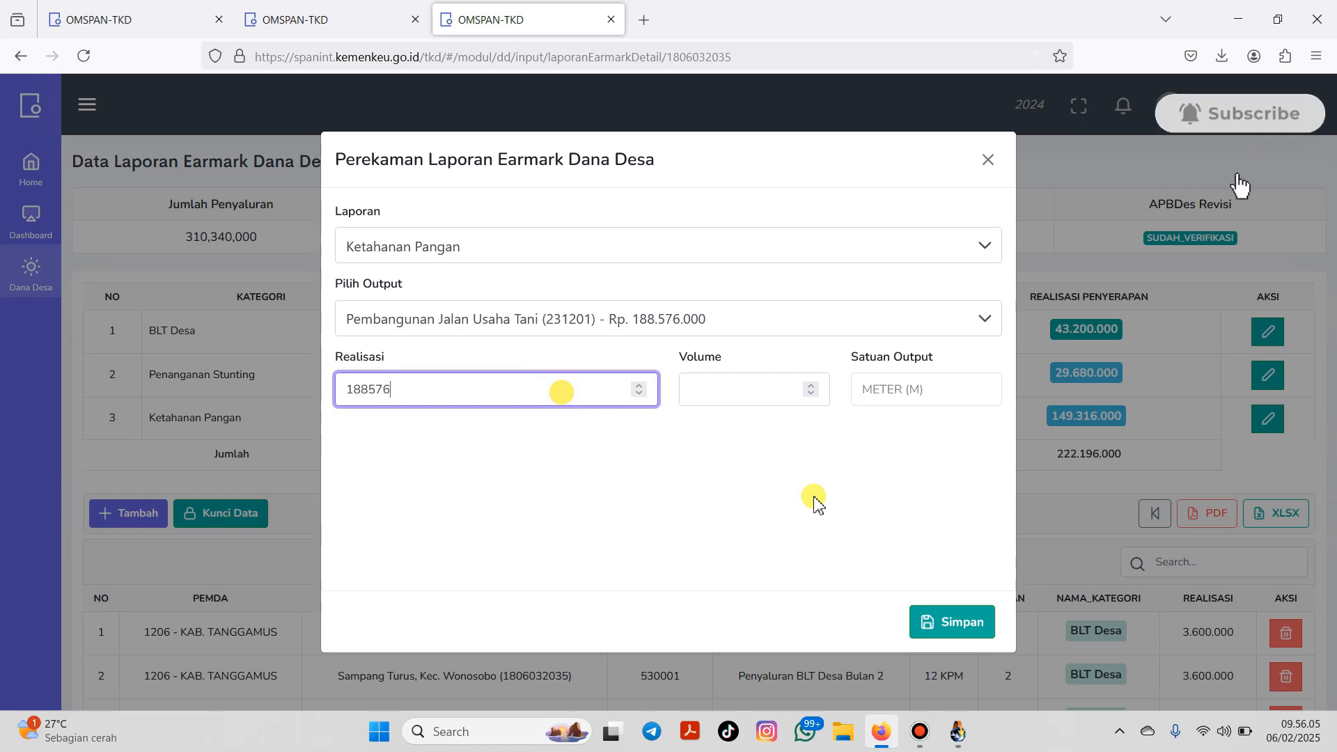
pyautogui.write('000')
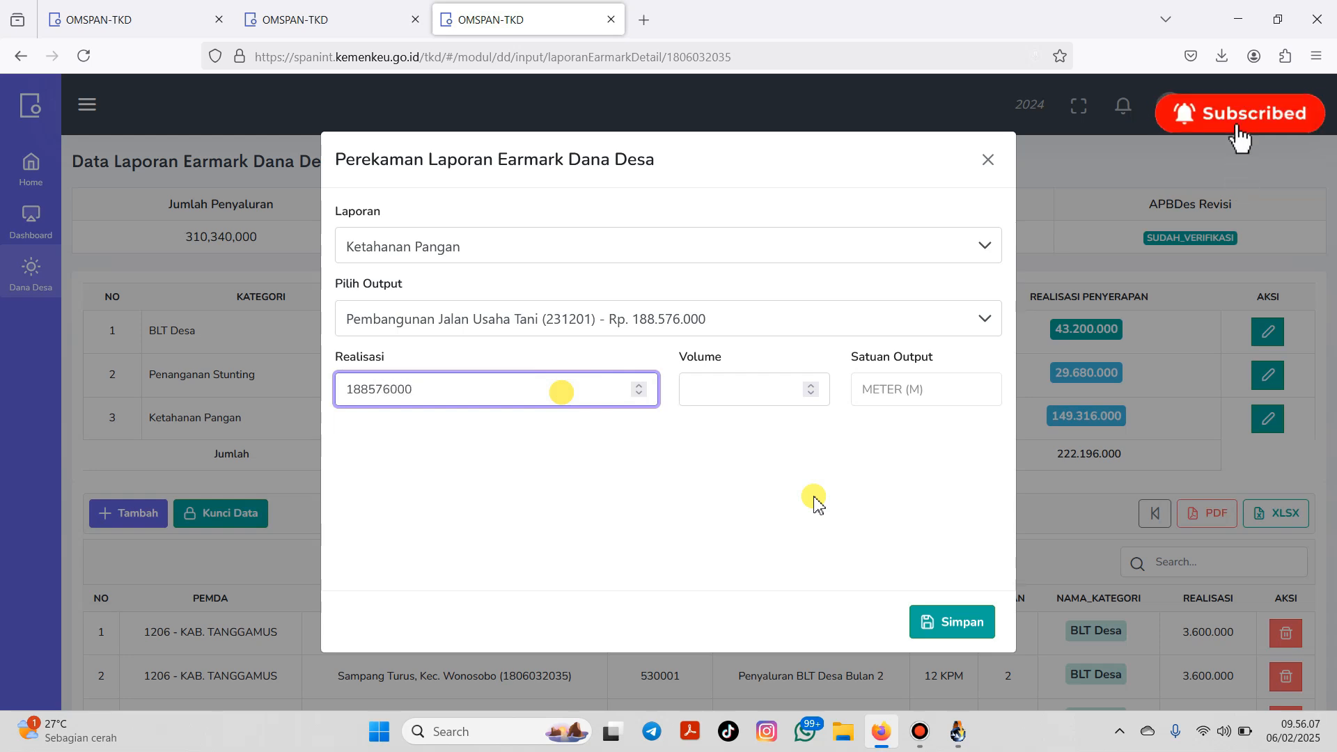
pyautogui.click(773, 390)
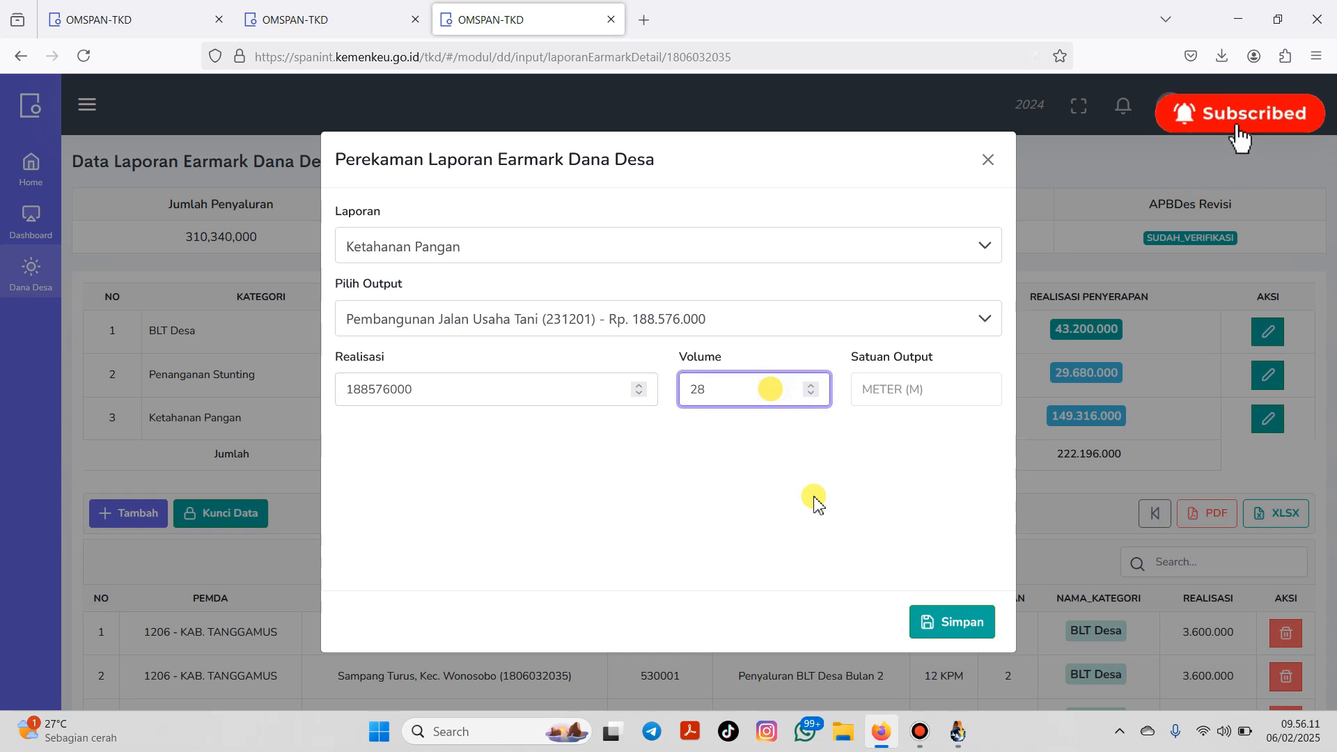
pyautogui.click(940, 626)
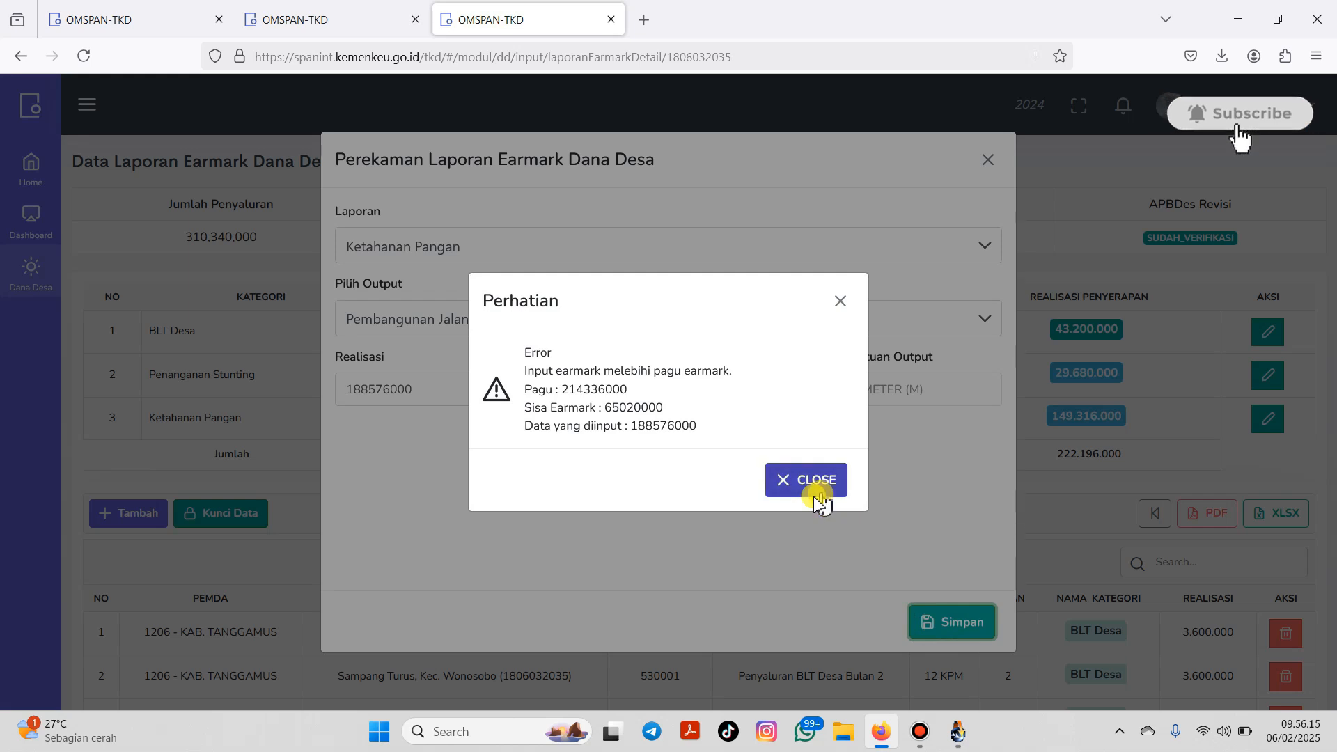
pyautogui.click(815, 493)
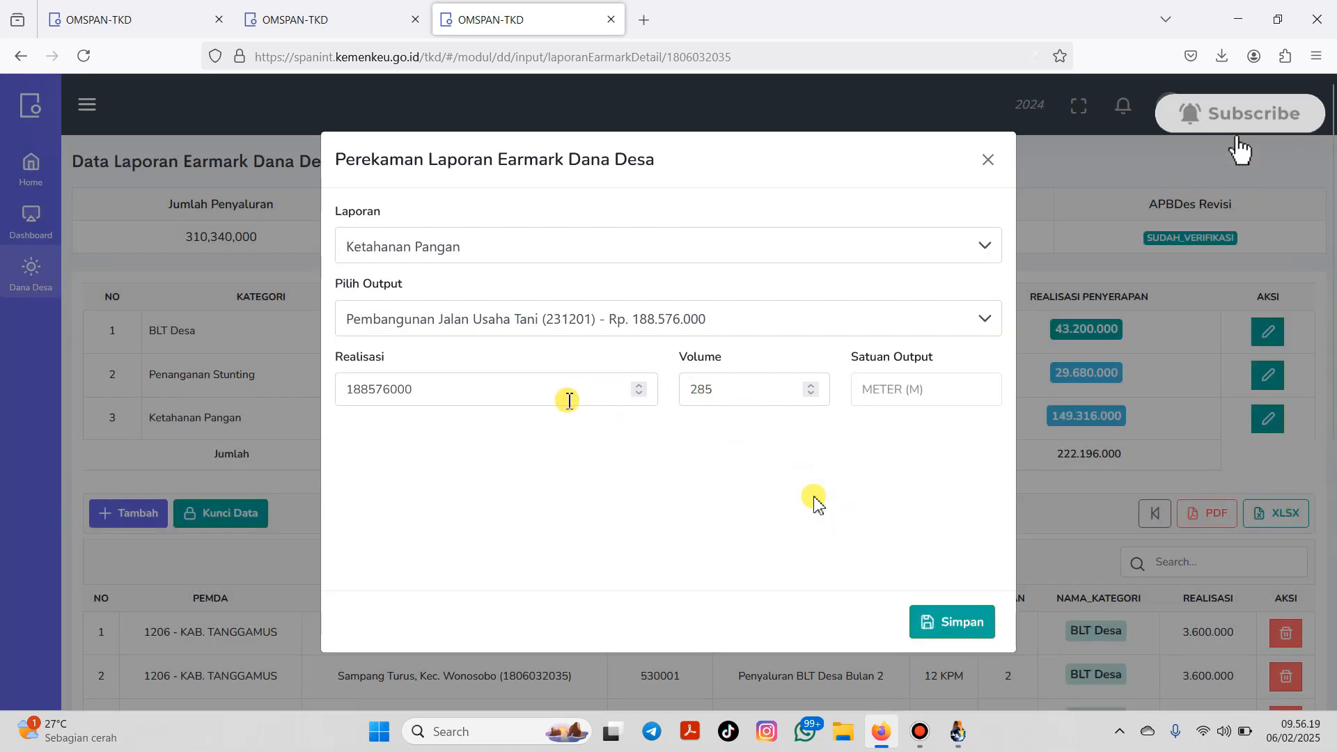
pyautogui.click(937, 623)
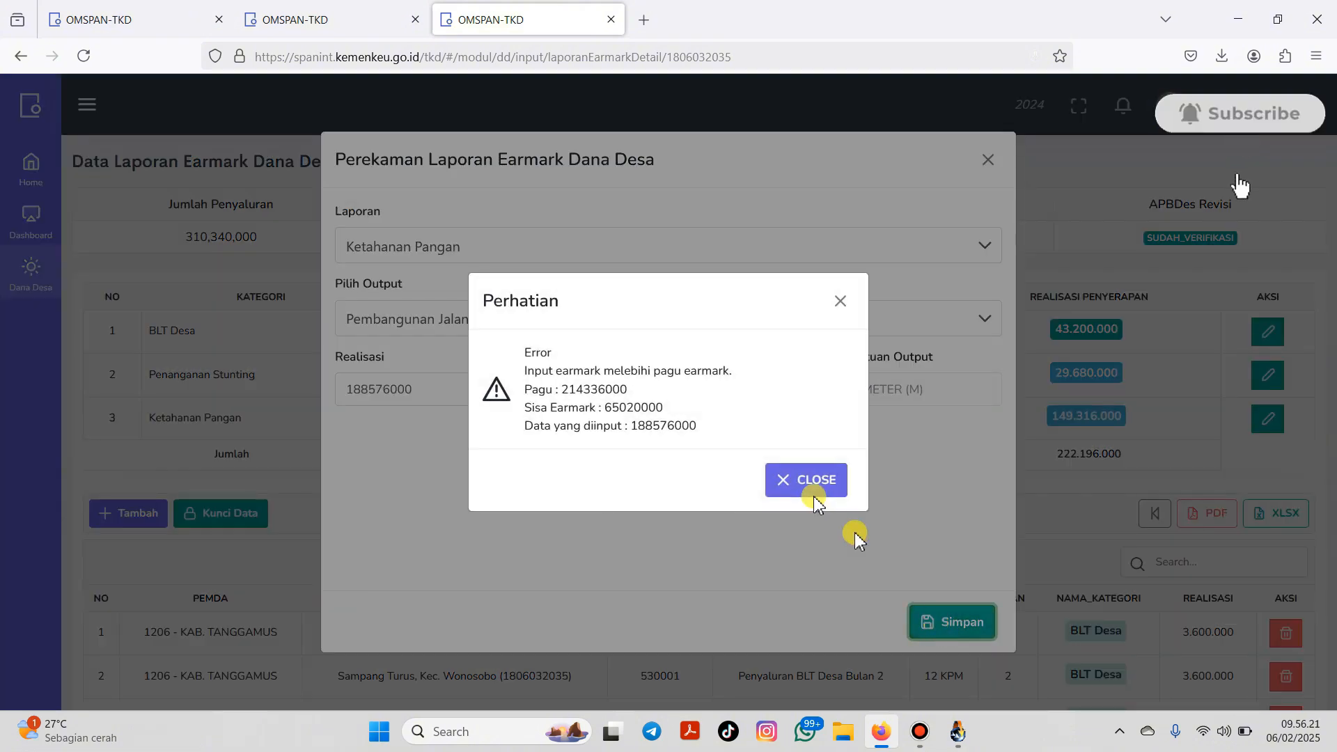
pyautogui.click(808, 482)
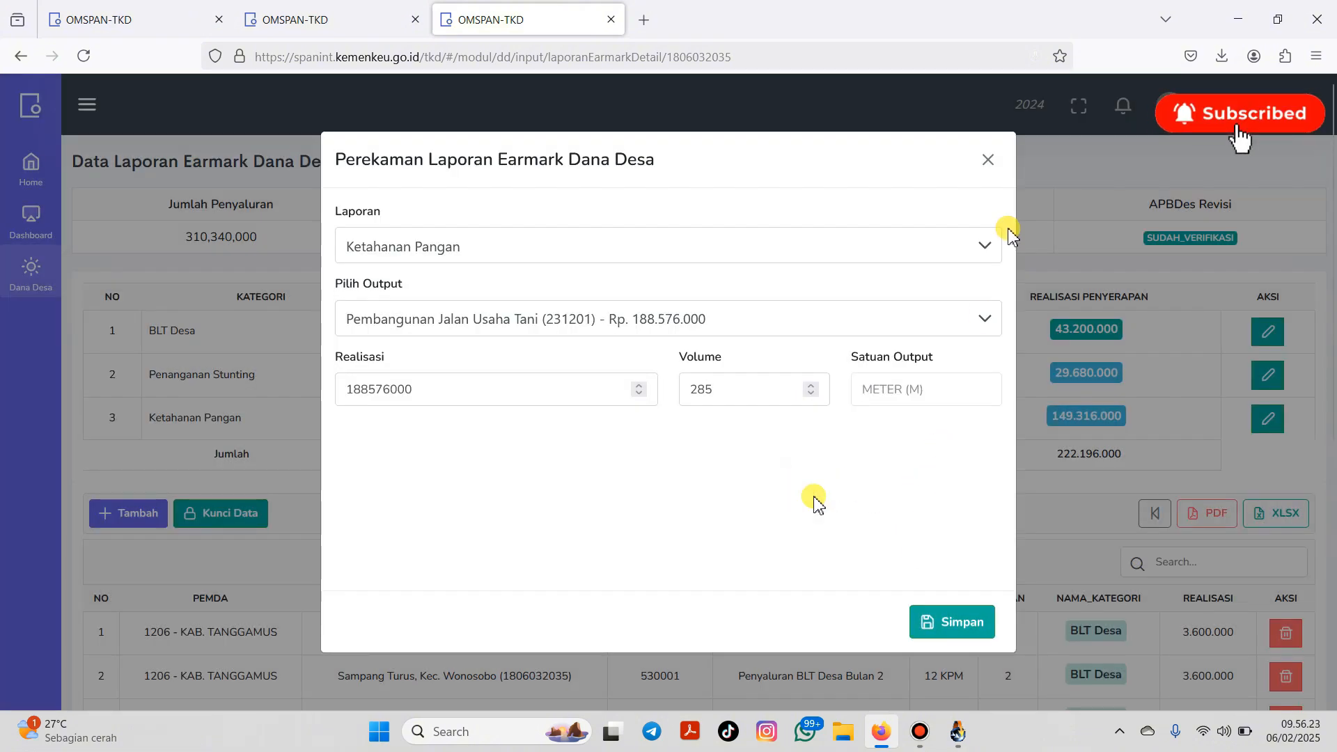
pyautogui.click(987, 163)
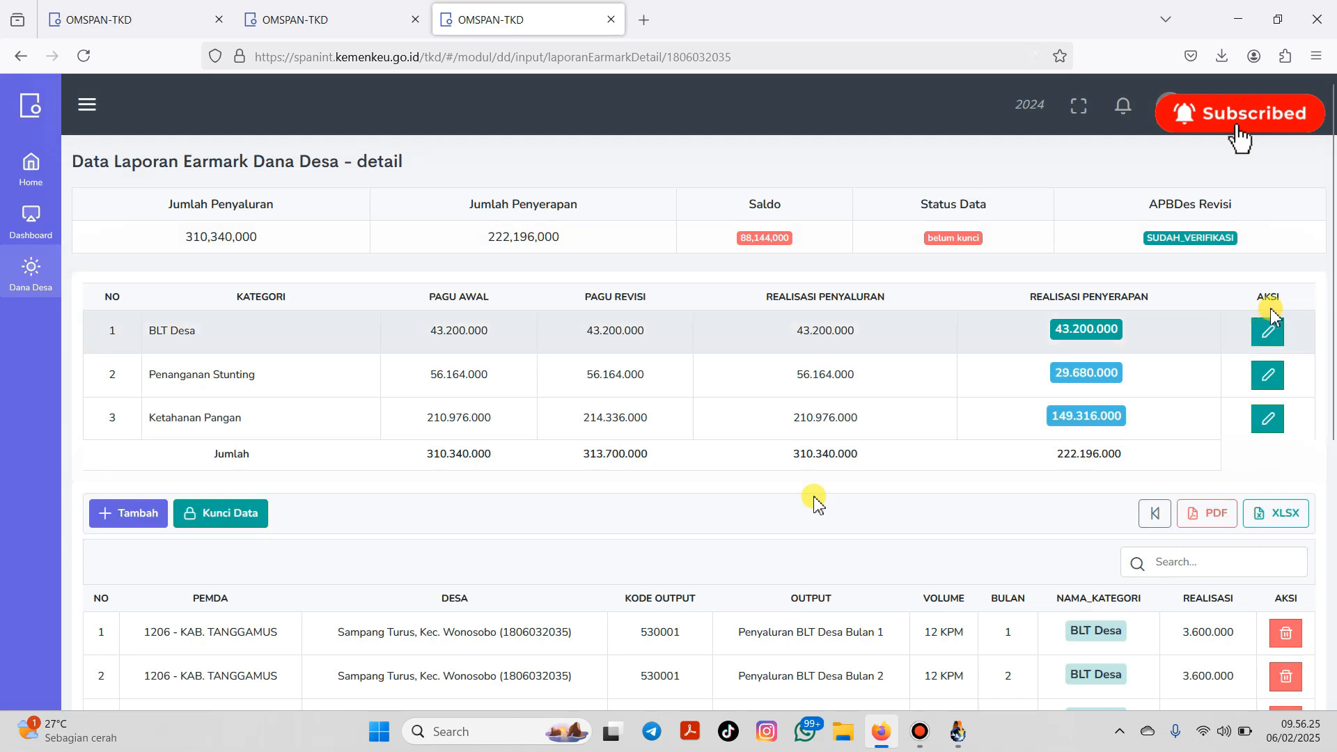
# Step: Switch the Sampang Turus detail list from 10 to 100 rows per page
pyautogui.scroll(-6, 1292, 502)
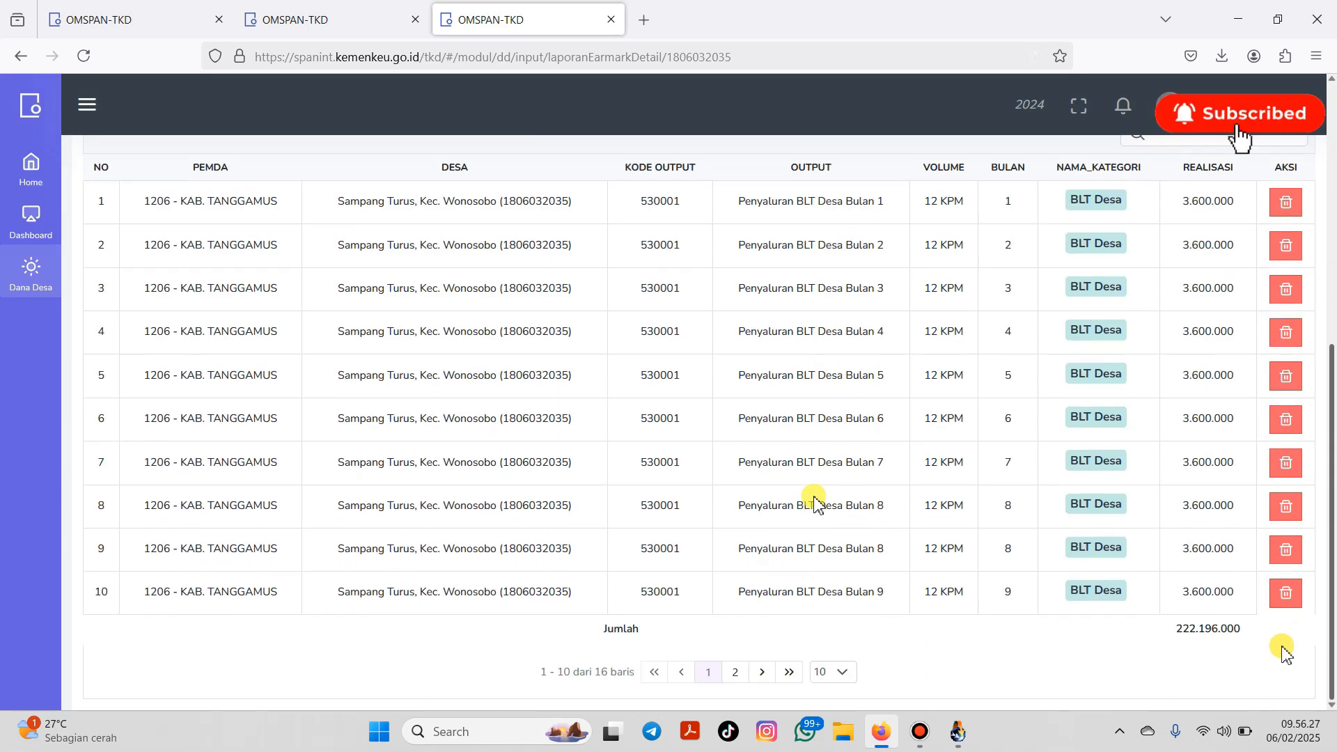
pyautogui.scroll(6, 1269, 550)
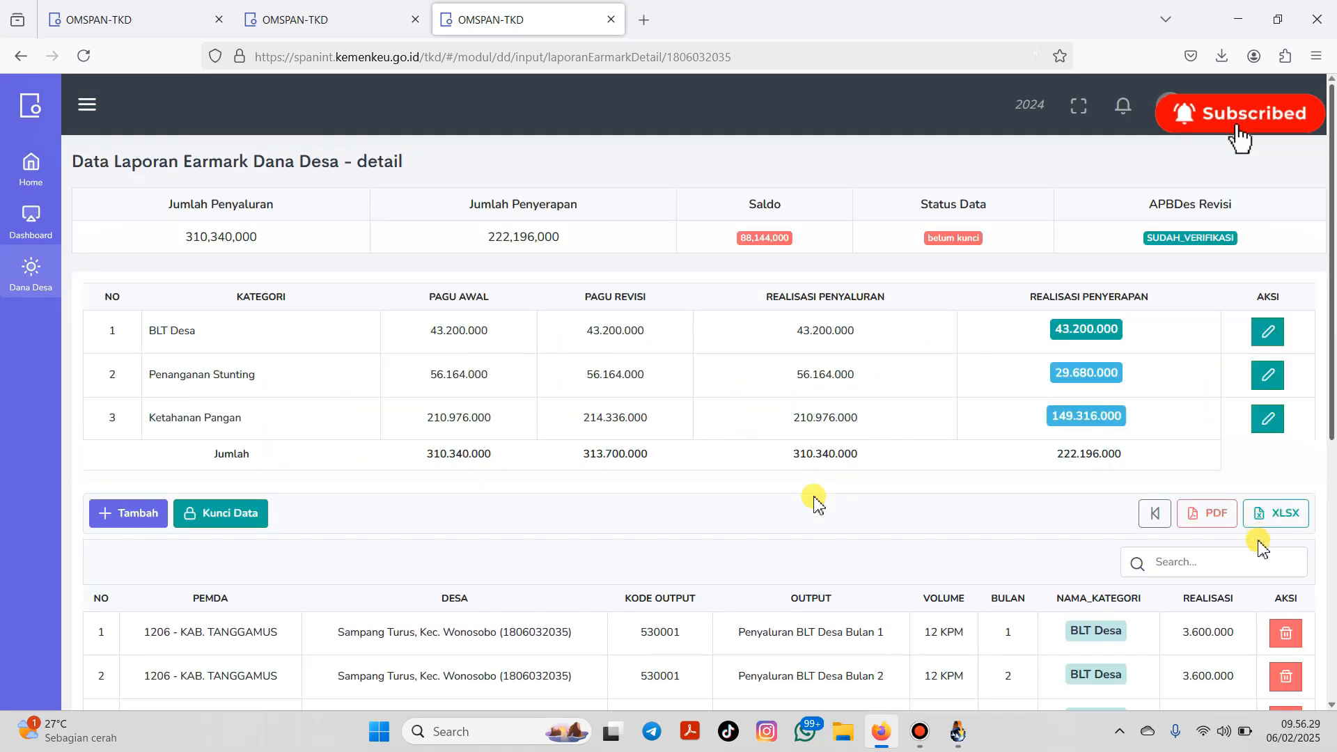
pyautogui.scroll(-6, 1274, 557)
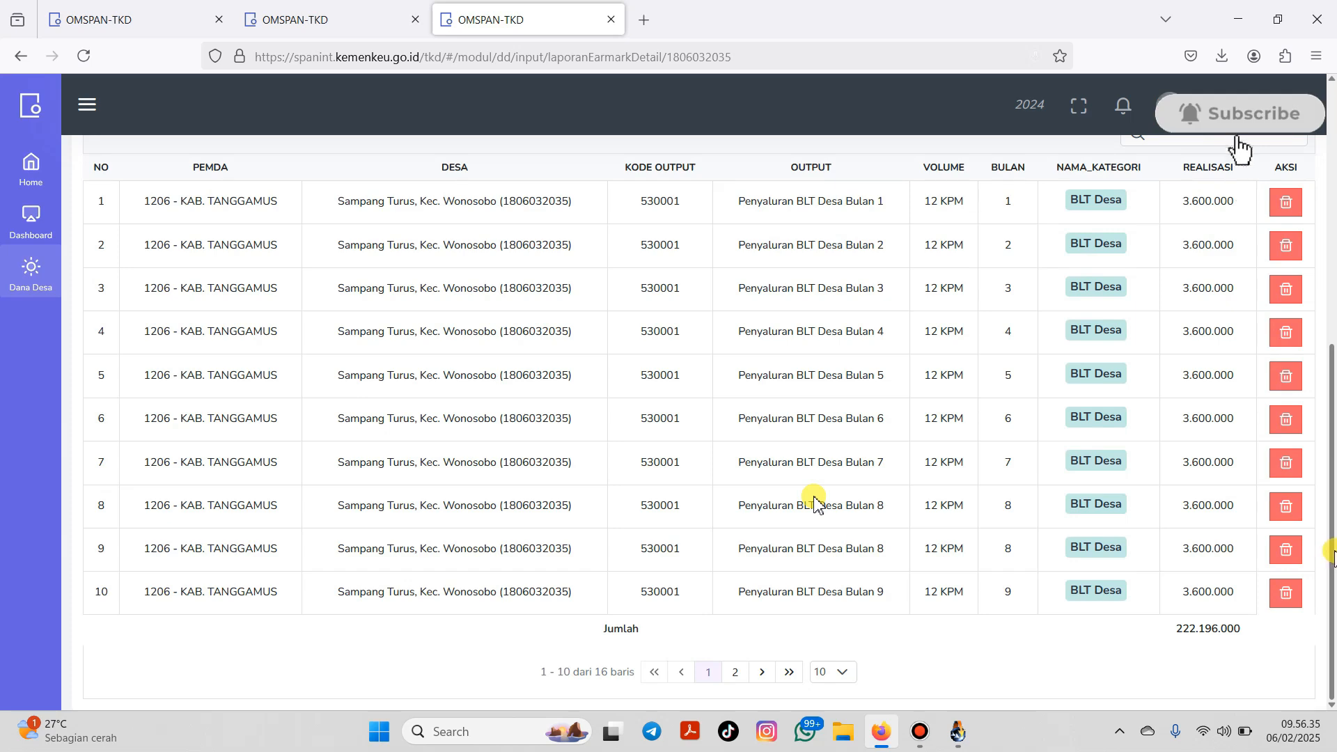
pyautogui.moveTo(1330, 544); pyautogui.dragTo(1331, 519)
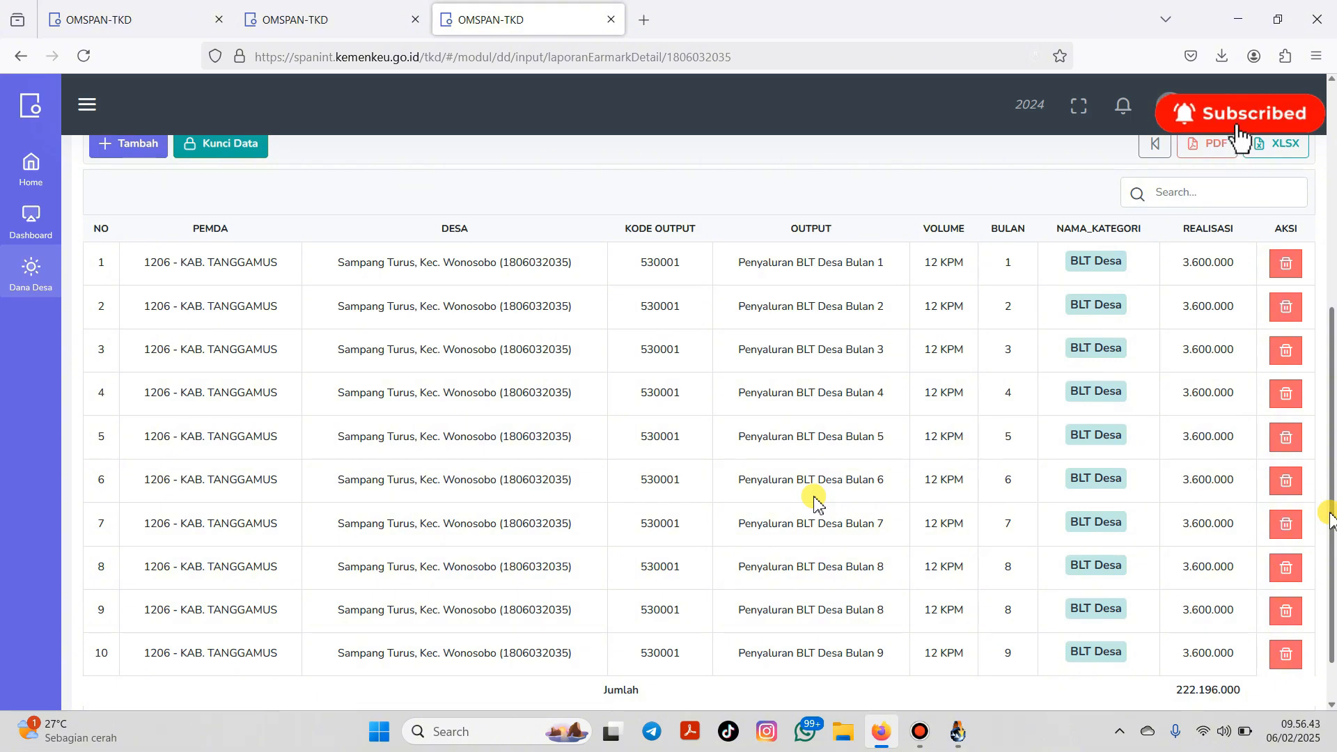
pyautogui.scroll(-2, 1330, 488)
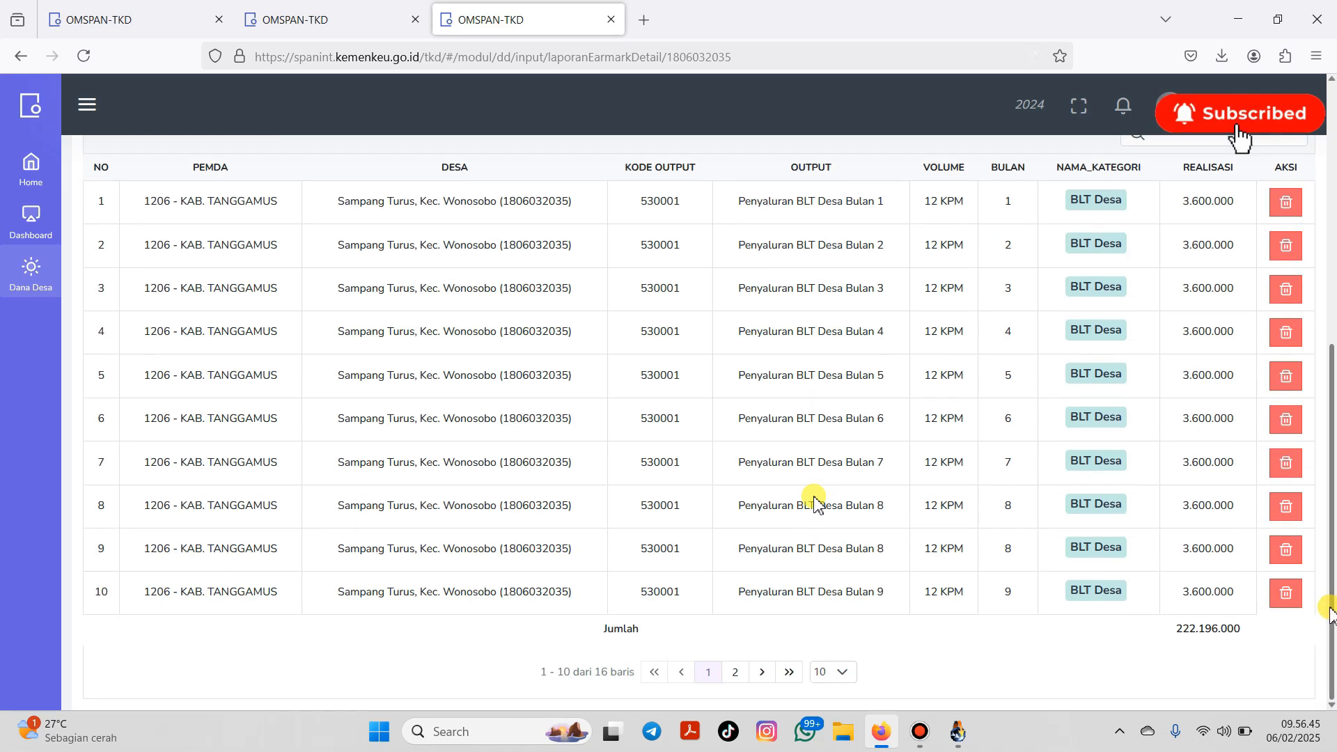
pyautogui.click(843, 673)
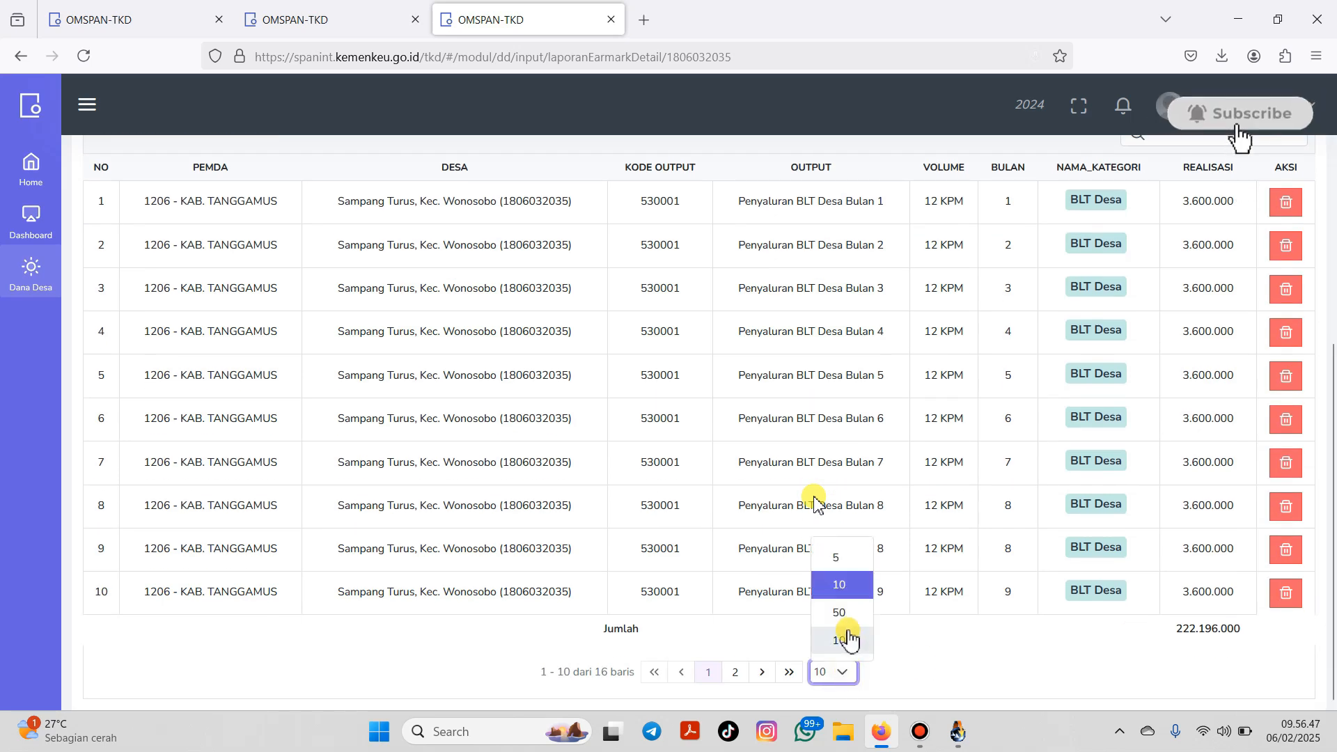
pyautogui.click(850, 639)
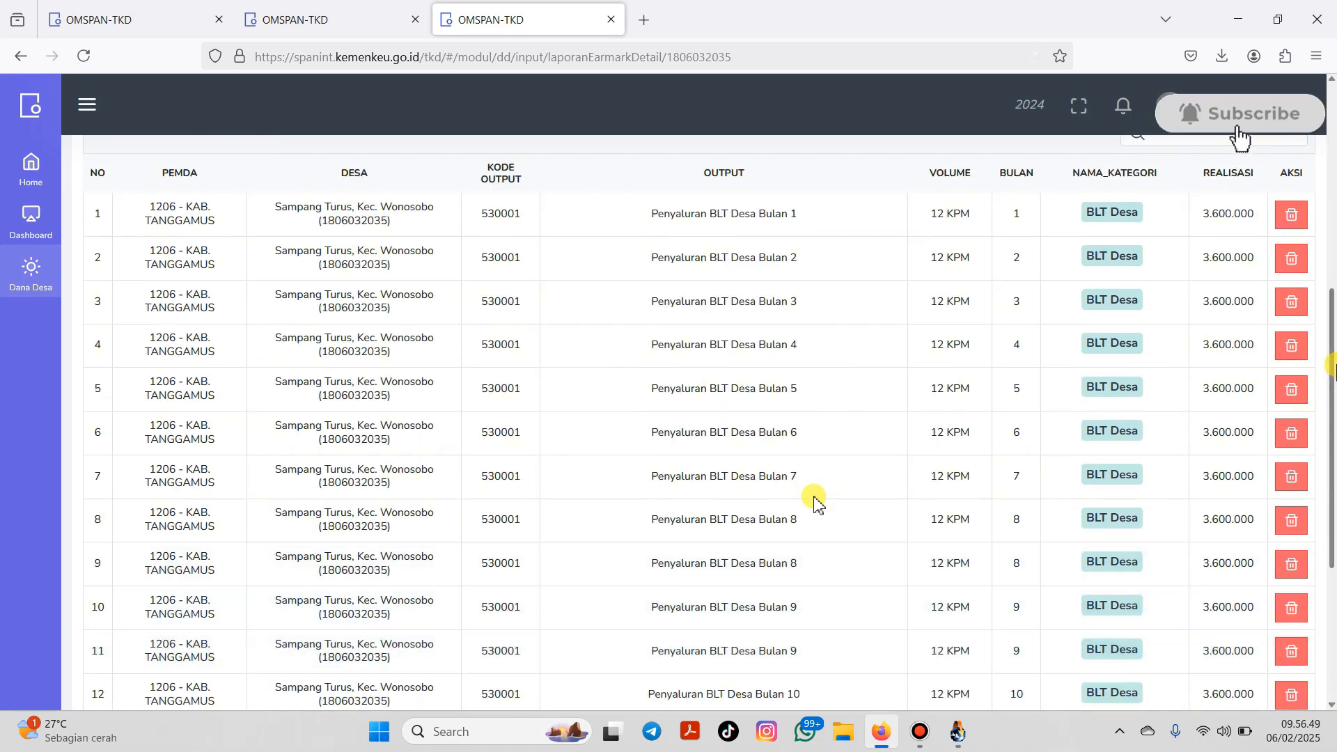
pyautogui.moveTo(1334, 340); pyautogui.dragTo(1292, 485)
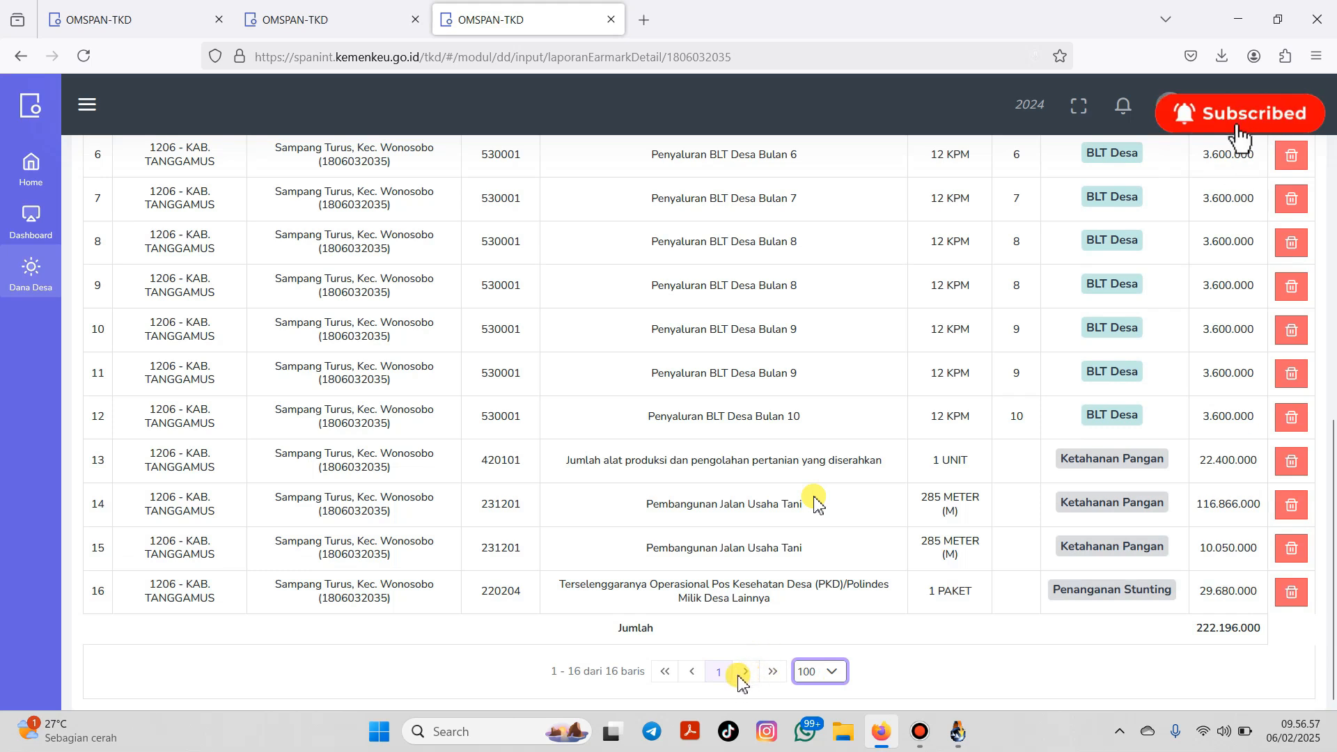
pyautogui.click(745, 673)
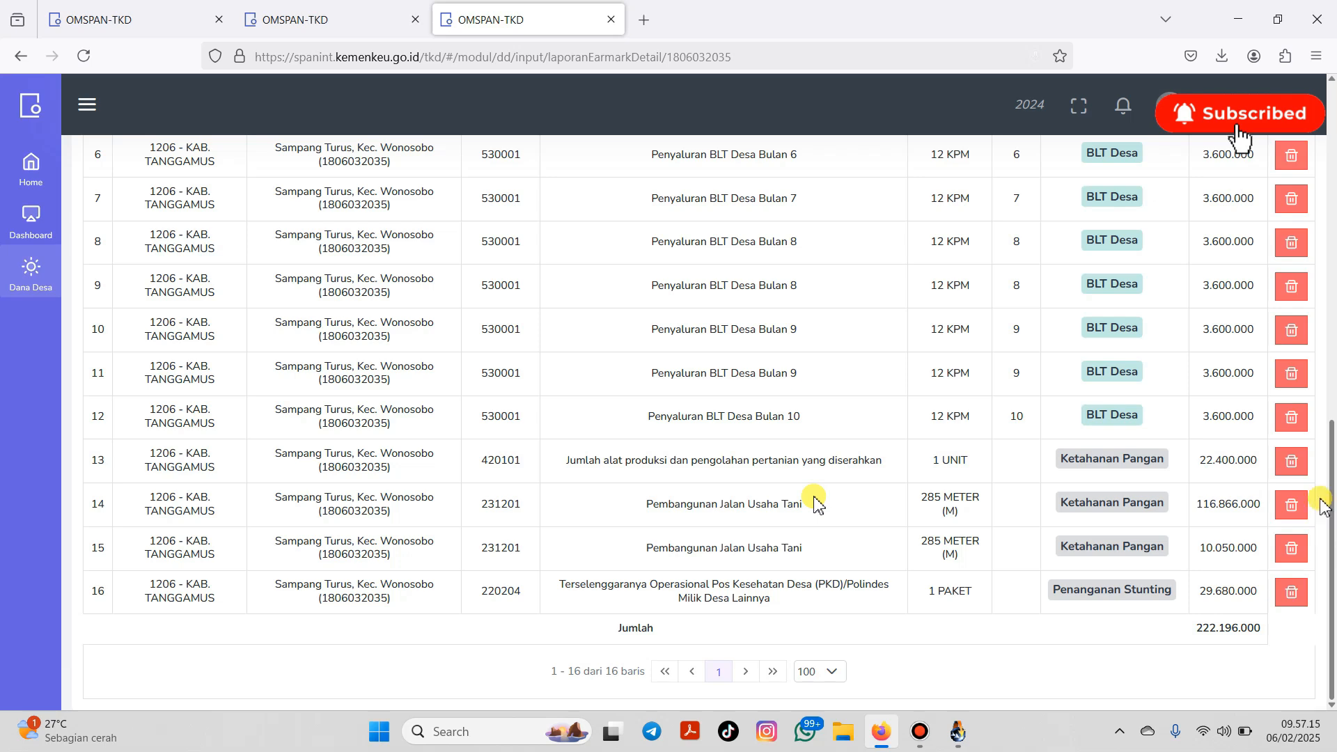
pyautogui.scroll(2, 1327, 512)
pyautogui.scroll(-2, 1331, 519)
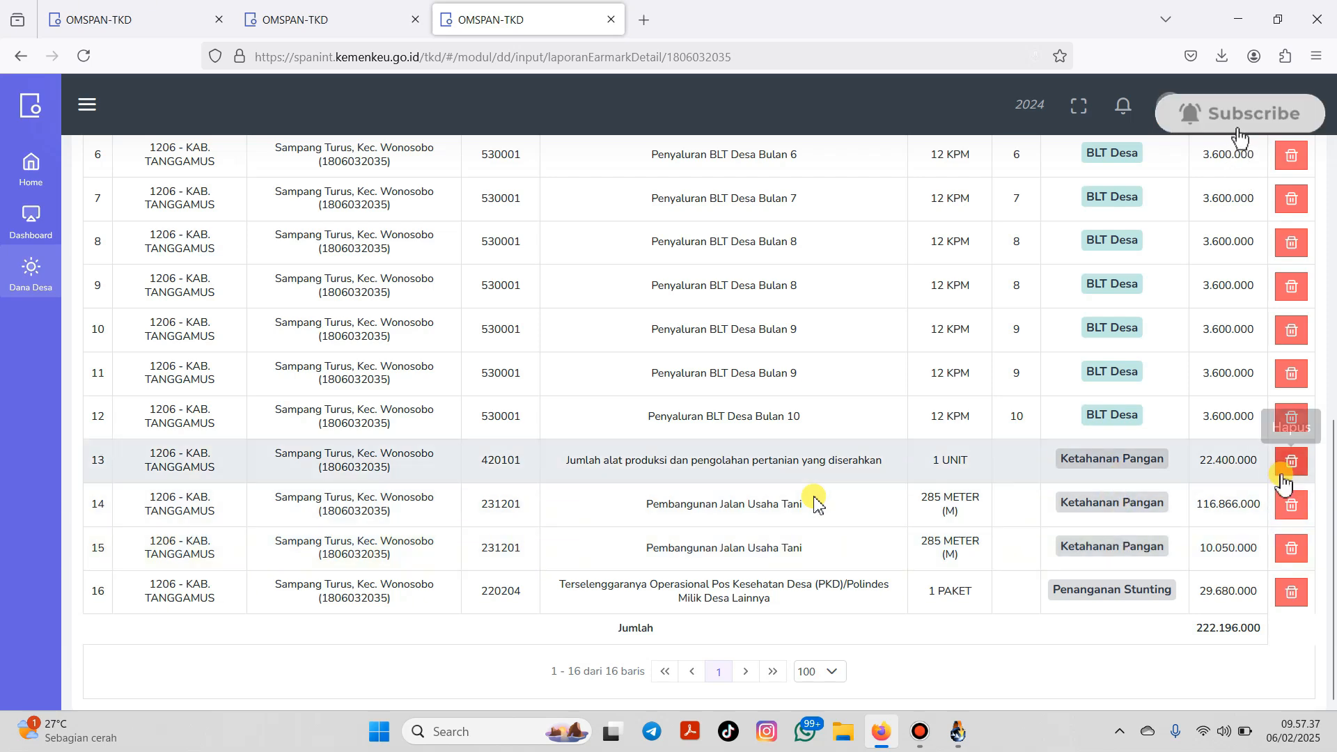
# Step: Delete the 22.400.000, 116.866.000 and 10.050.000 Ketahanan Pangan entries, confirming each
pyautogui.click(1290, 465)
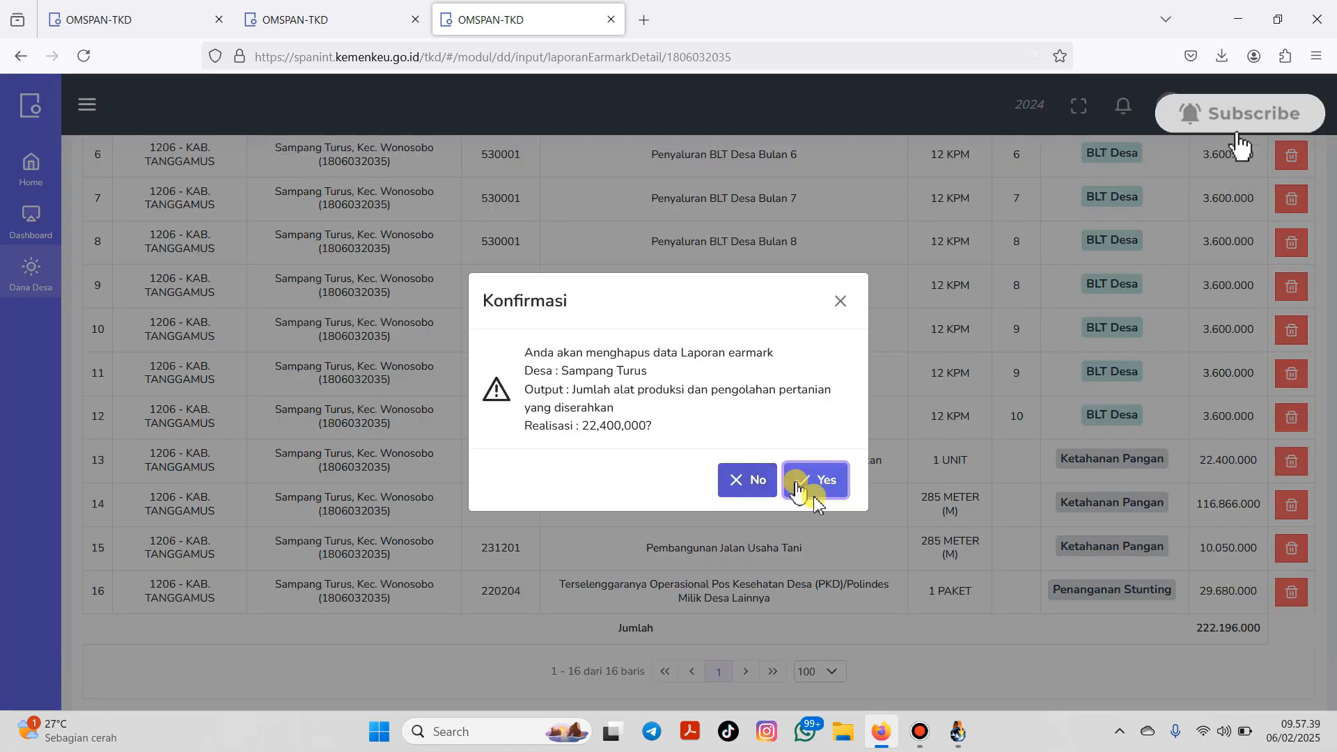
pyautogui.click(808, 473)
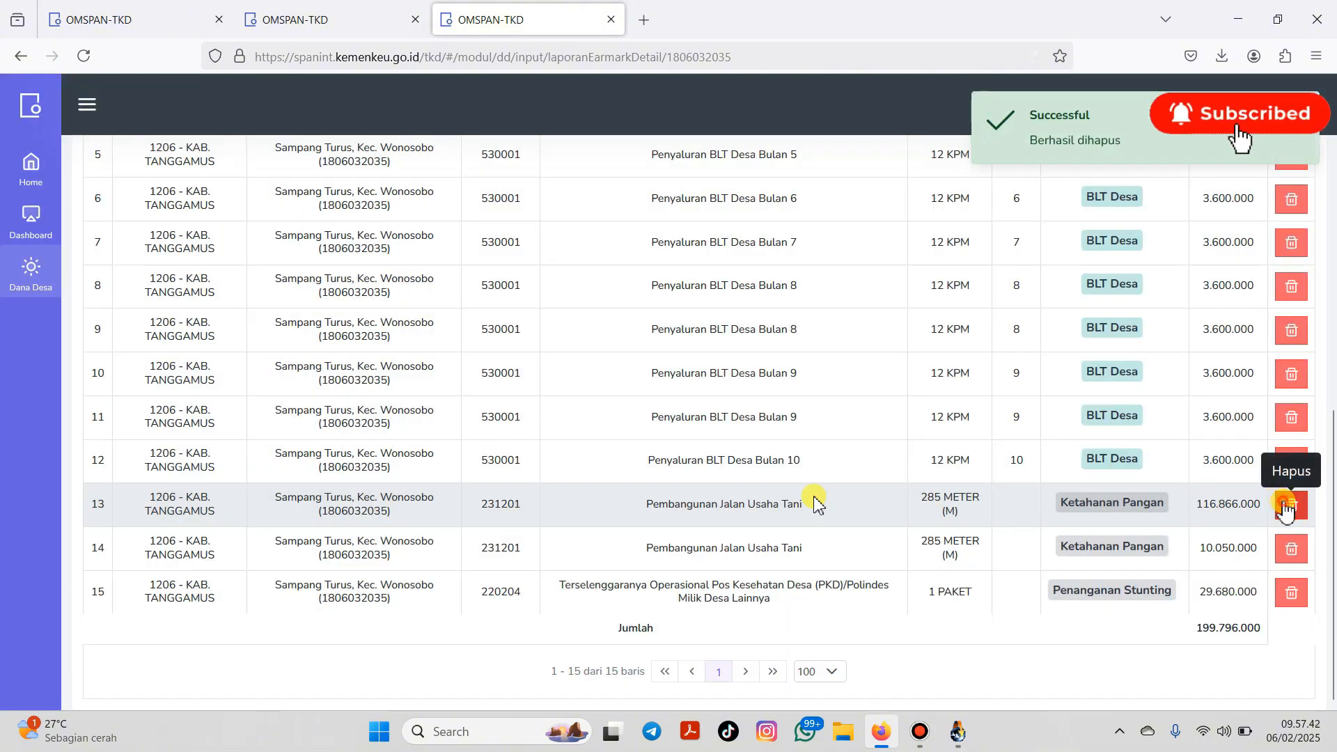
pyautogui.click(1288, 504)
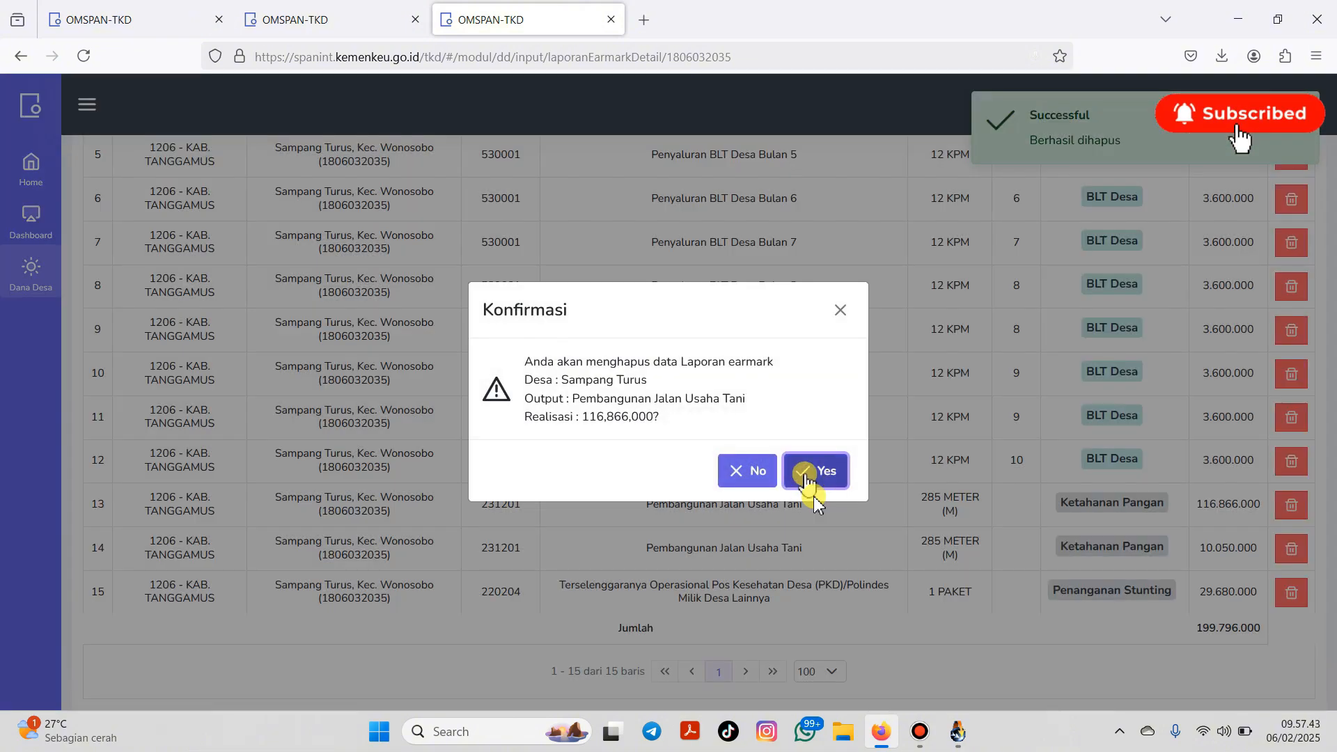
pyautogui.click(812, 472)
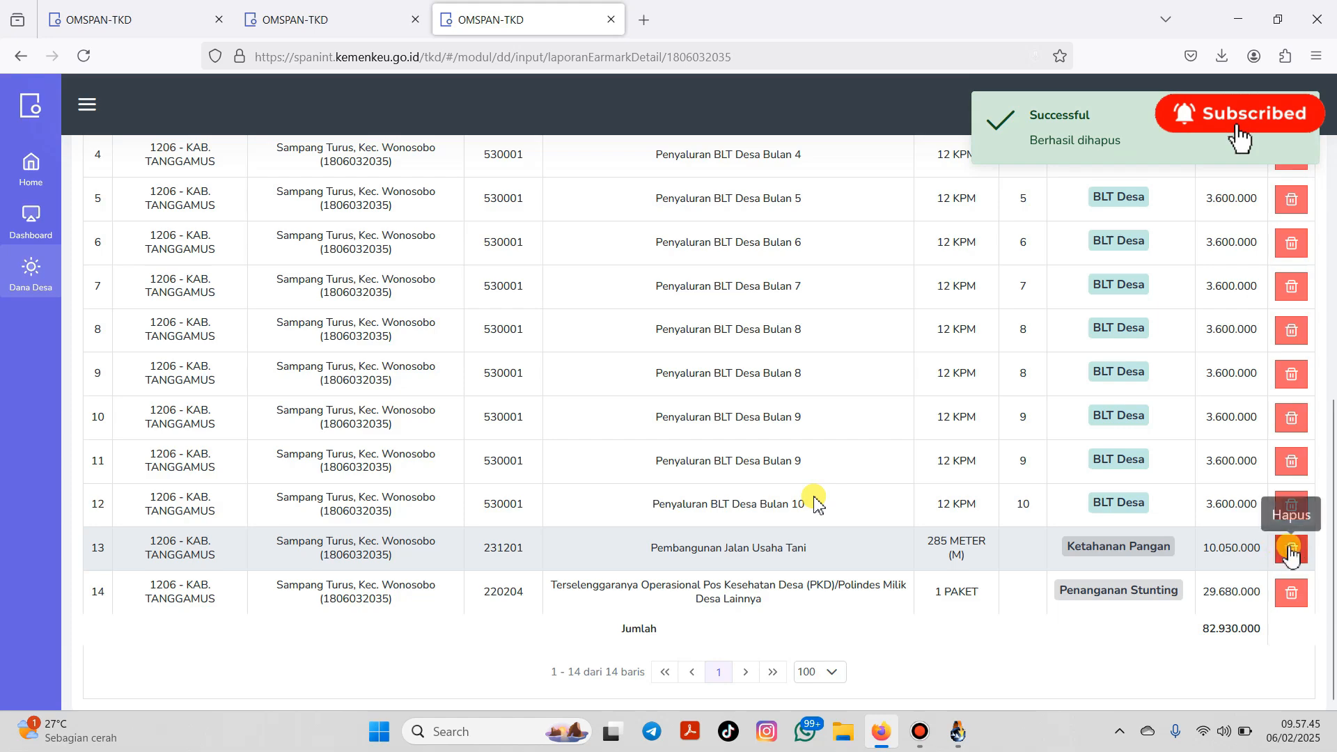
pyautogui.click(1290, 547)
pyautogui.click(825, 472)
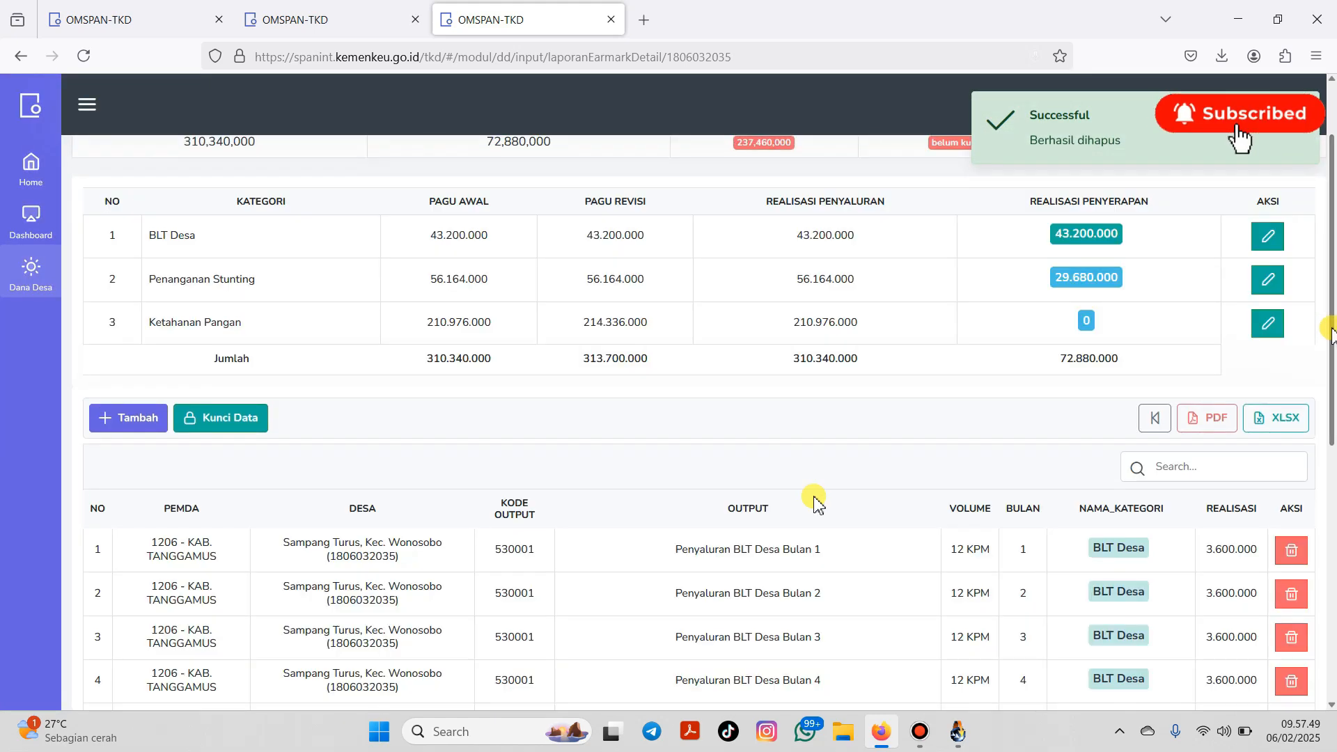
# Step: Start a Ketahanan Pangan entry with output Pembangunan Jalan Usaha Tani, found by searching 'jalan'
pyautogui.click(127, 418)
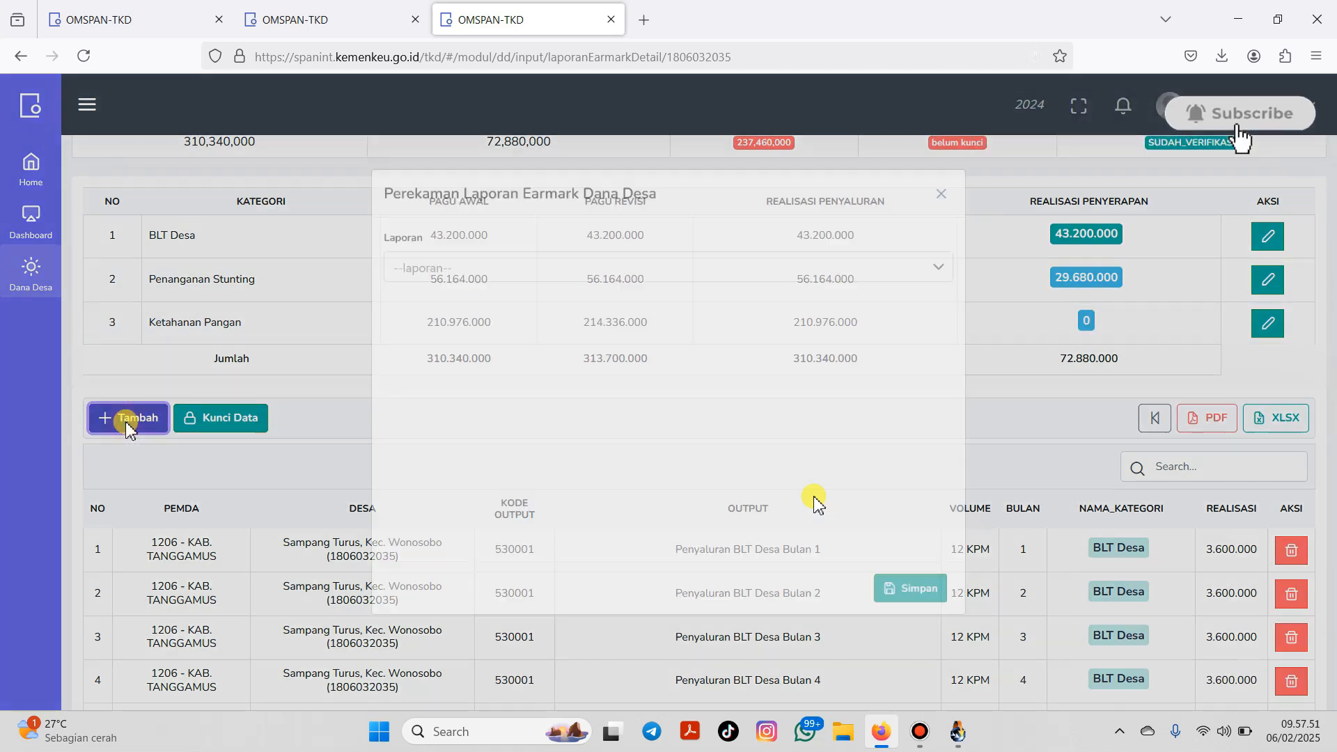
pyautogui.click(619, 248)
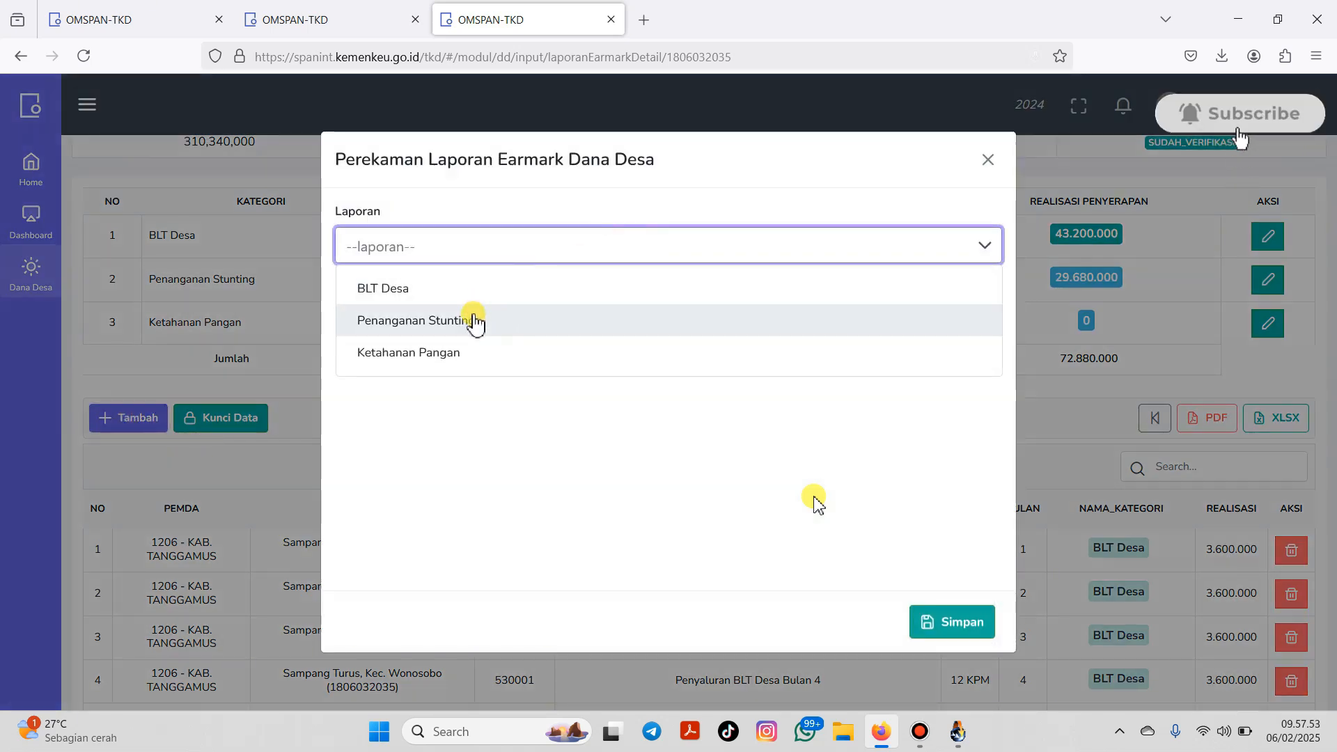
pyautogui.click(477, 351)
pyautogui.click(566, 322)
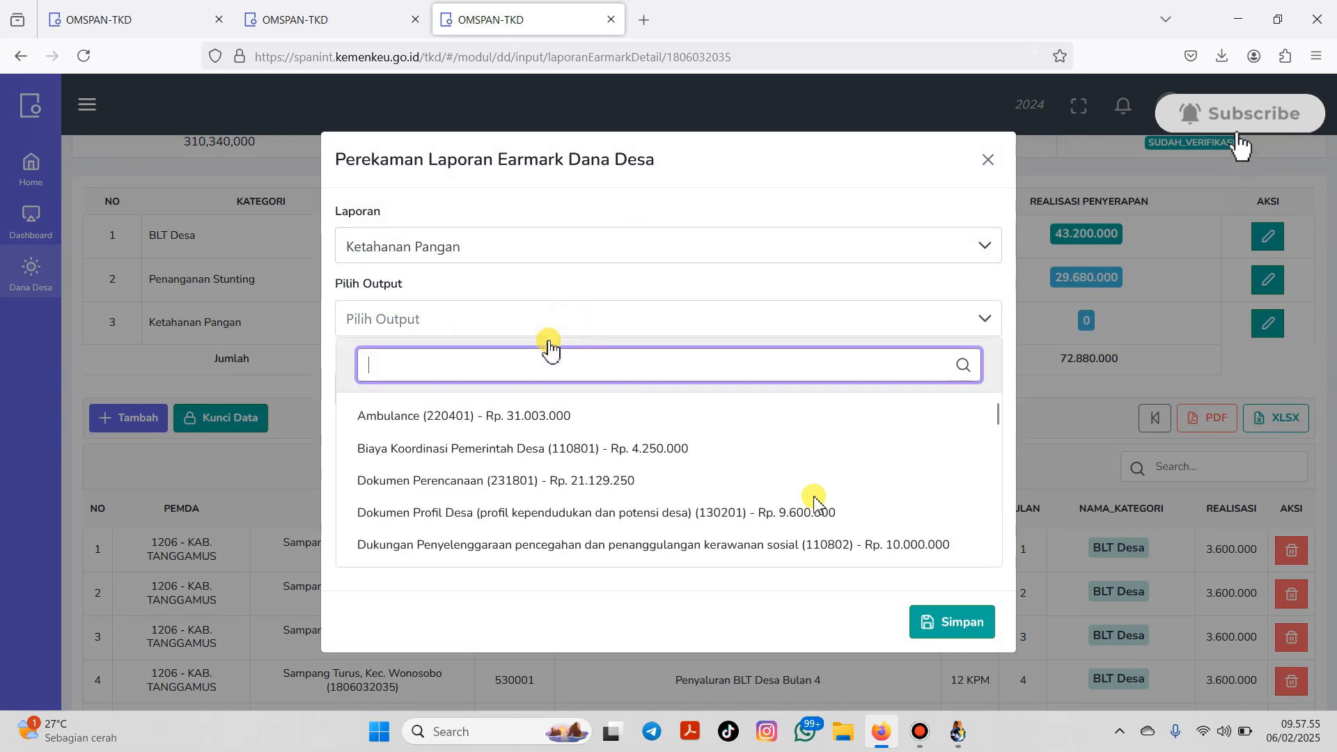
pyautogui.write('jalan')
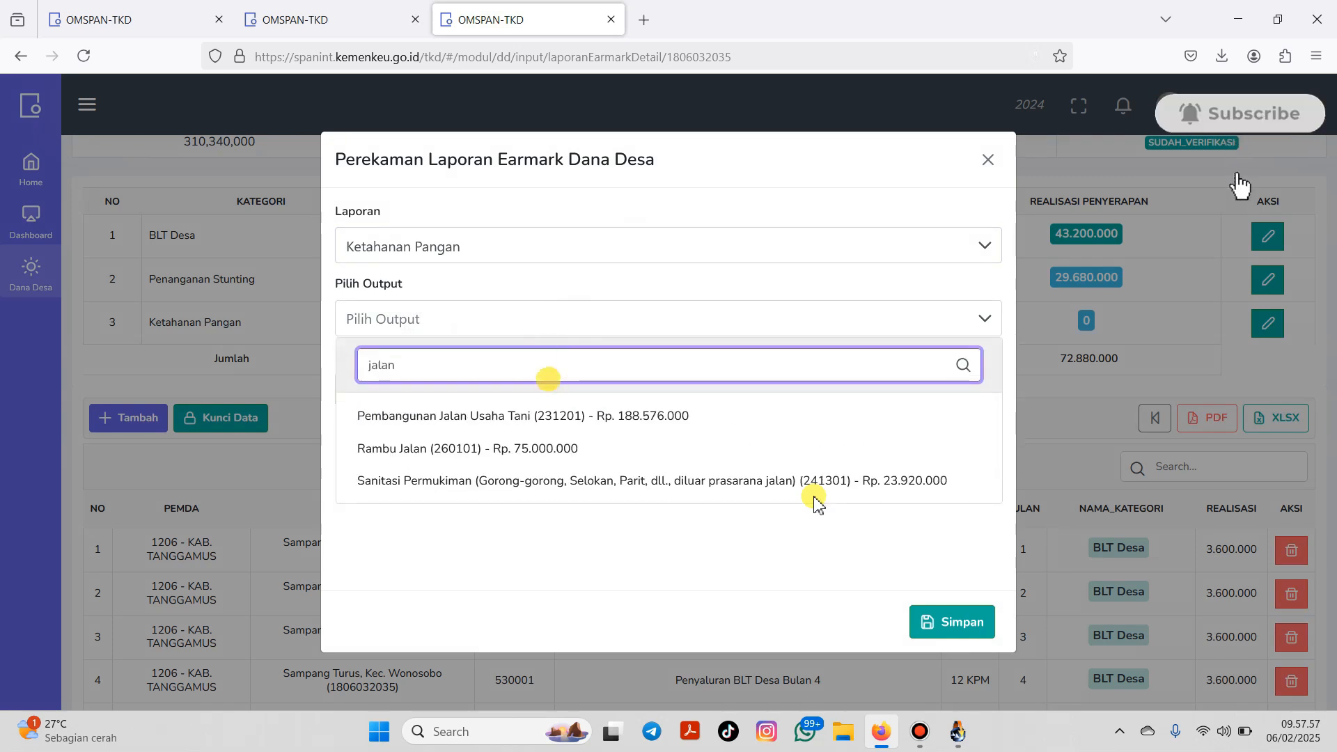
pyautogui.click(616, 421)
# Step: Enter realisation 188576000 and volume 285 meters, save, and begin a new entry
pyautogui.click(542, 392)
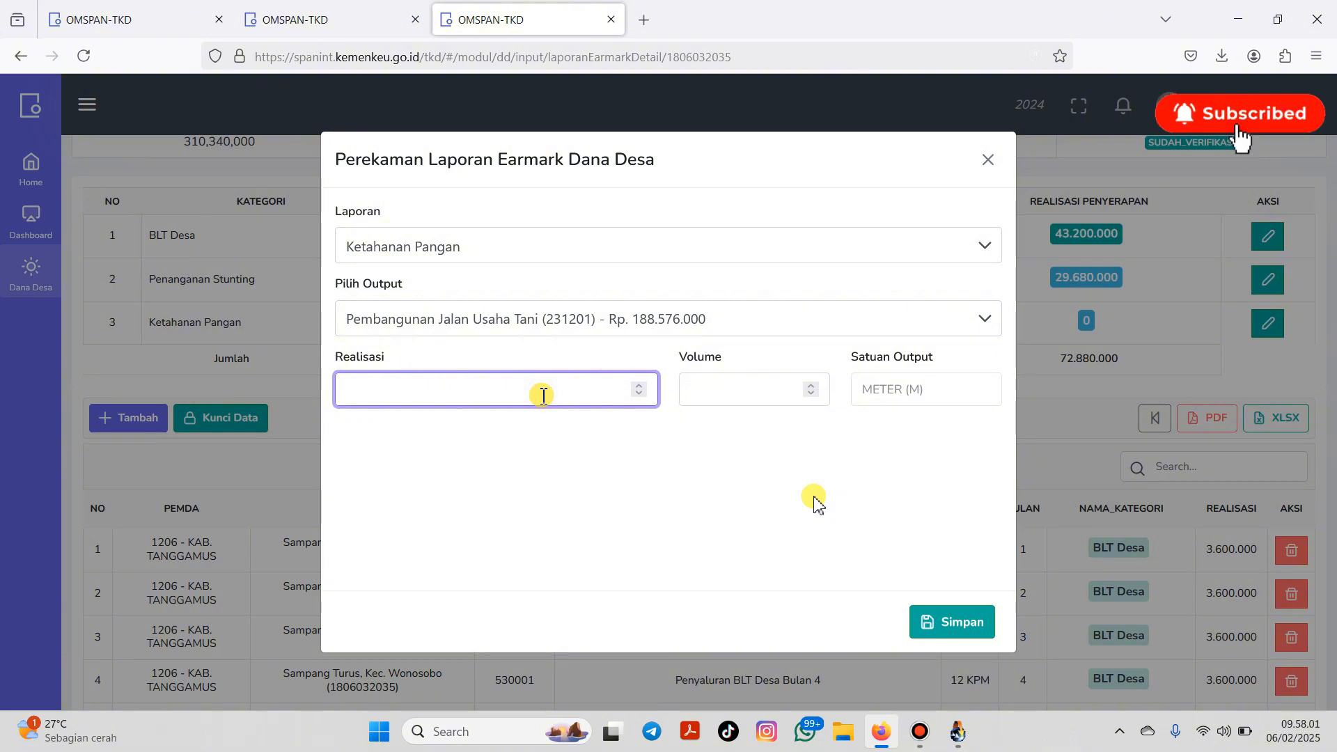
pyautogui.write('188576000')
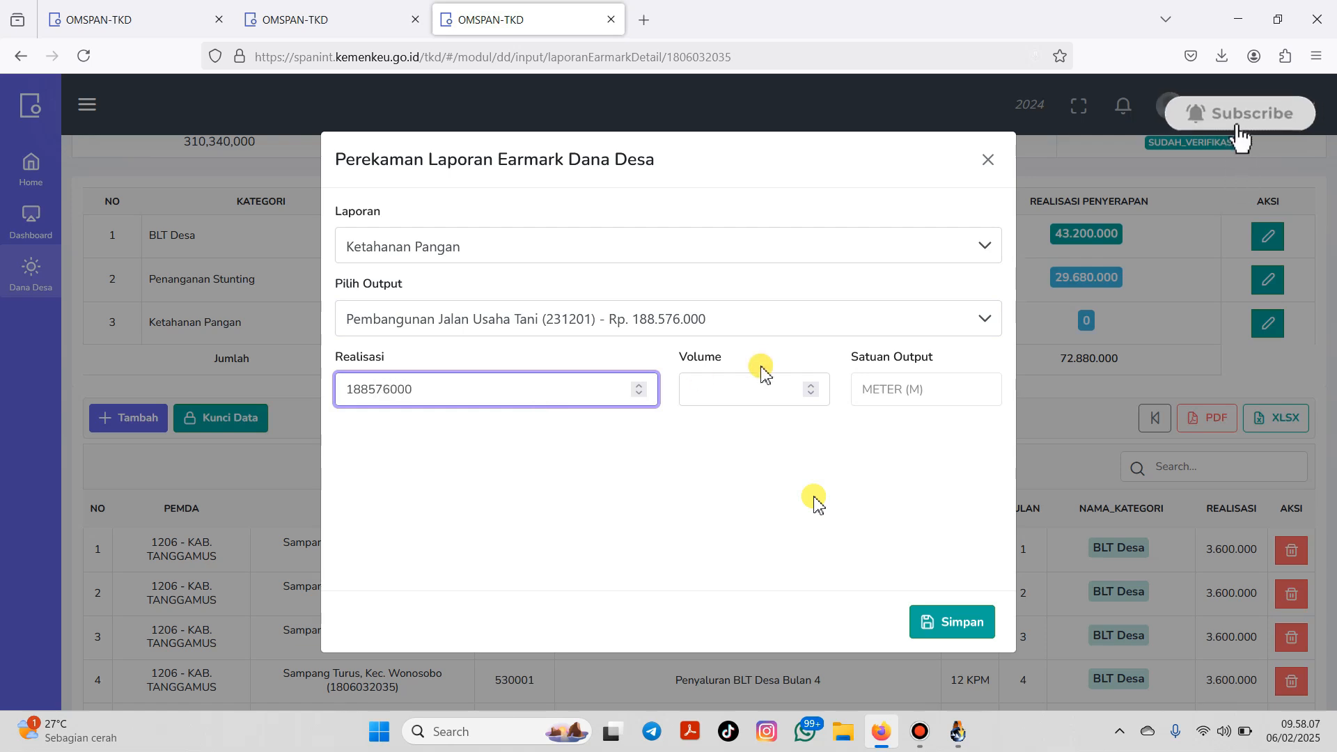
pyautogui.click(720, 391)
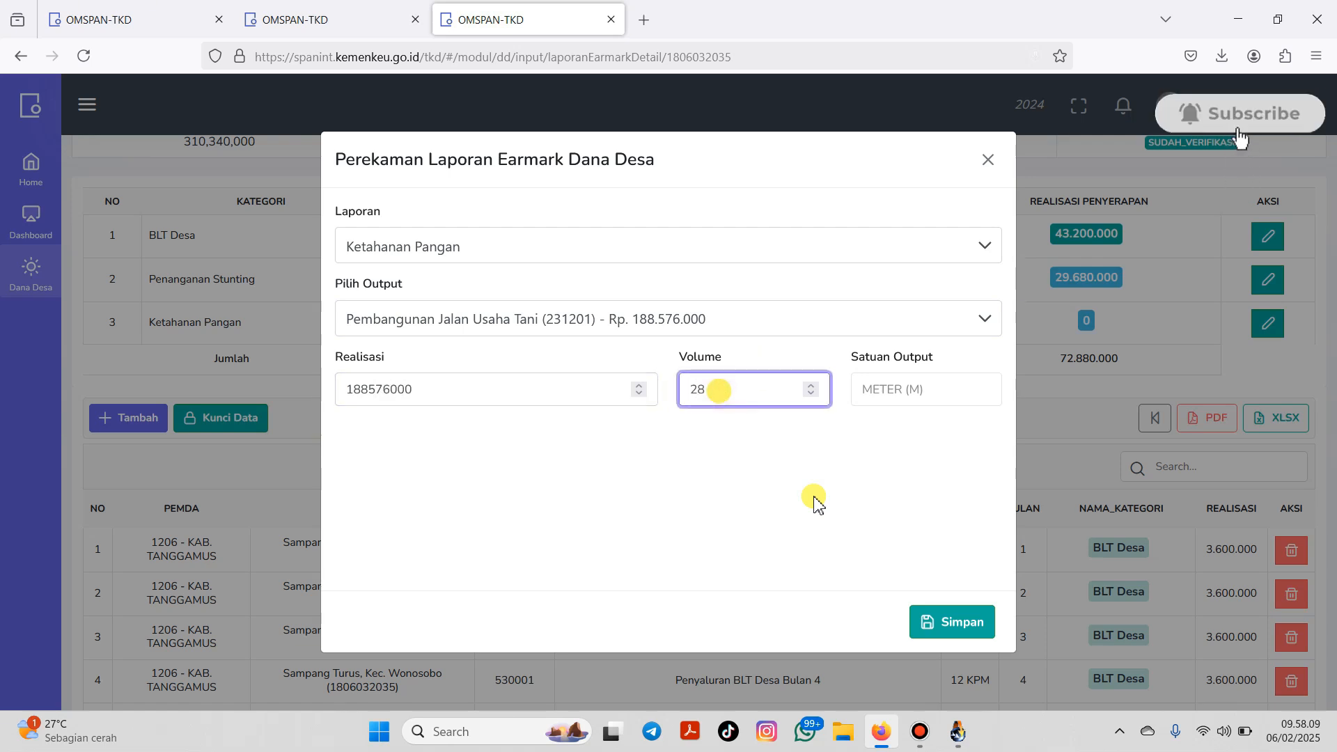
pyautogui.write('285')
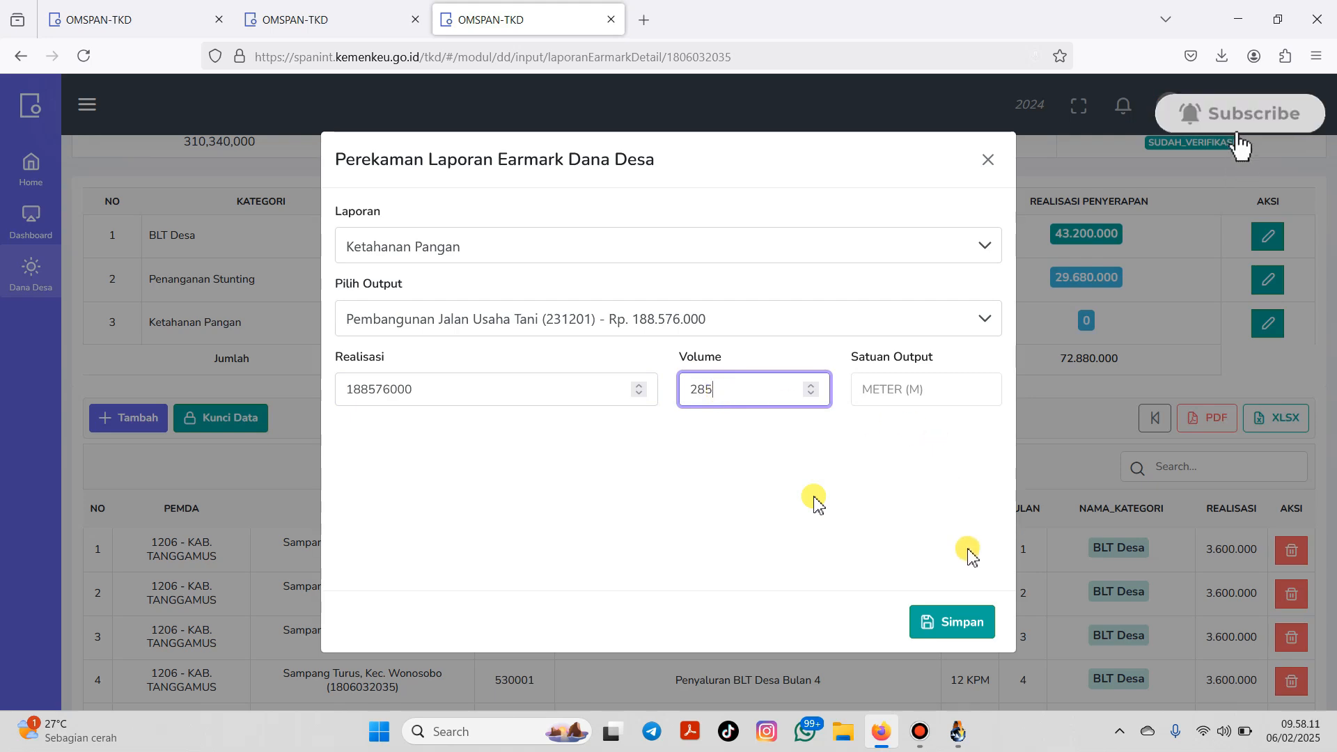
pyautogui.click(955, 620)
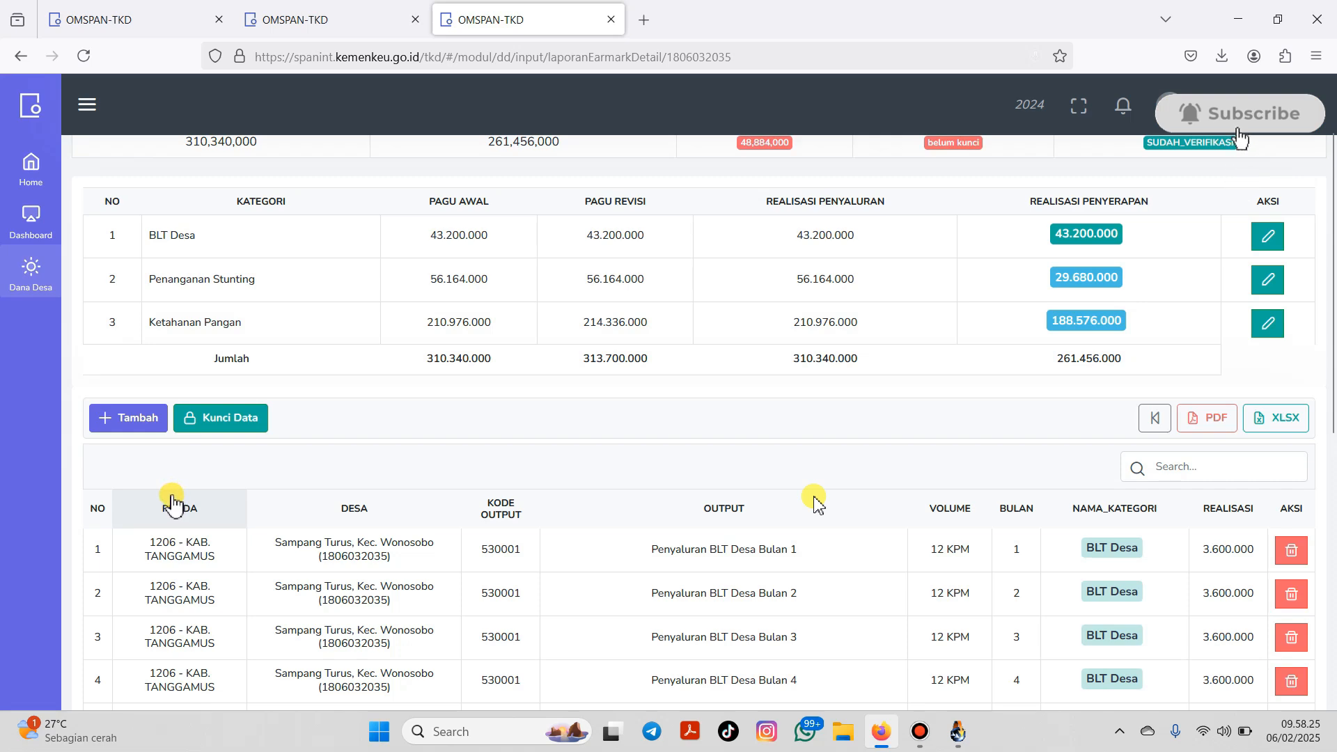
pyautogui.click(153, 424)
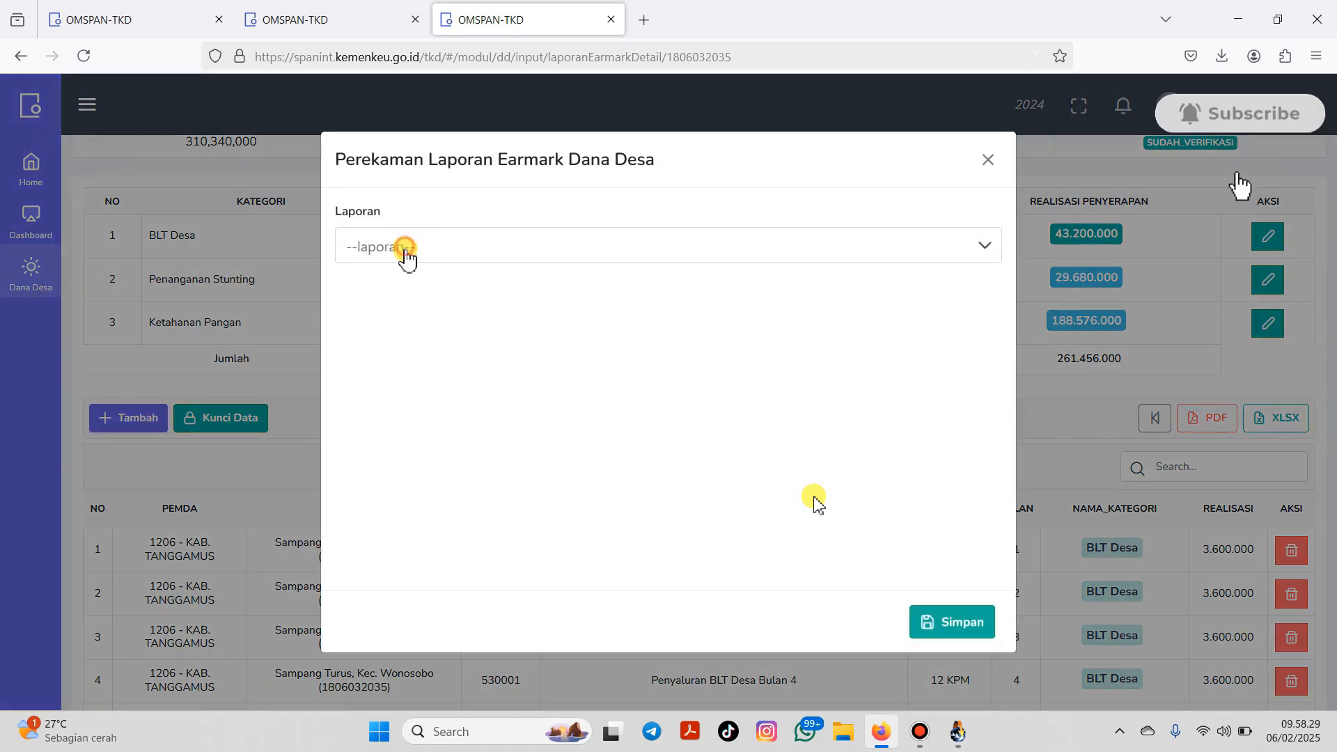
# Step: Save a Ketahanan Pangan record for agricultural tools output (420101): realisation 25760000, volume 1000 units
pyautogui.click(403, 251)
pyautogui.click(439, 356)
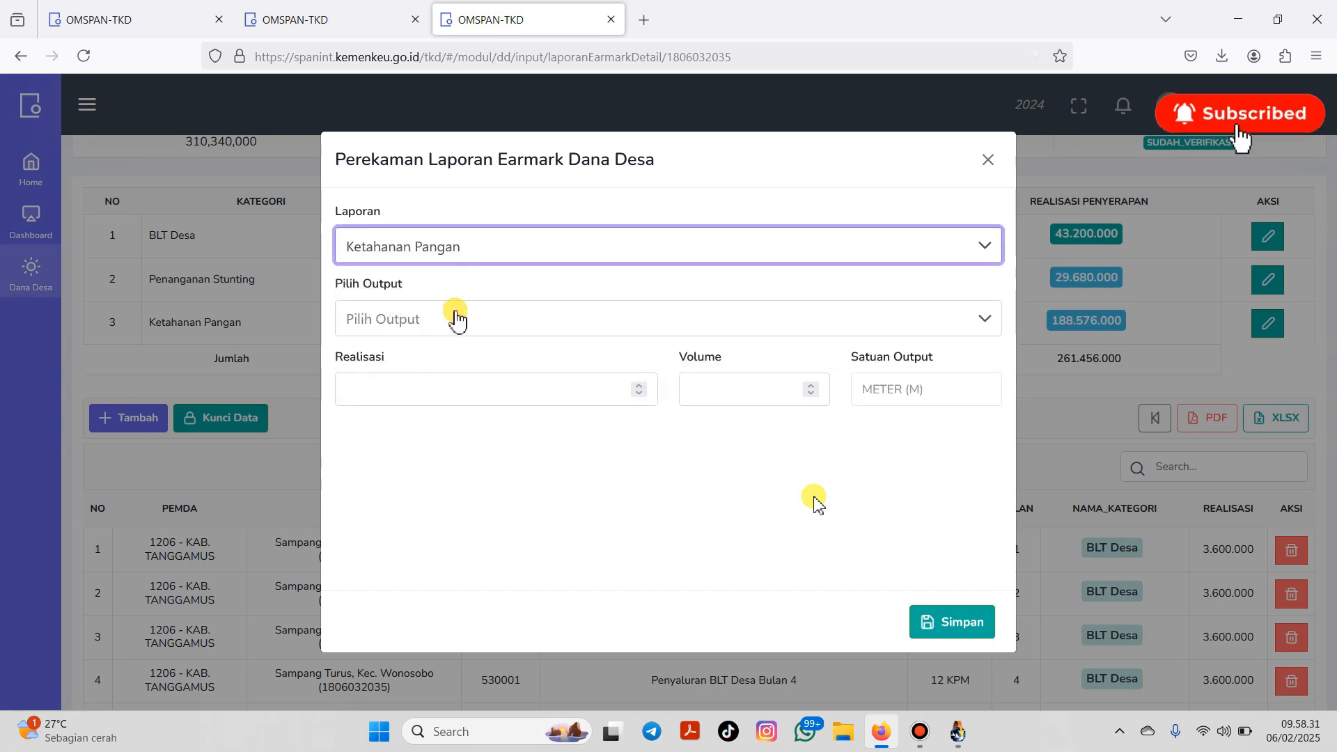
pyautogui.click(456, 321)
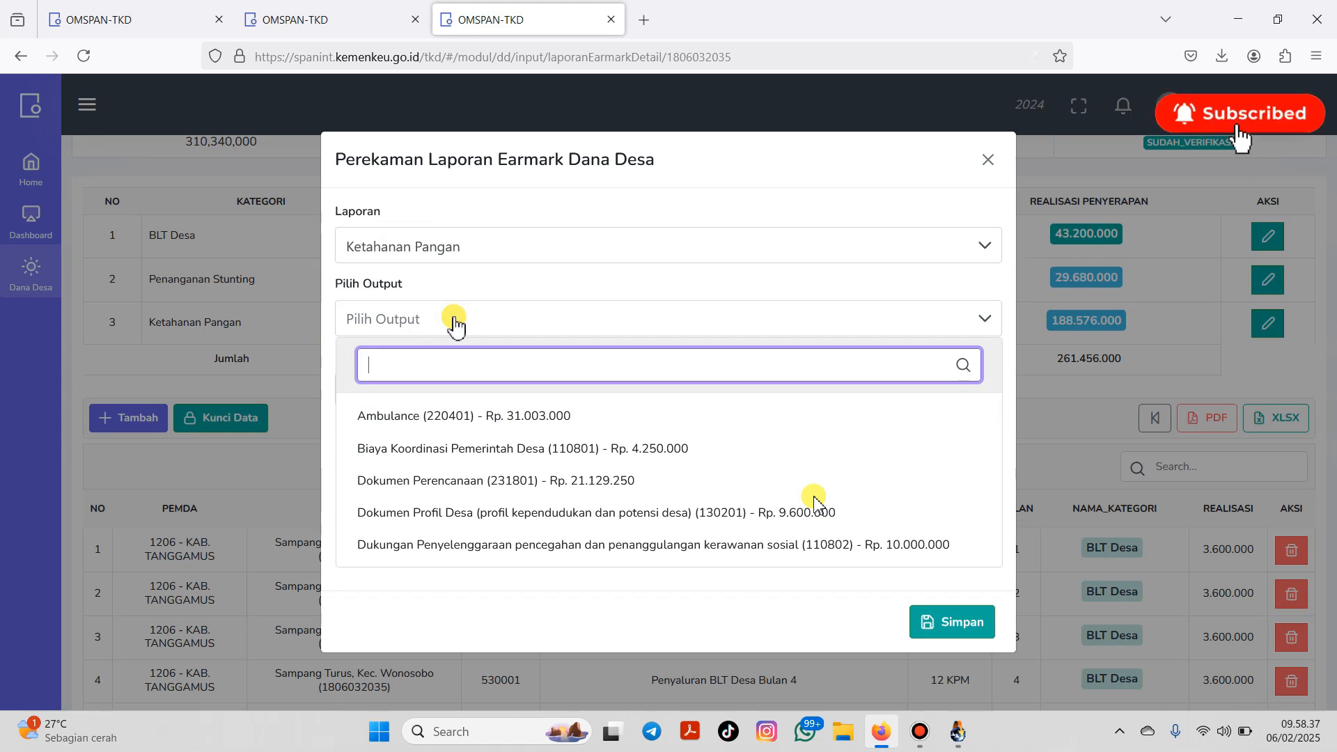
pyautogui.write('alat')
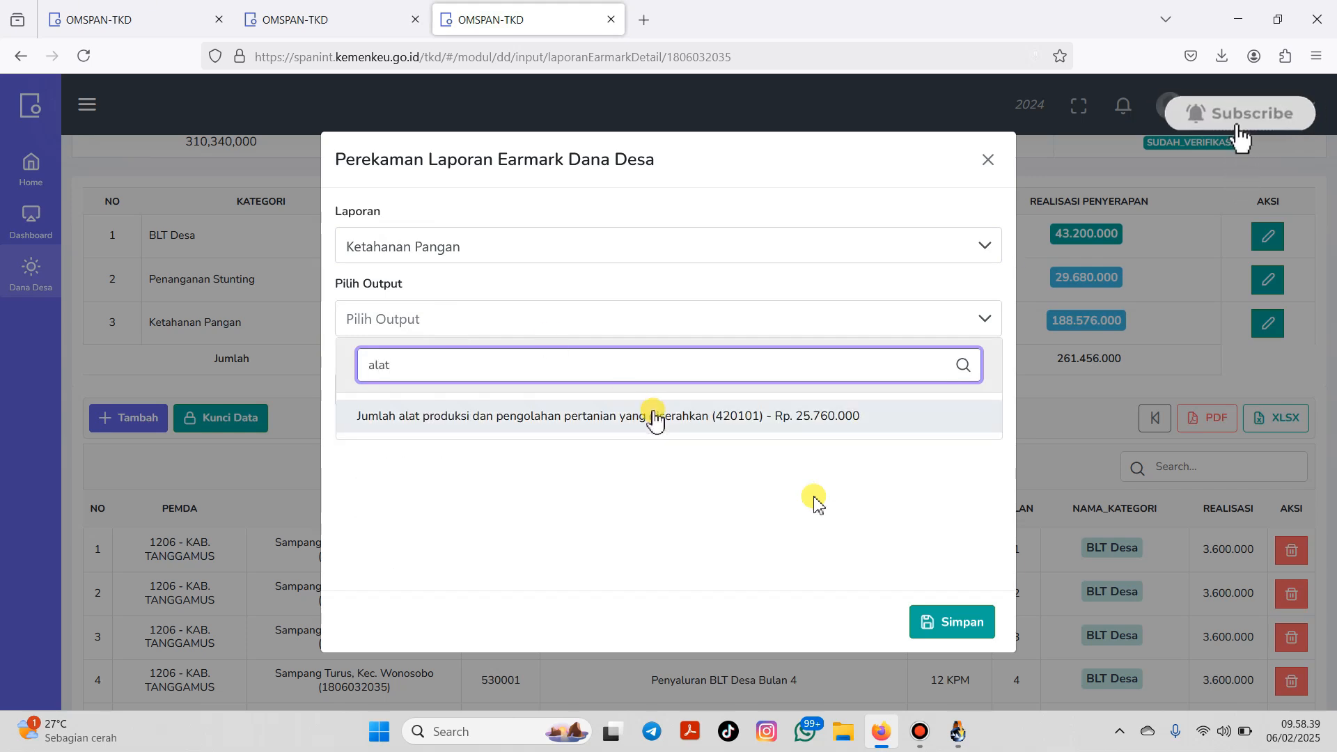
pyautogui.click(651, 415)
pyautogui.click(510, 400)
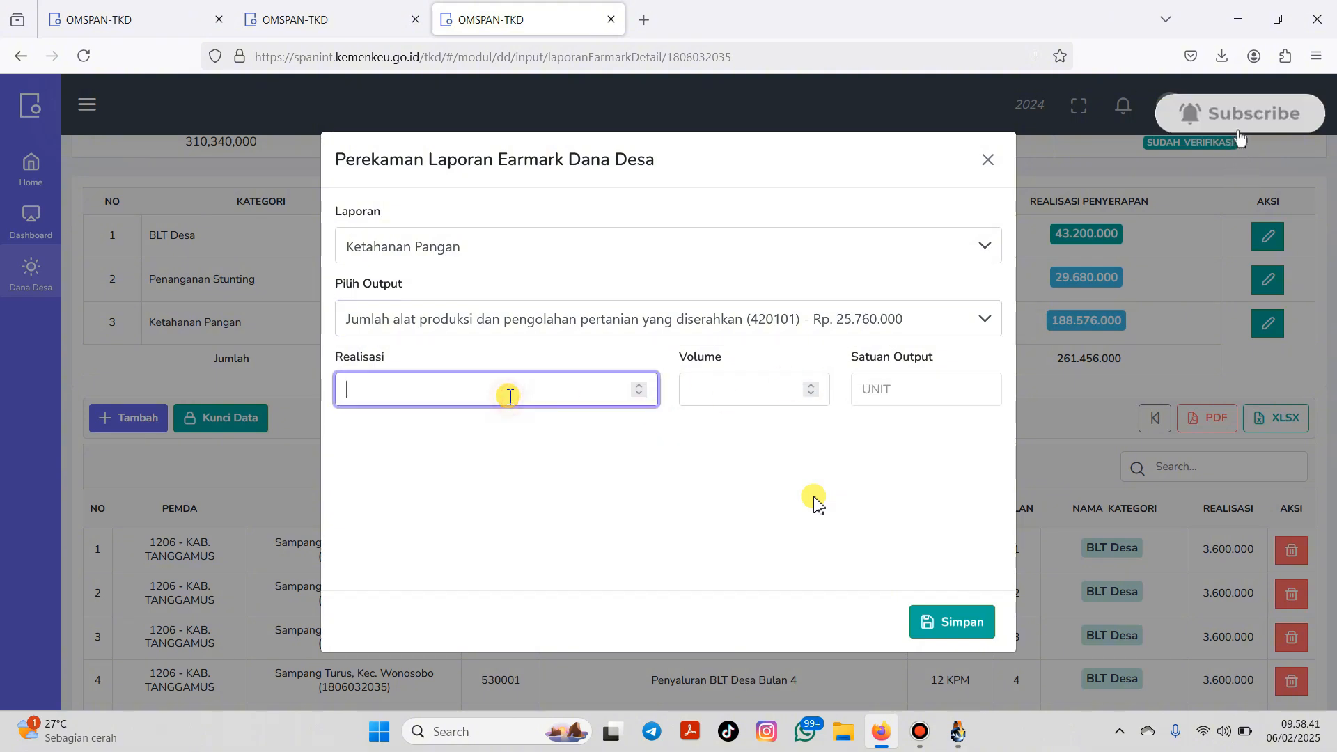
pyautogui.write('2')
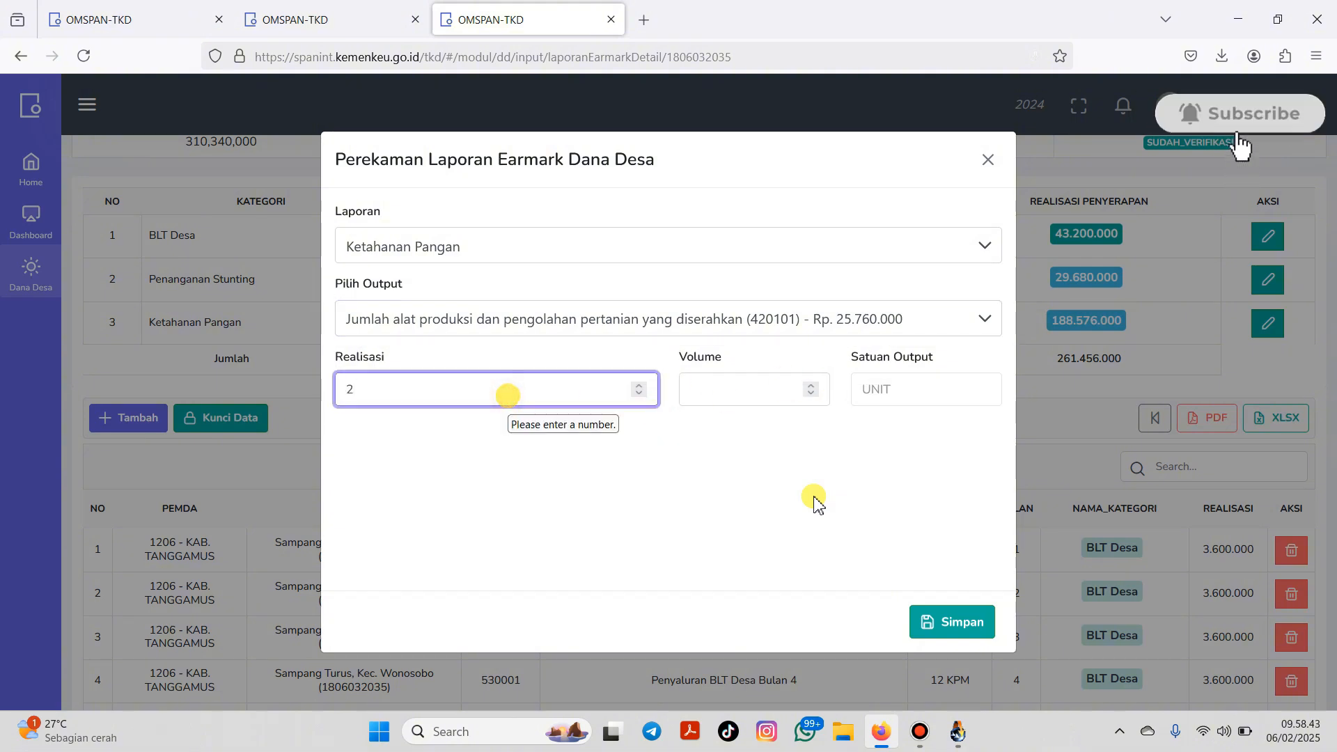
pyautogui.write('5')
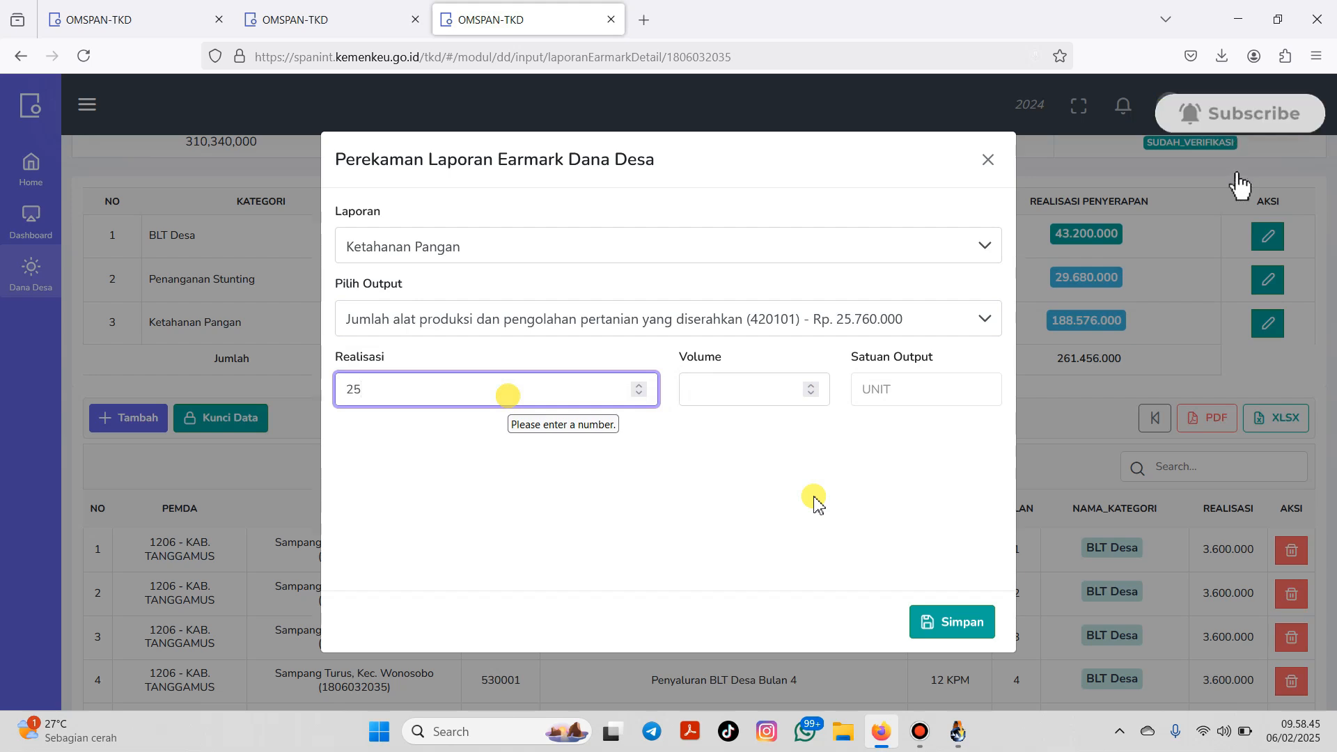
pyautogui.write('760')
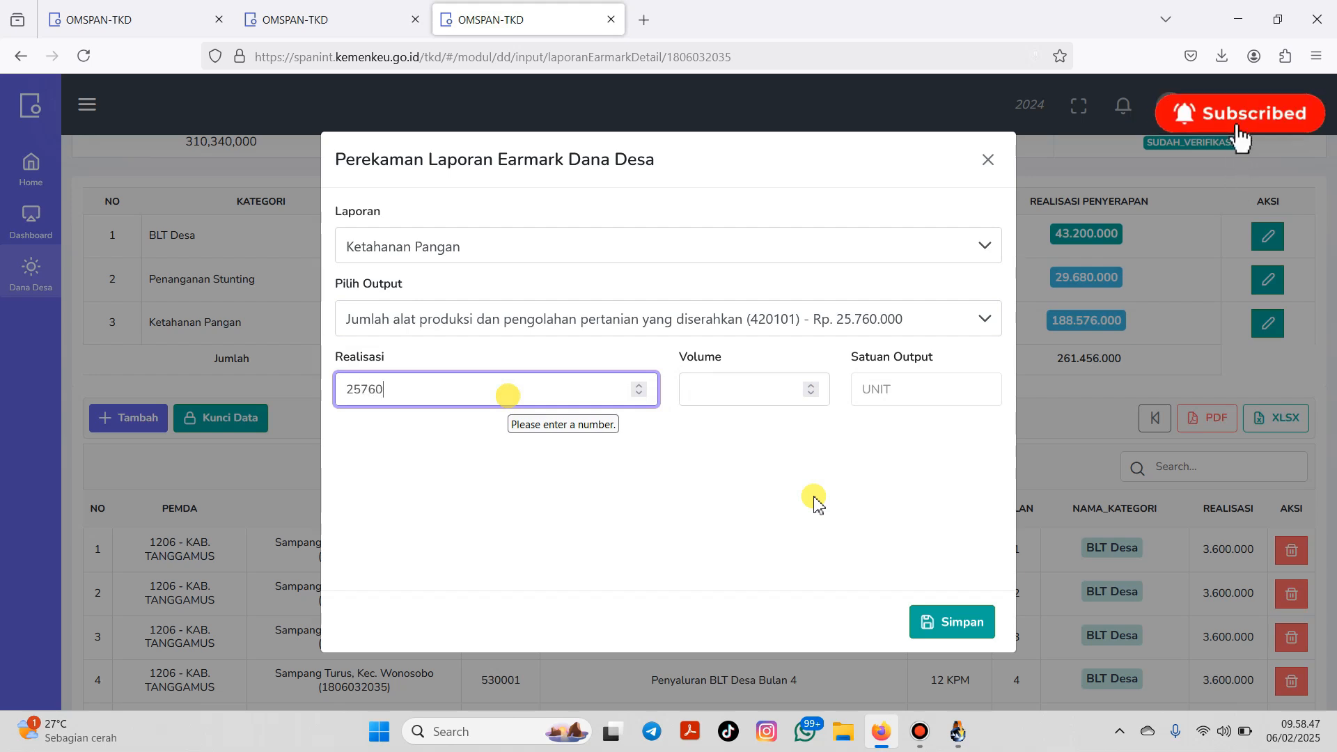
pyautogui.write('000')
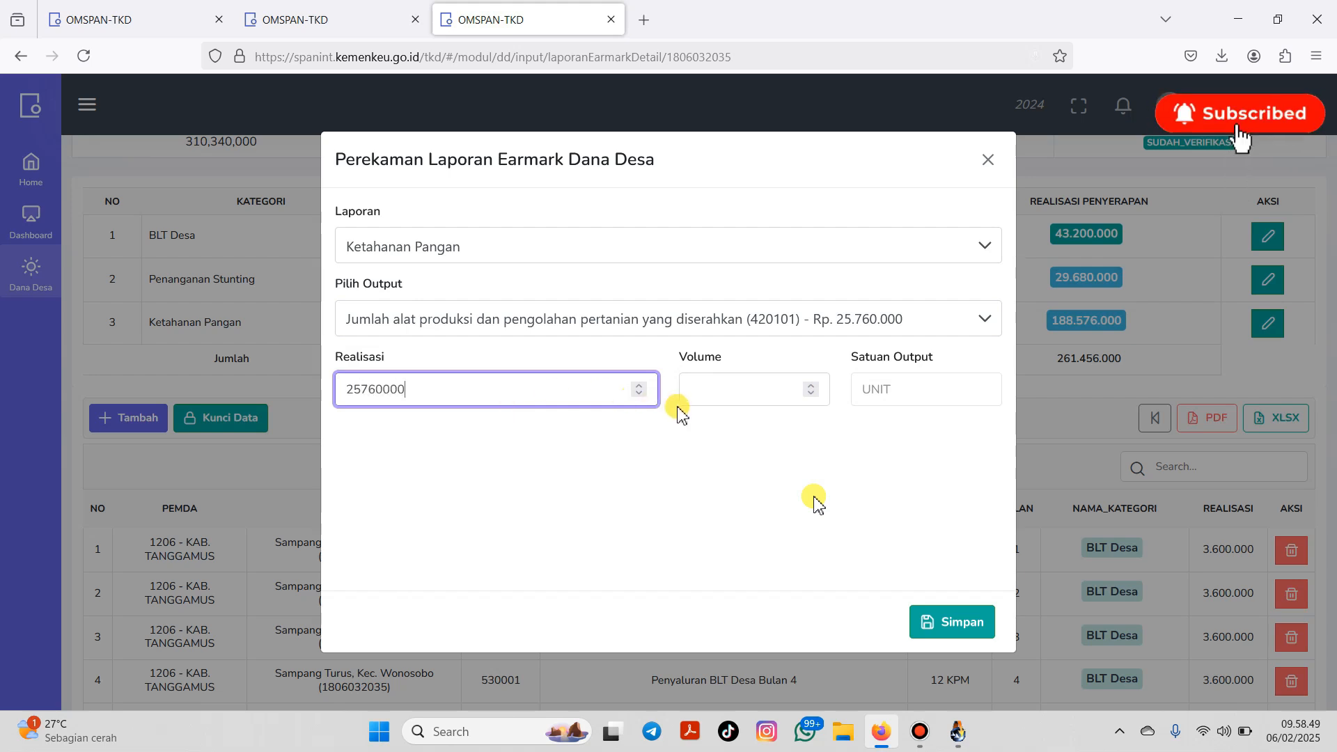
pyautogui.click(700, 392)
pyautogui.write('1000')
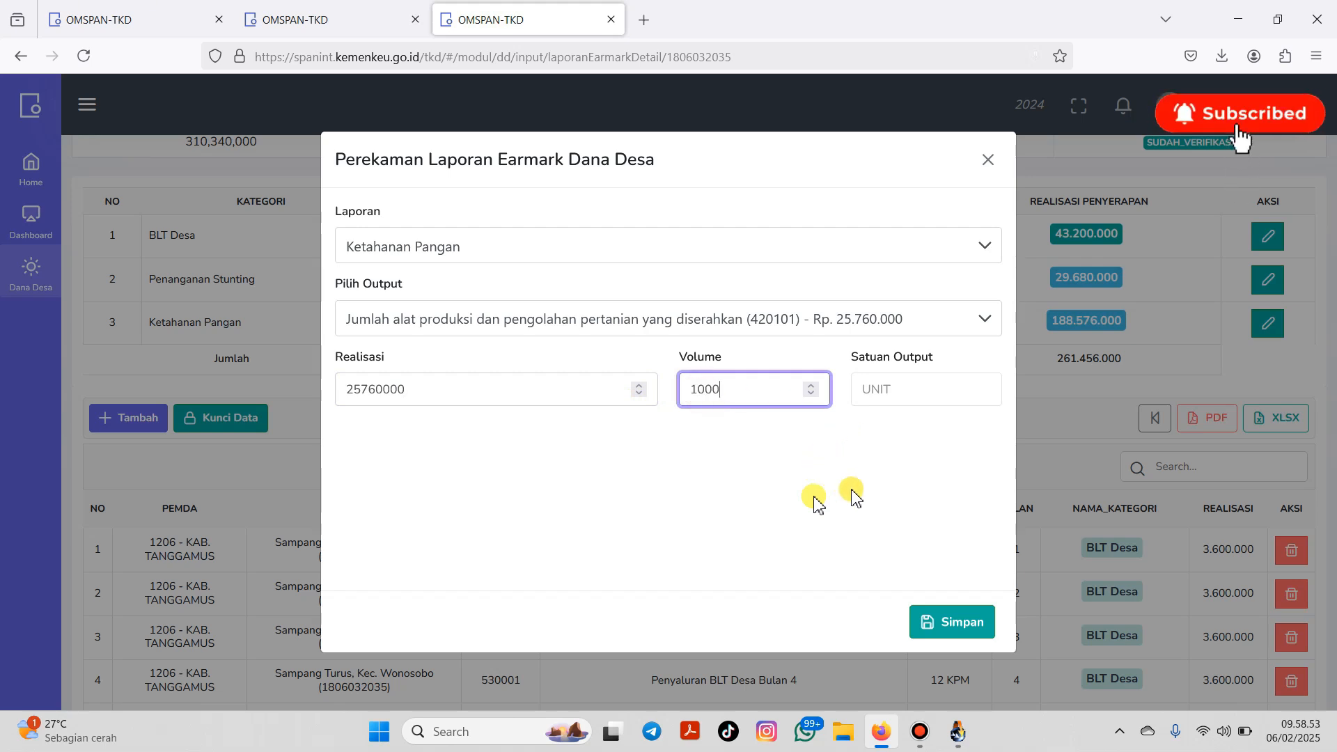
pyautogui.click(947, 624)
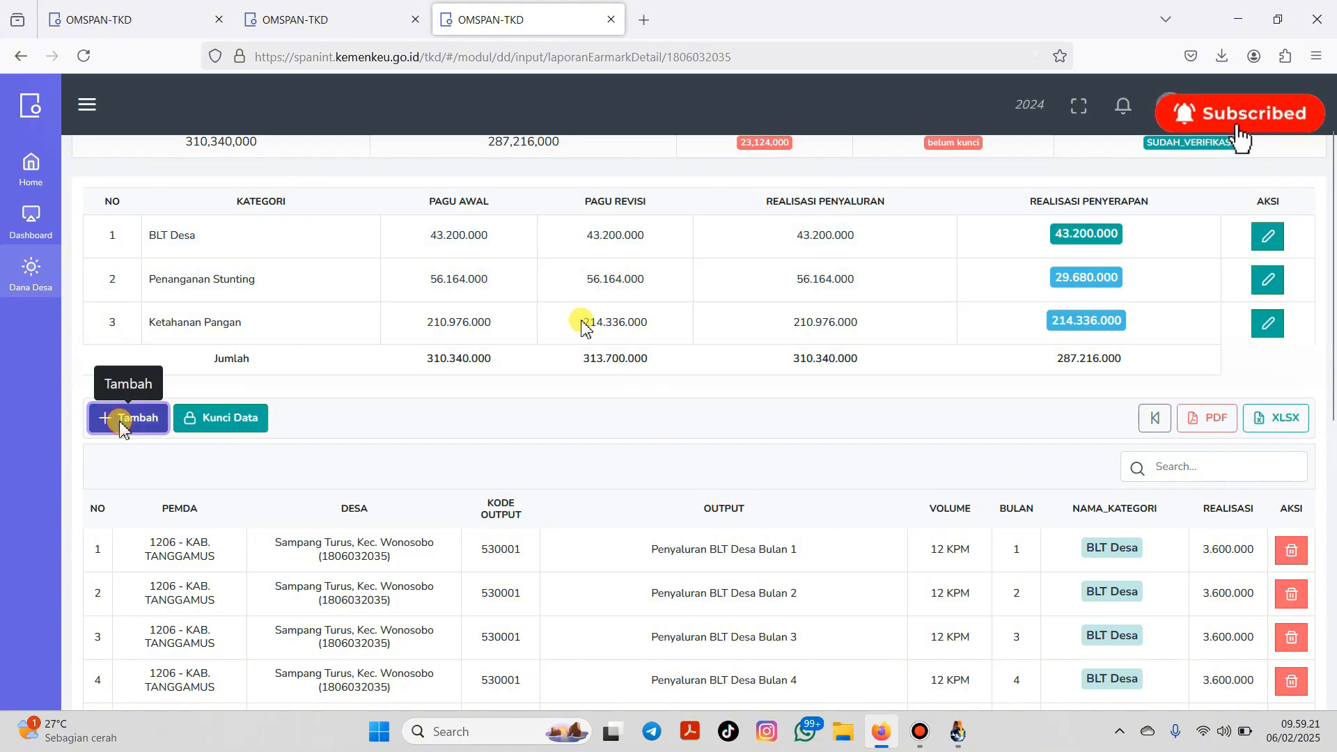
# Step: Start a new earmark report entry with Penanganan Stunting as the Laporan category
pyautogui.click(126, 418)
pyautogui.click(529, 248)
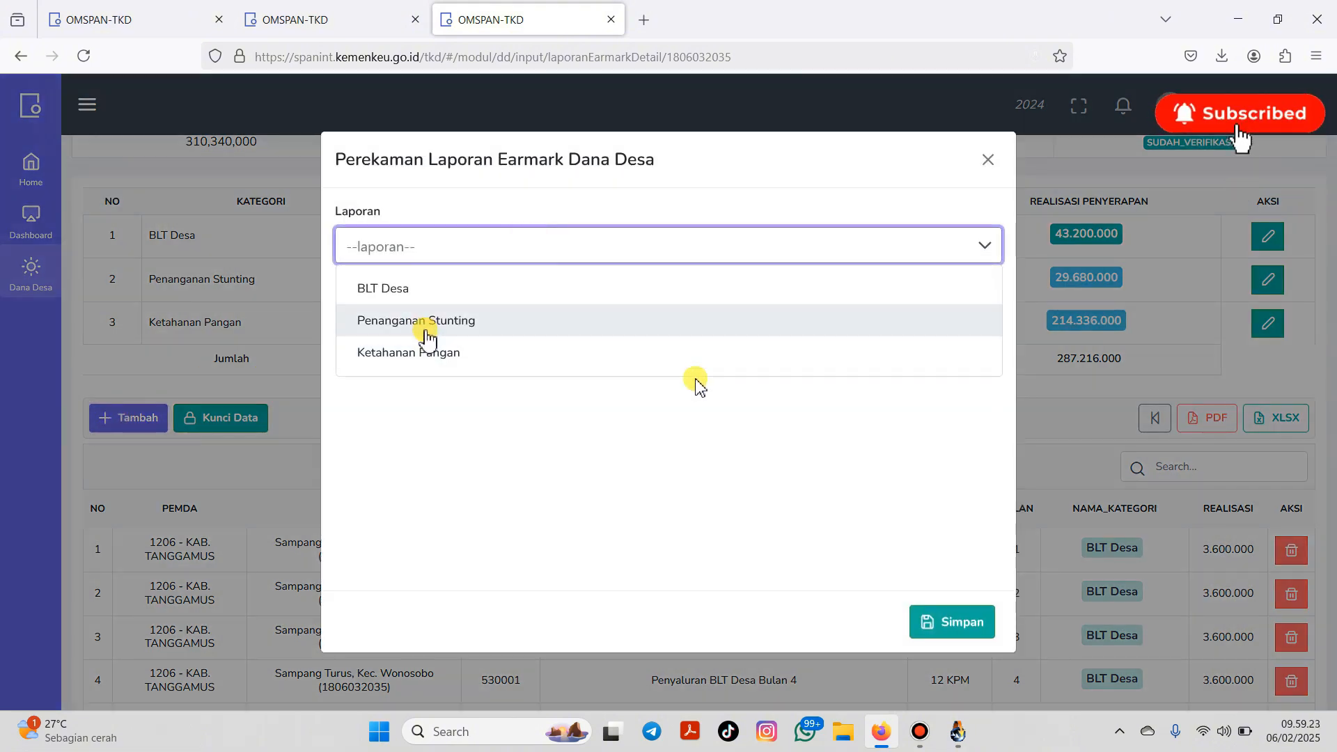
pyautogui.click(425, 325)
# Step: Search the output list by 'poli' and select (220204) Pos Kesehatan Desa/Polindes
pyautogui.click(439, 322)
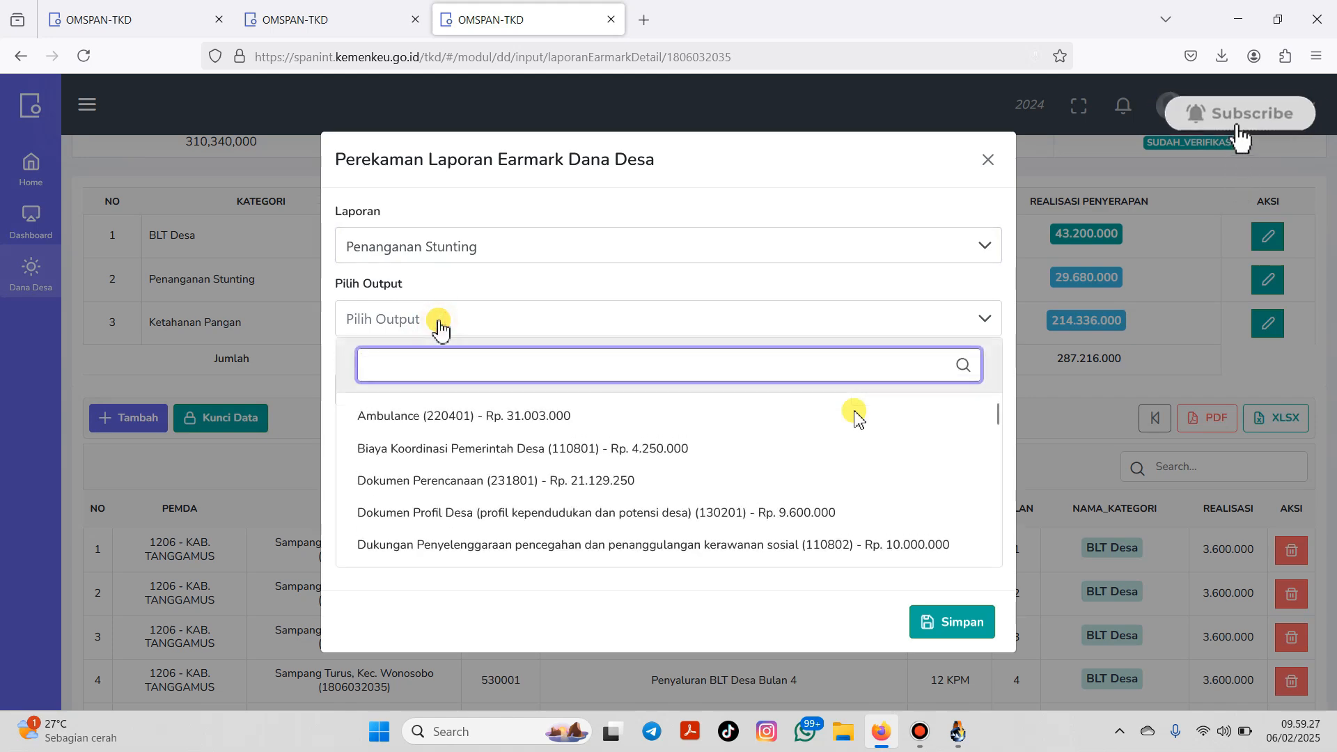
pyautogui.write('pos')
pyautogui.write('o')
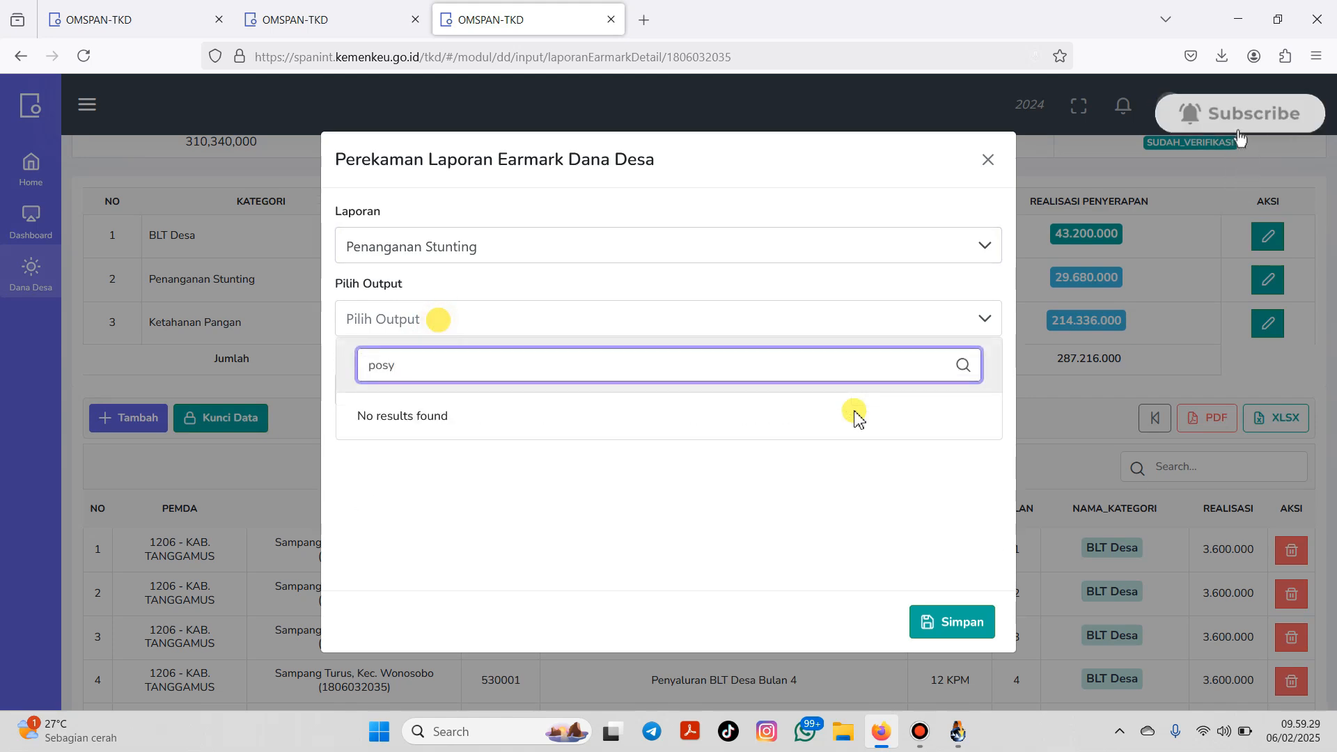
pyautogui.press('BackSpace')
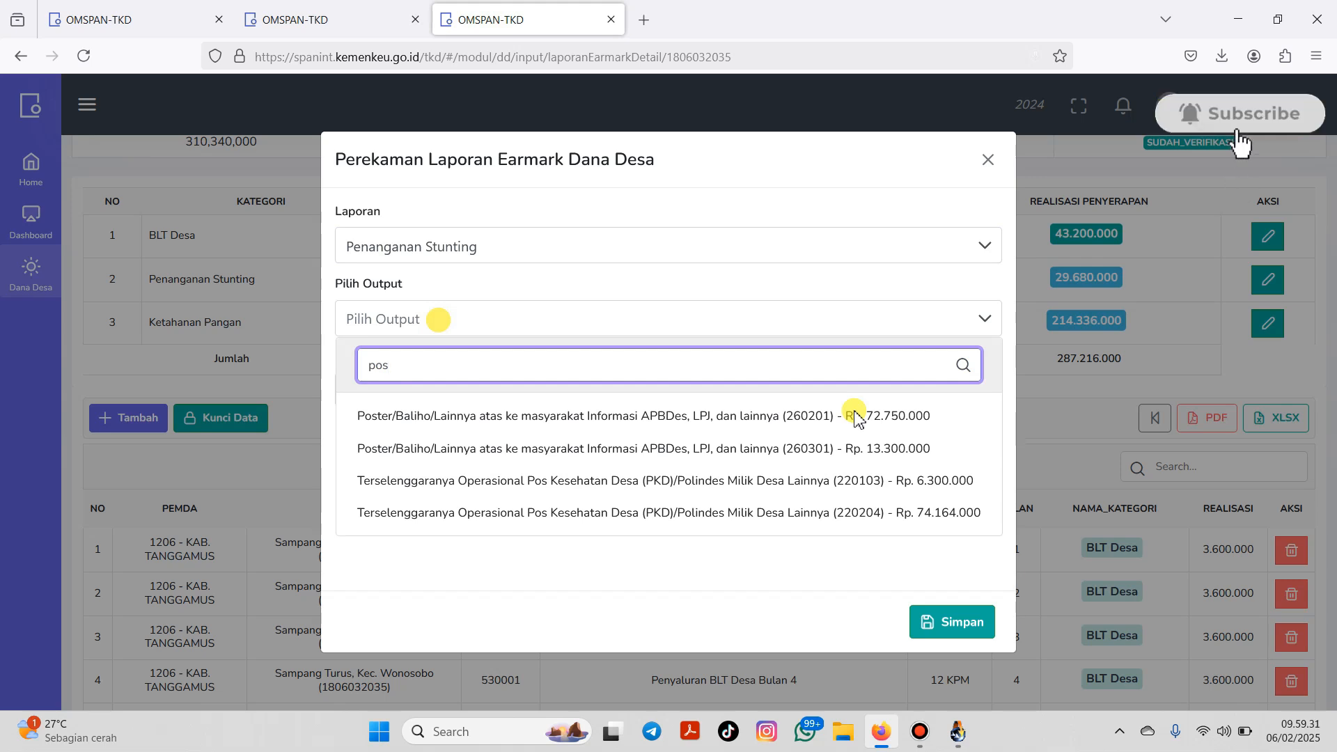
pyautogui.press('BackSpace')
pyautogui.press('BackSpace')
pyautogui.write('PKD')
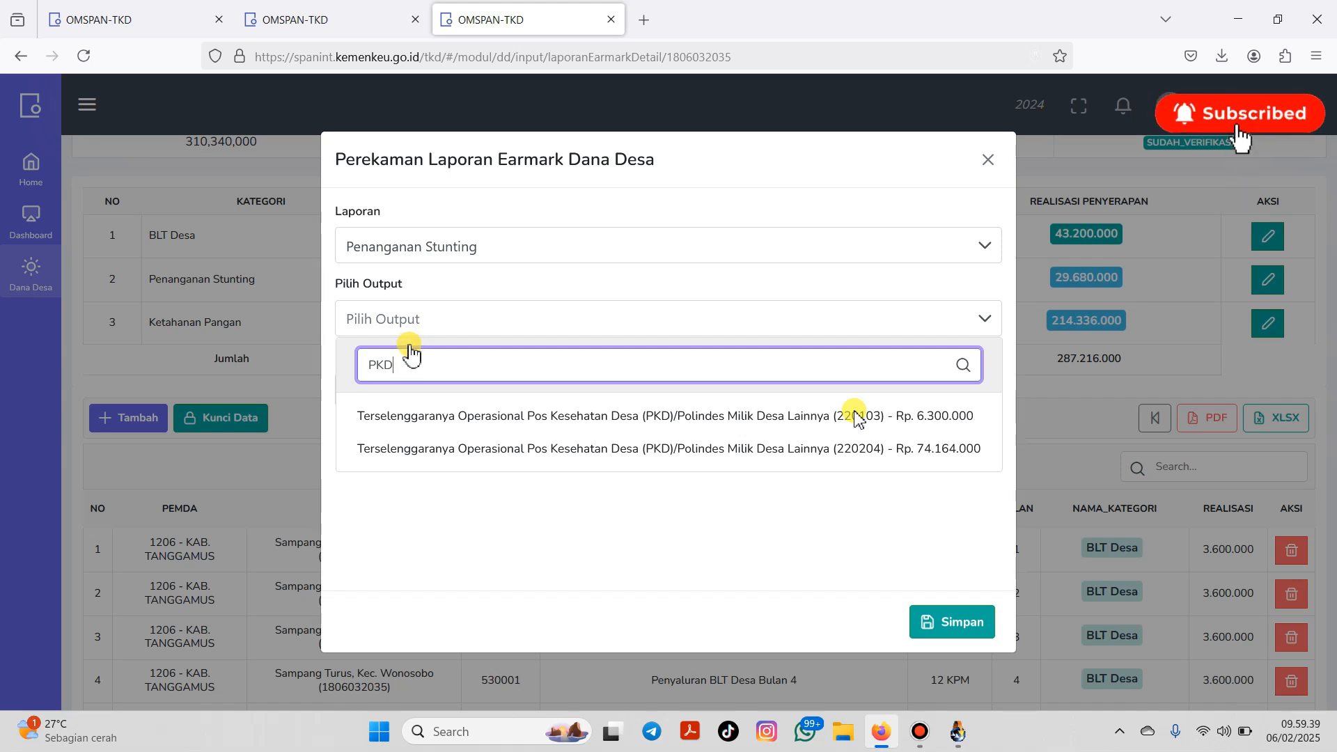
pyautogui.press('BackSpace')
pyautogui.press('BackSpace')
pyautogui.press('BackSpace')
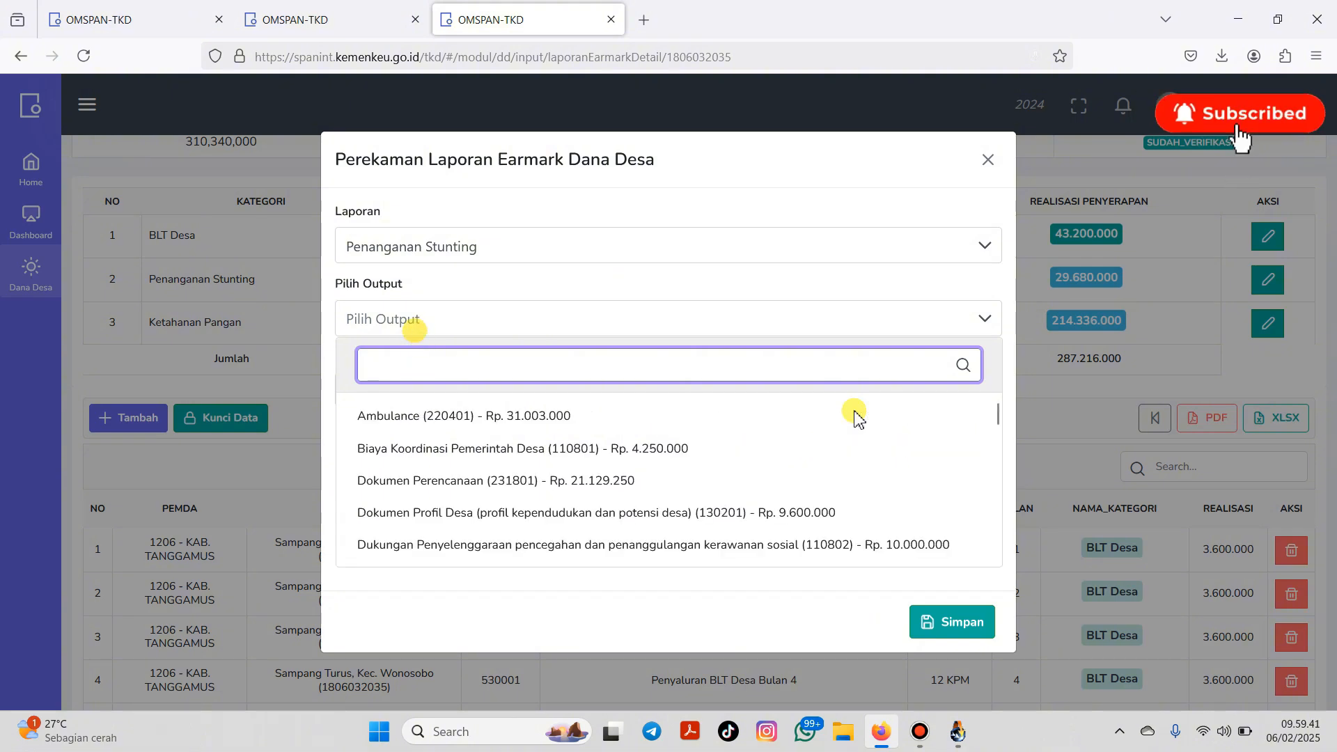
pyautogui.write('Poli')
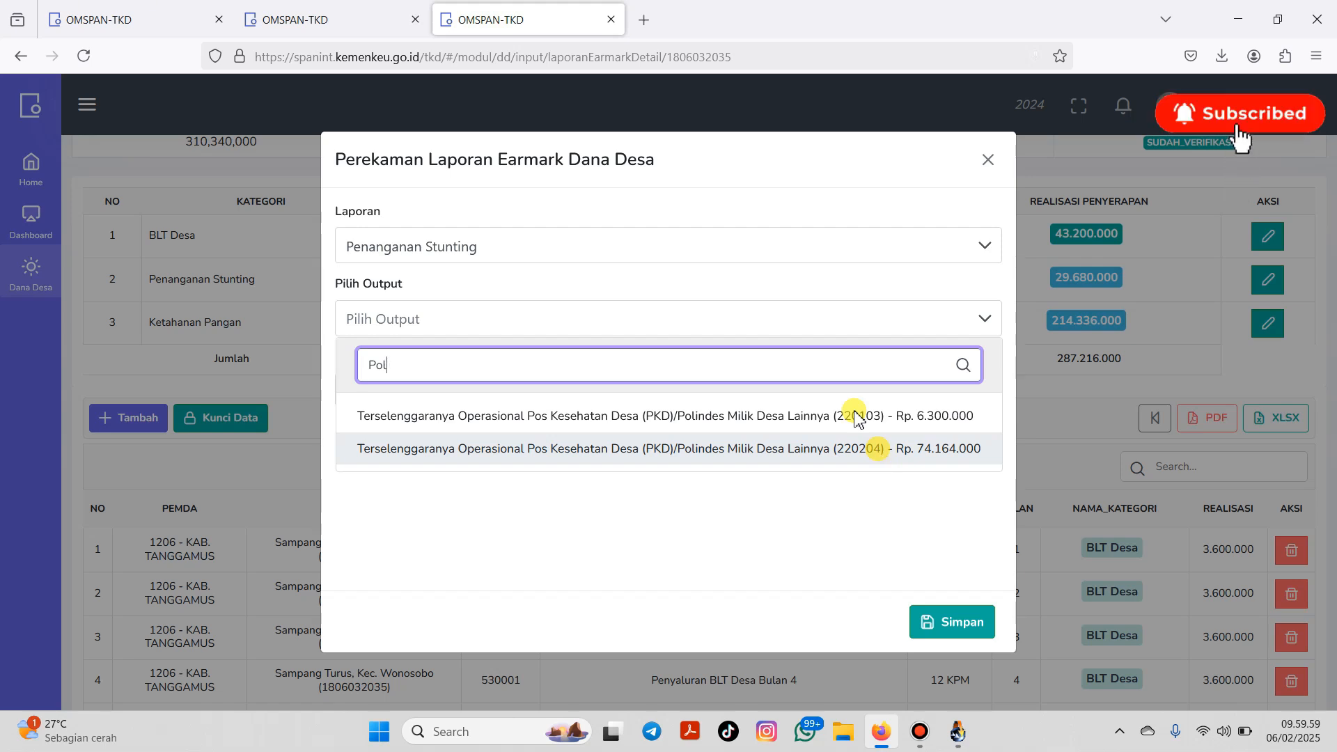
pyautogui.press('BackSpace')
pyautogui.press('BackSpace')
pyautogui.press('BackSpace')
pyautogui.press('BackSpace')
pyautogui.write('makanan')
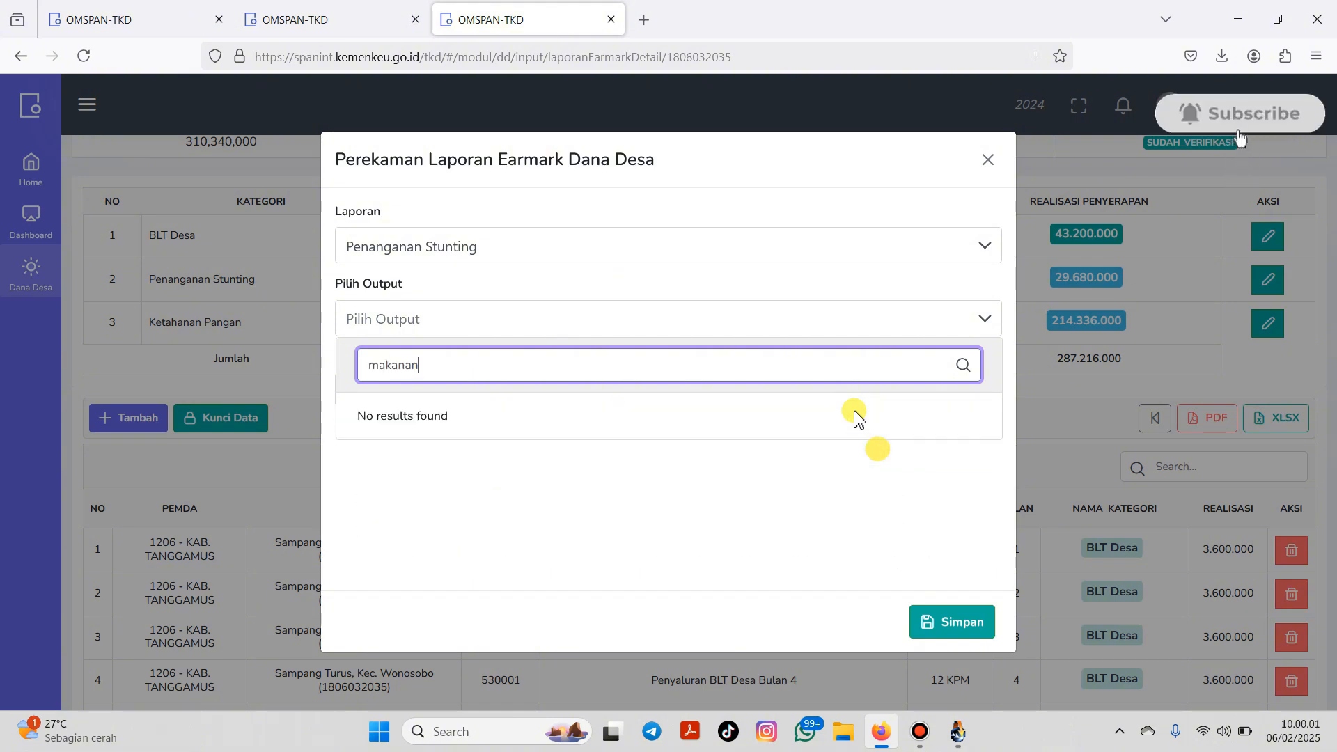
pyautogui.press('BackSpace')
pyautogui.press('BackSpace')
pyautogui.press('BackSpace')
pyautogui.press('BackSpace')
pyautogui.press('BackSpace')
pyautogui.press('BackSpace')
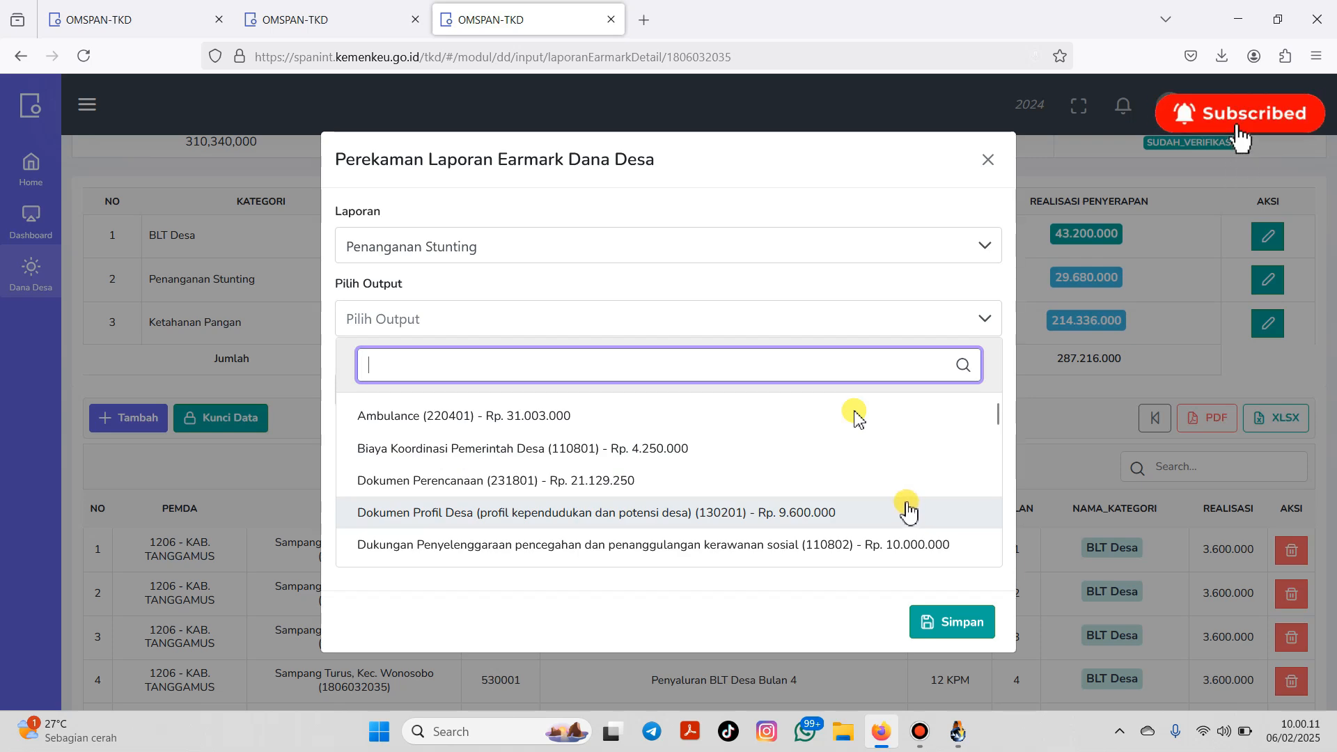
pyautogui.write('hami')
pyautogui.press('BackSpace')
pyautogui.press('BackSpace')
pyautogui.press('BackSpace')
pyautogui.press('BackSpace')
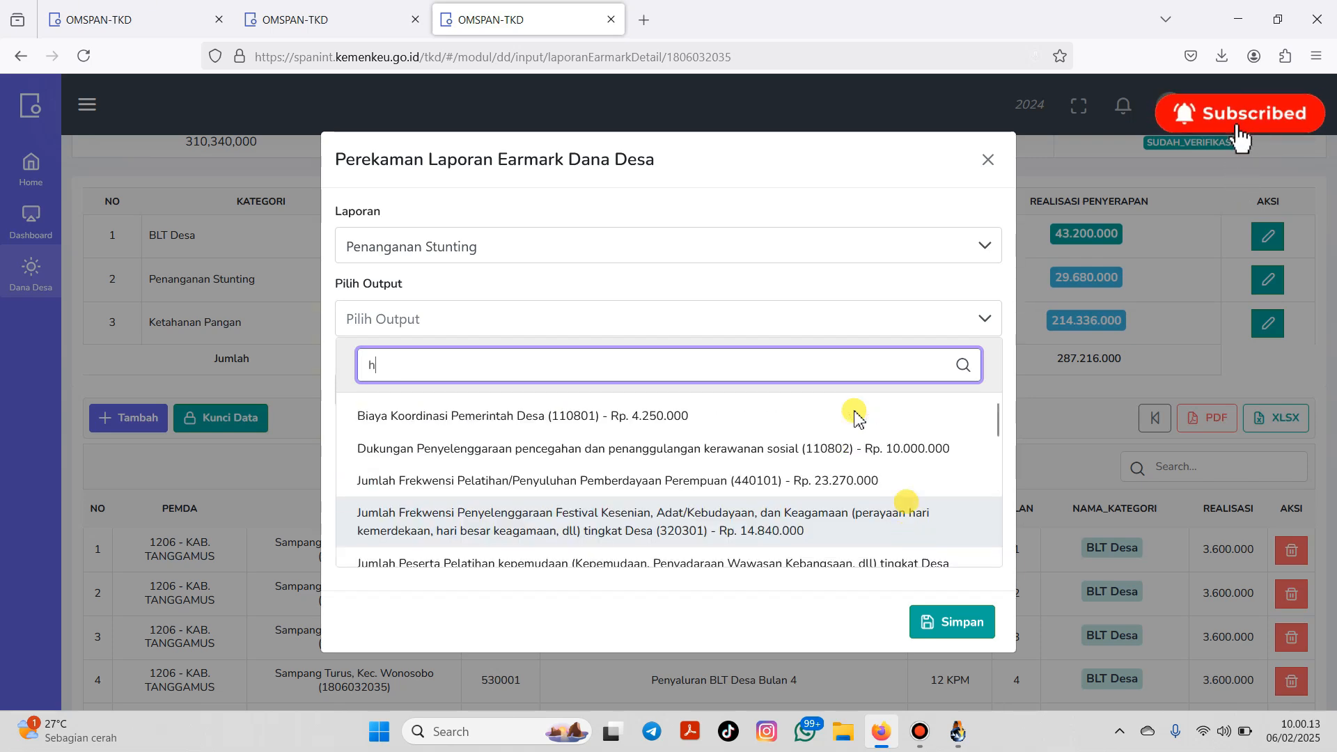
pyautogui.write('zal')
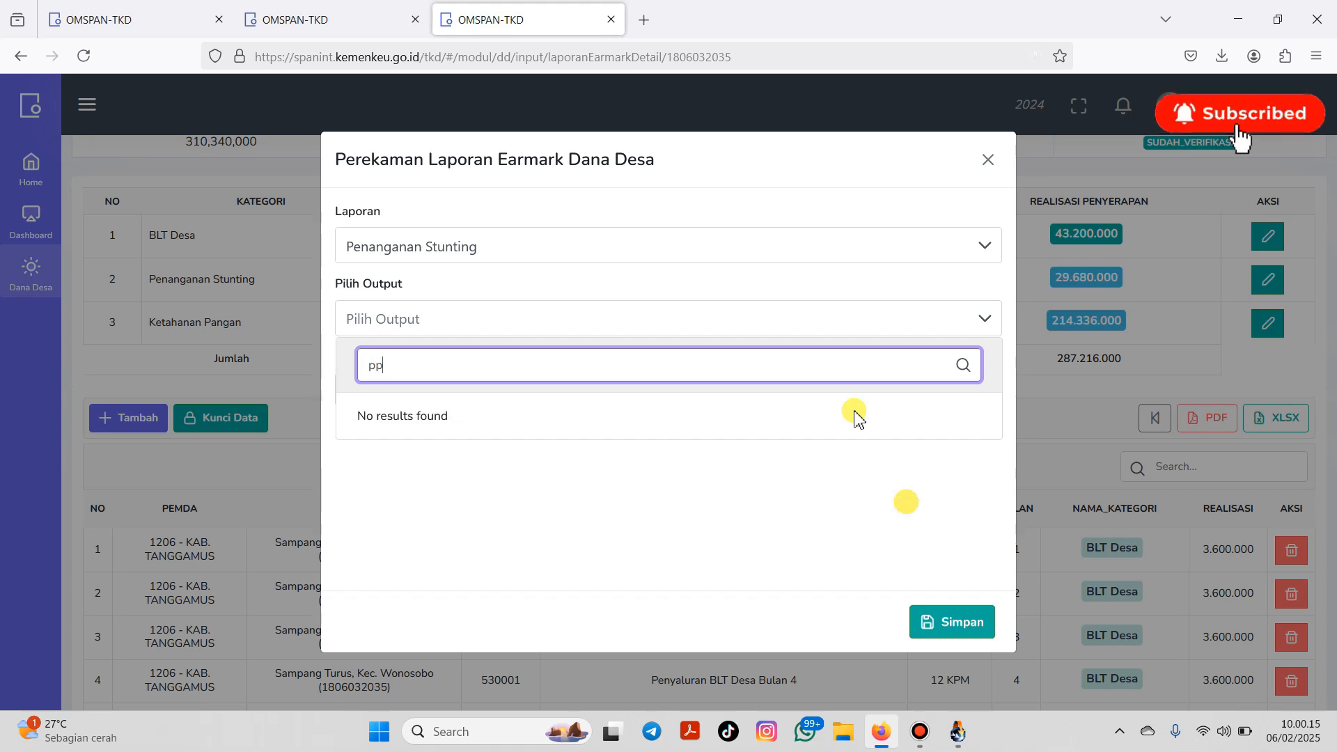
pyautogui.press('BackSpace')
pyautogui.press('BackSpace')
pyautogui.press('BackSpace')
pyautogui.write('poli')
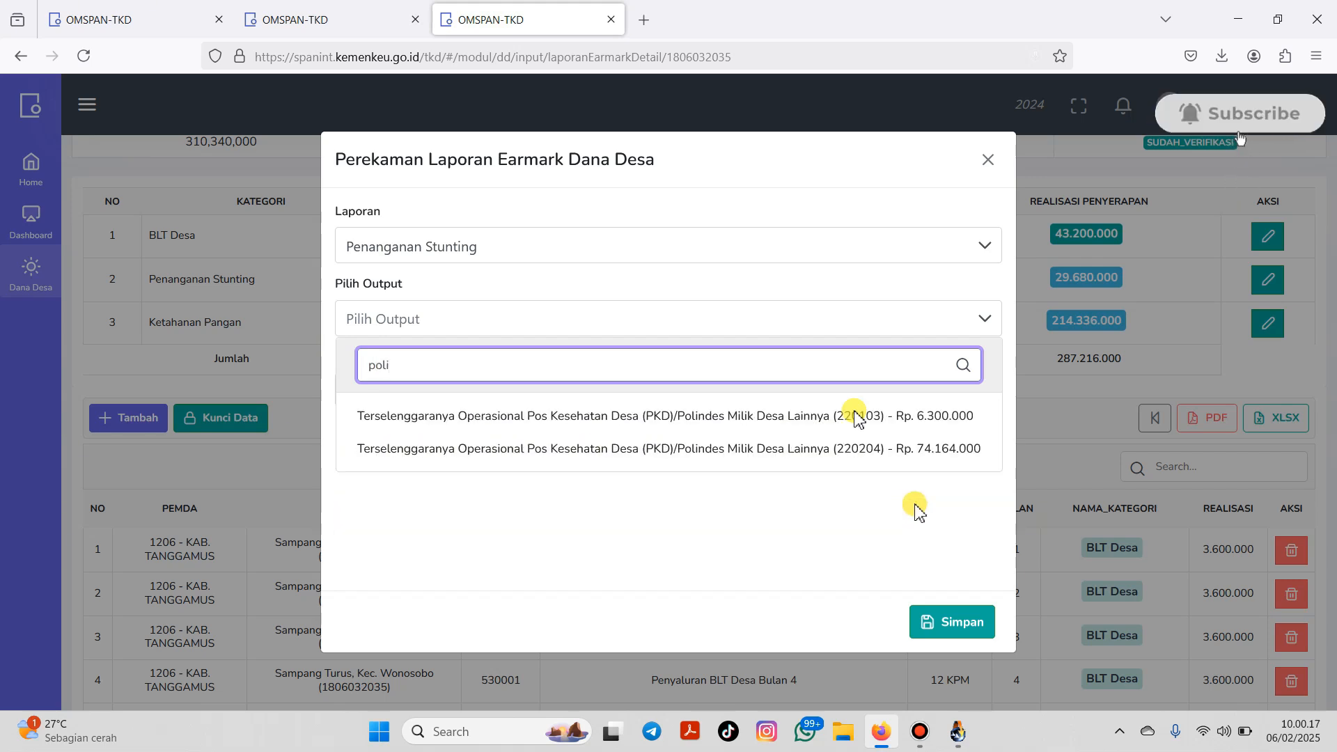
pyautogui.click(914, 453)
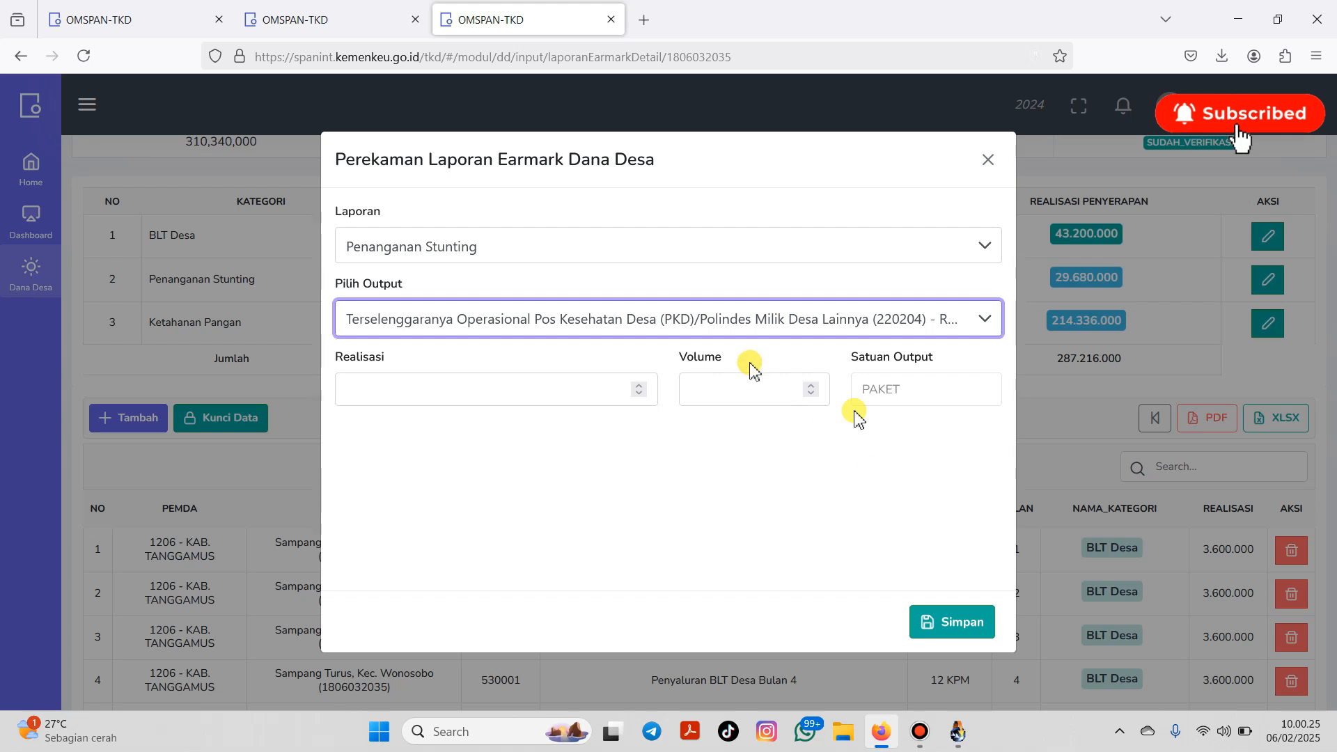
# Step: Enter Realisasi 56164000 and Volume 3 for the Polindes output
pyautogui.click(600, 400)
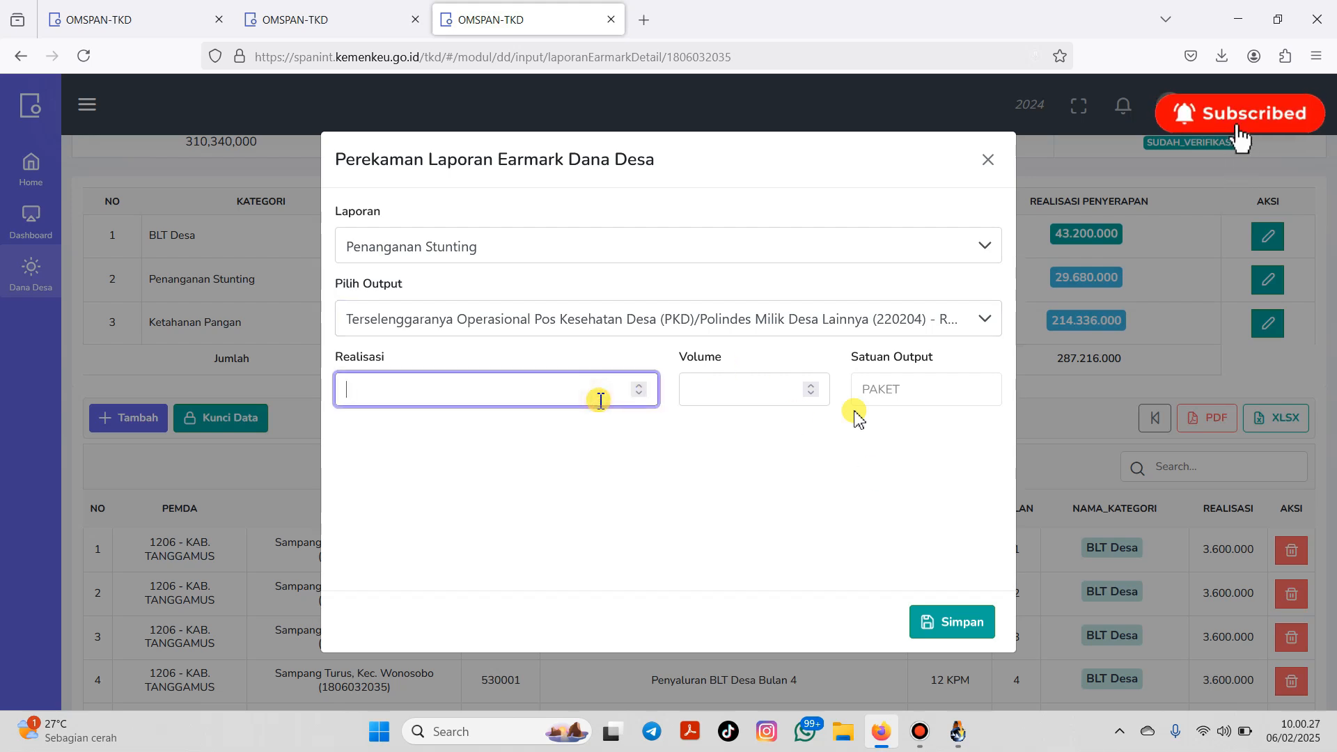
pyautogui.write('5616')
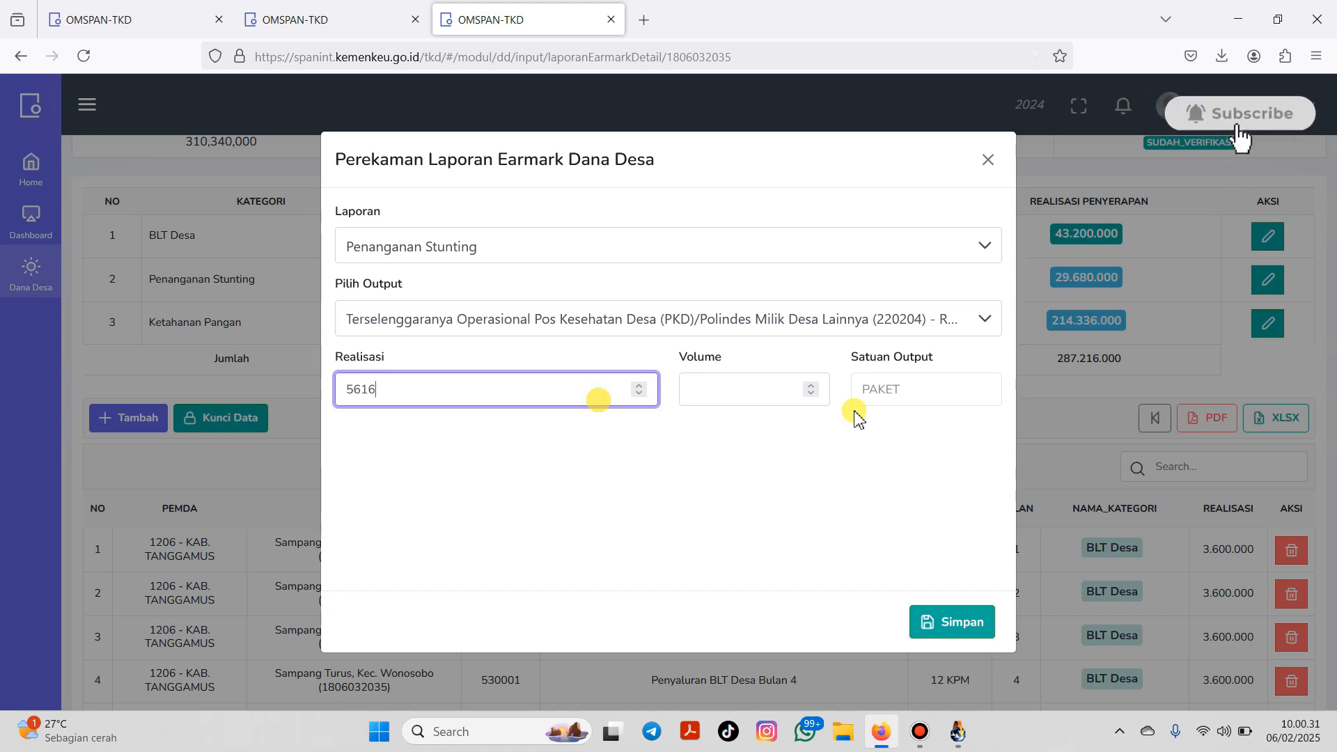
pyautogui.write('49')
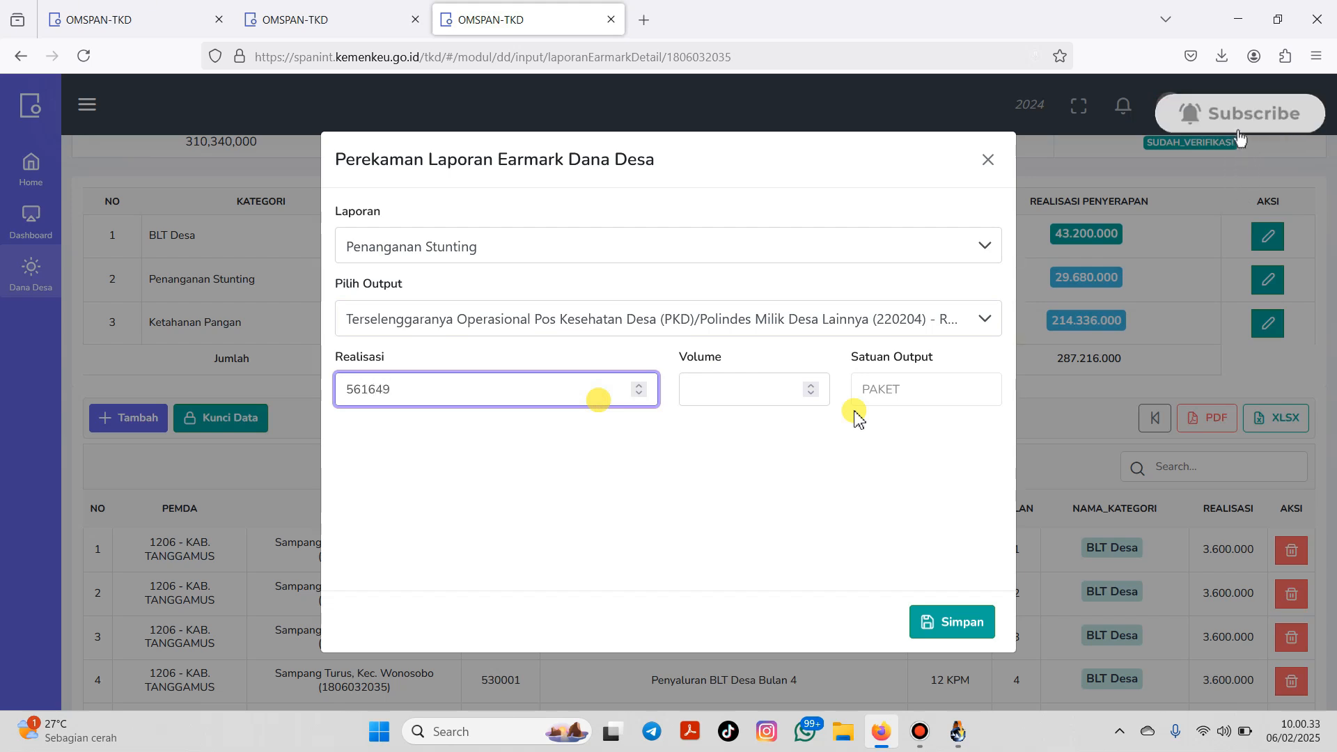
pyautogui.press('BackSpace')
pyautogui.write('000')
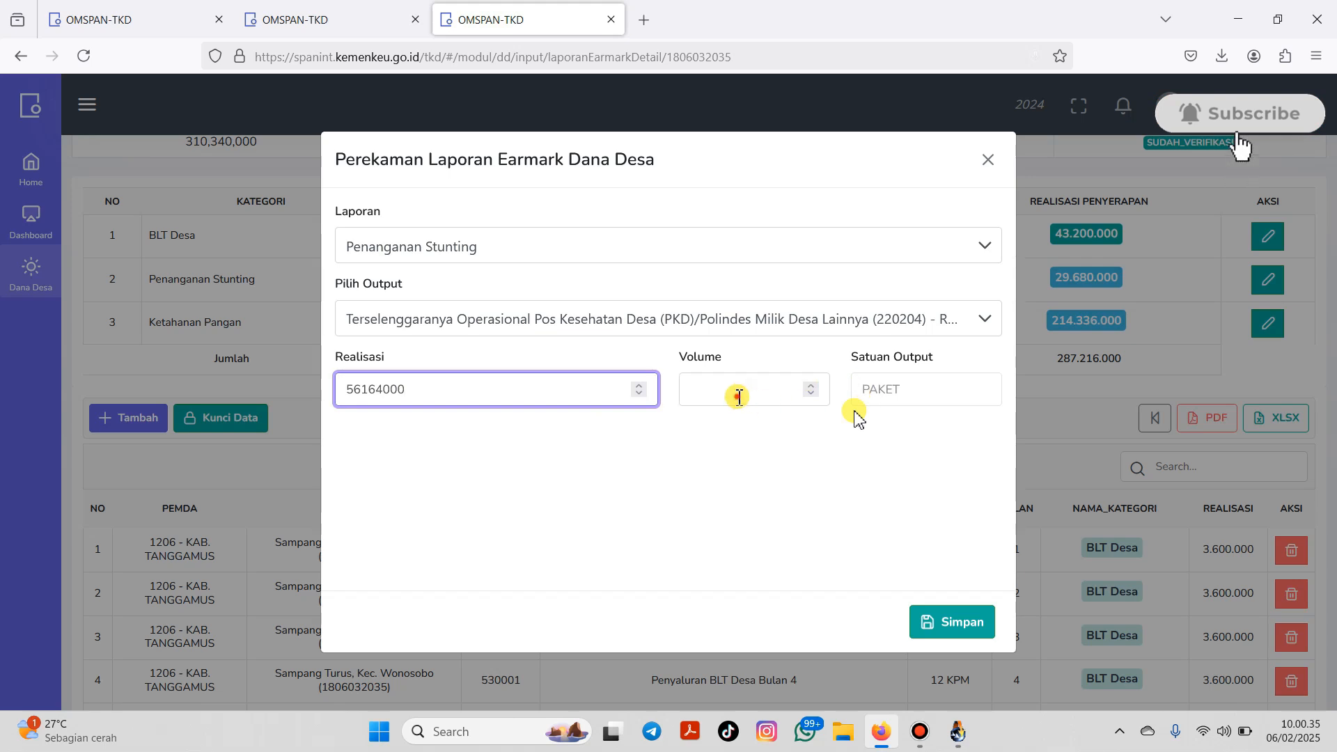
pyautogui.click(739, 395)
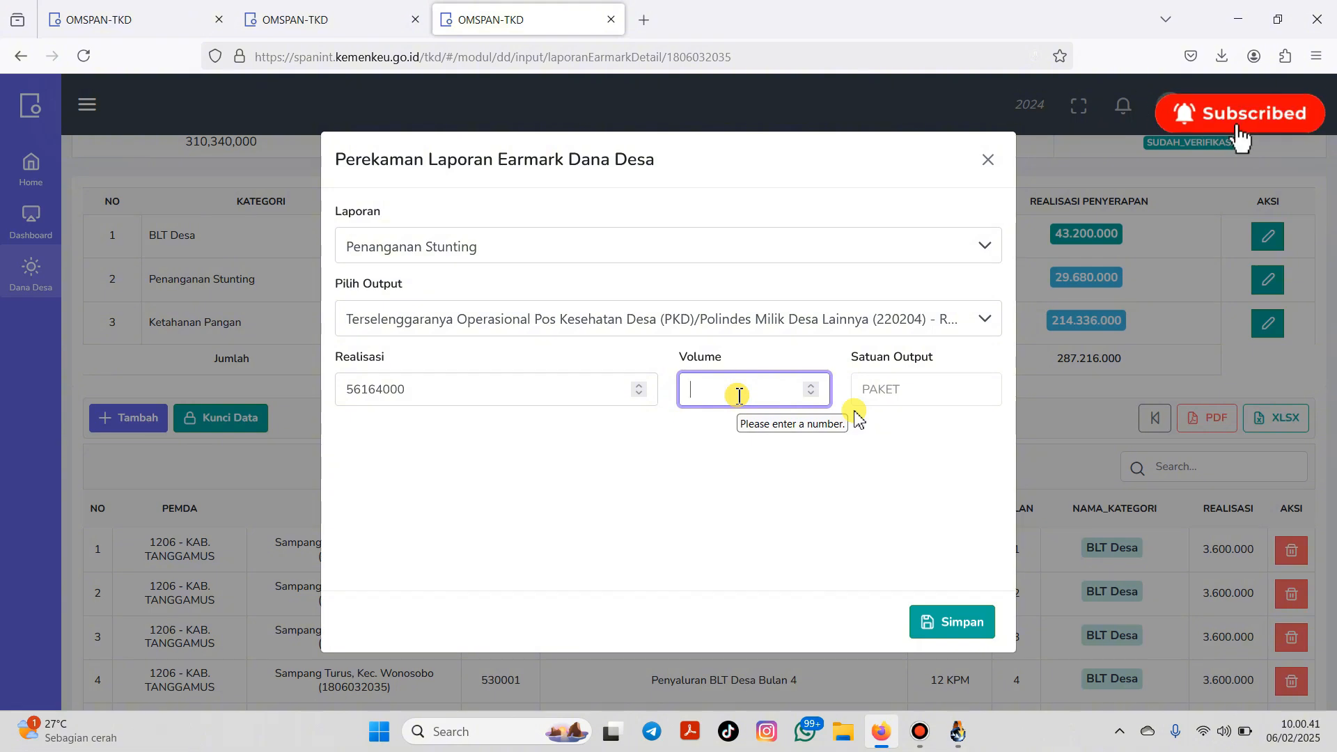
pyautogui.write('3')
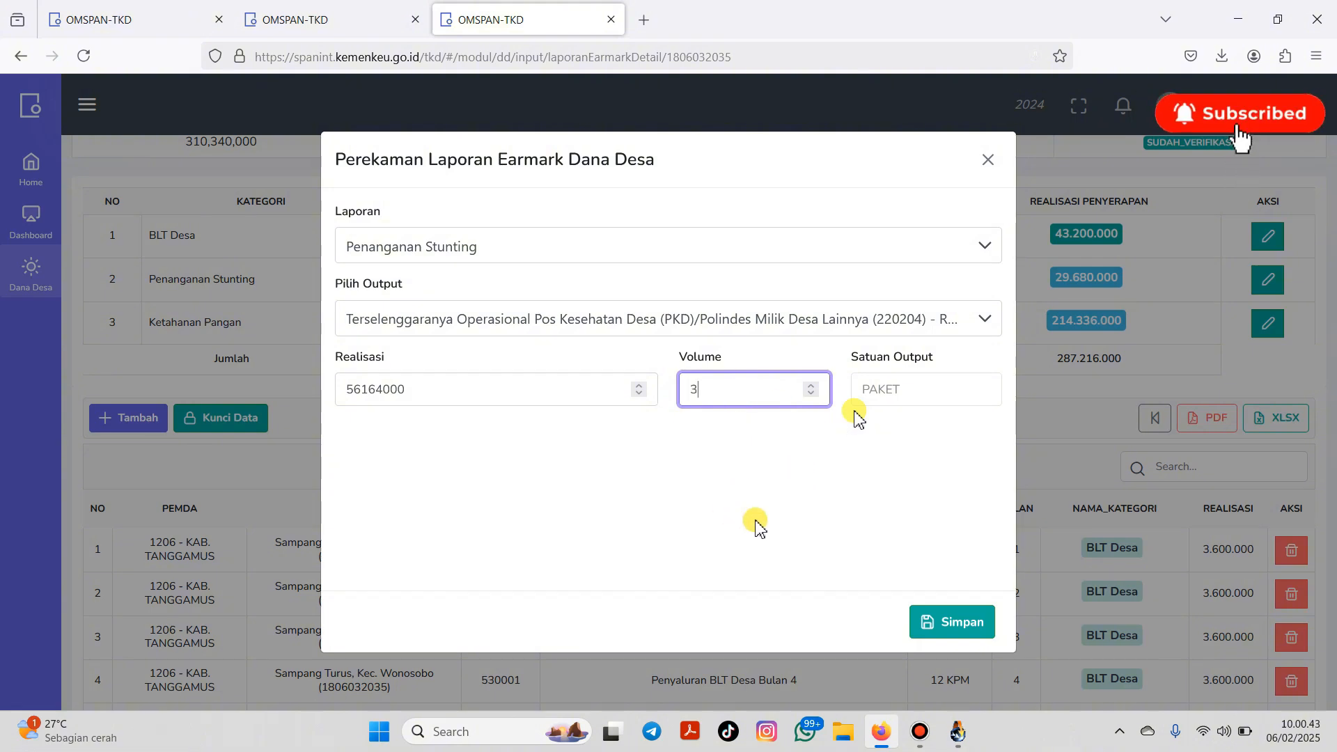
# Step: Try saving, dismiss the over-earmark Perhatian error, and close the entry form
pyautogui.click(938, 627)
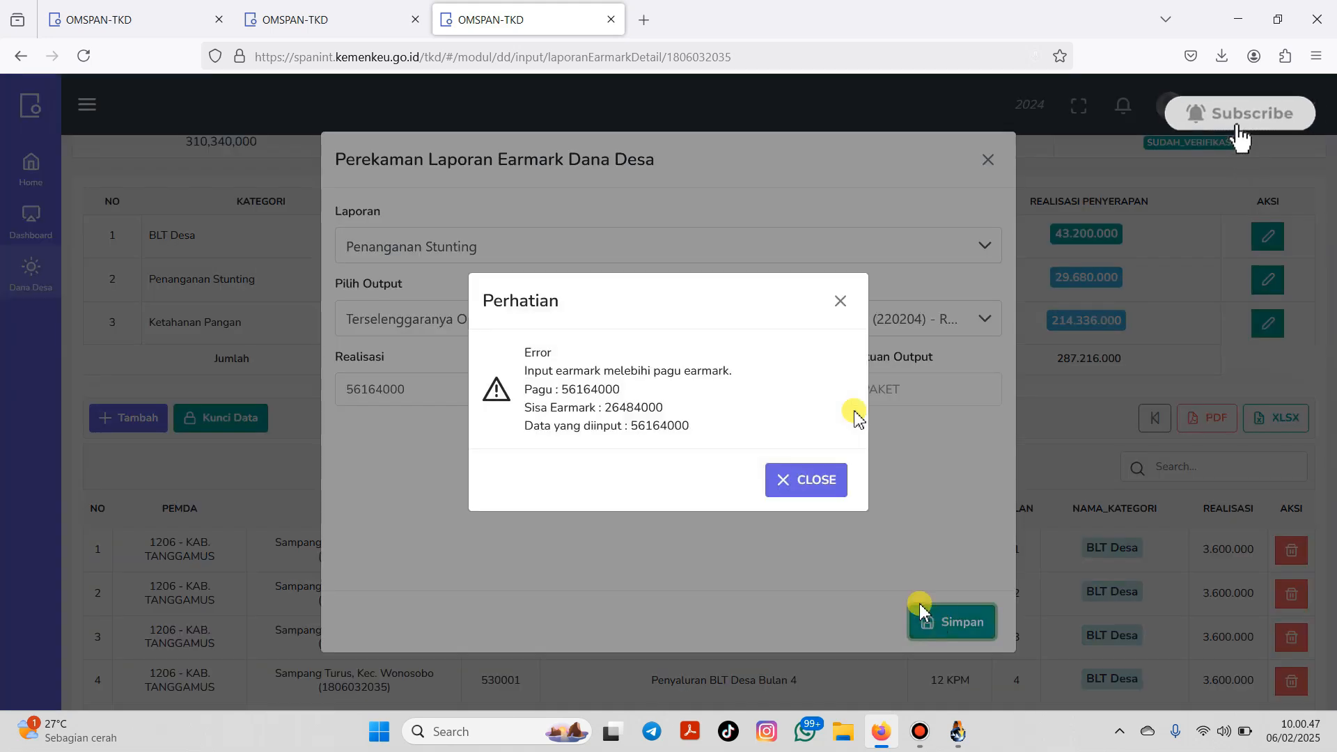
pyautogui.click(811, 484)
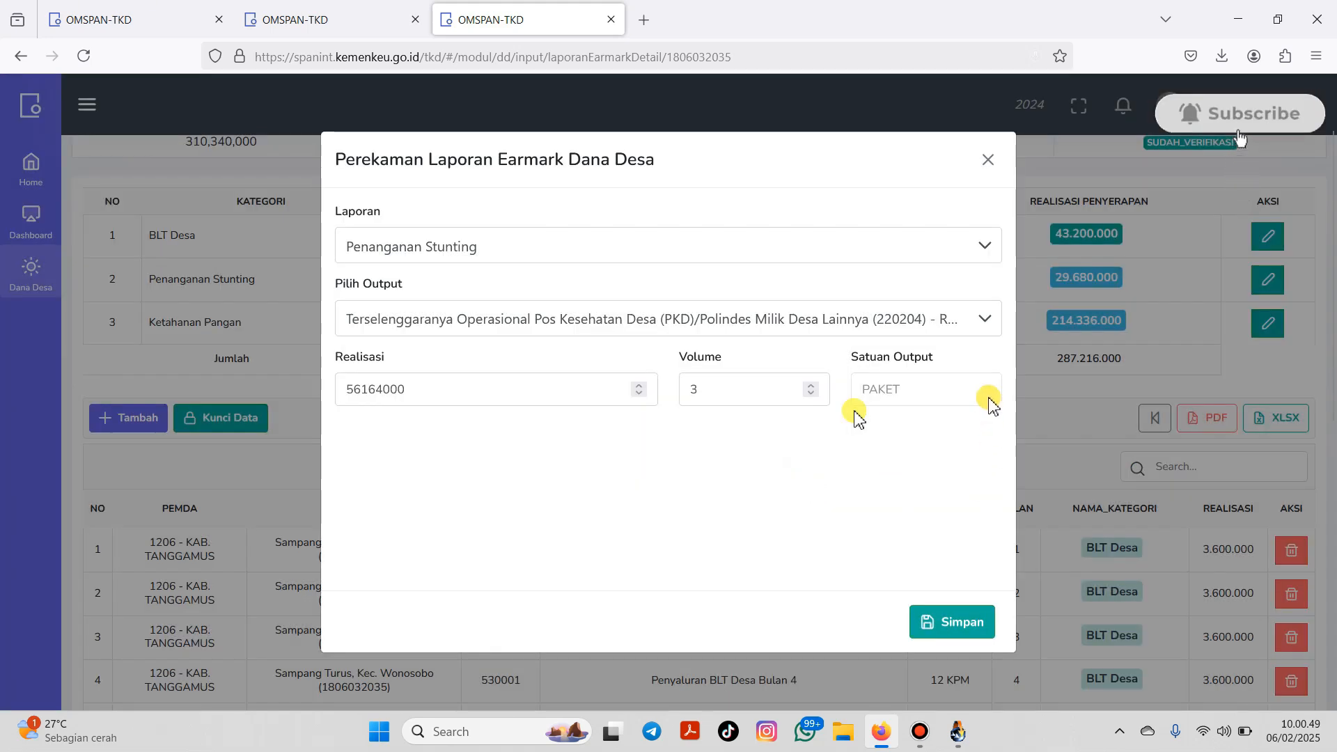
pyautogui.click(988, 161)
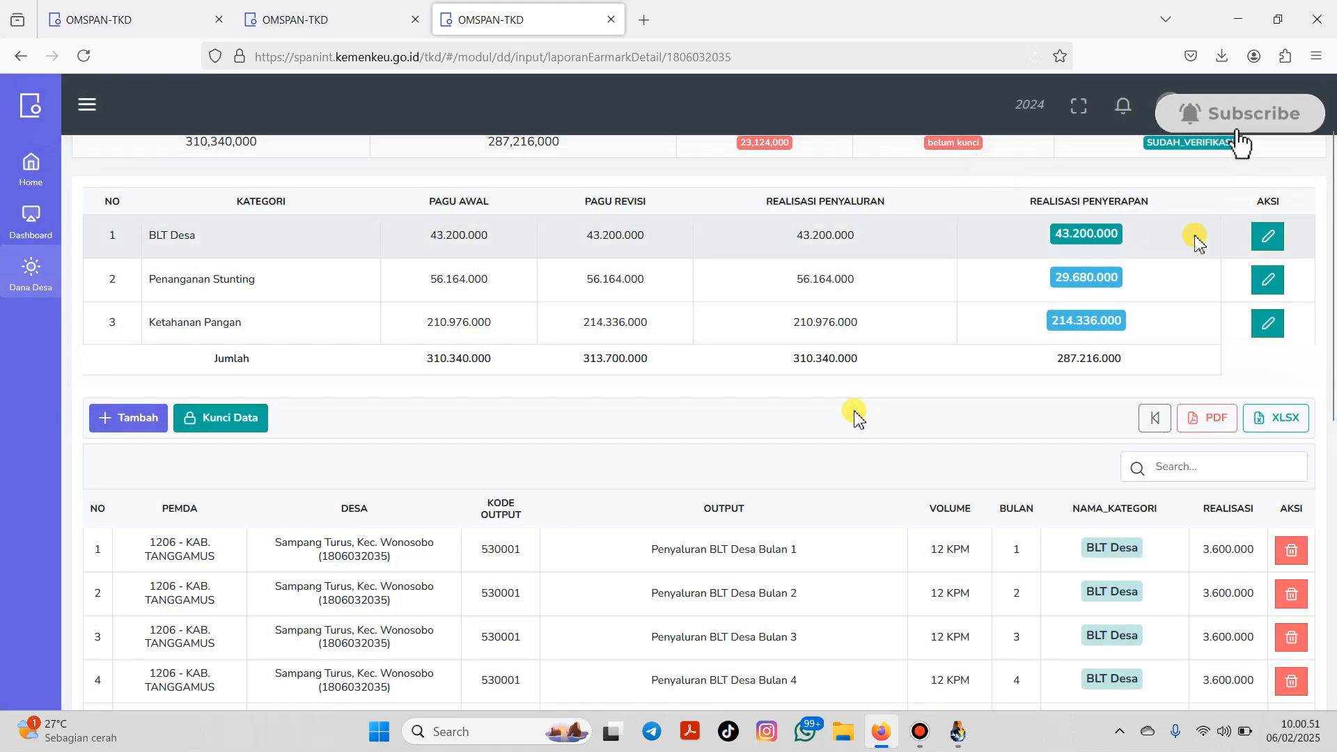
# Step: Delete the 29,680,000 Penanganan Stunting Polindes row and scroll back to the top
pyautogui.scroll(-5, 1317, 480)
pyautogui.scroll(-3, 1317, 481)
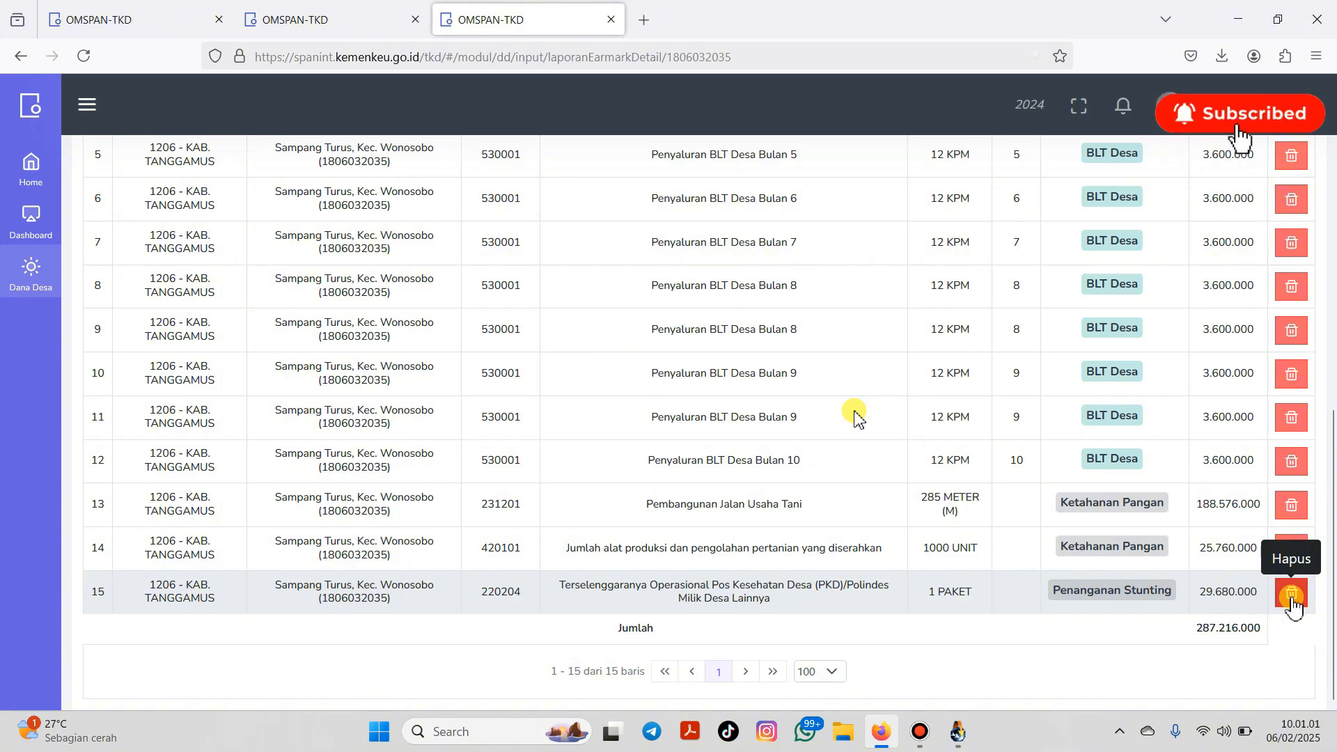
pyautogui.click(1292, 598)
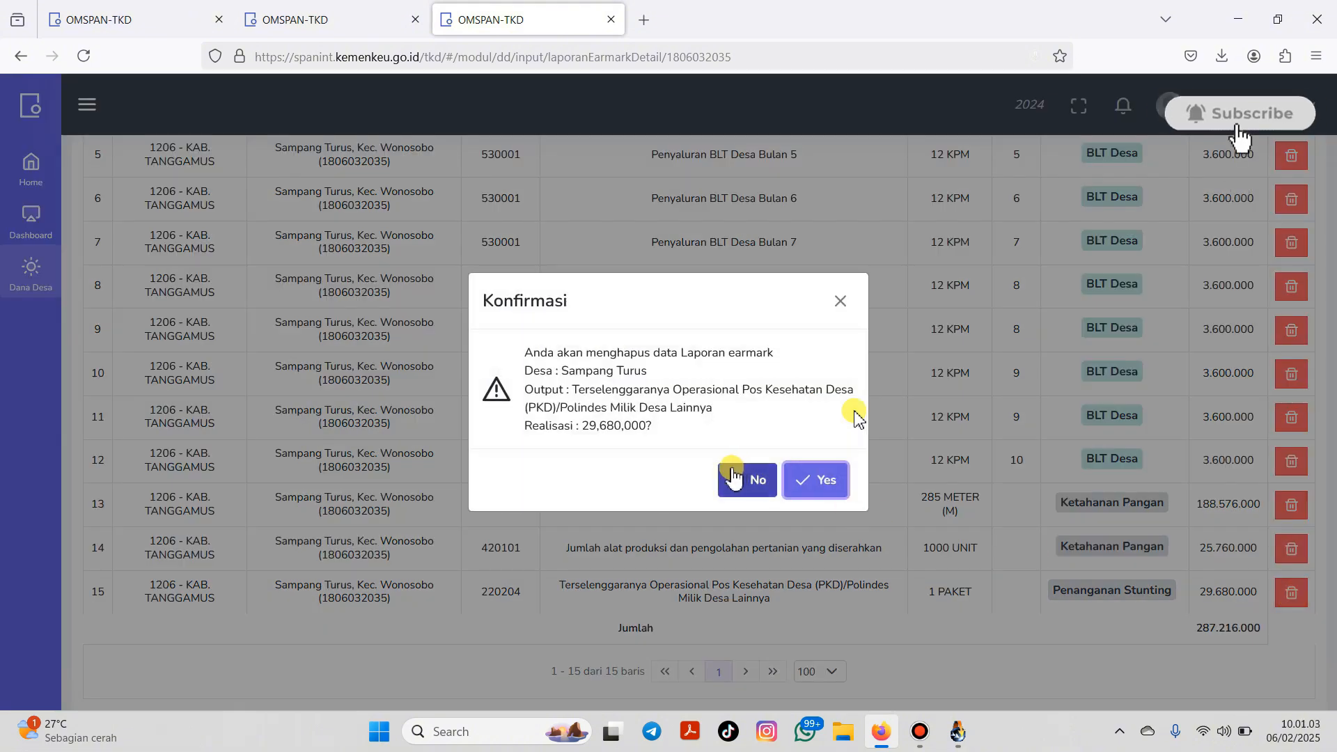
pyautogui.click(813, 481)
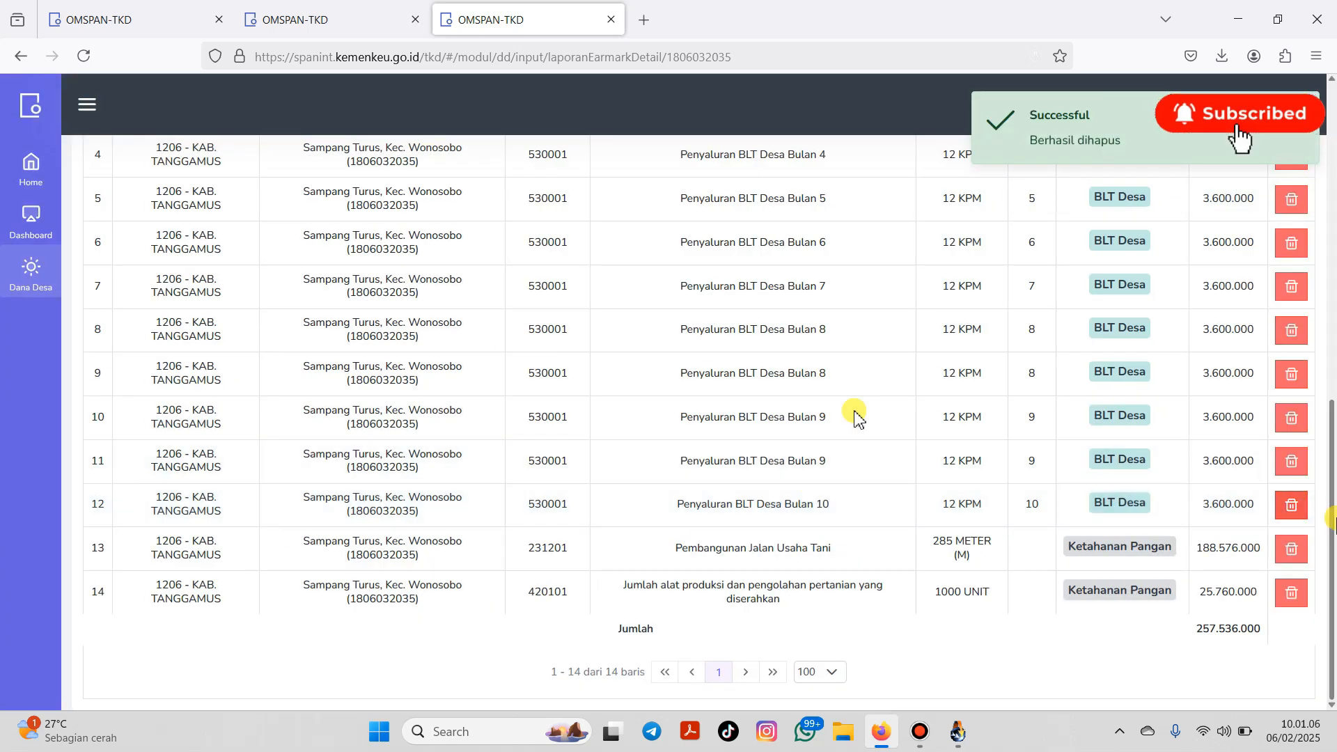
pyautogui.moveTo(1323, 552); pyautogui.dragTo(1332, 432)
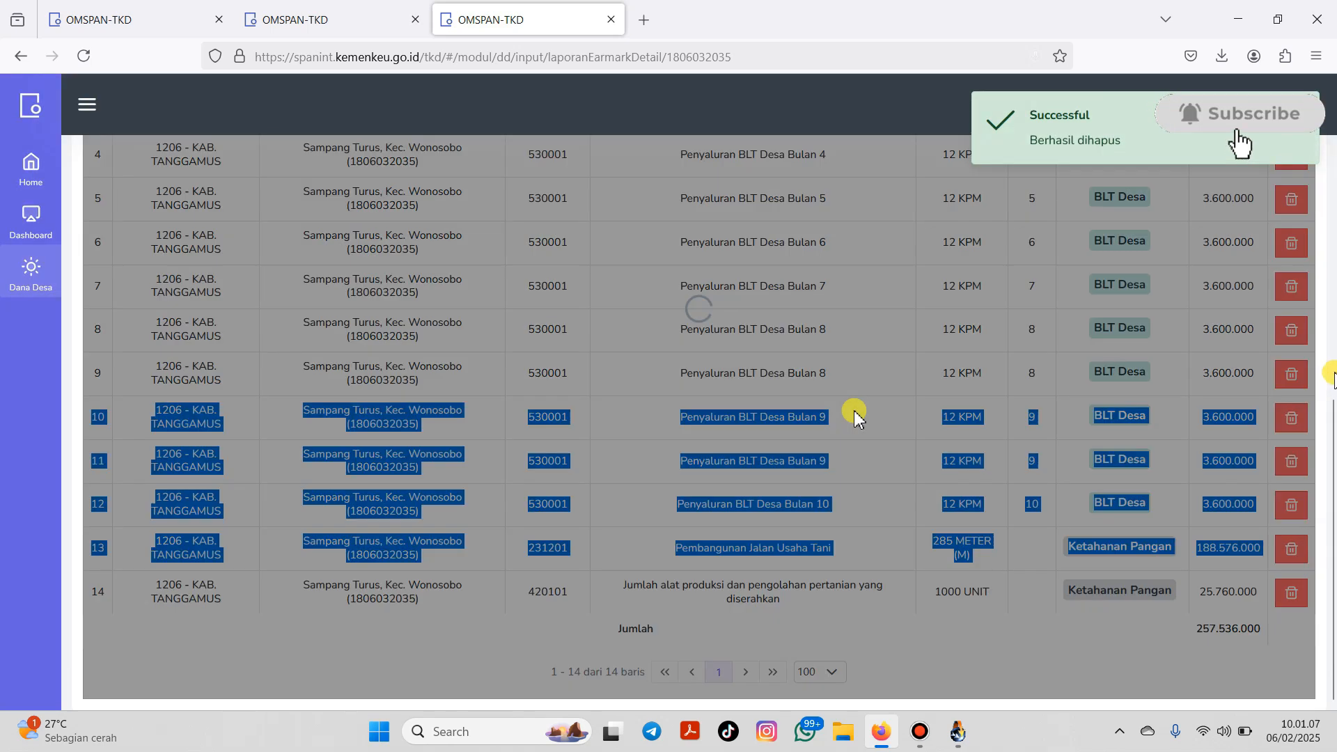
pyautogui.scroll(7, 855, 418)
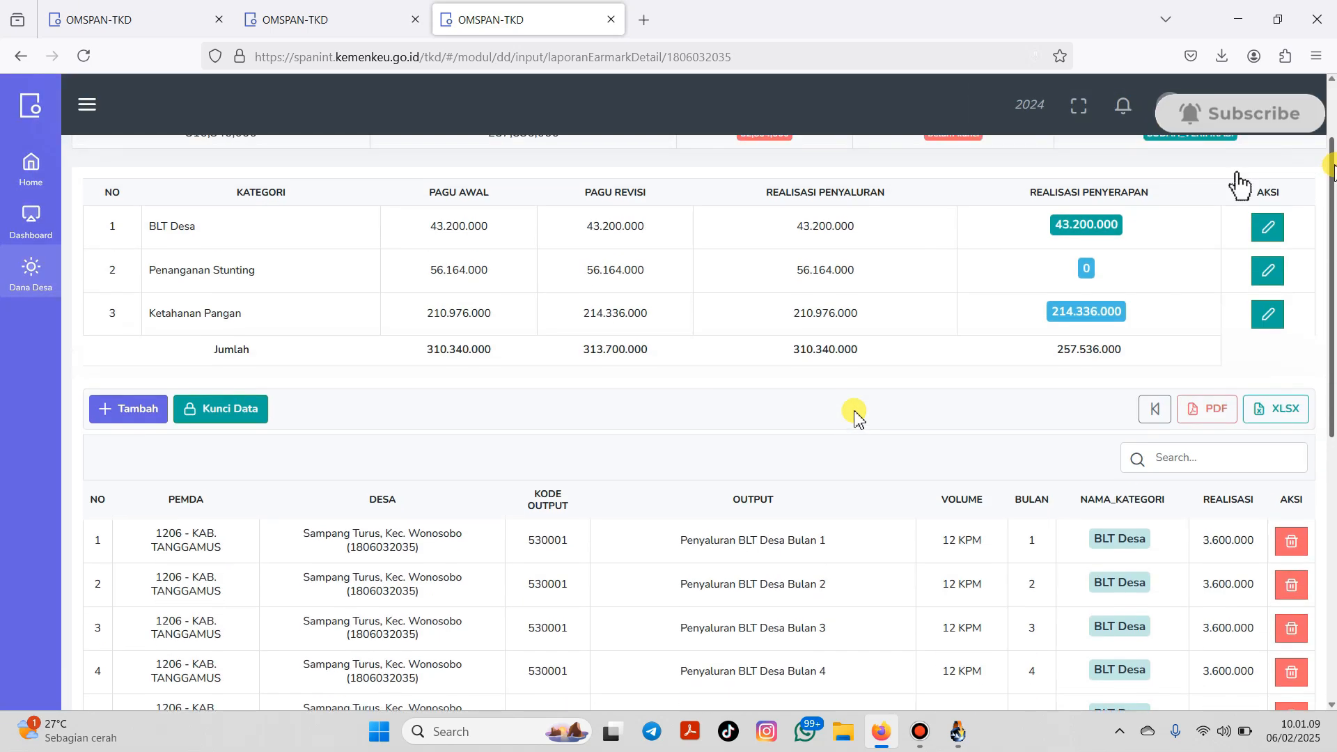
# Step: Add a new Penanganan Stunting entry for output 220204 Polindes, found by searching 'pol'
pyautogui.click(139, 411)
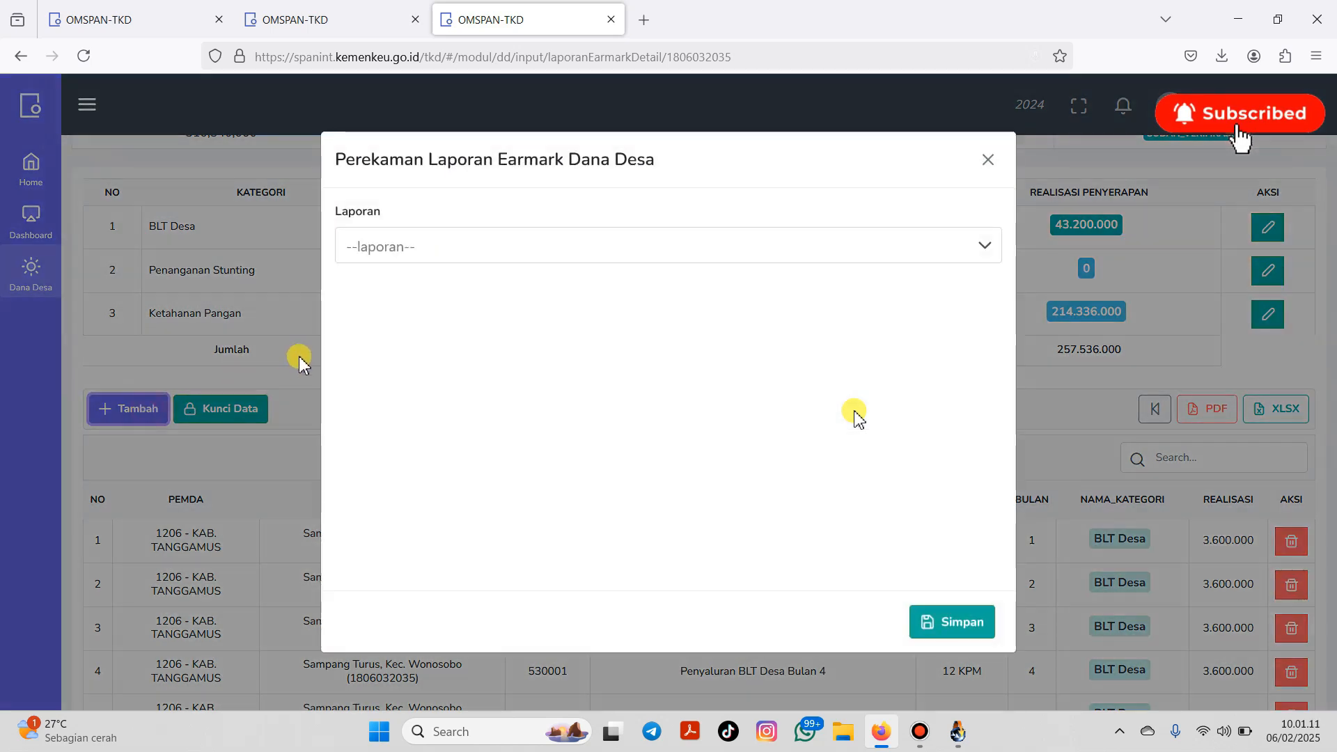
pyautogui.click(465, 262)
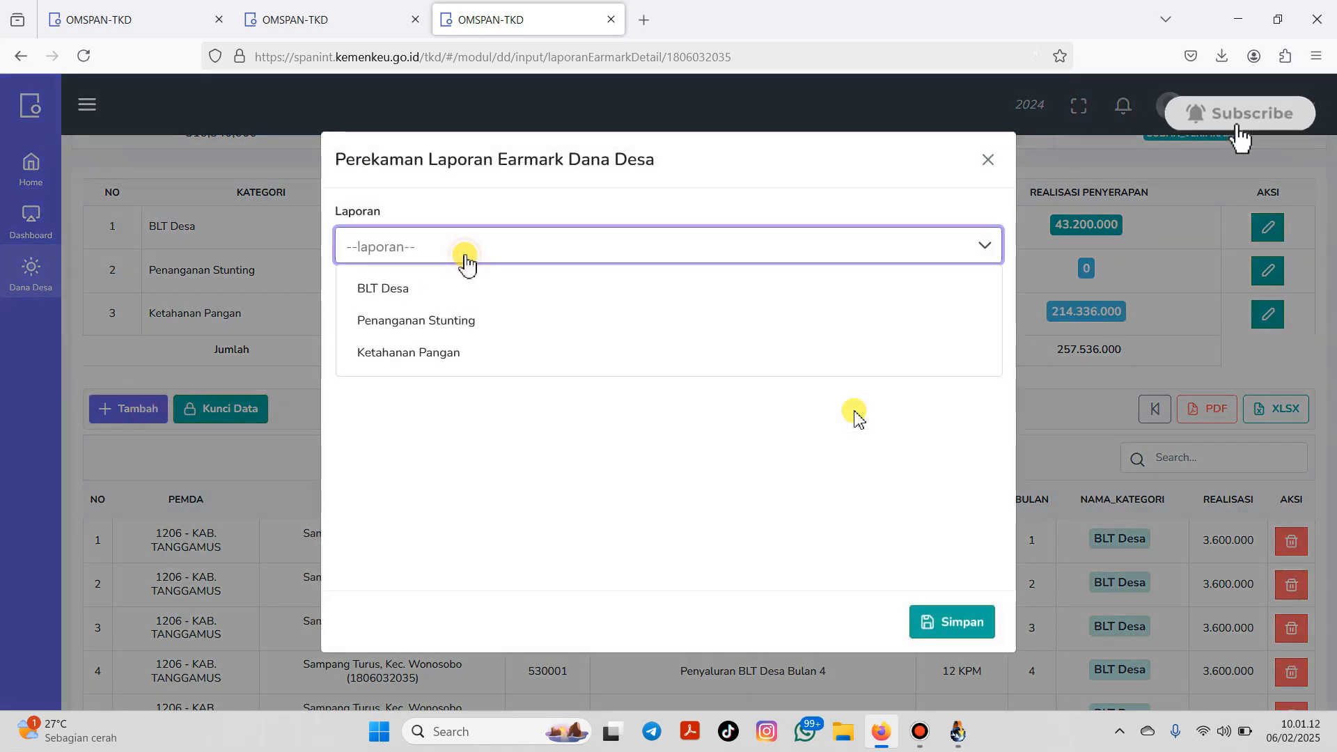
pyautogui.click(448, 322)
pyautogui.click(428, 334)
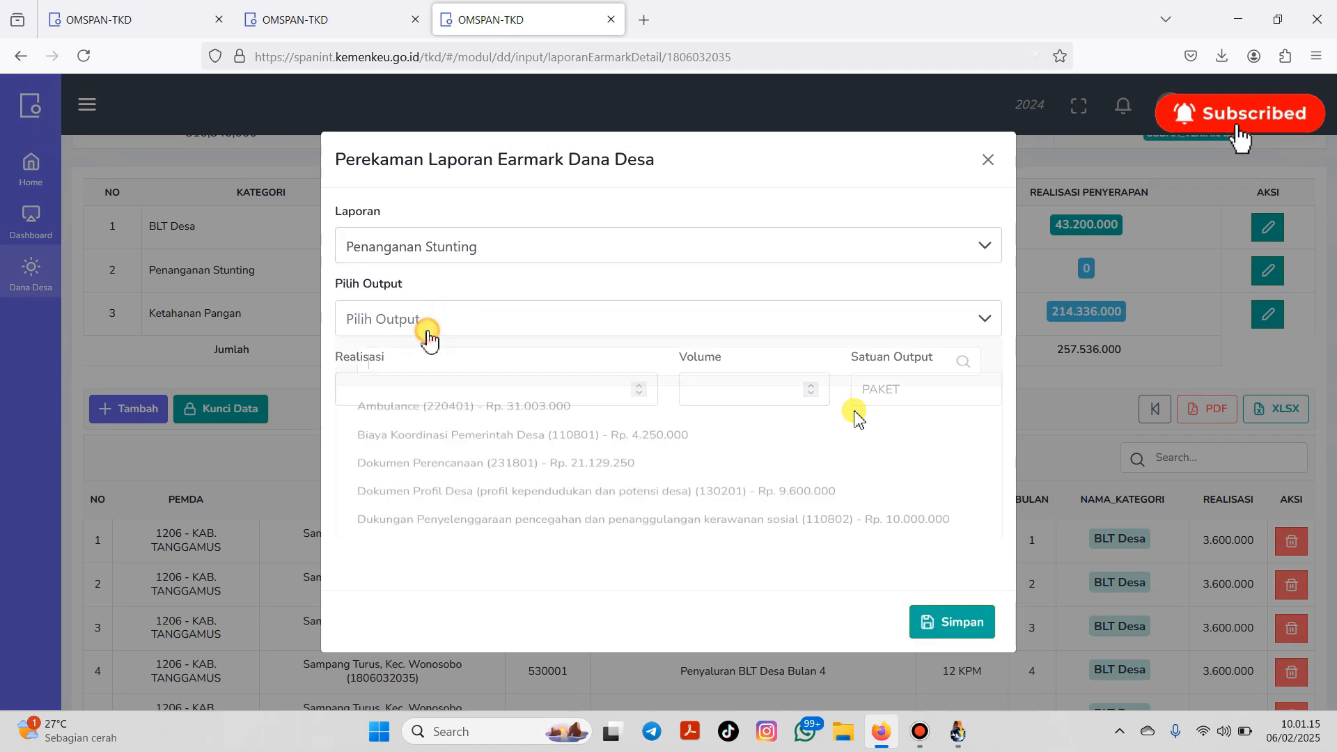
pyautogui.write('pol')
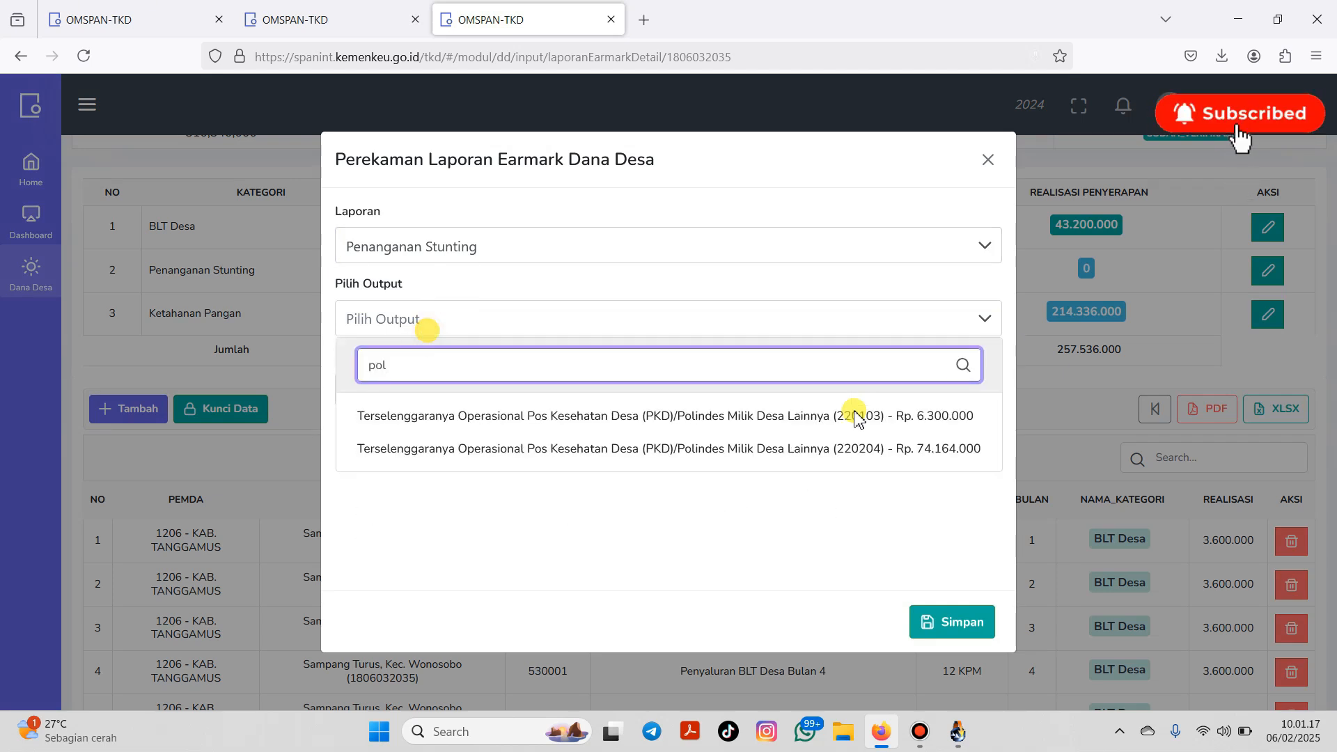
pyautogui.click(523, 446)
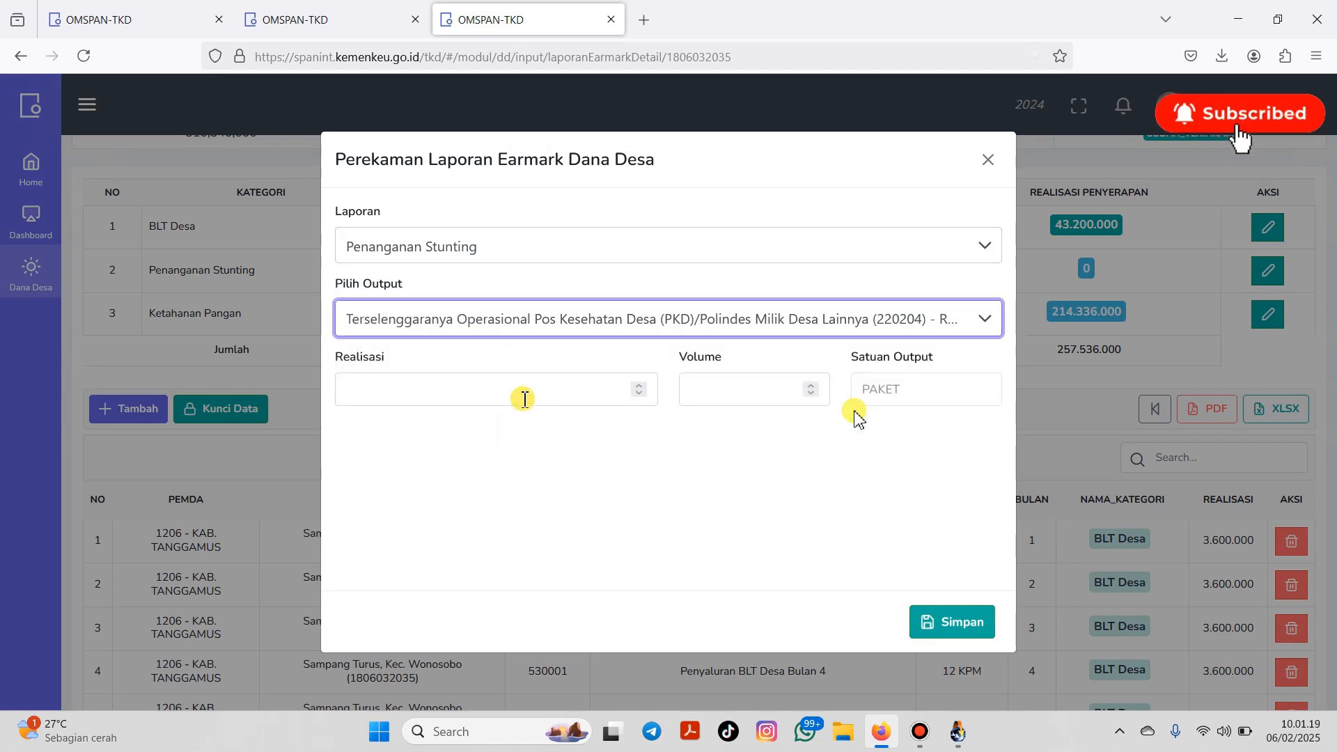
# Step: Enter realisation 56,164,000 with volume 3 and save the entry
pyautogui.click(524, 398)
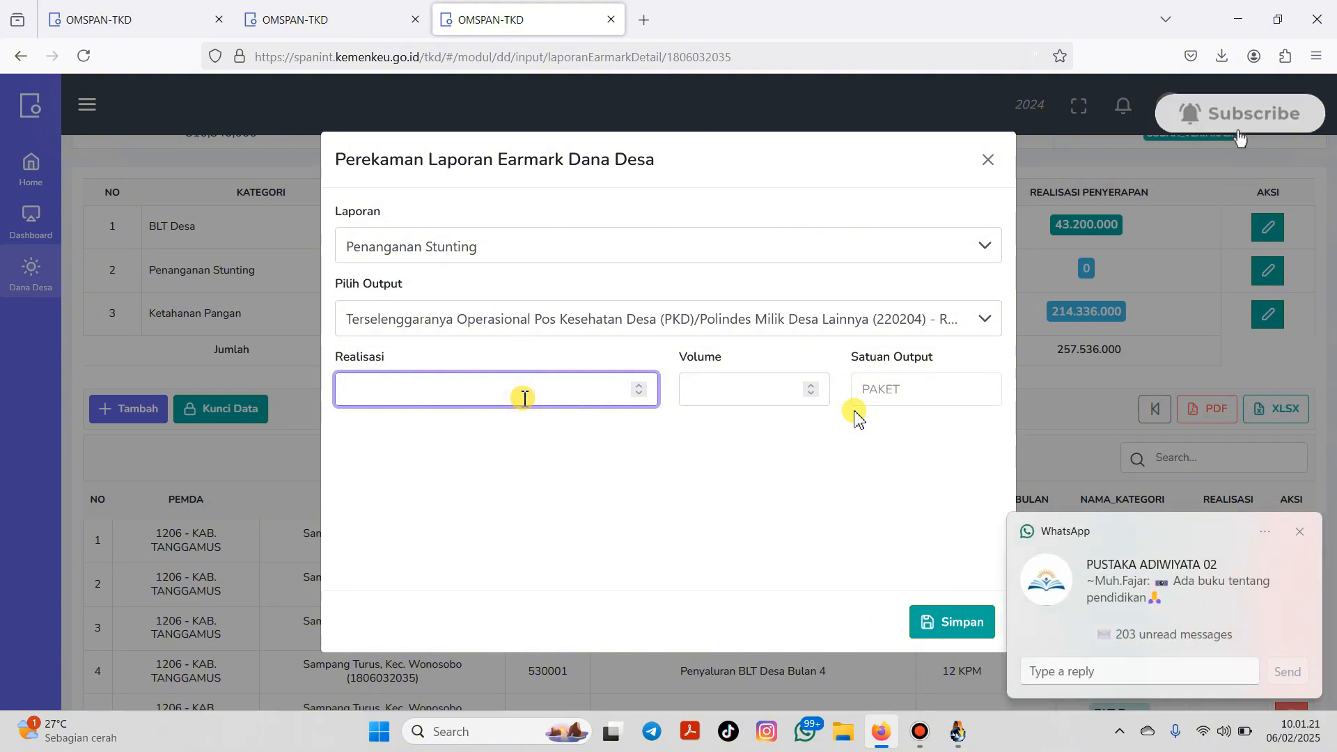
pyautogui.click(1299, 533)
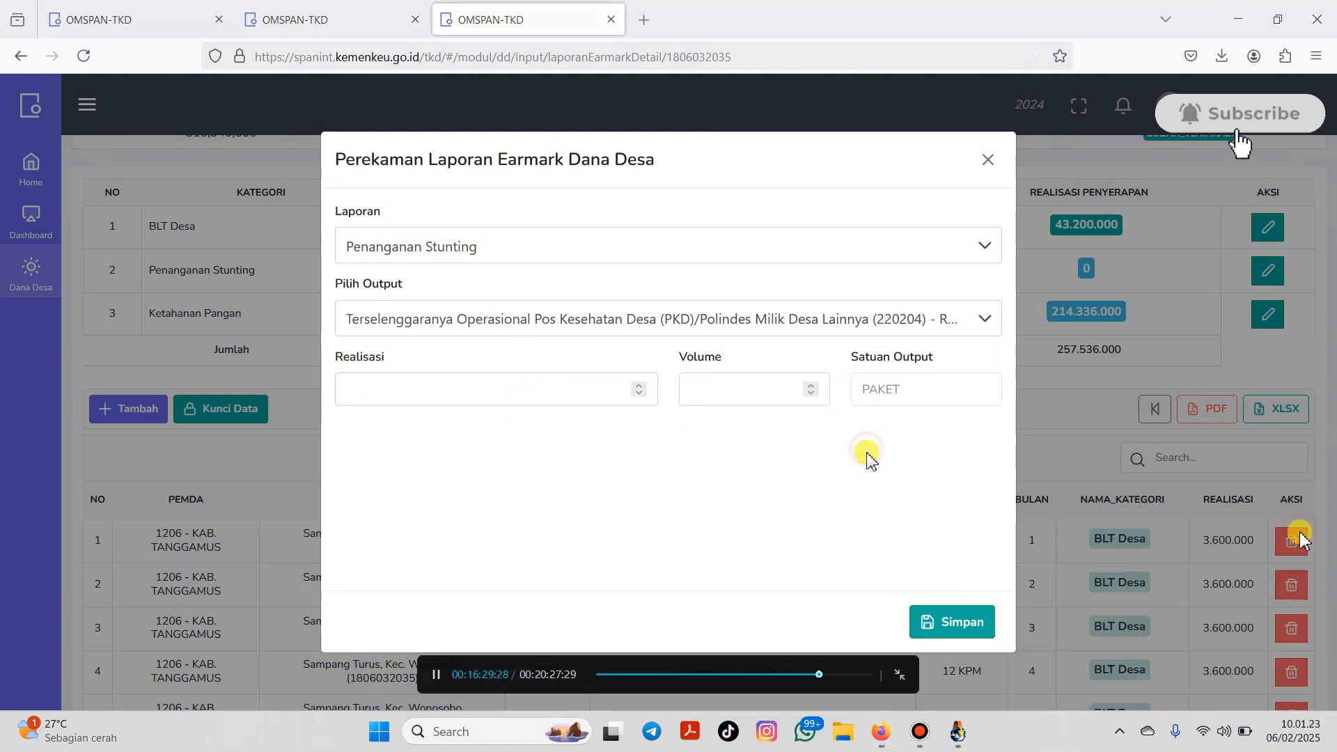
pyautogui.click(380, 390)
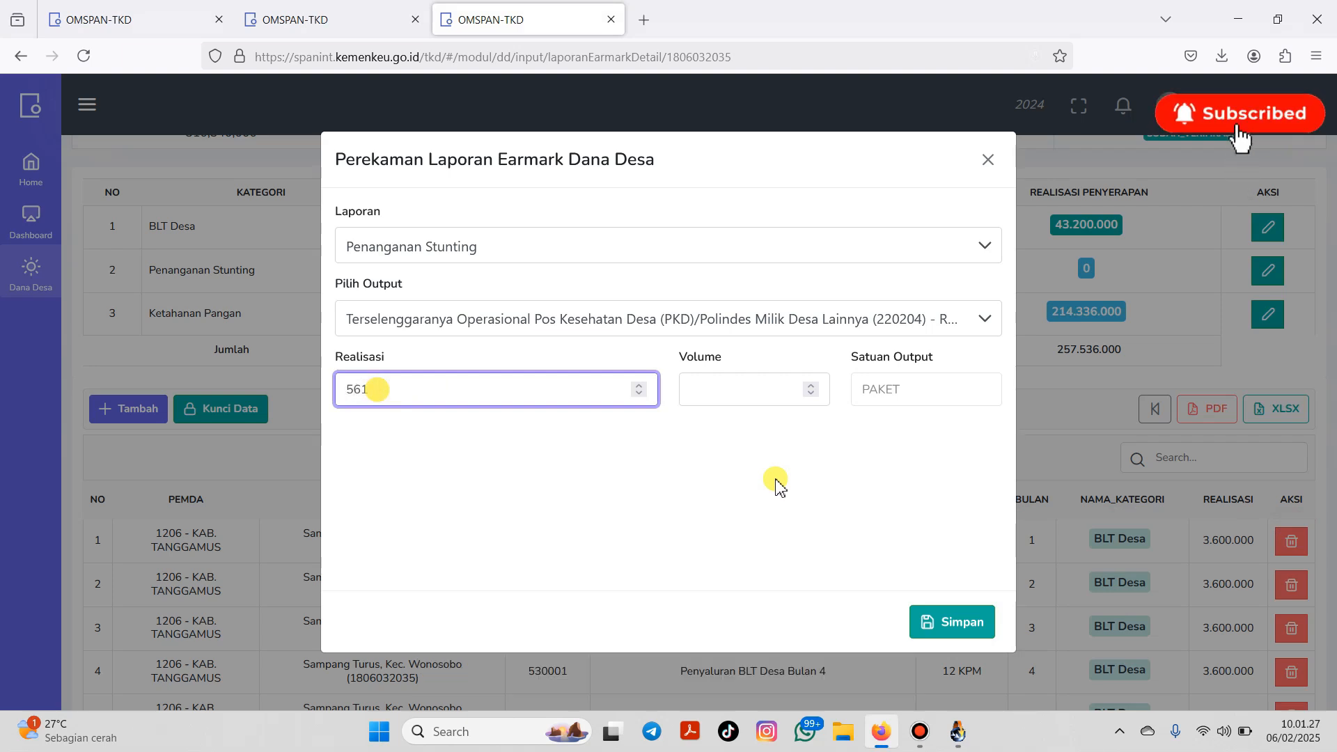
pyautogui.write('64000')
pyautogui.click(694, 388)
pyautogui.write('3')
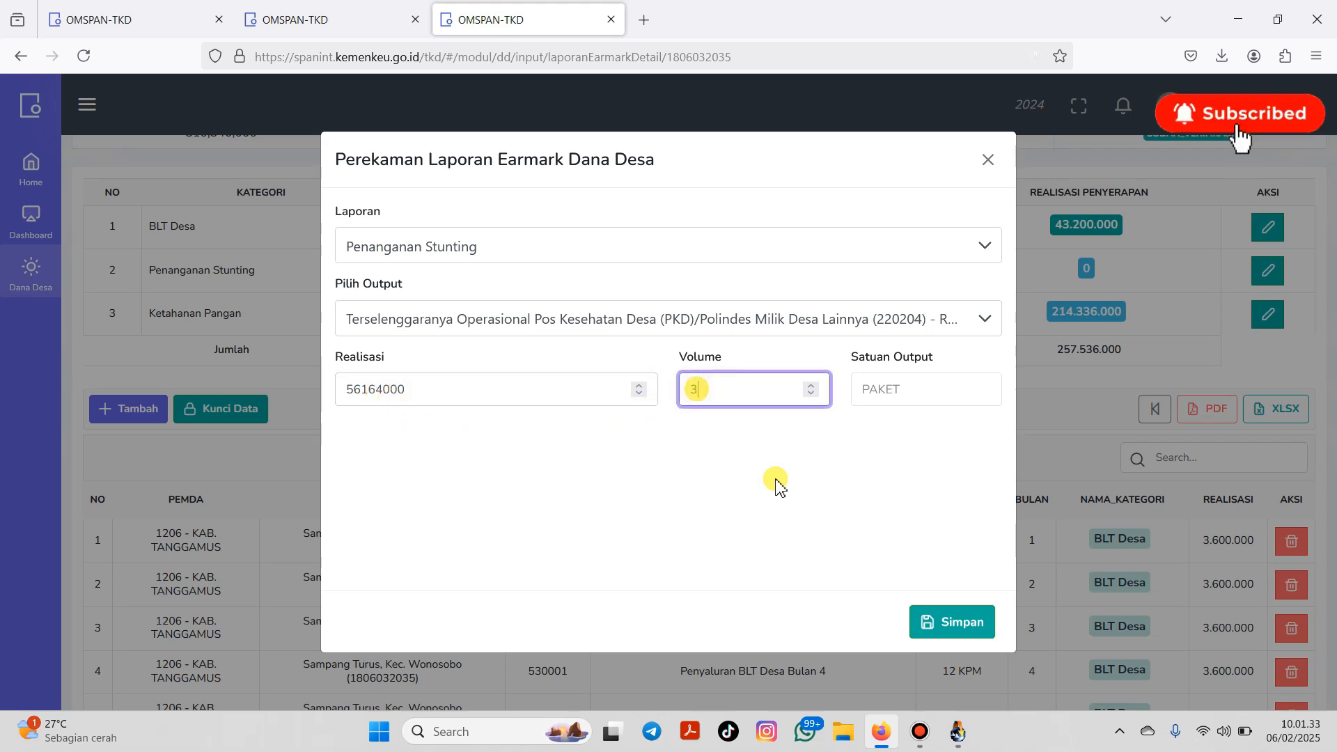
pyautogui.click(969, 624)
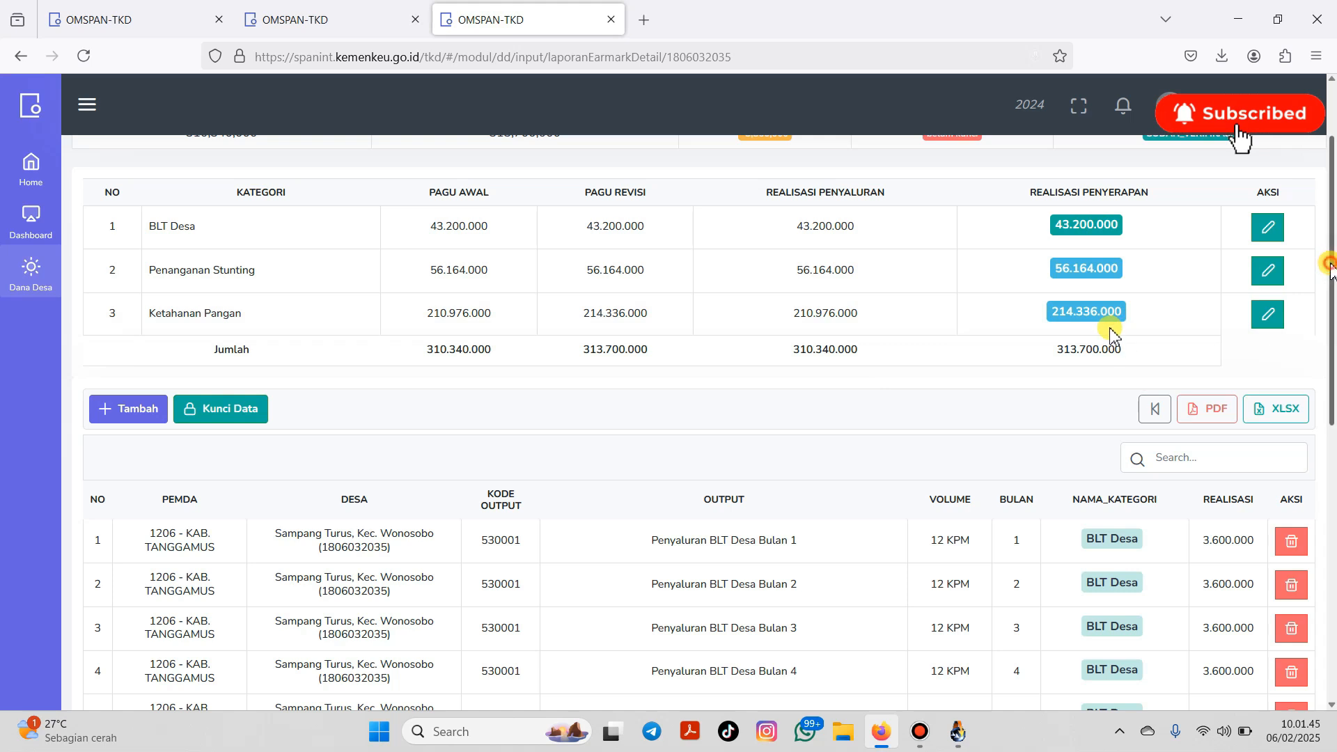
pyautogui.moveTo(1331, 266); pyautogui.dragTo(1330, 216)
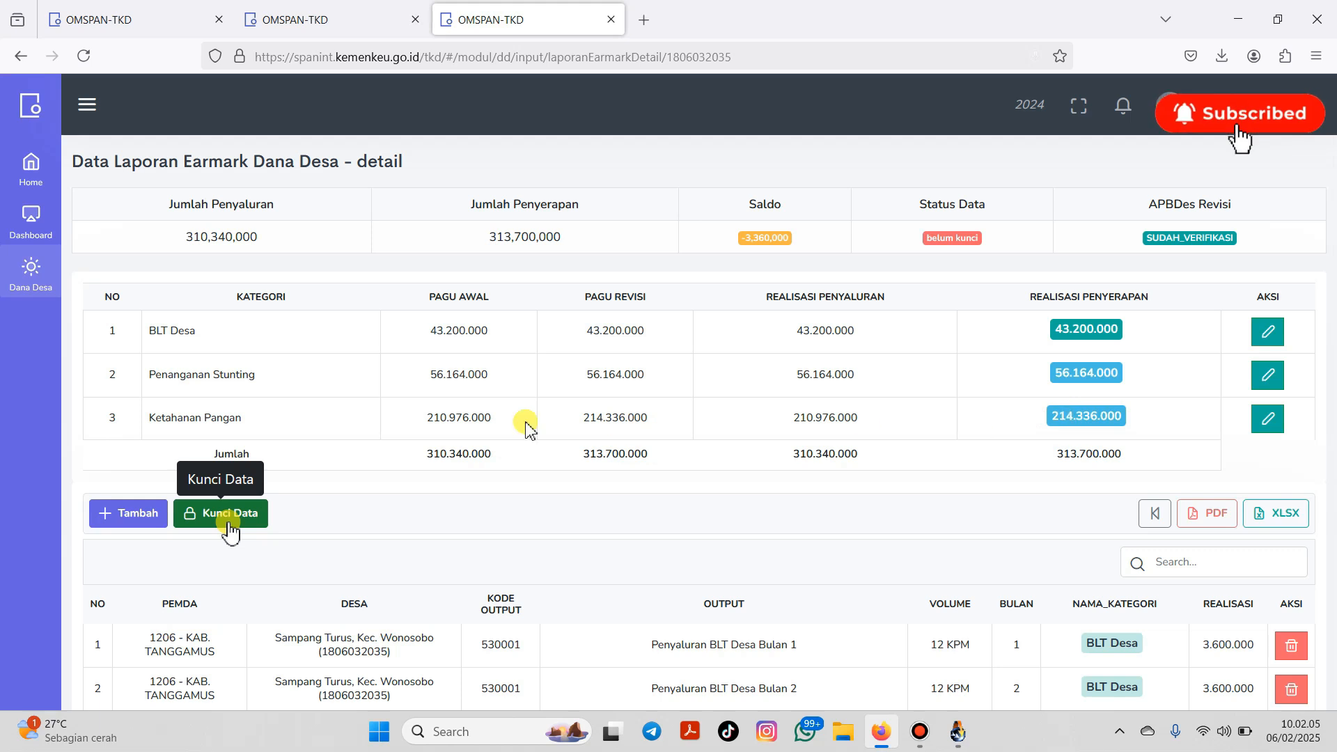
# Step: Lock the Sampang Turus earmark report with Kunci Data and confirm
pyautogui.click(230, 516)
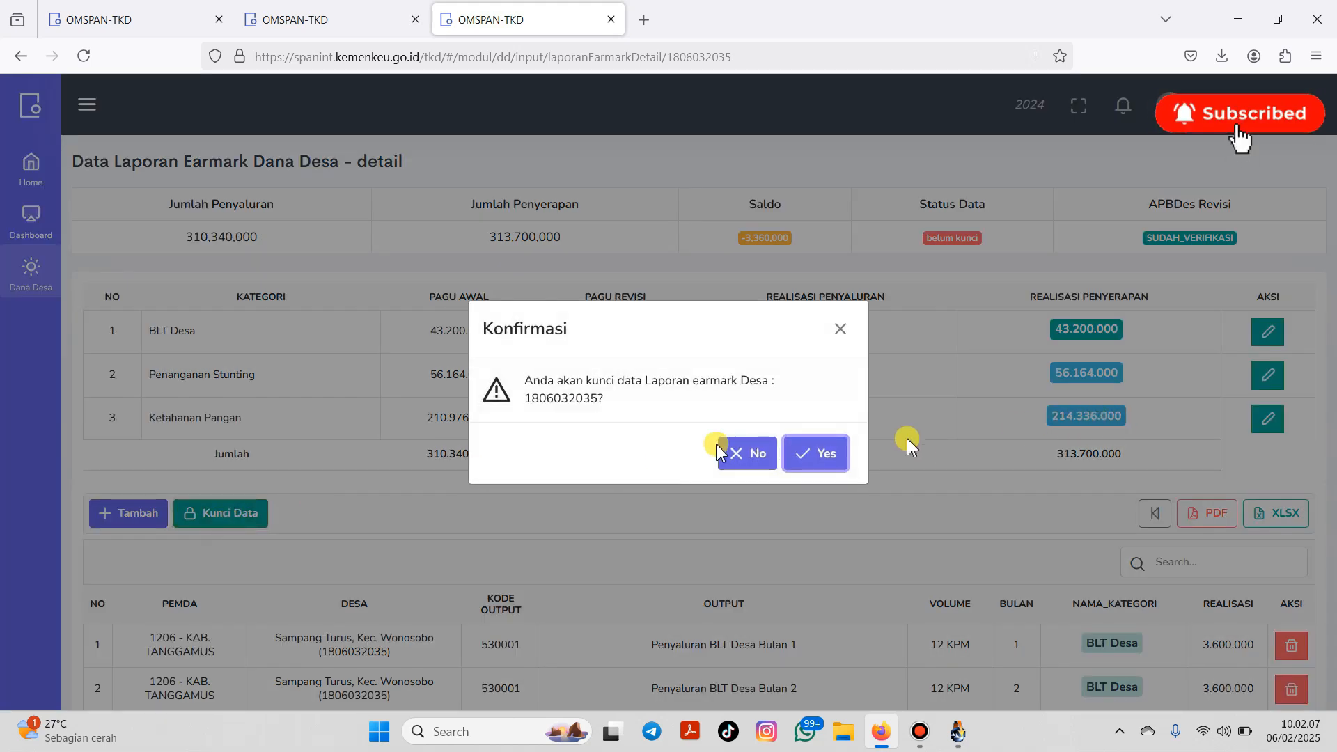
pyautogui.click(816, 461)
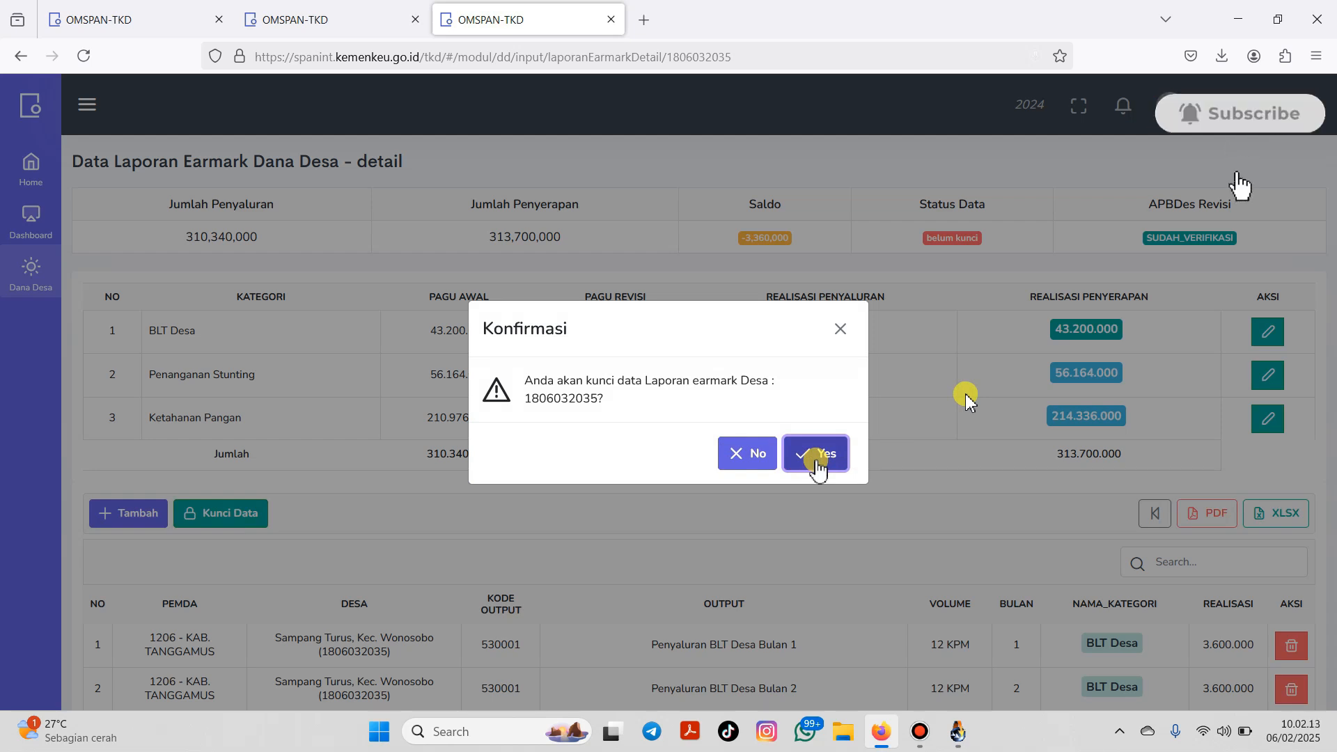
pyautogui.click(818, 465)
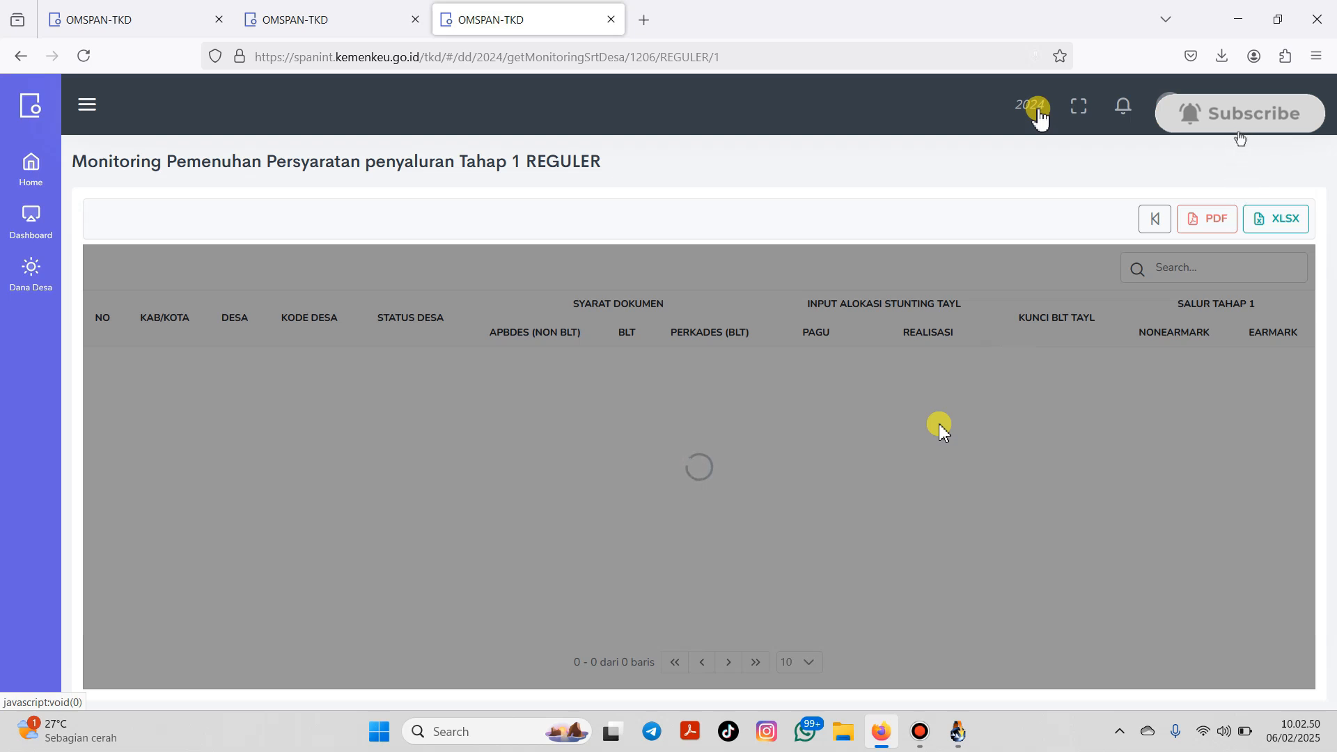
# Step: Switch the fiscal year to 2025
pyautogui.click(1034, 107)
pyautogui.click(735, 387)
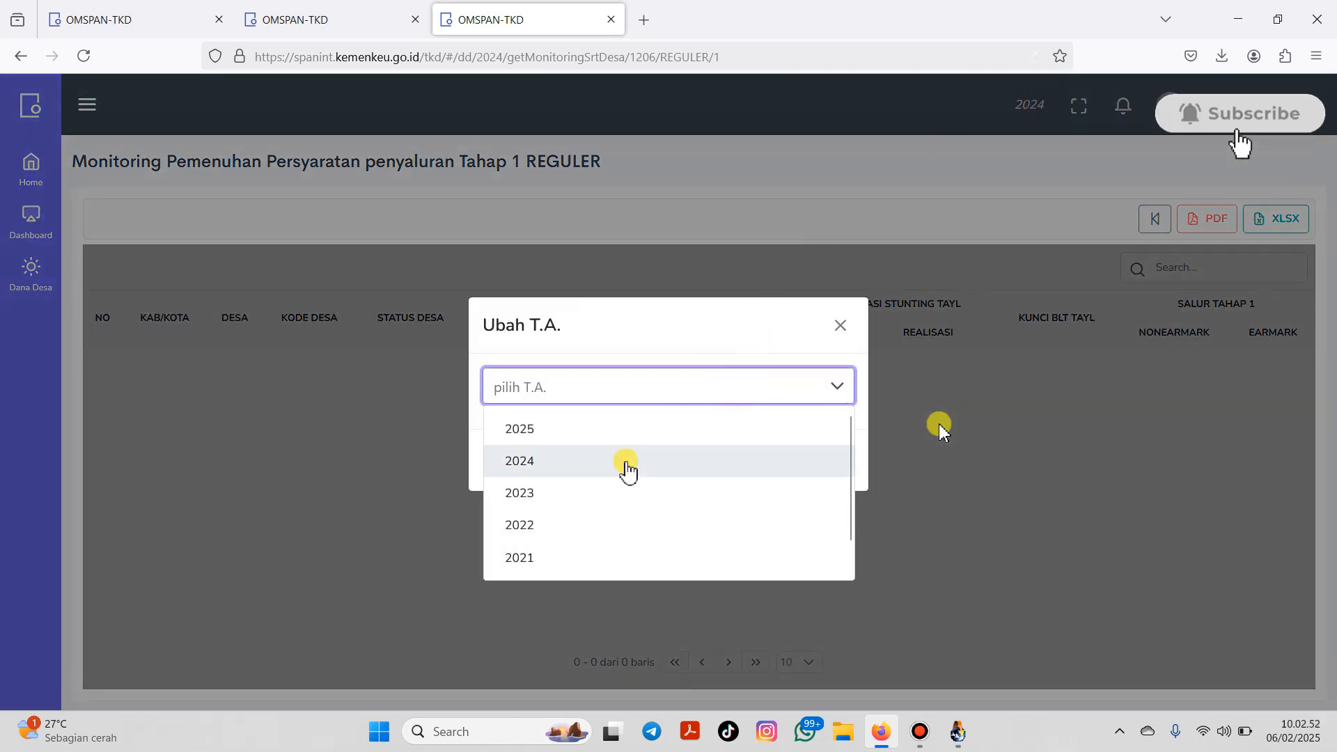
pyautogui.click(627, 430)
pyautogui.click(800, 465)
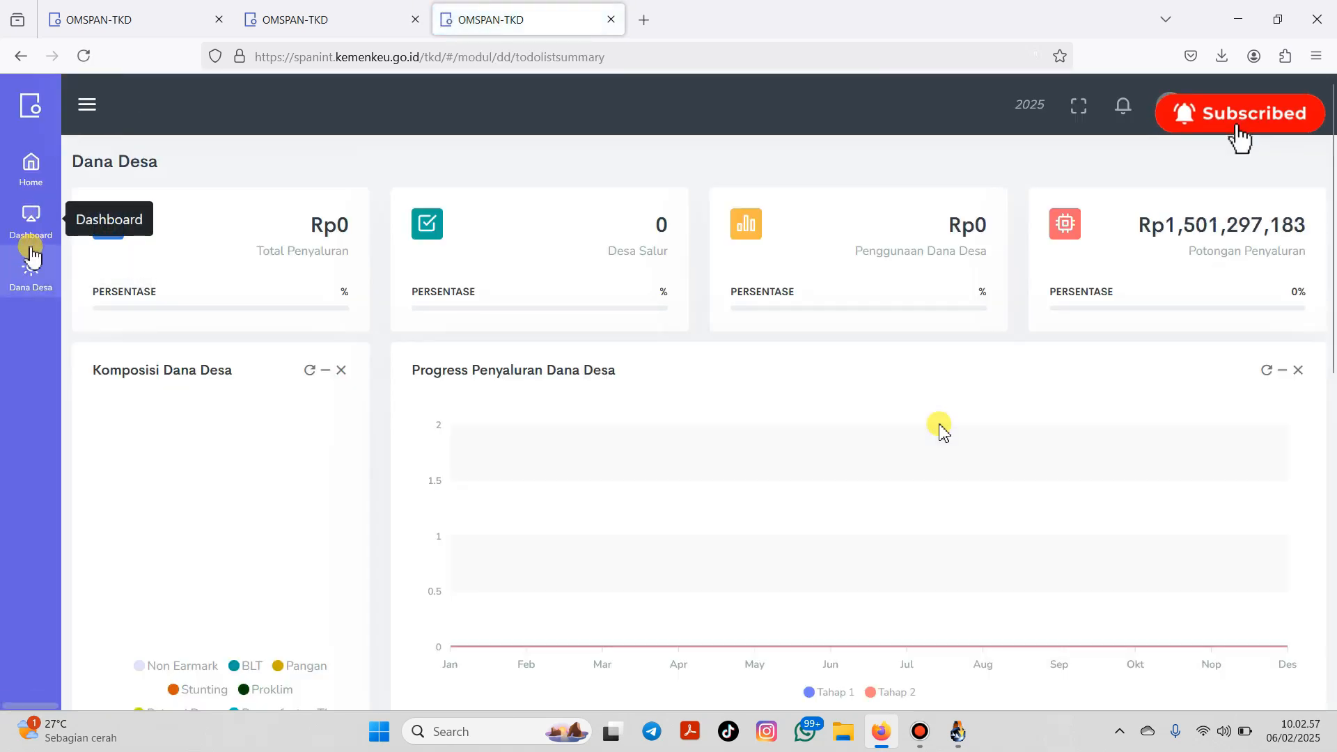
# Step: Open the district's earmark Tahap I distribution requirements monitoring page
pyautogui.click(28, 269)
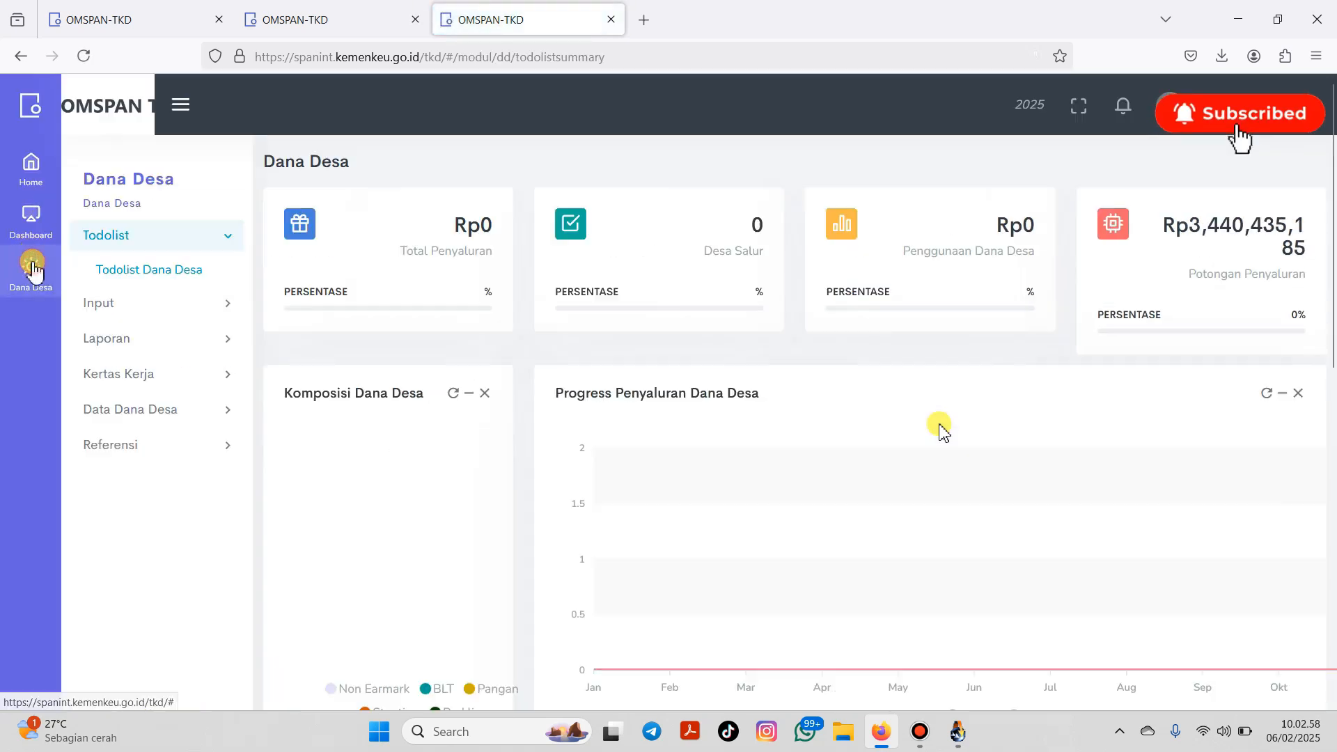
pyautogui.click(170, 373)
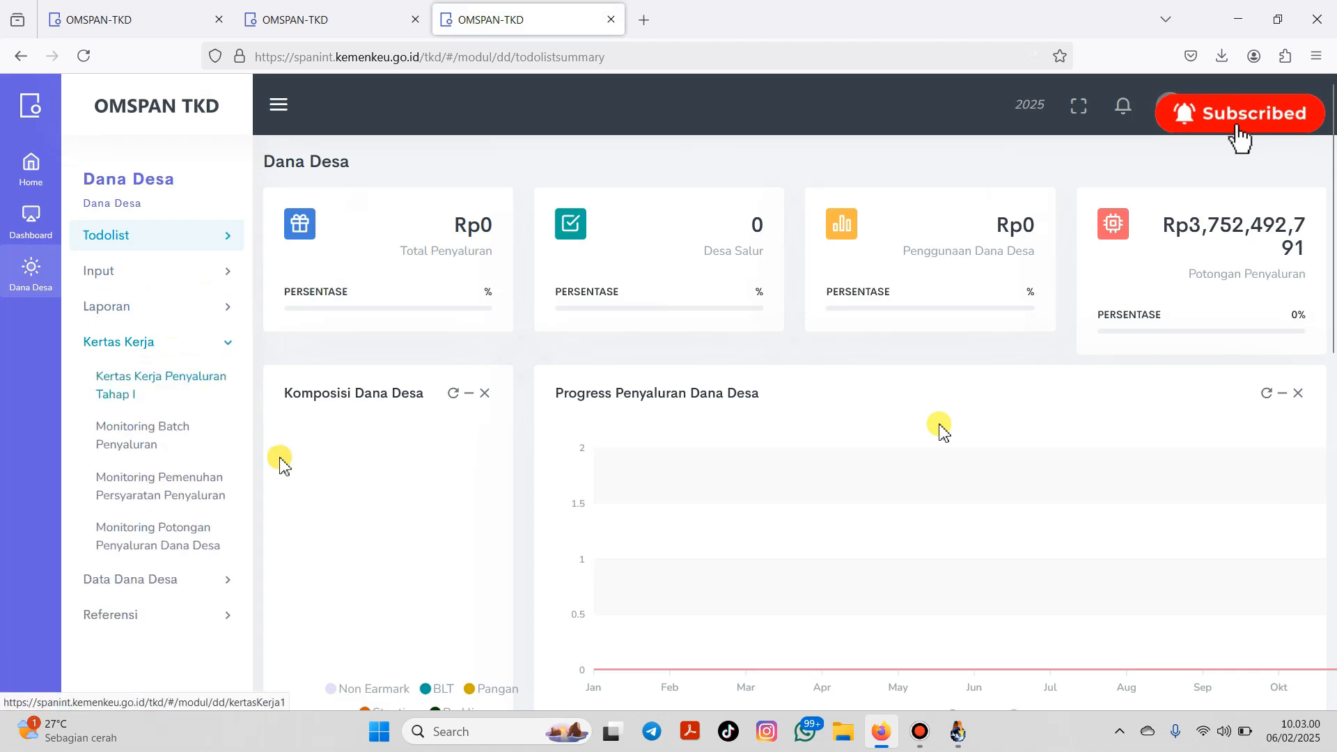
pyautogui.click(188, 498)
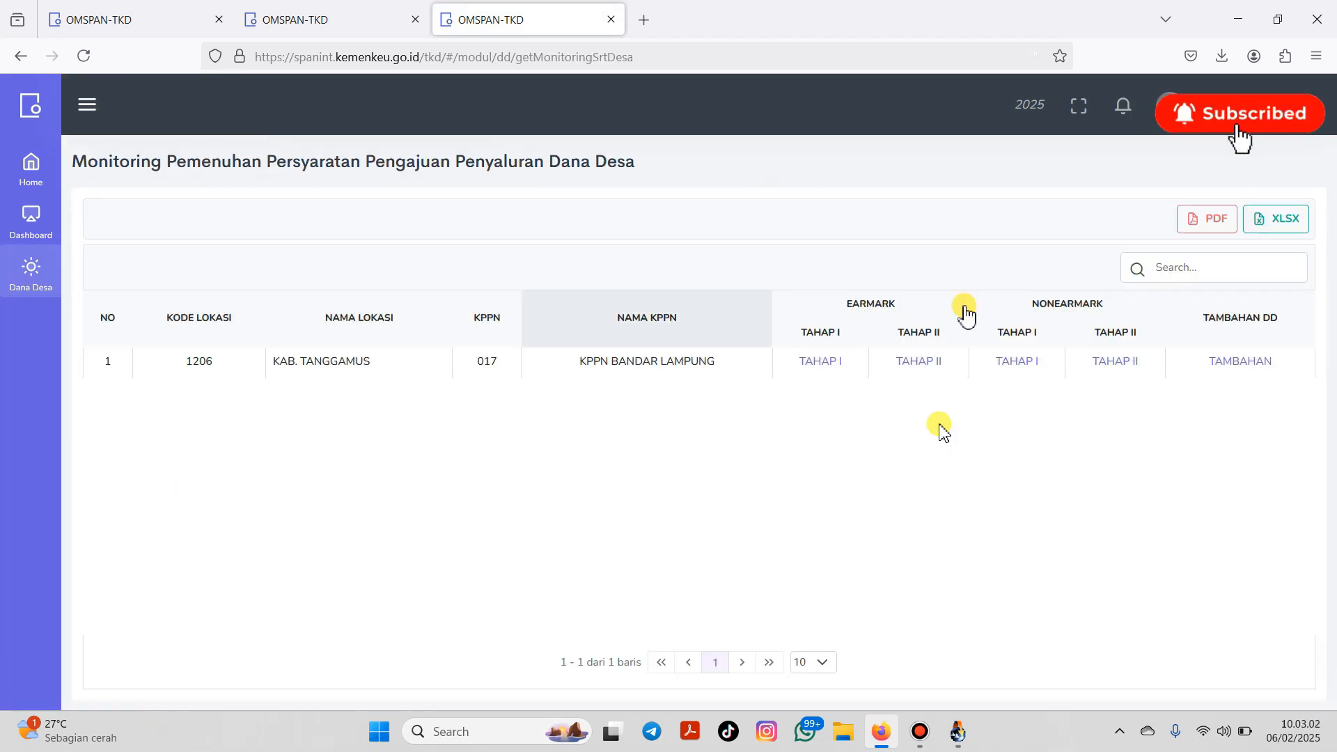
pyautogui.click(825, 362)
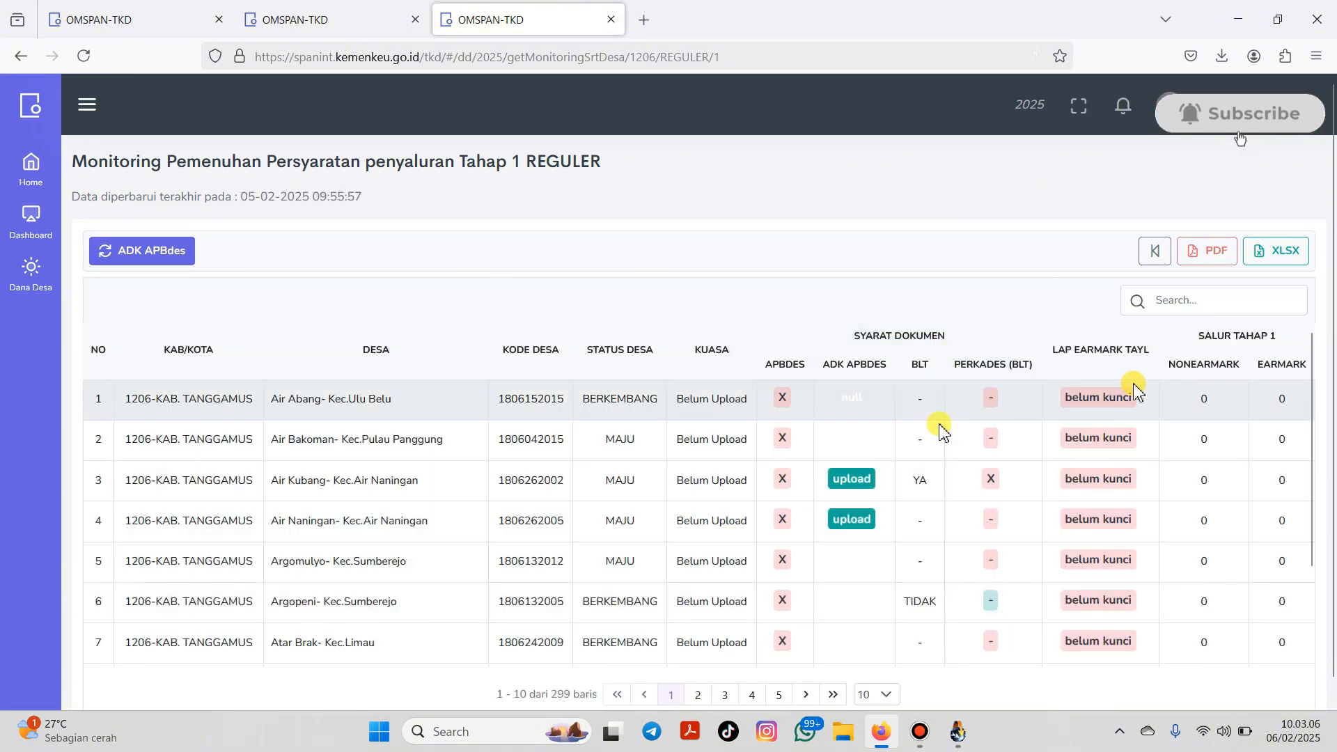
# Step: Filter the list to 'sampang', check LAP EARMARK shows sudah kunci, then go to Siskeudes Integrasi
pyautogui.click(1173, 300)
pyautogui.write('sam')
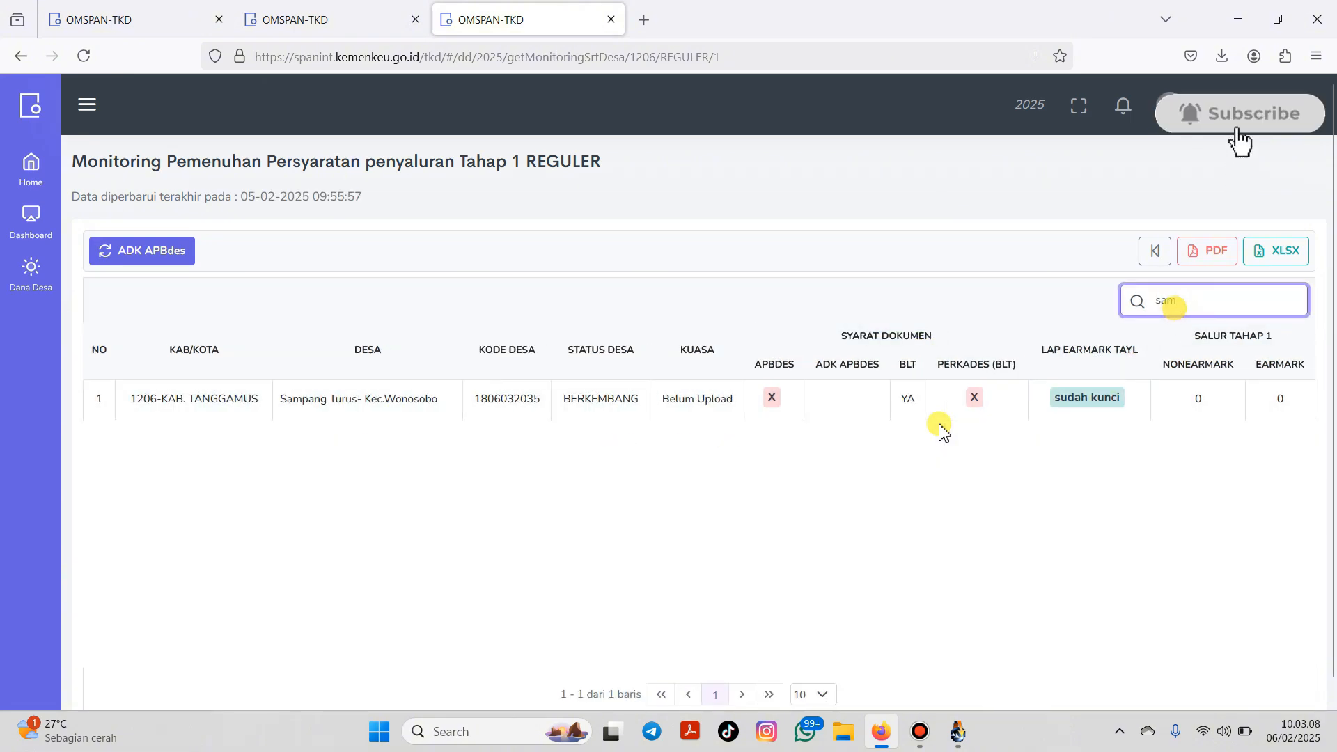
pyautogui.write('pang')
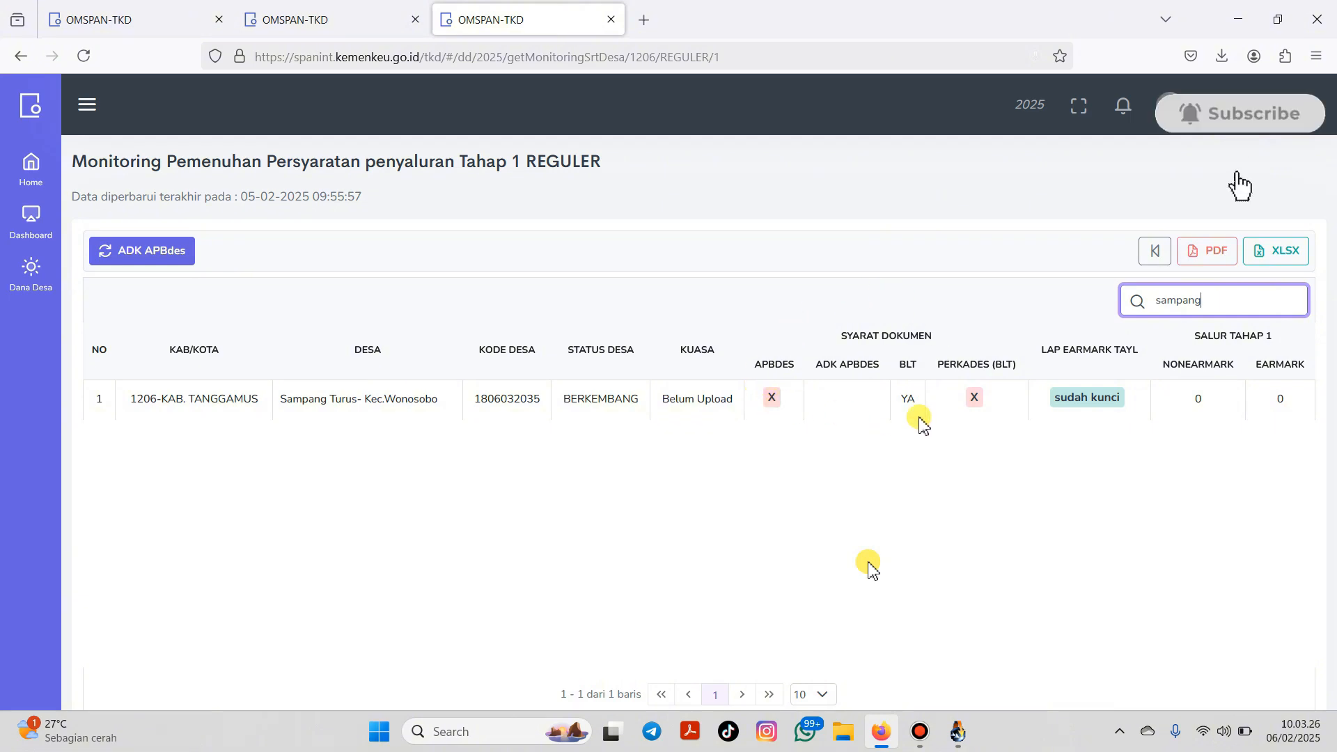
pyautogui.click(775, 399)
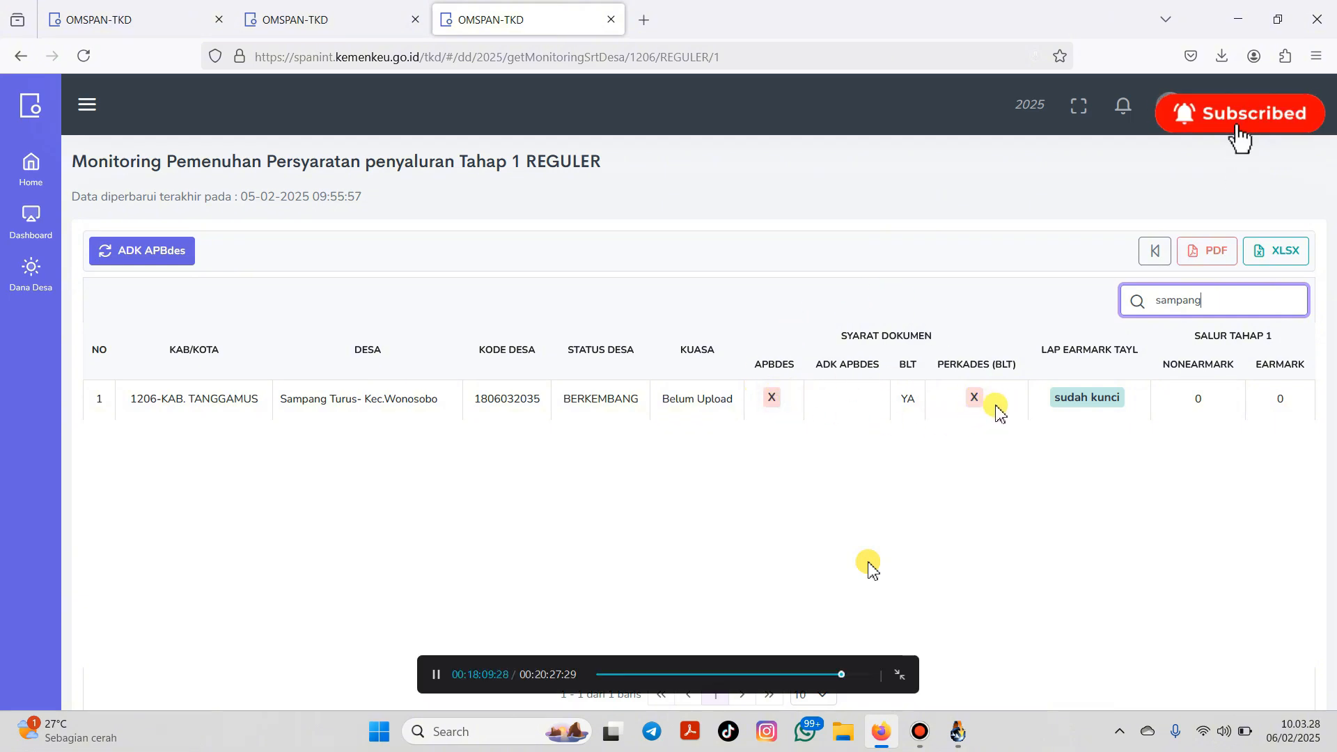
pyautogui.click(1005, 436)
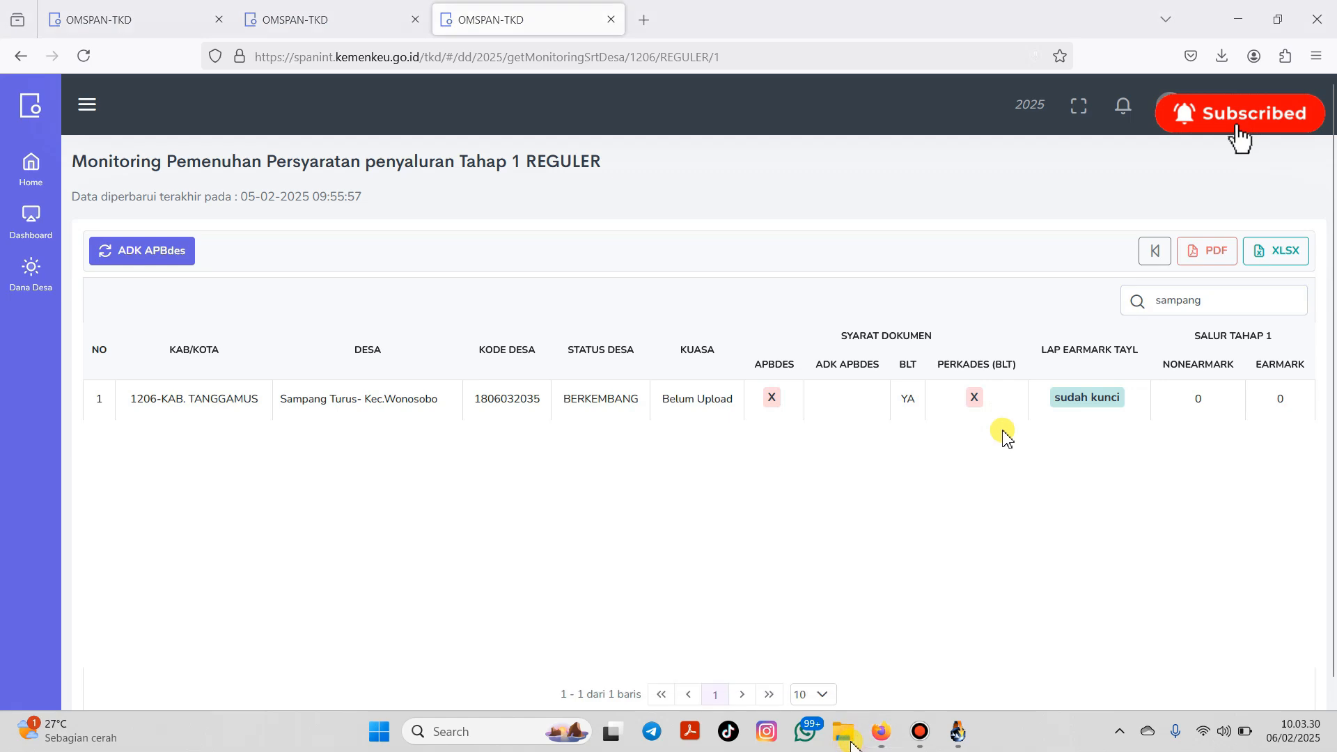
pyautogui.click(851, 744)
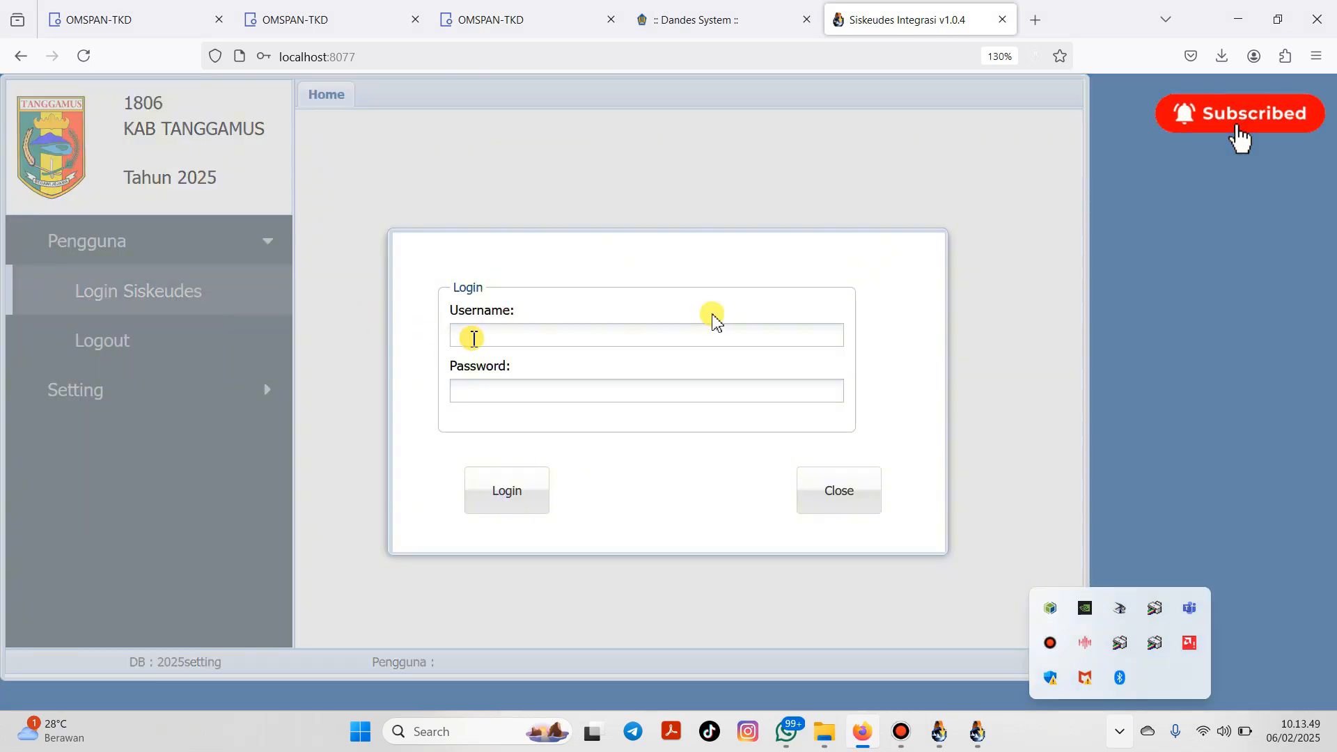
# Step: Sign in to Siskeudes with the username and password, then open the Kemenkeu export page
pyautogui.click(474, 339)
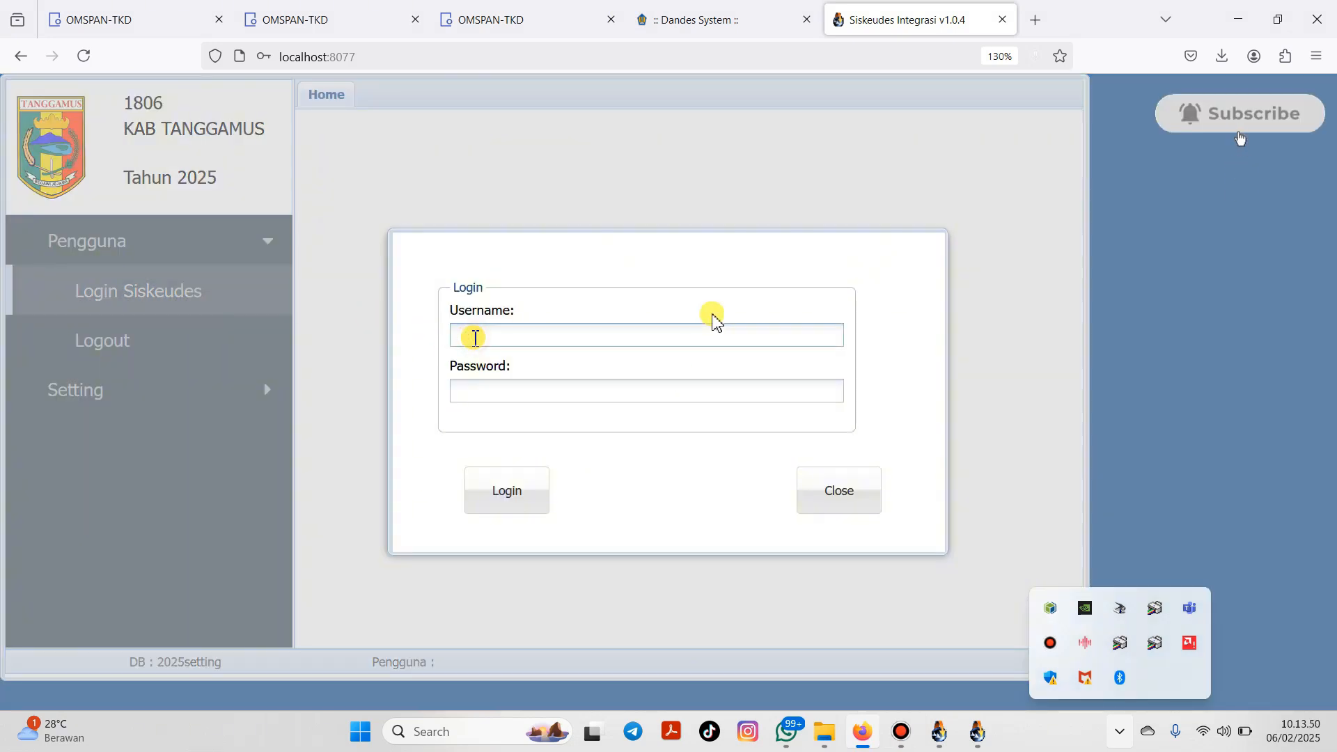
pyautogui.write('holiq')
pyautogui.press('Tab')
pyautogui.write('•')
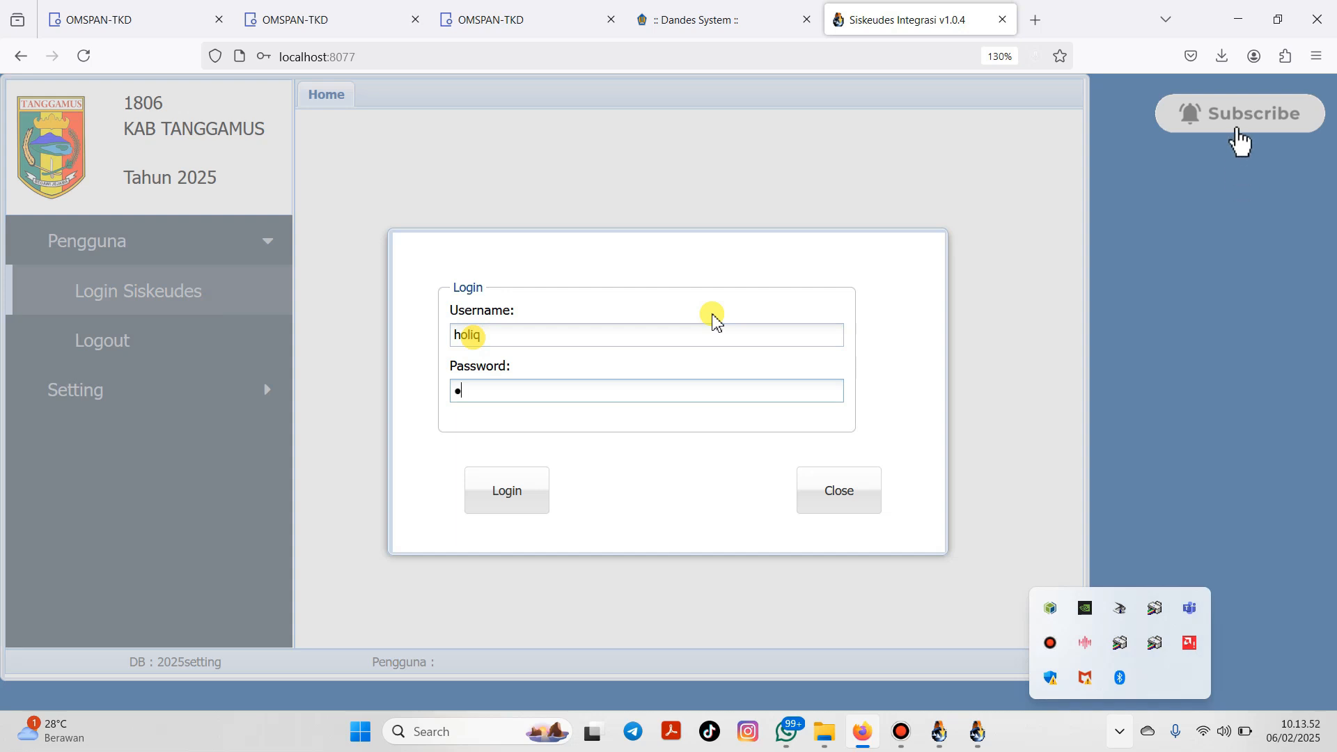
pyautogui.write('•••••••••')
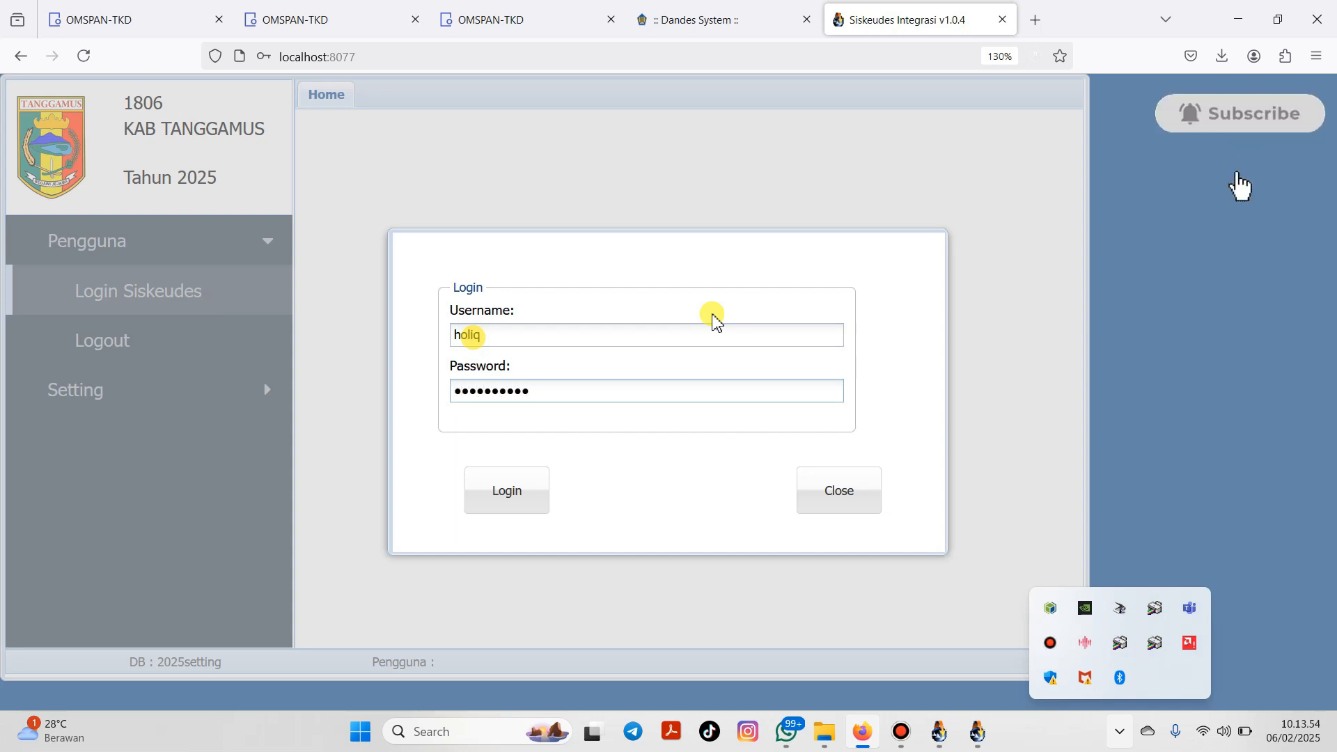
pyautogui.click(510, 489)
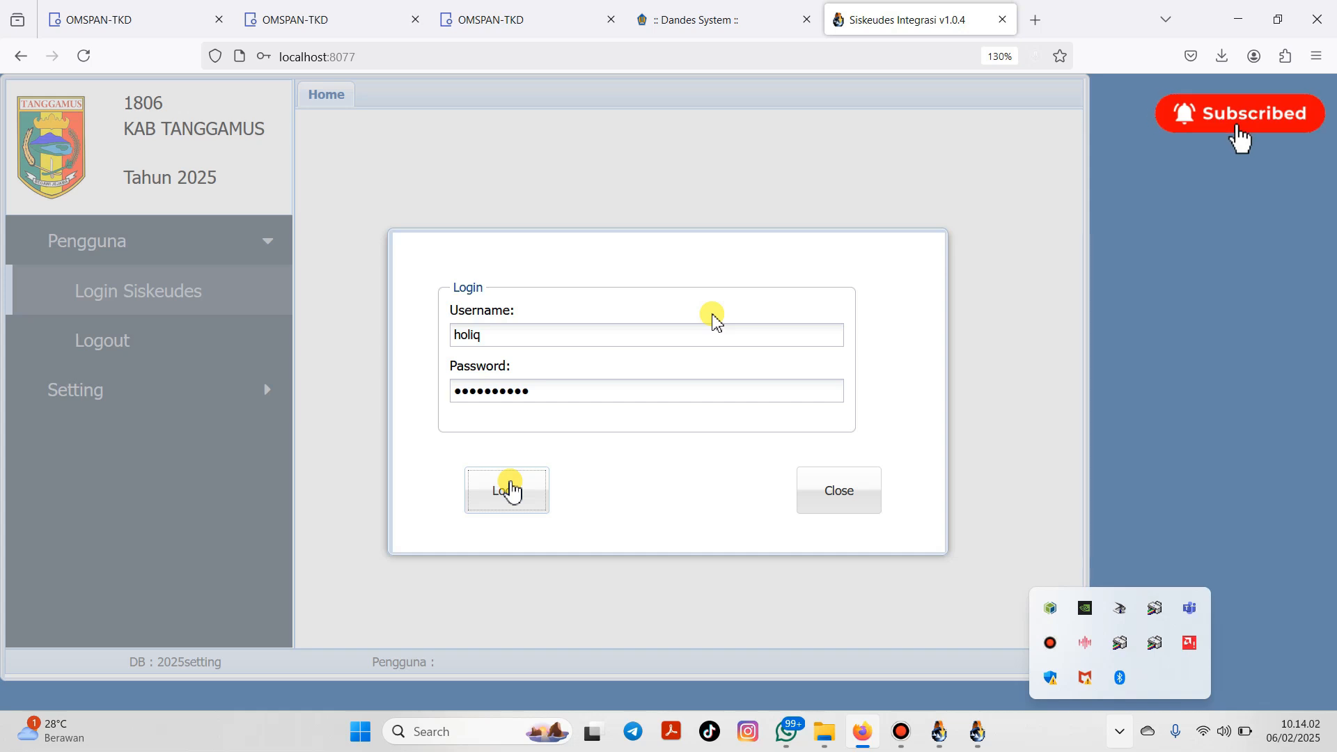
pyautogui.click(508, 490)
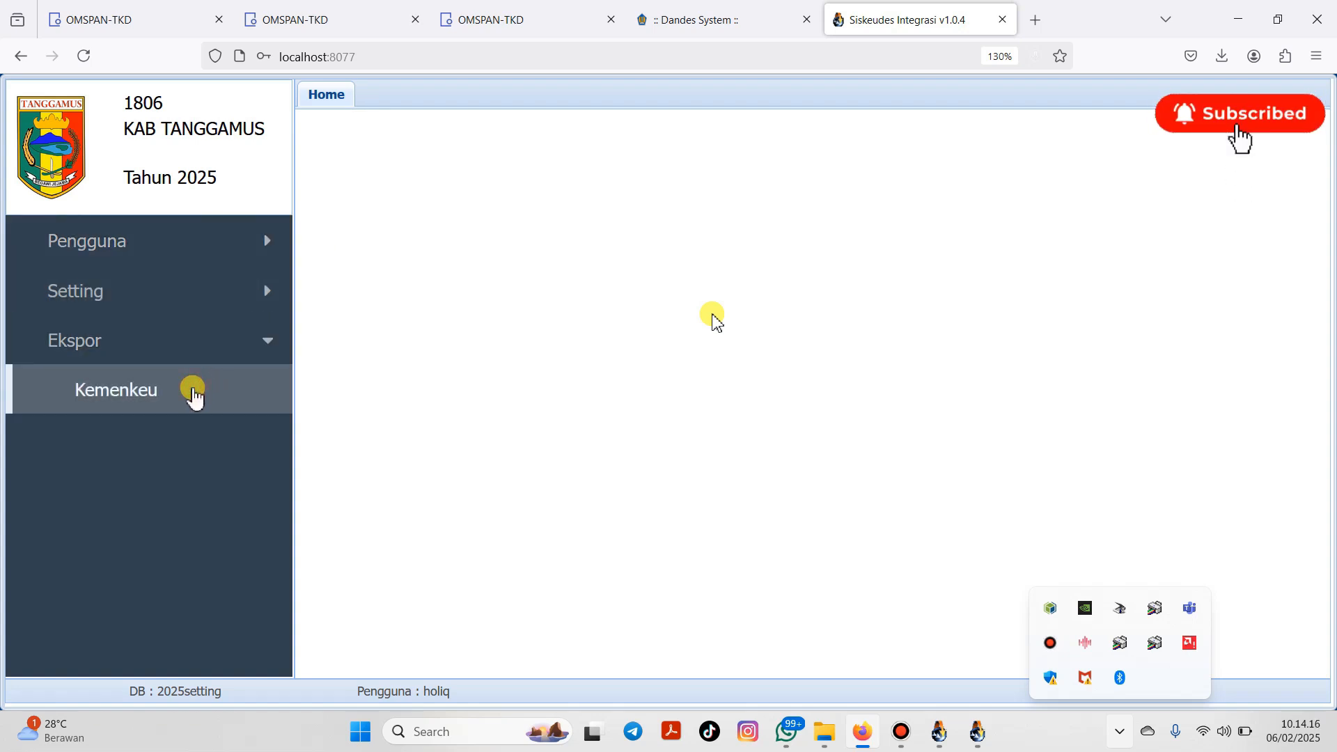
pyautogui.click(196, 398)
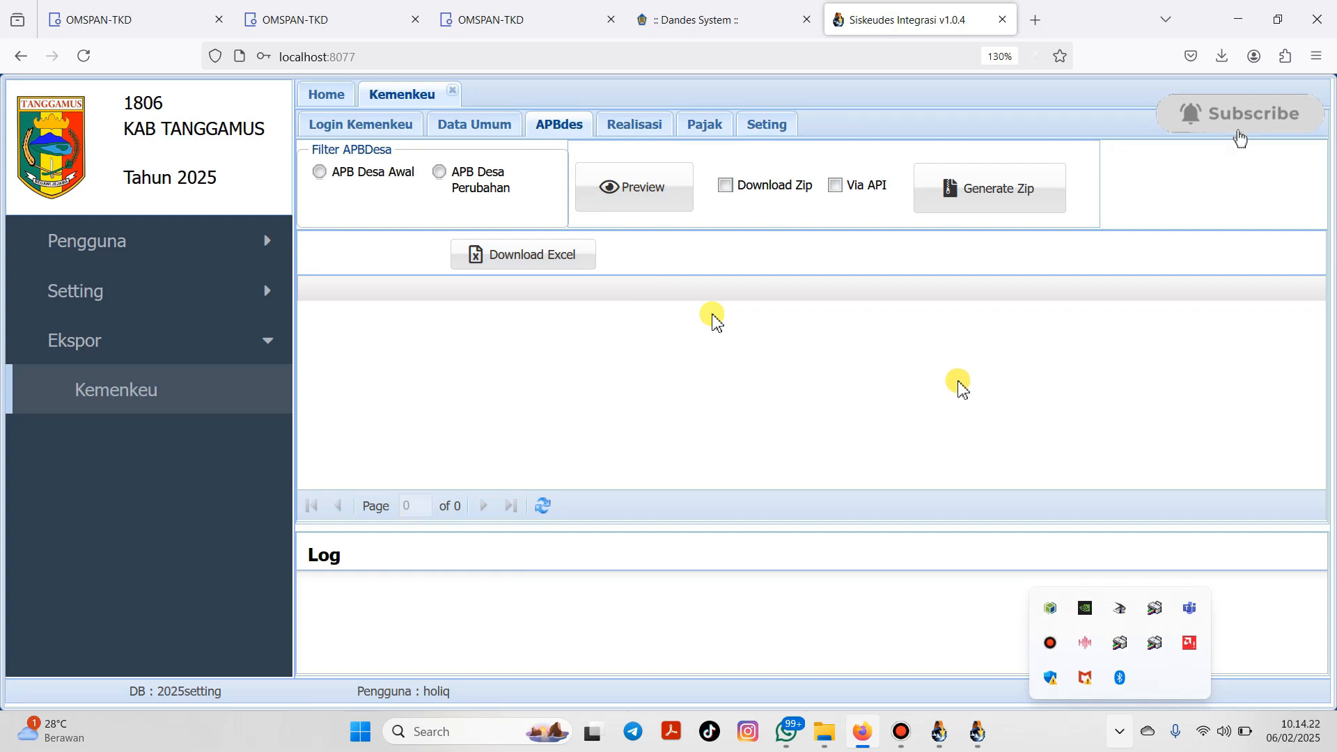
# Step: Bring up the Login Kemenkeu form, then switch to the SIKD Dana Desa tab
pyautogui.click(589, 201)
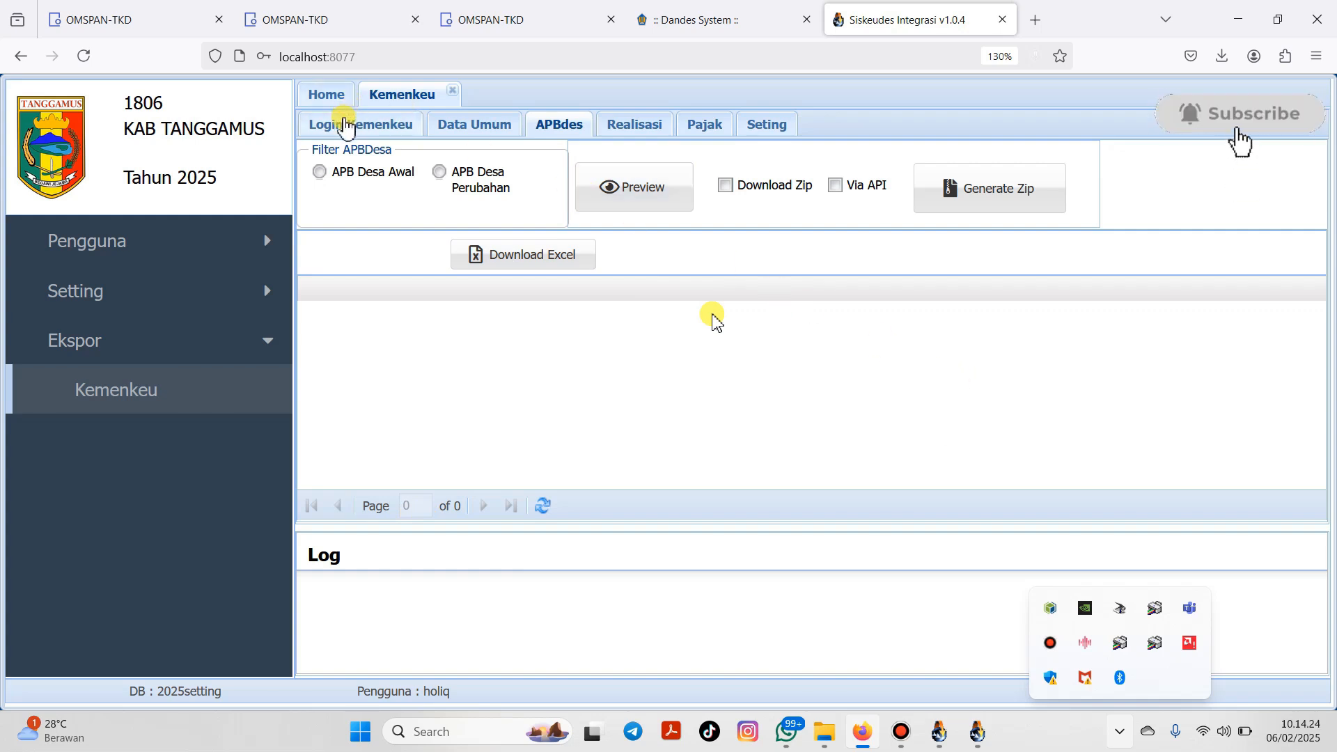
pyautogui.click(347, 125)
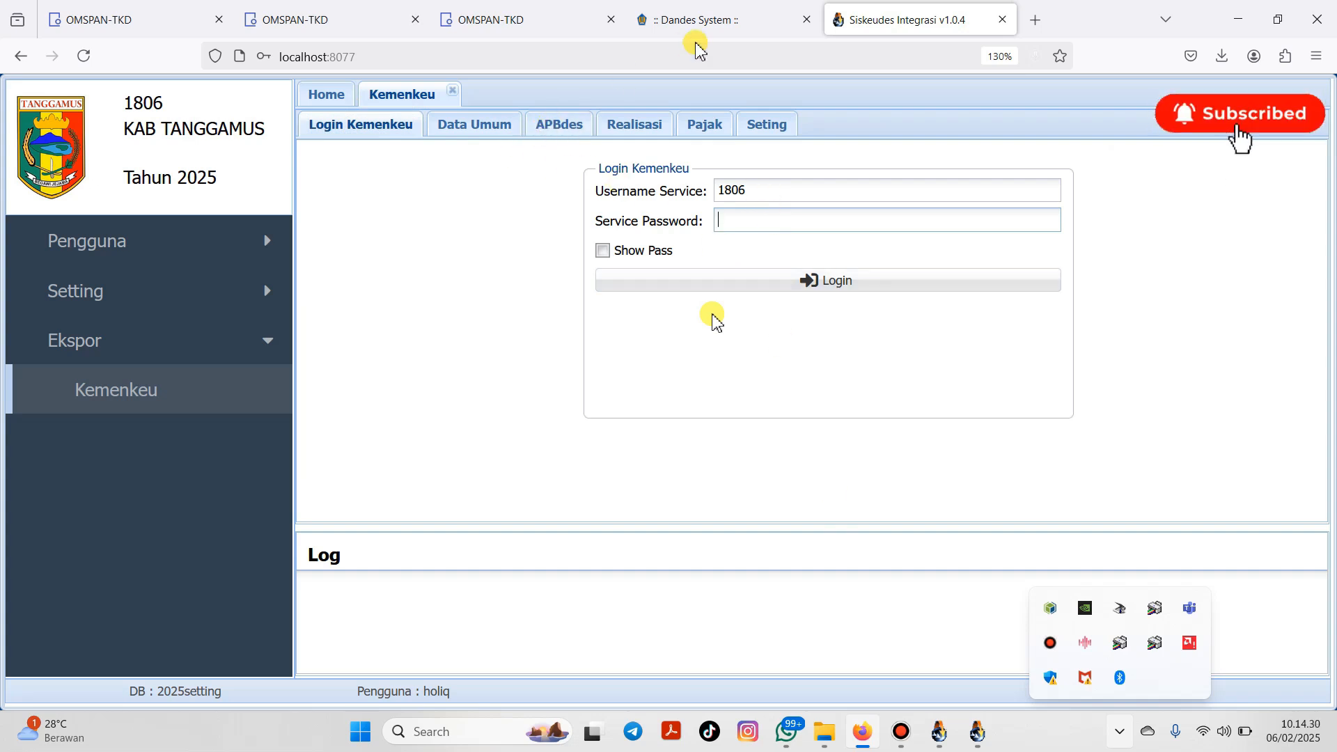
pyautogui.click(691, 19)
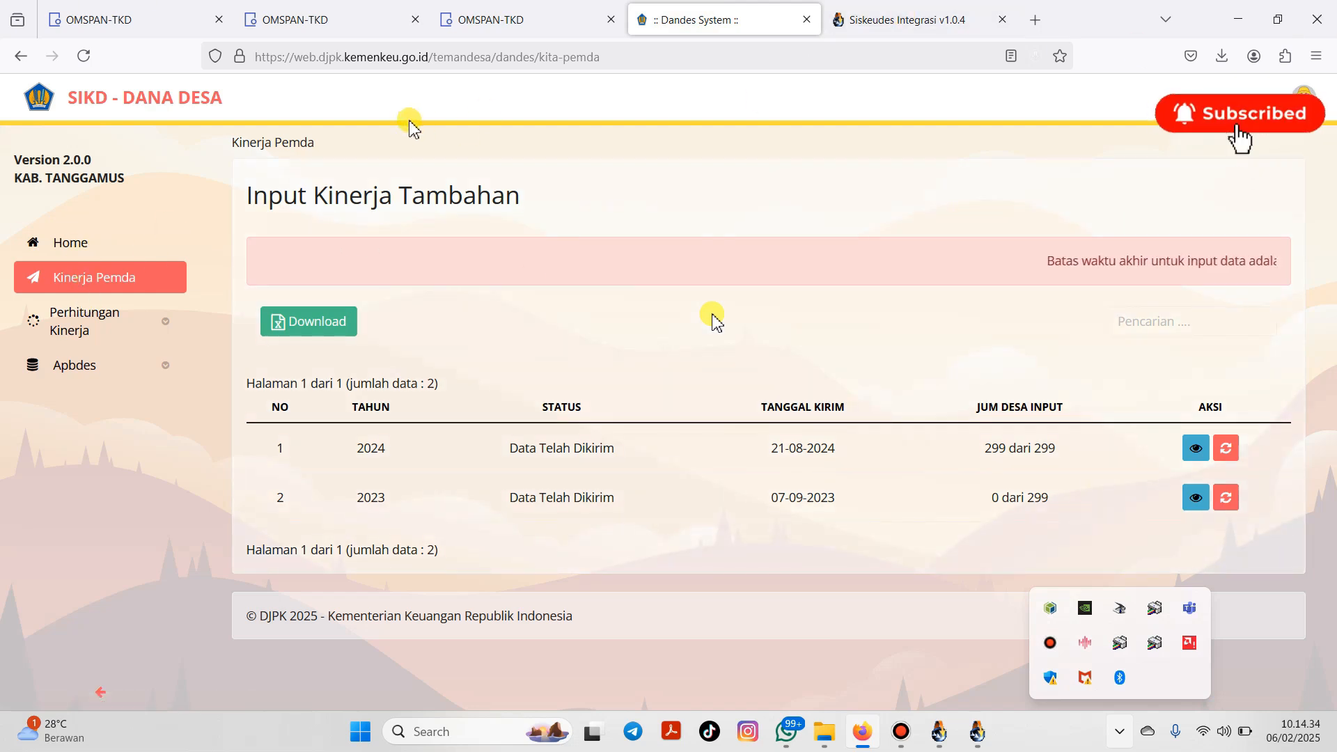
# Step: Copy the service password from SIKD's Password Login Kemenkeu page and return to Siskeudes Integrasi
pyautogui.moveTo(89, 370)
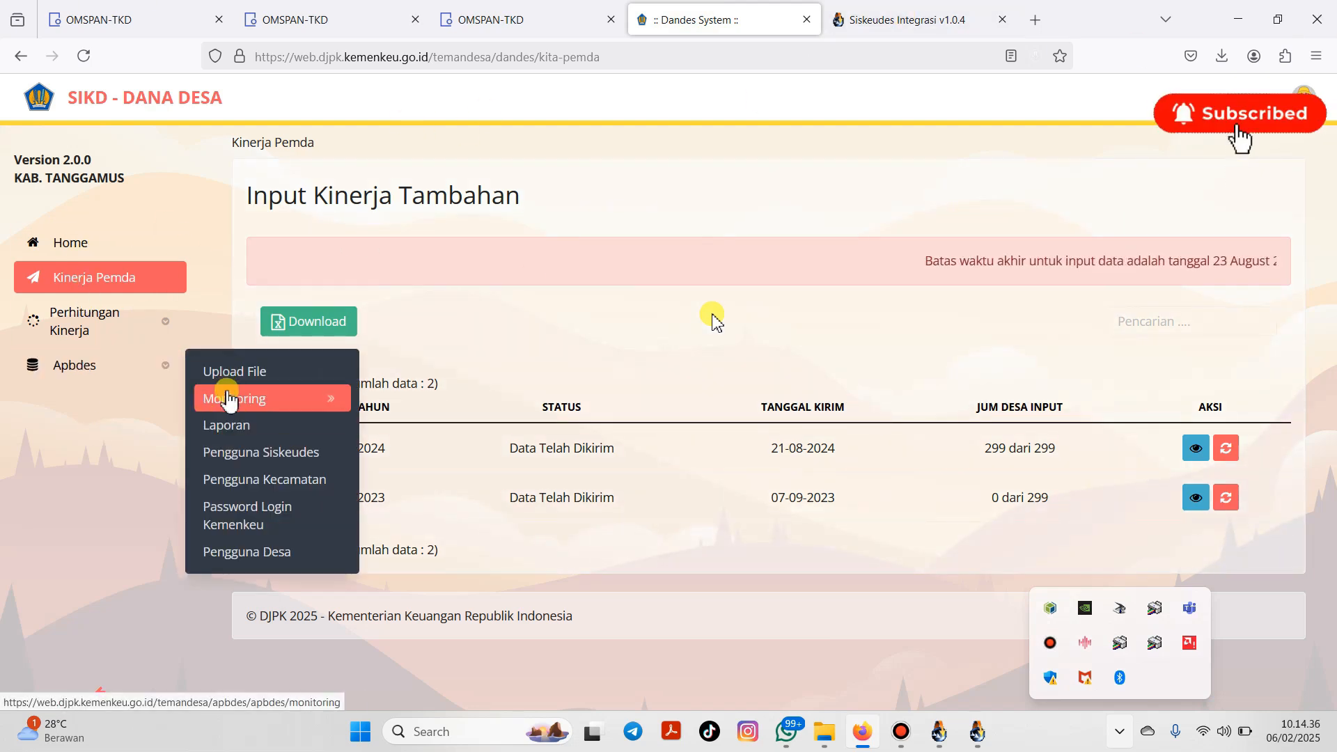
pyautogui.click(270, 521)
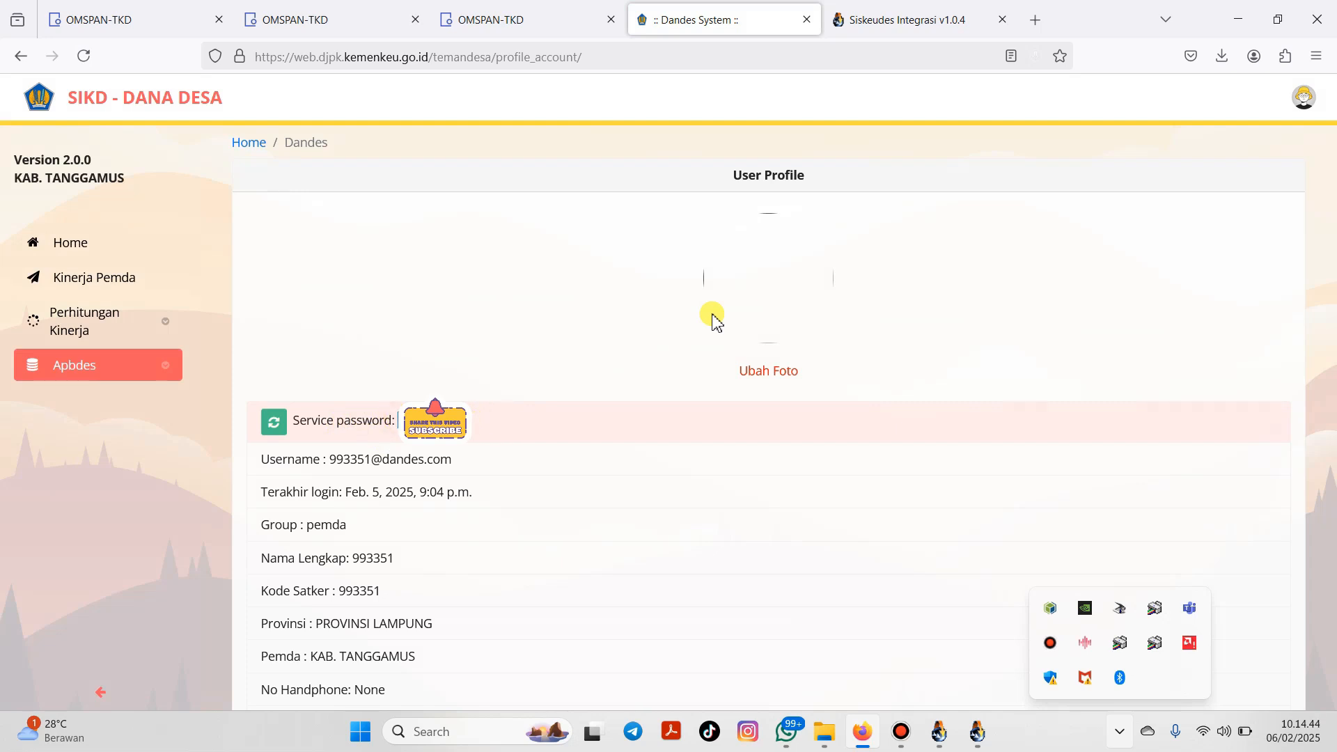
pyautogui.rightClick(456, 419)
pyautogui.click(471, 437)
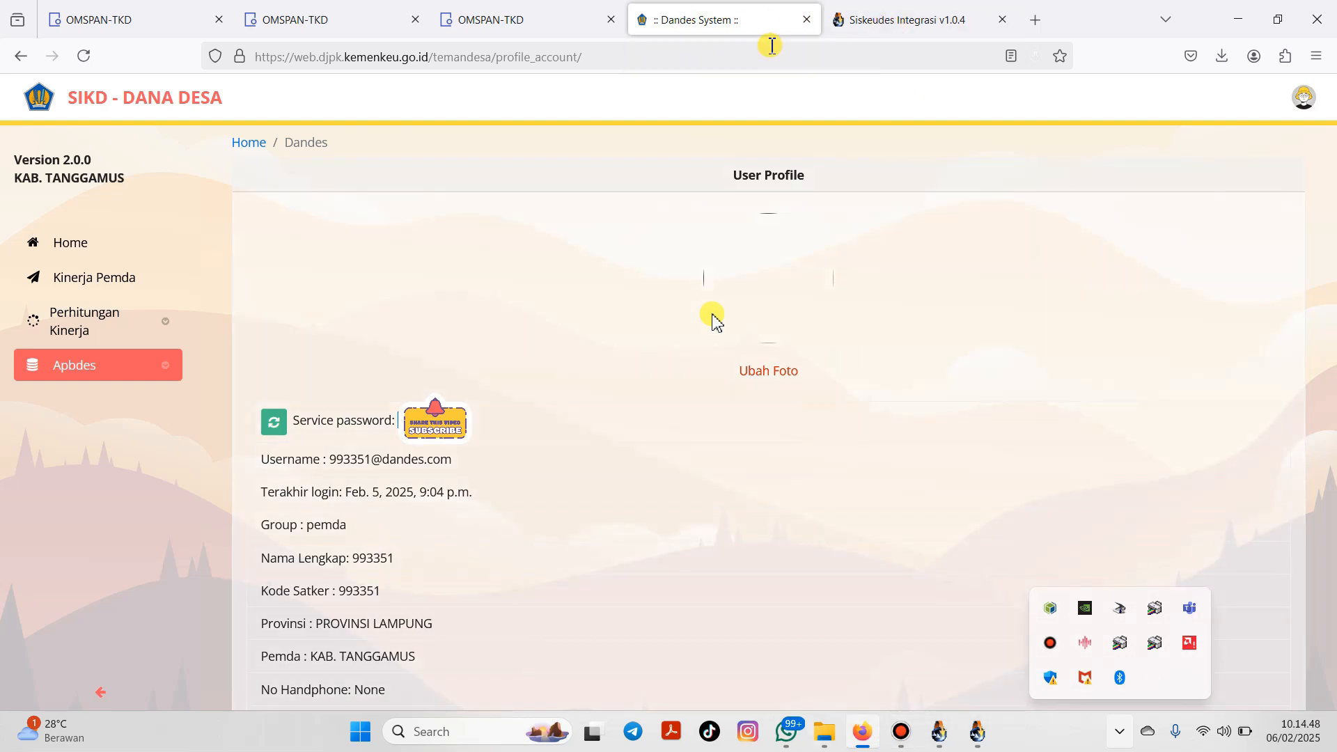
pyautogui.click(888, 24)
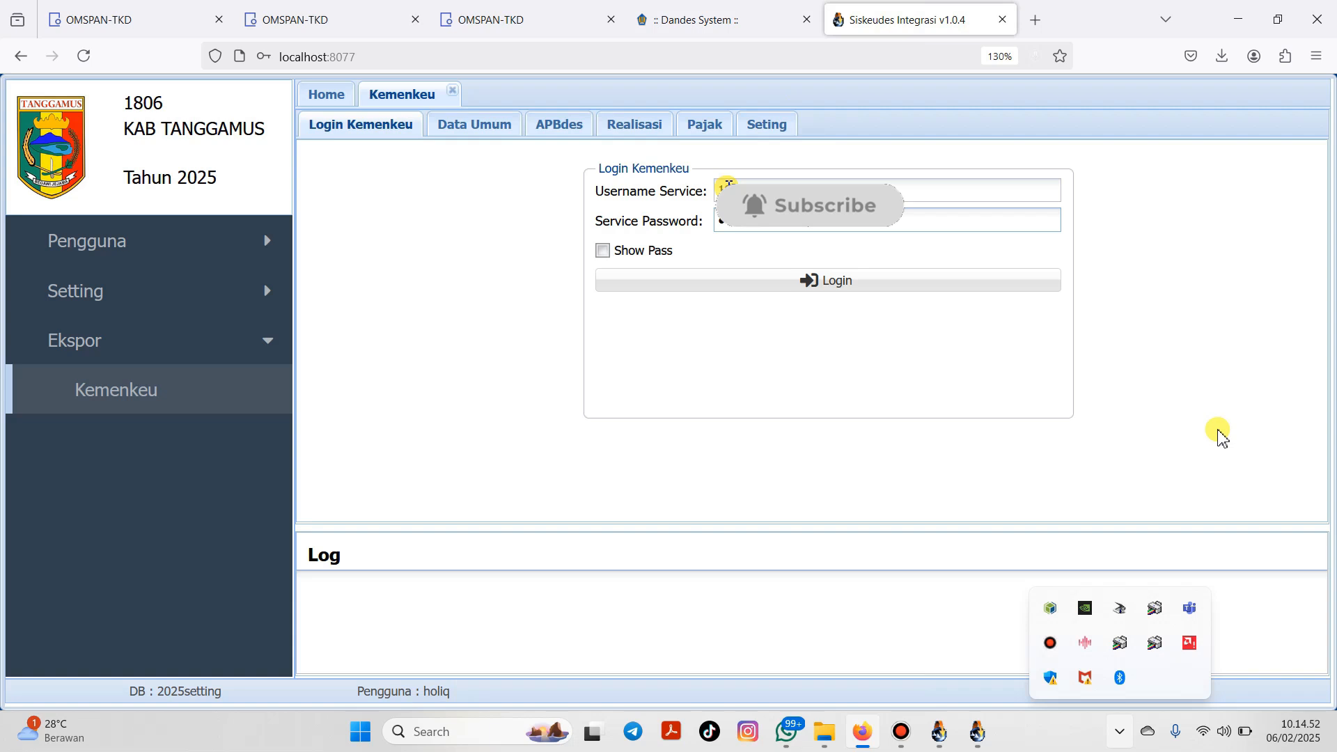
# Step: Show the pasted service password, log in to Kemenkeu, and return to the APBdes panel
pyautogui.click(629, 259)
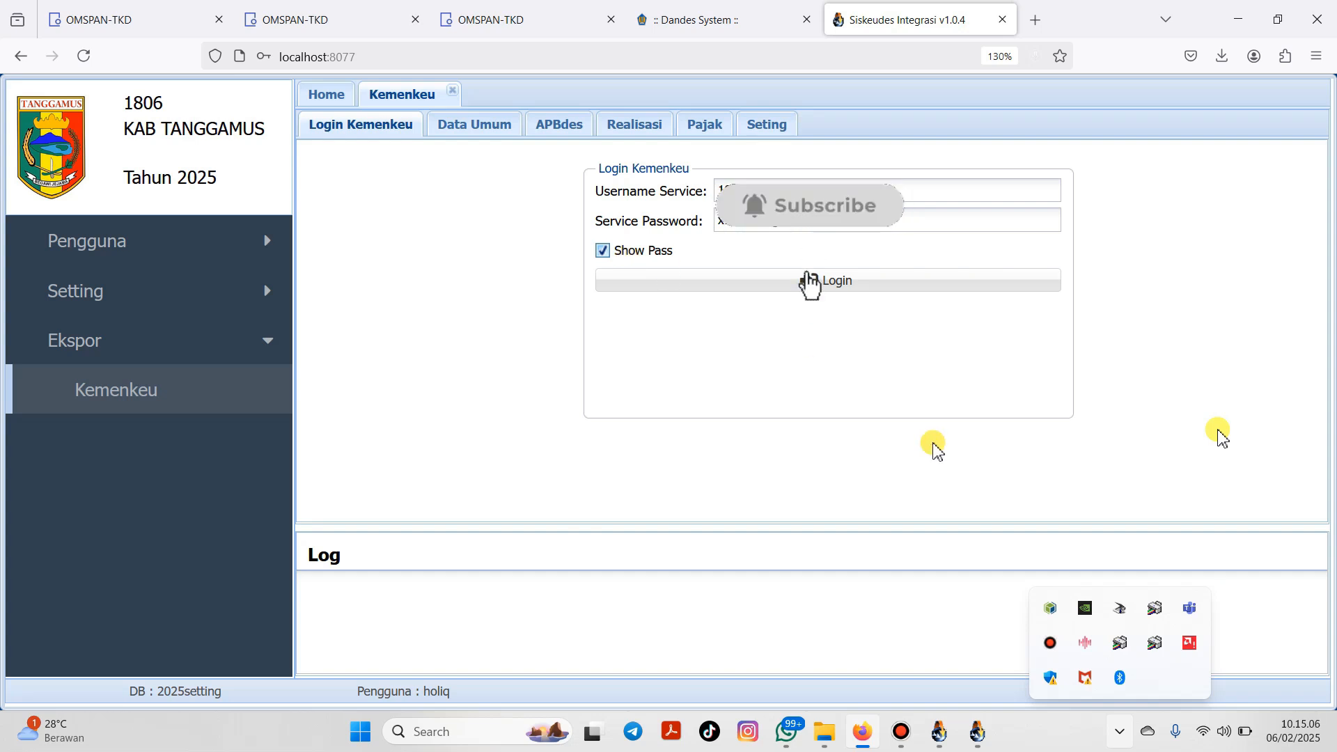
pyautogui.click(824, 285)
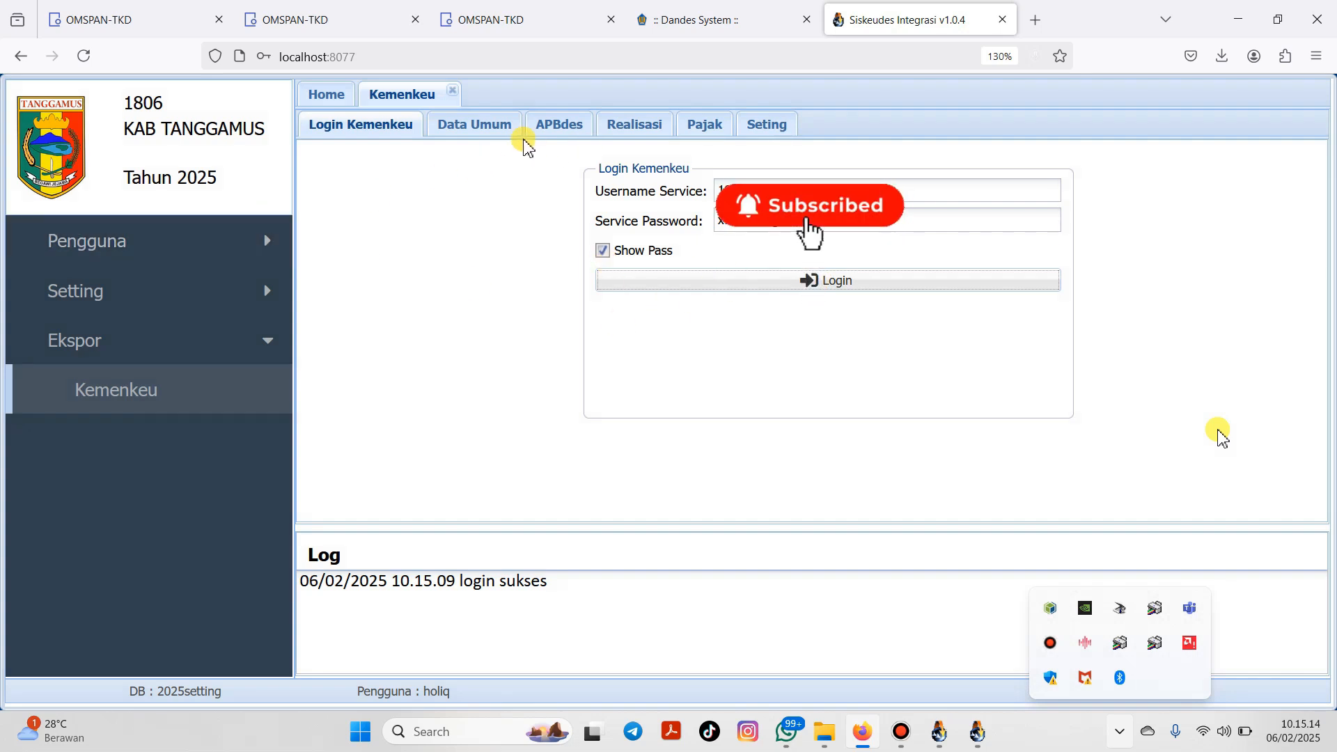
pyautogui.click(565, 135)
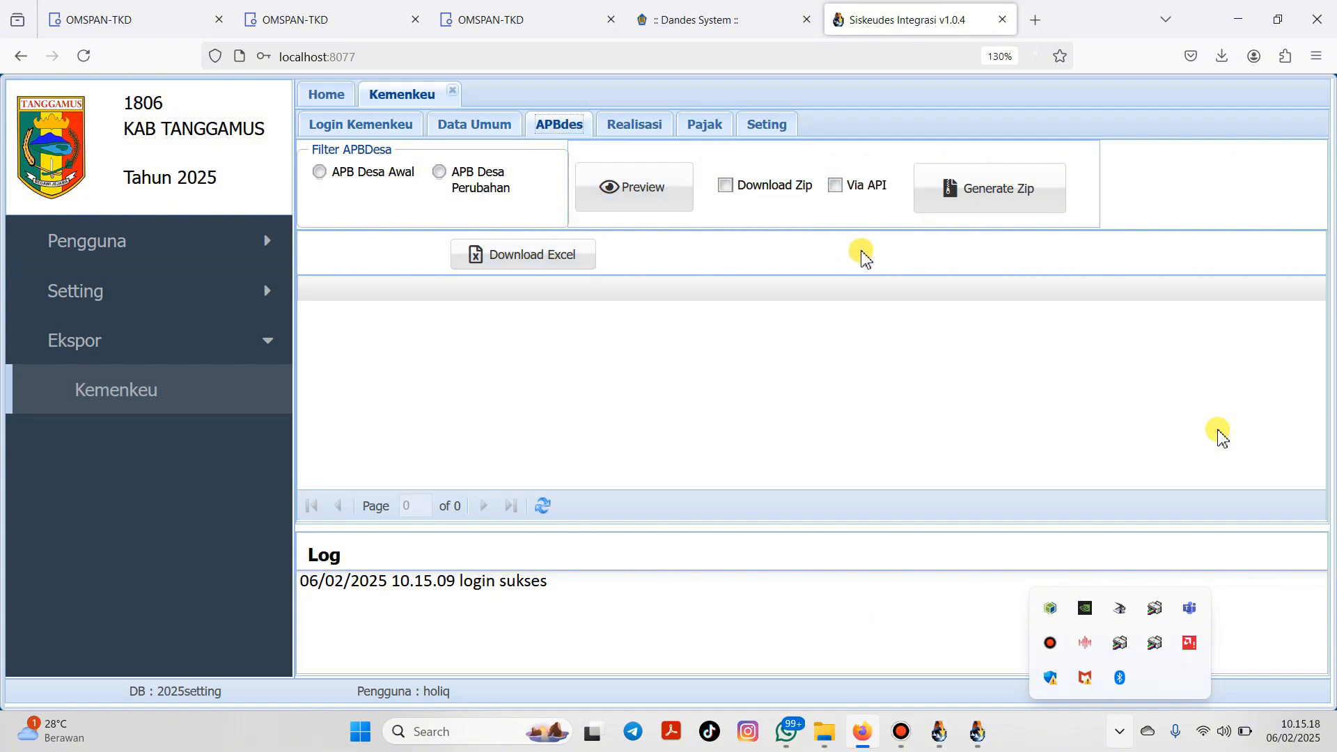
# Step: Preview the APB Desa Awal data via API and post it to Kemenkeu
pyautogui.click(379, 176)
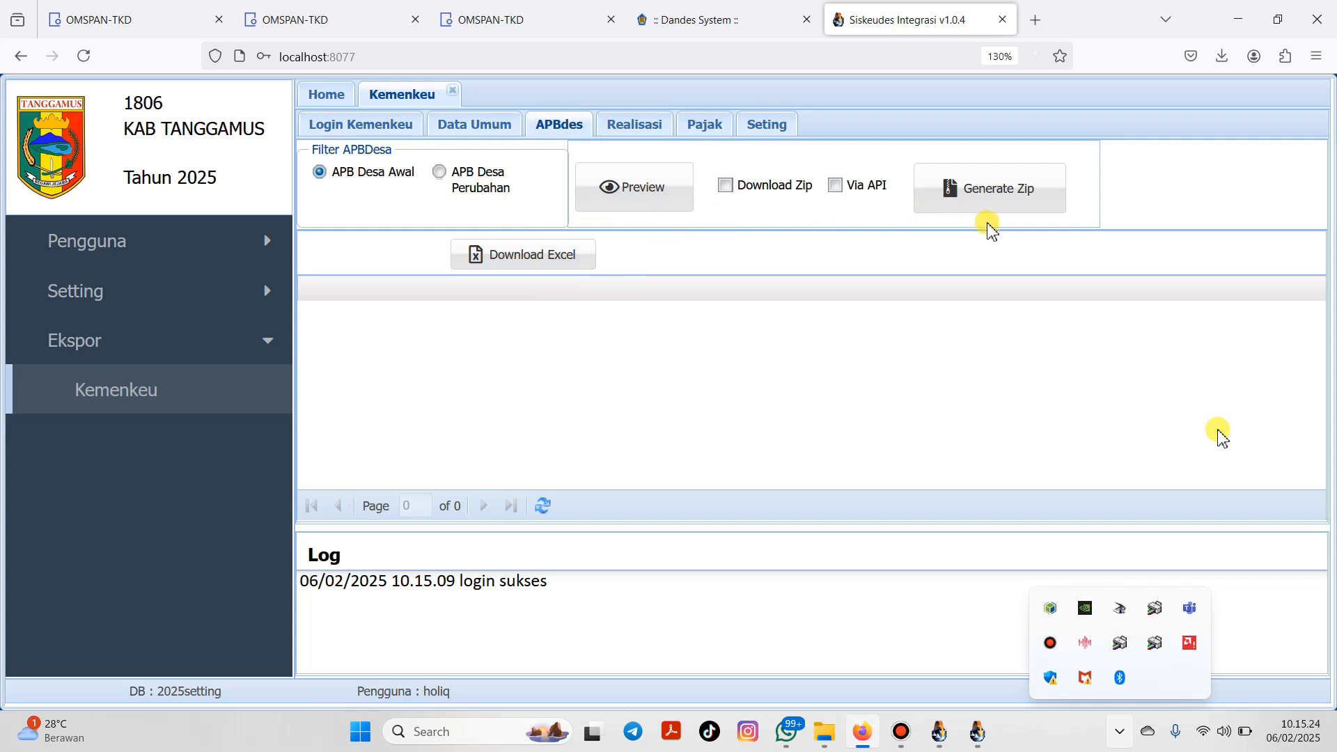
pyautogui.click(839, 191)
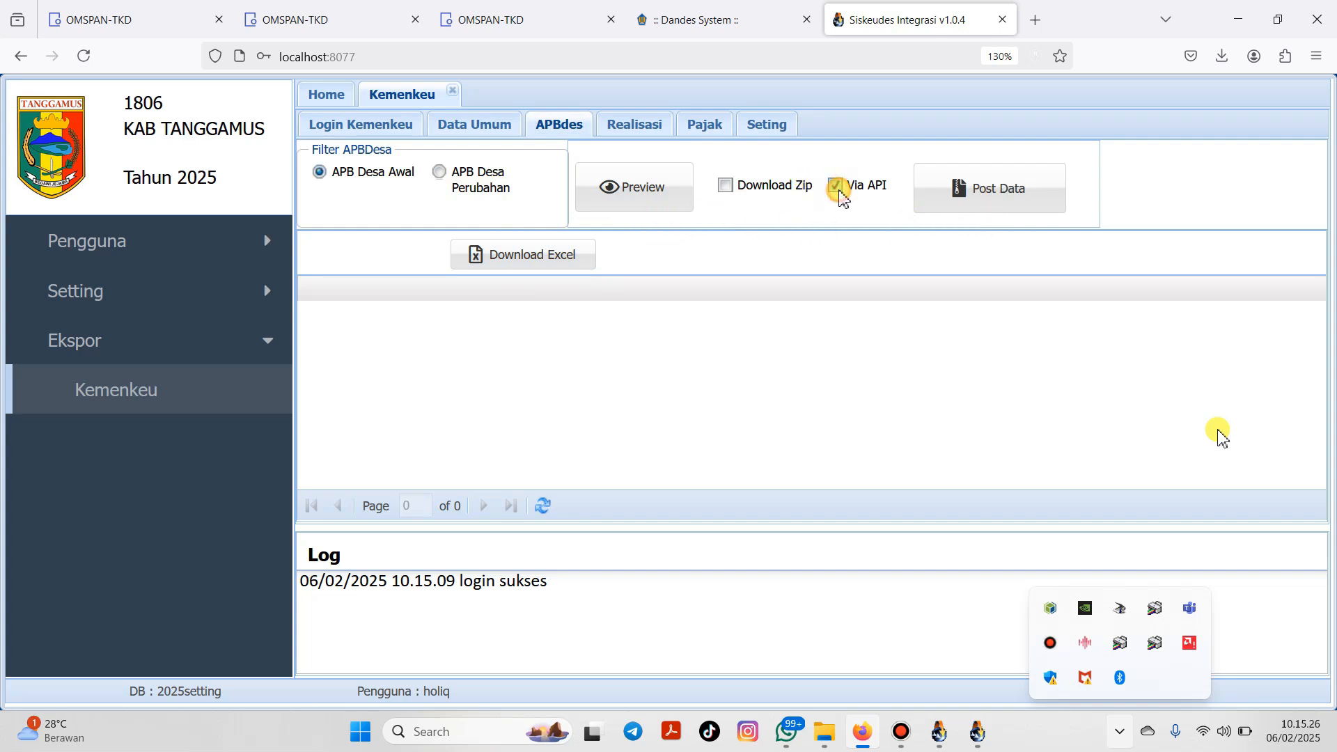
pyautogui.click(676, 195)
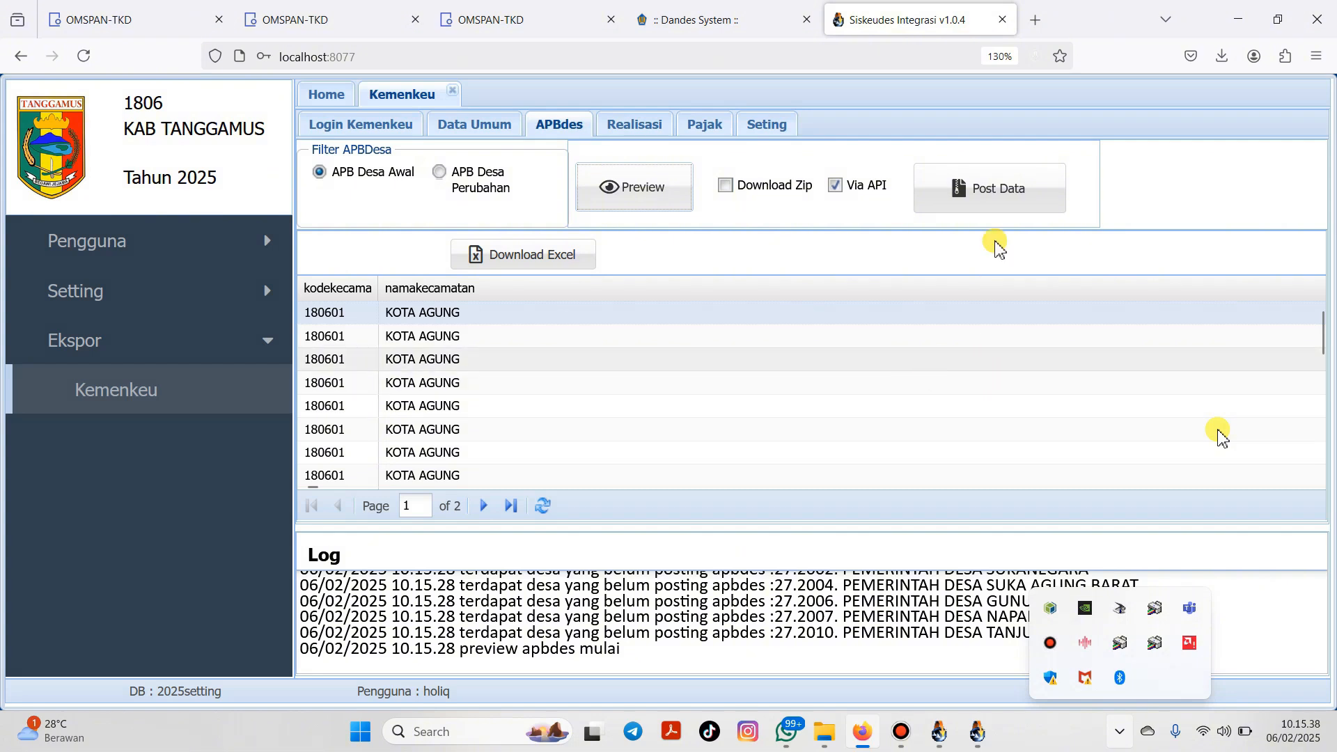
pyautogui.click(992, 206)
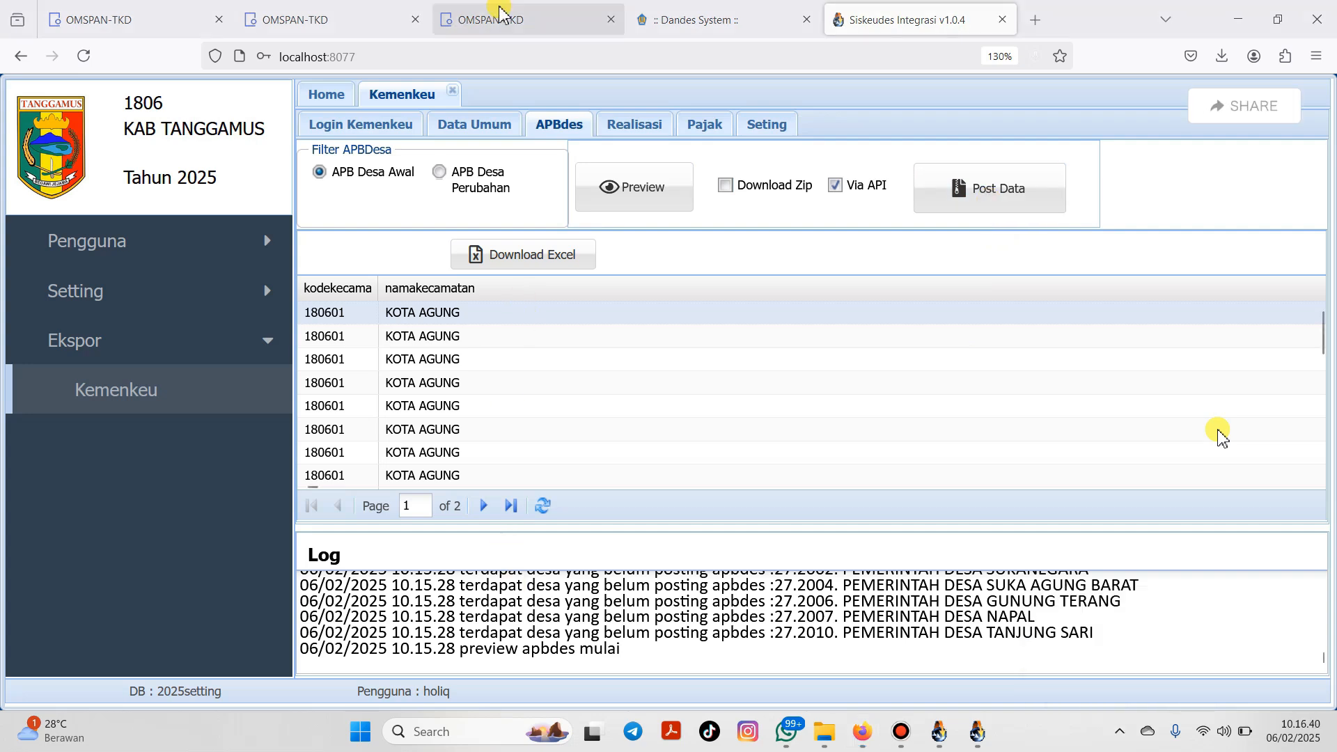
# Step: Recheck Sampang Turus's ADK APBDES status in OMSPAN, then search villages for 'sukab'
pyautogui.click(446, 18)
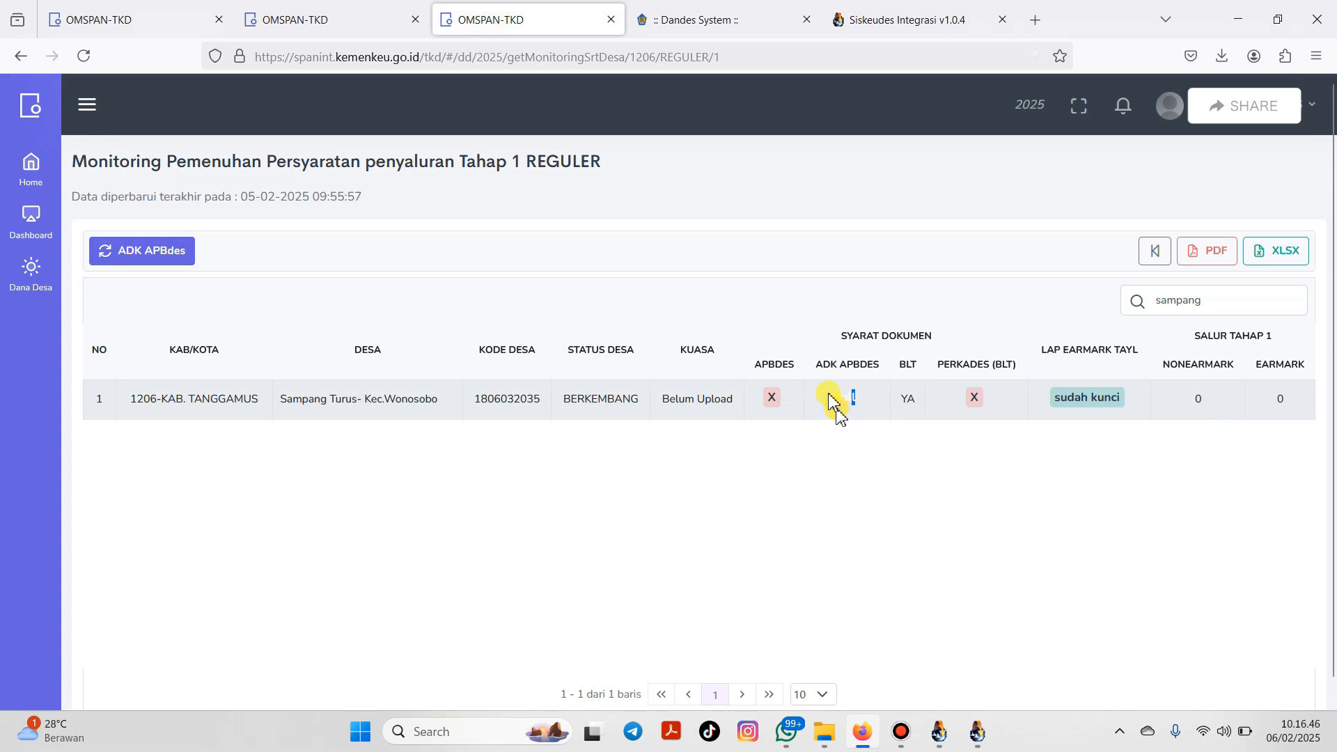
pyautogui.click(851, 406)
pyautogui.doubleClick(1210, 303)
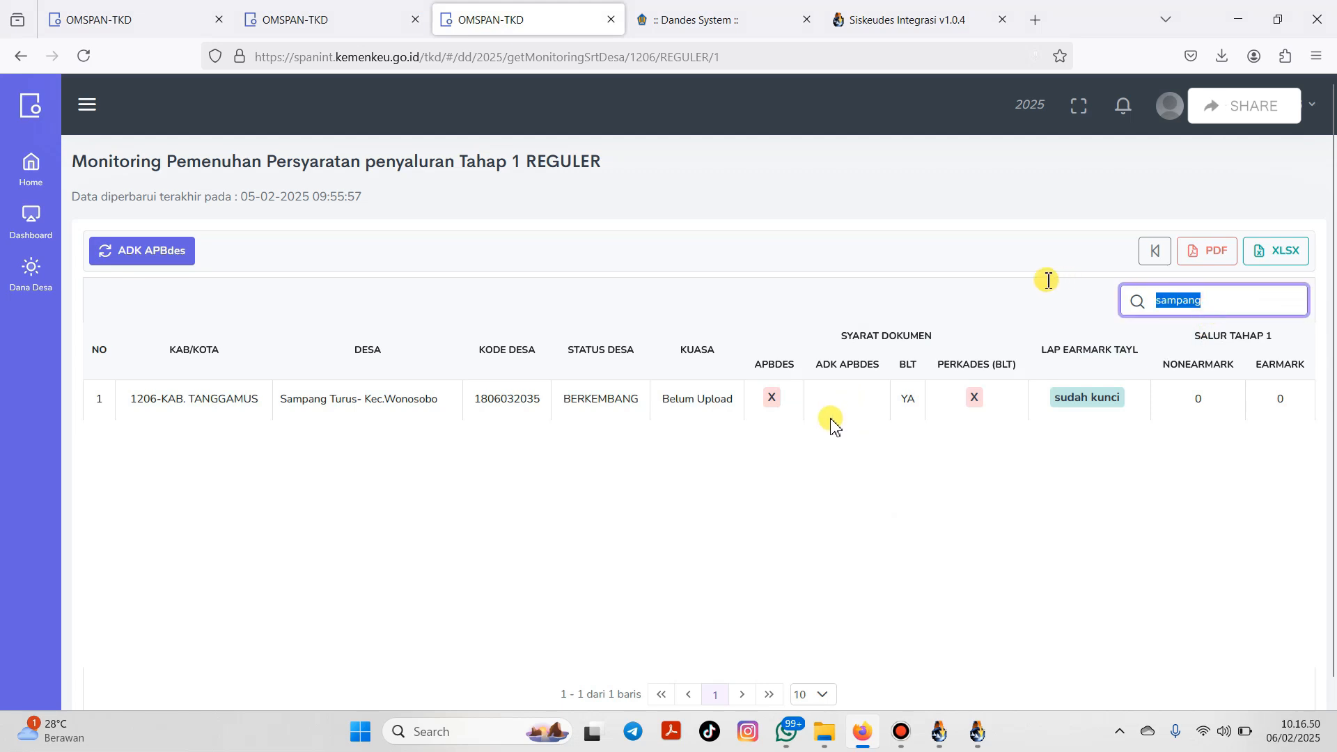
pyautogui.write('sukab')
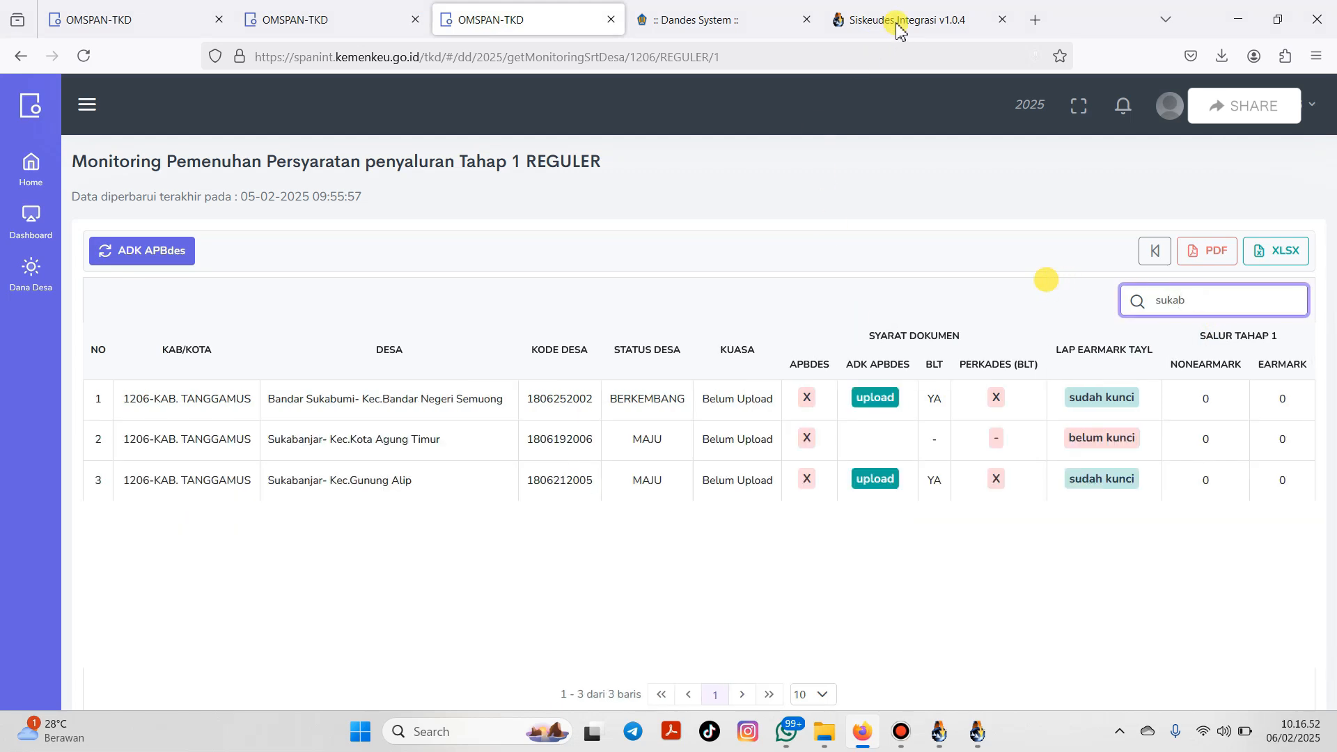